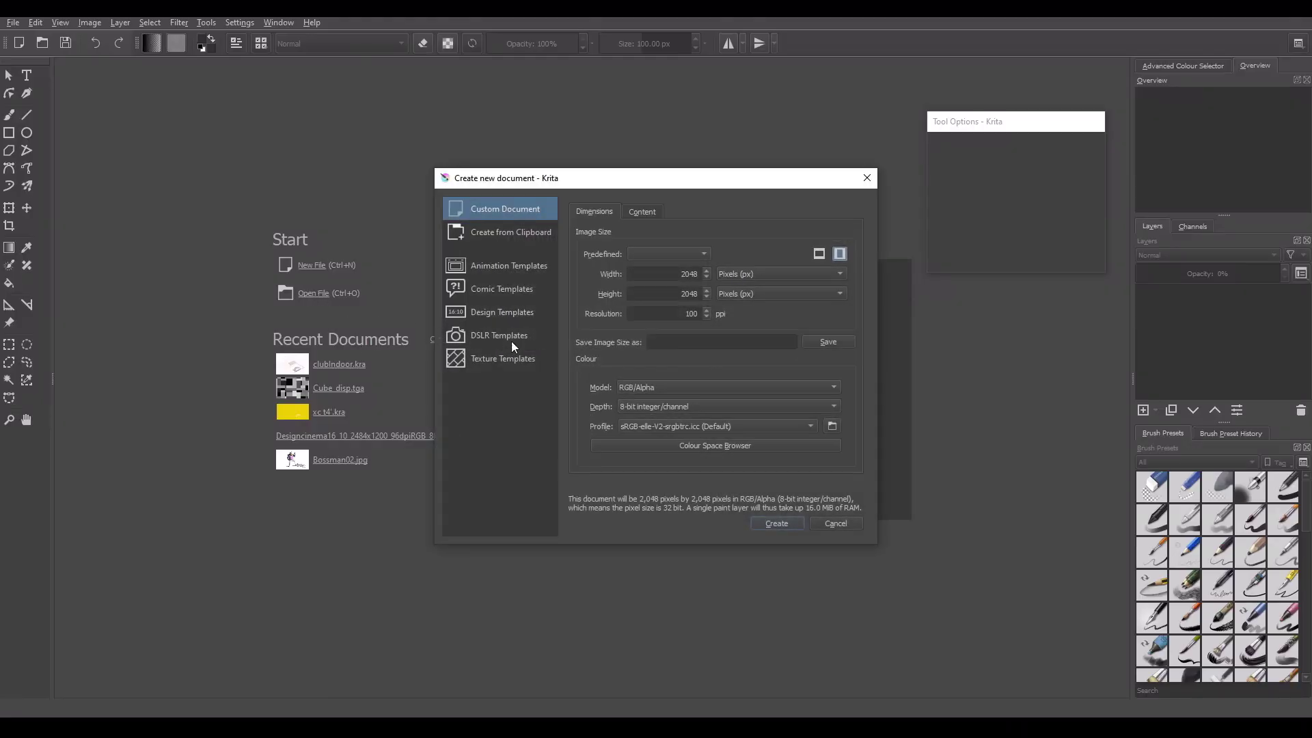
Step: Create a new 2048 × 2048 px RGB/Alpha document at 100 ppi
click(777, 523)
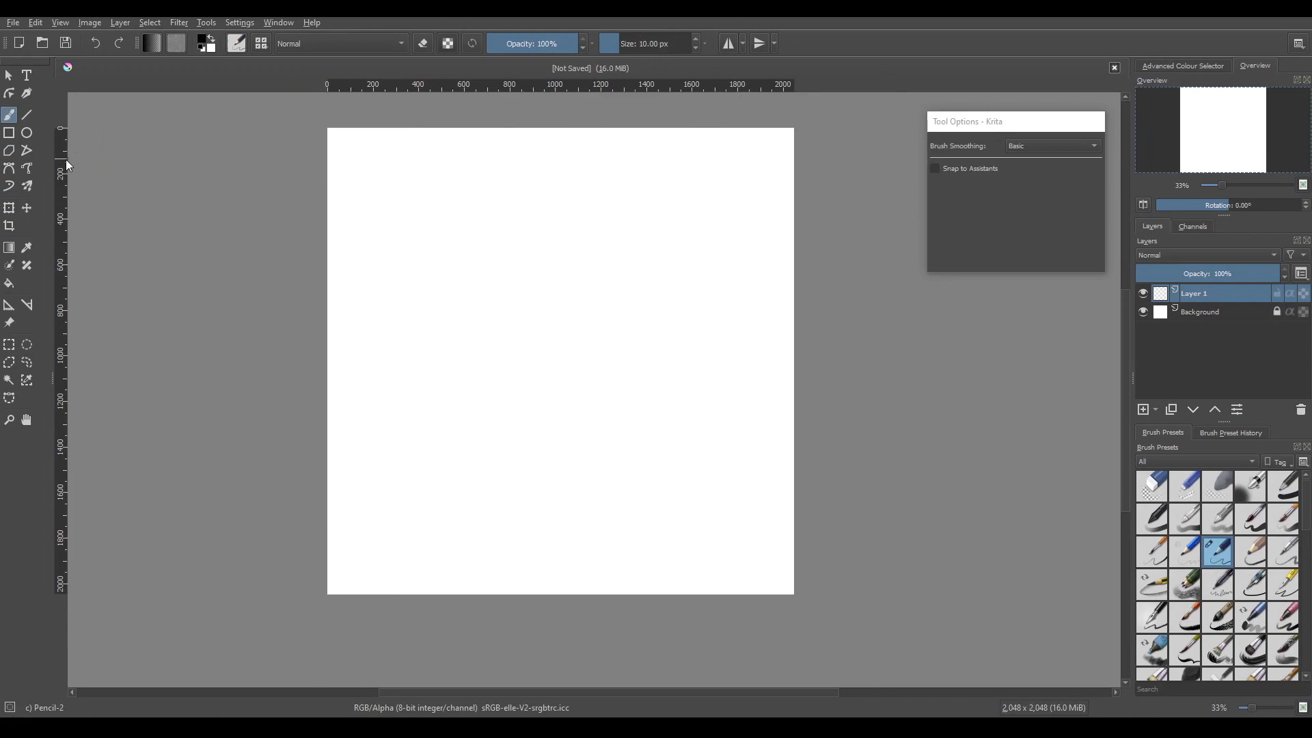
Step: Turn the canvas rulers off and back on
click(152, 21)
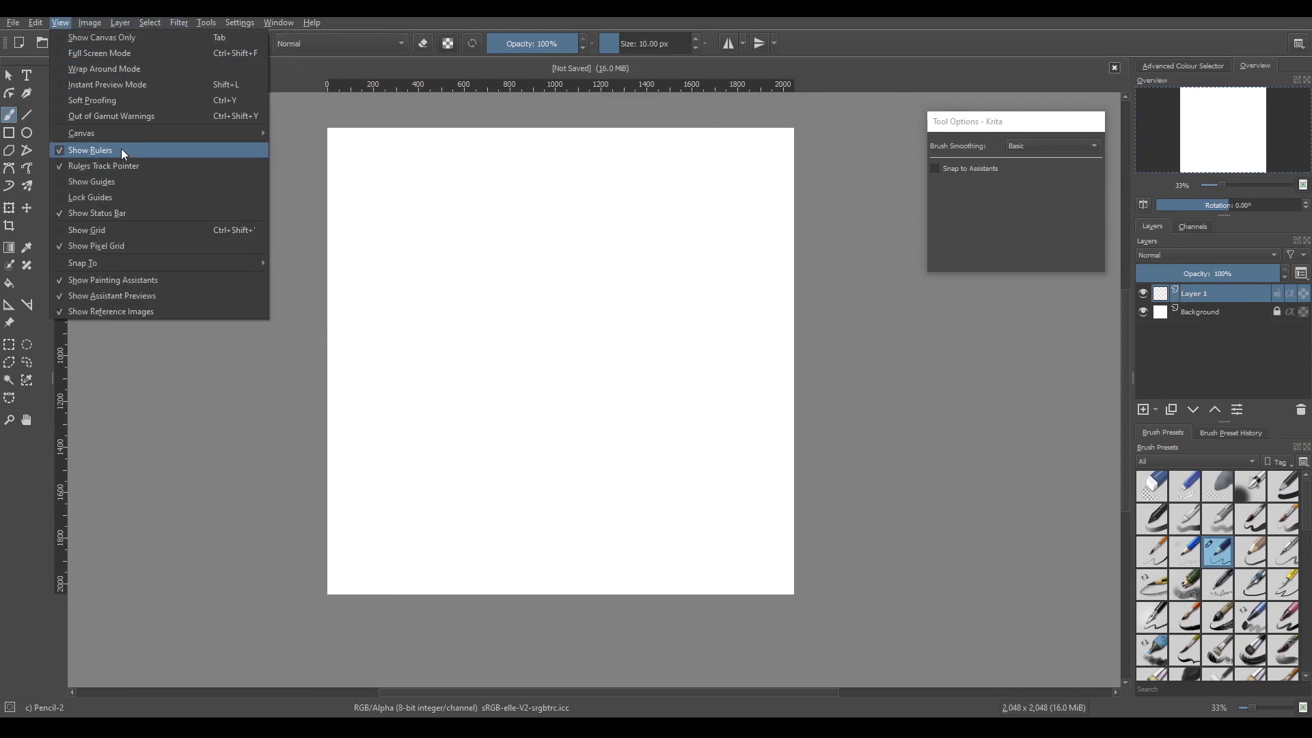
click(167, 149)
click(89, 23)
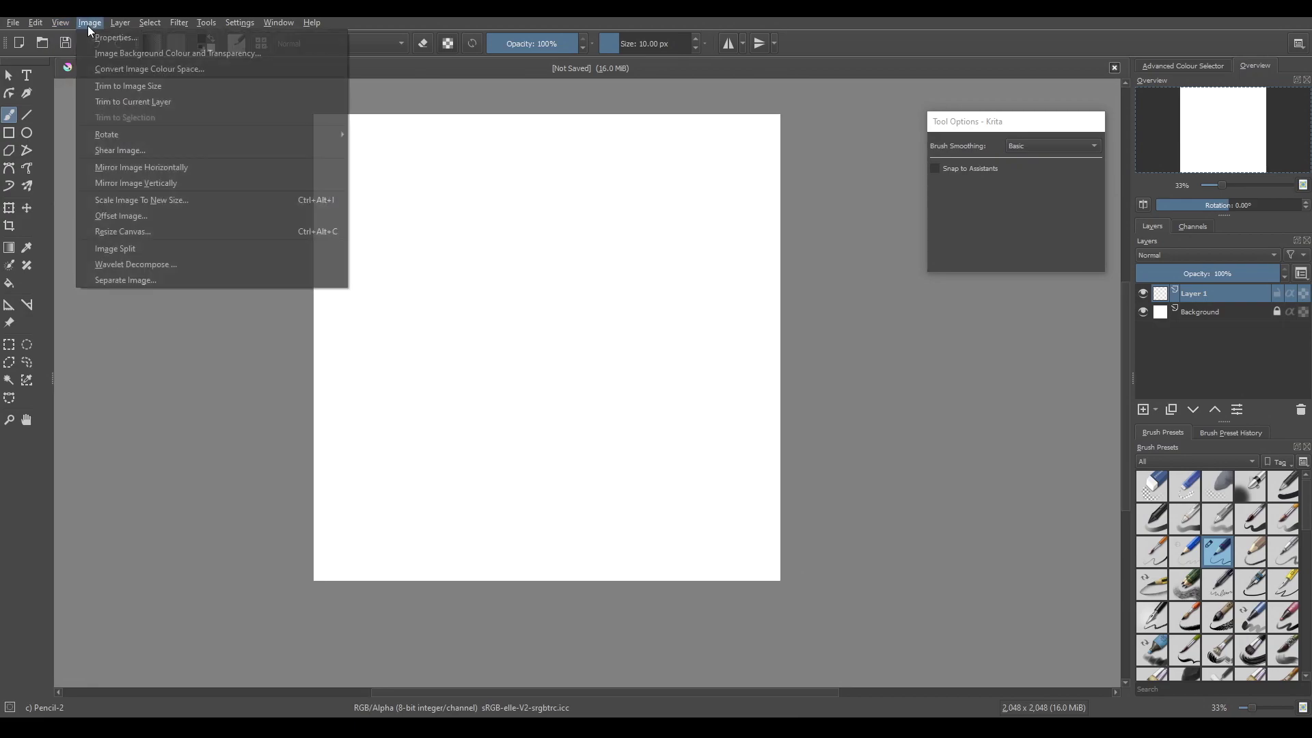
mouse_move(61, 23)
click(76, 150)
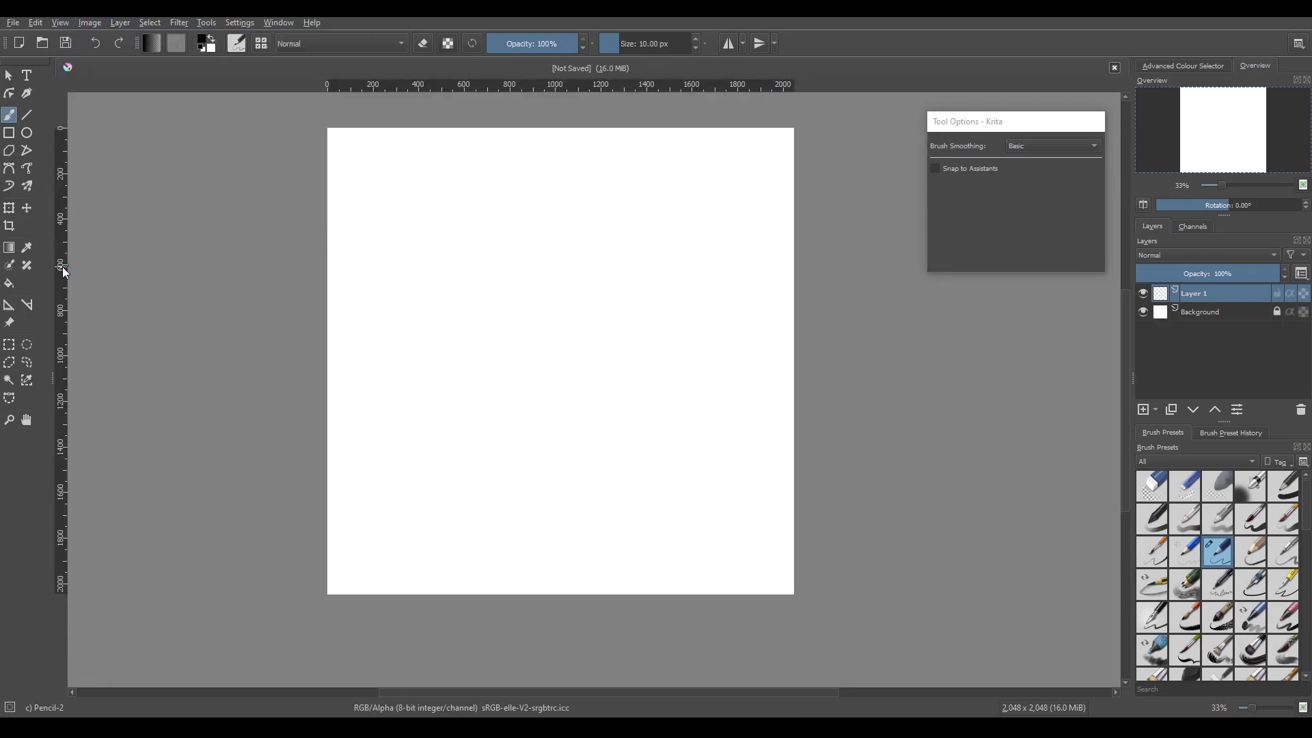
Step: Place eight vertical guides at irregular intervals across the full width of the canvas
drag(444, 320, 413, 341)
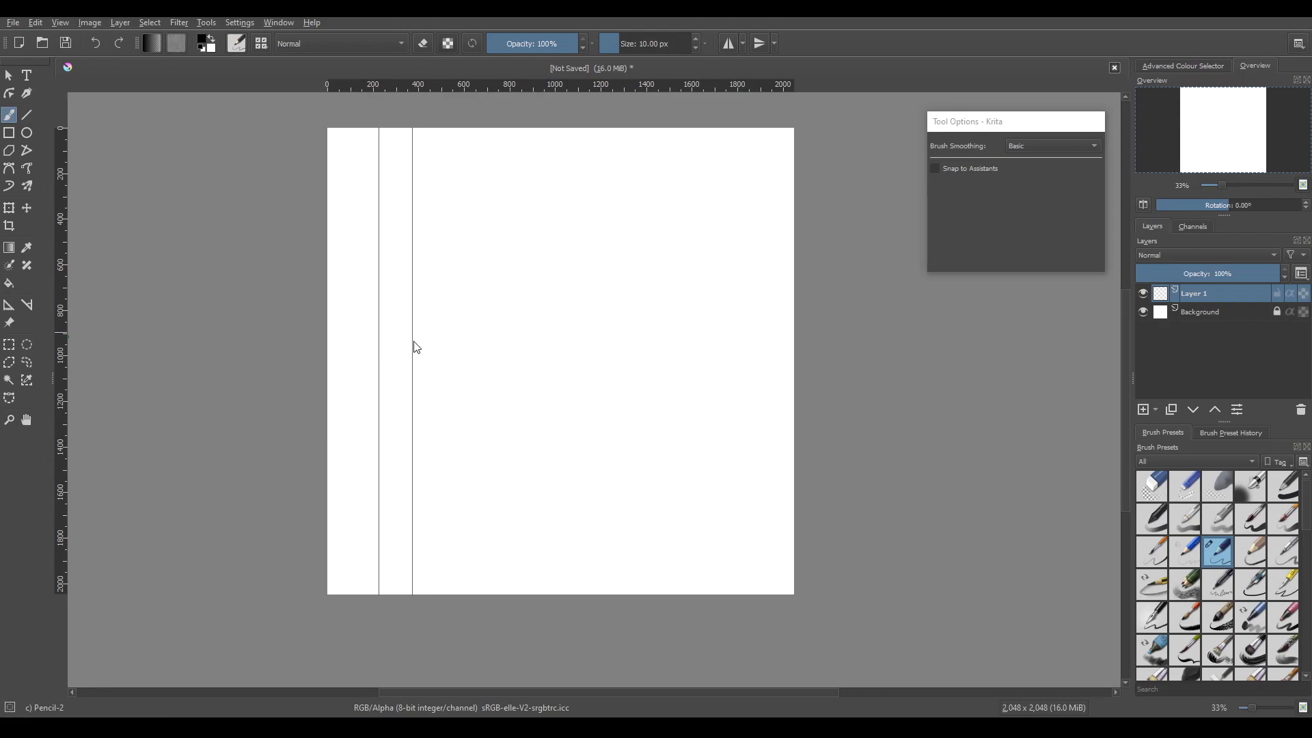
drag(87, 376, 477, 345)
drag(59, 384, 513, 372)
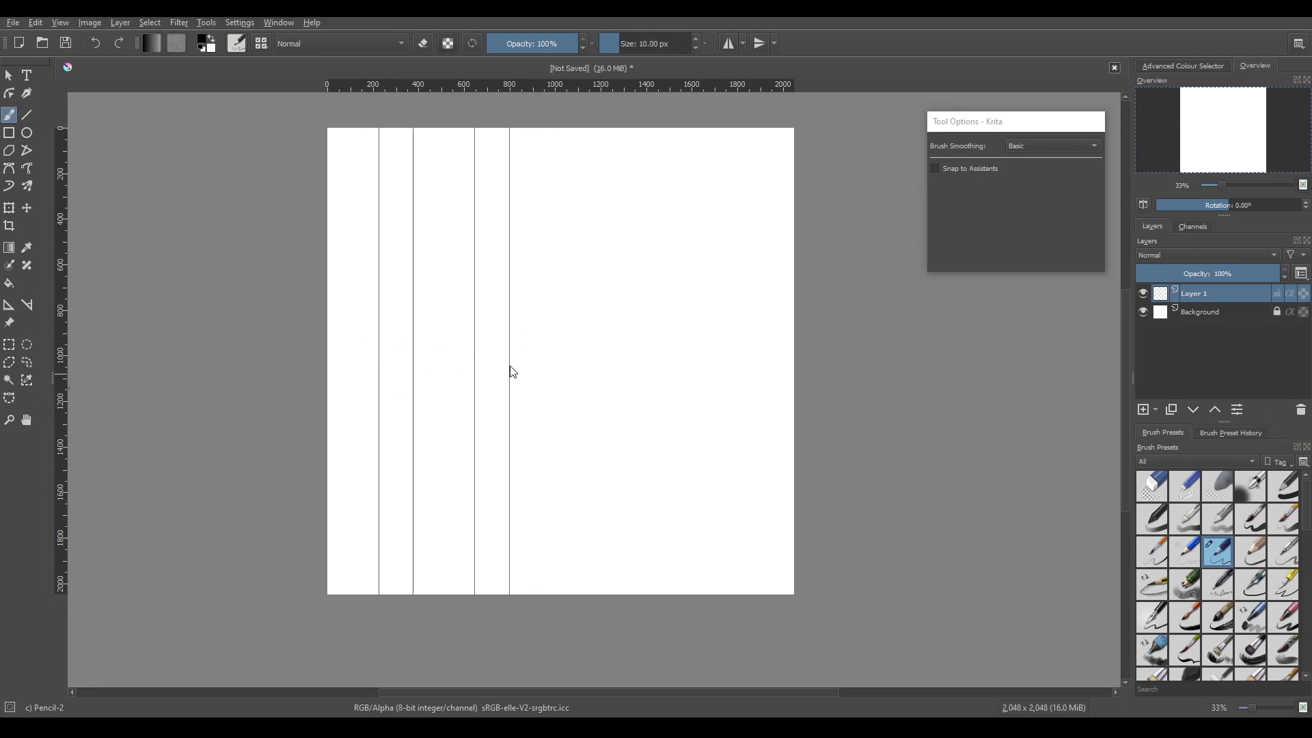
drag(64, 413, 579, 398)
drag(62, 403, 671, 372)
drag(64, 387, 717, 373)
drag(64, 419, 776, 390)
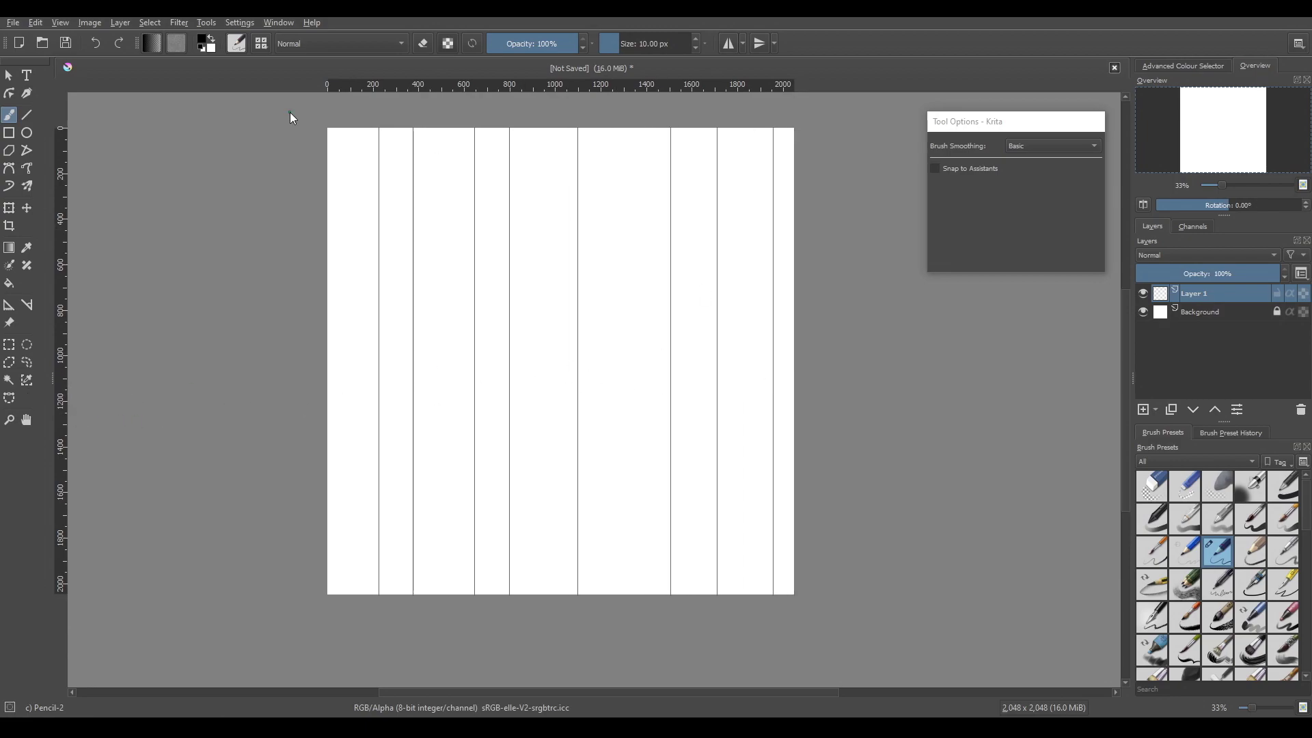
Step: Place ten horizontal guides at irregular intervals down the canvas to form an uneven grid
drag(412, 93, 413, 285)
drag(436, 352, 449, 317)
drag(465, 84, 441, 418)
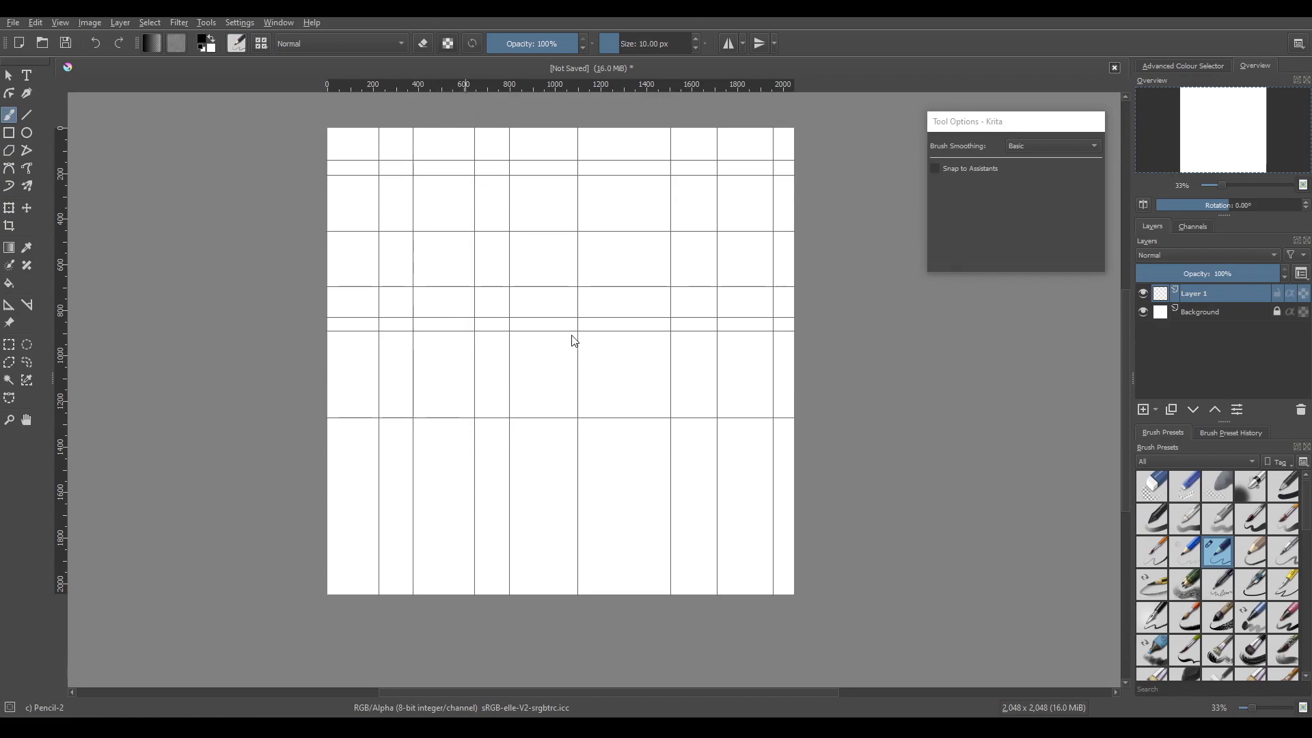
drag(572, 334, 599, 353)
drag(499, 496, 579, 513)
drag(496, 569, 501, 564)
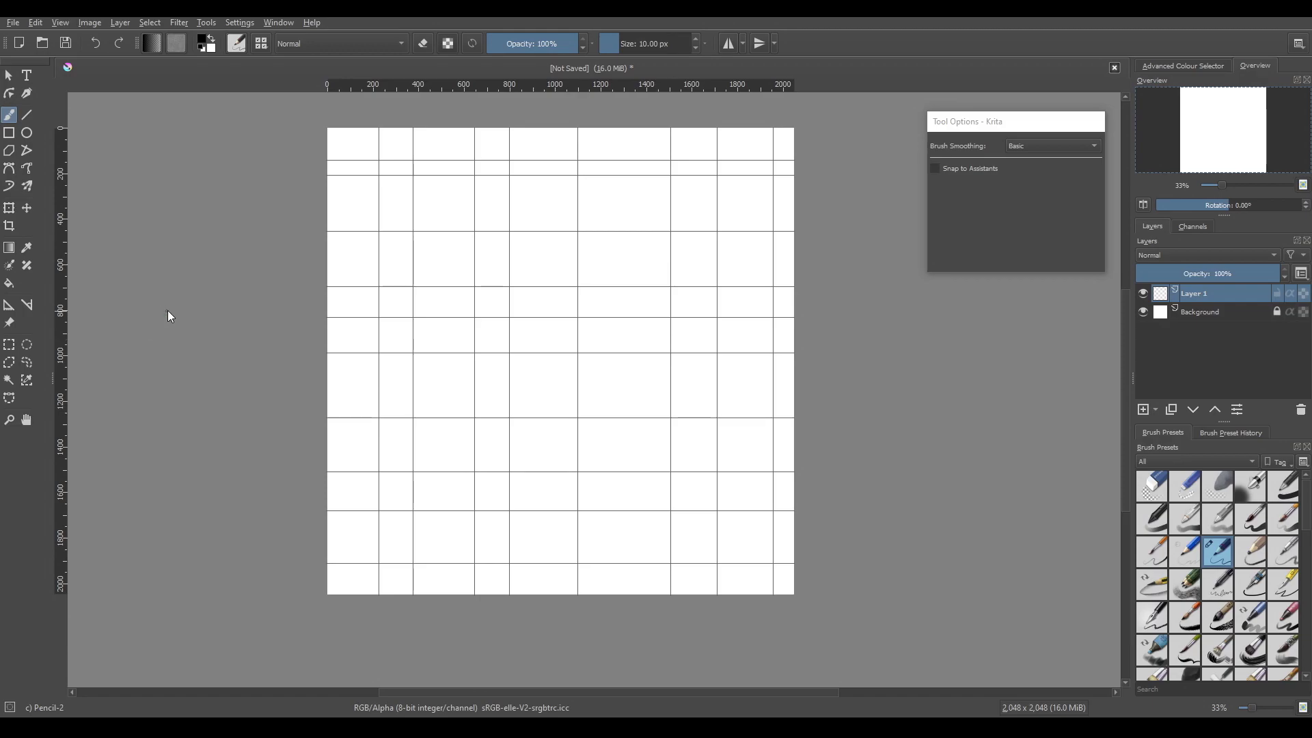
Step: Enable snapping to guides
click(85, 23)
mouse_move(60, 22)
mouse_move(116, 262)
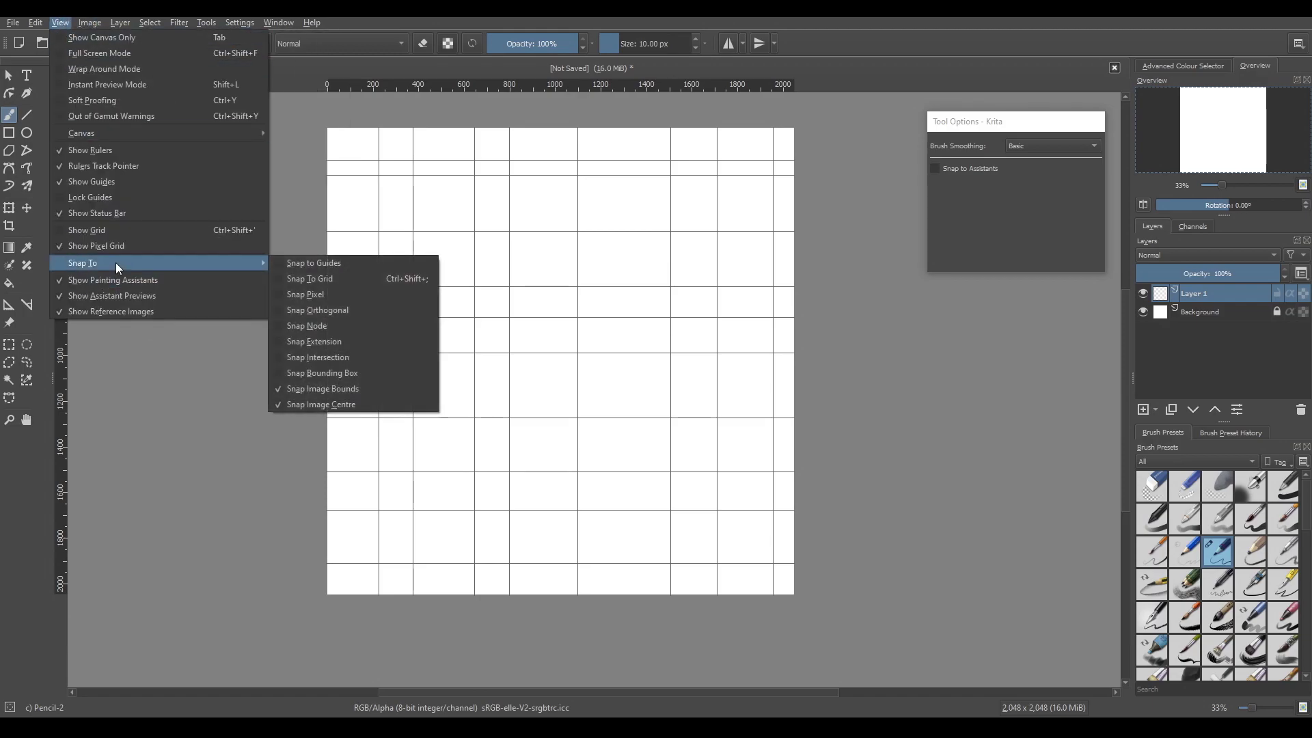
click(280, 264)
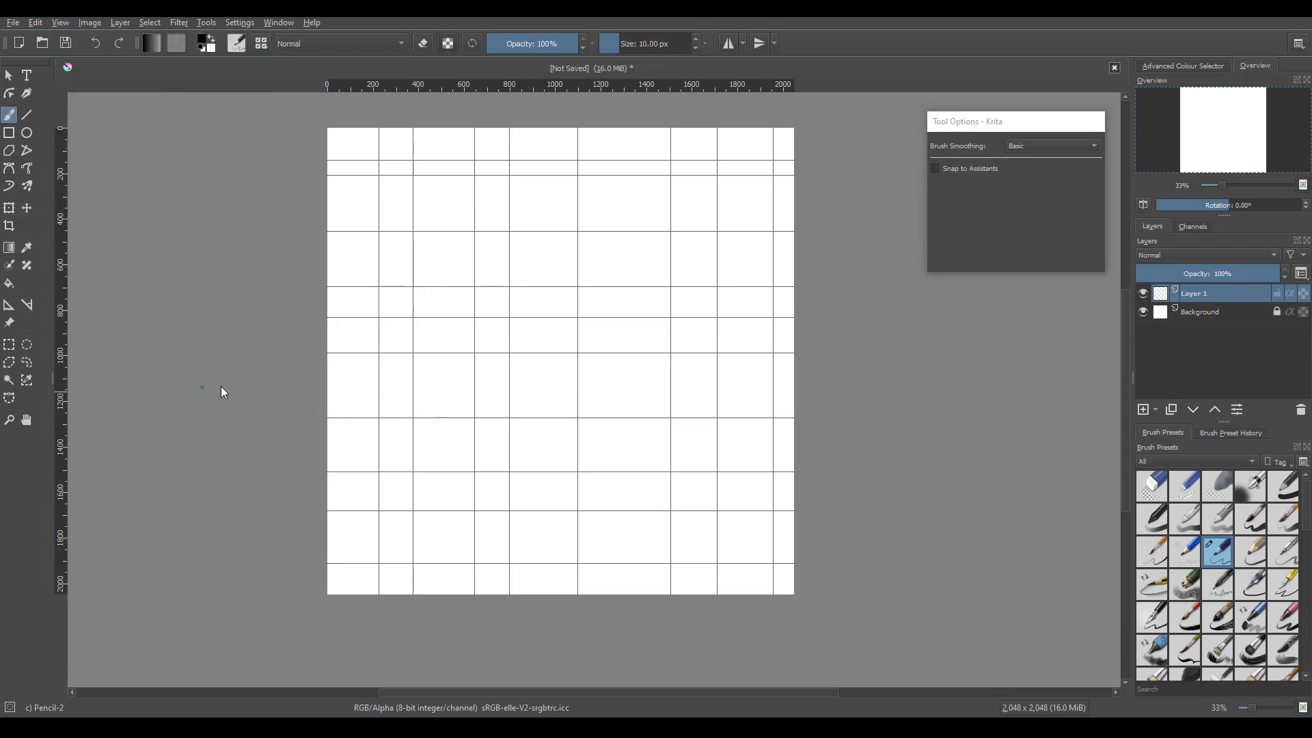
Step: Draw a black filled rectangle without outline, 228 × 141 px, in the canvas's upper-left guide cell
right_click(349, 254)
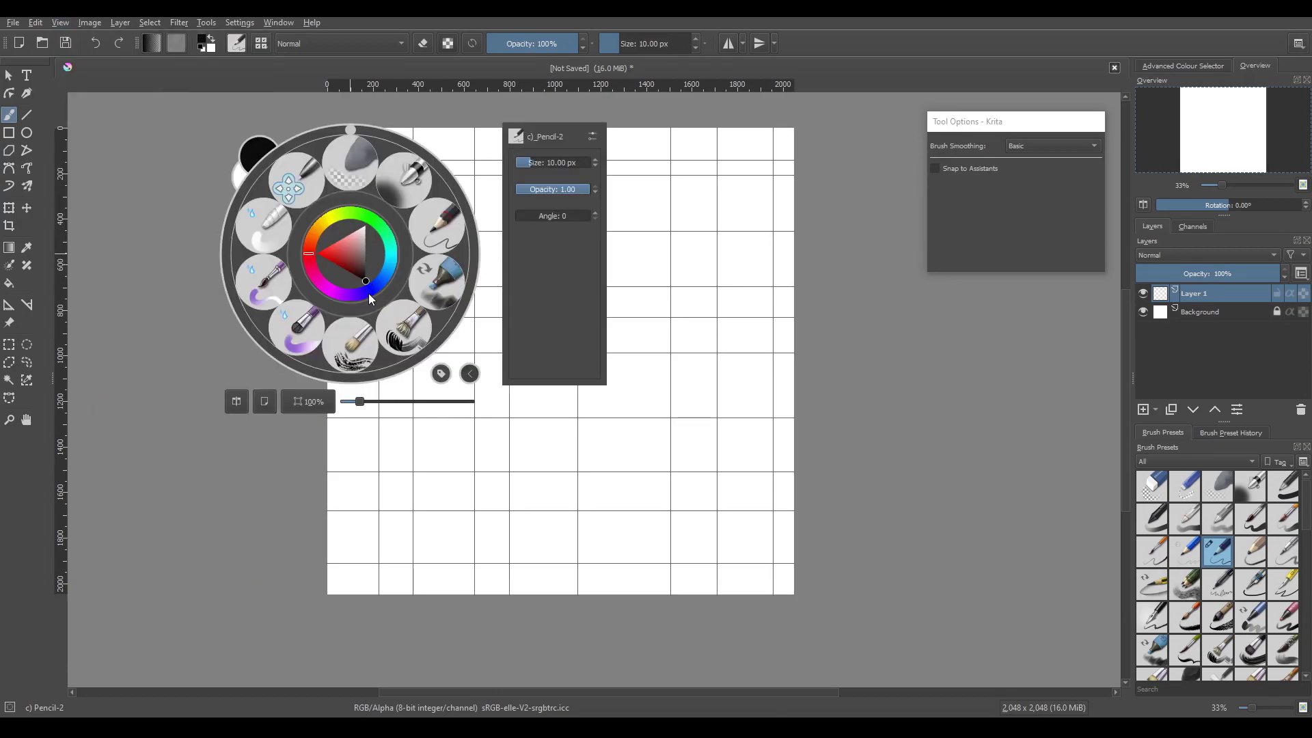
click(7, 137)
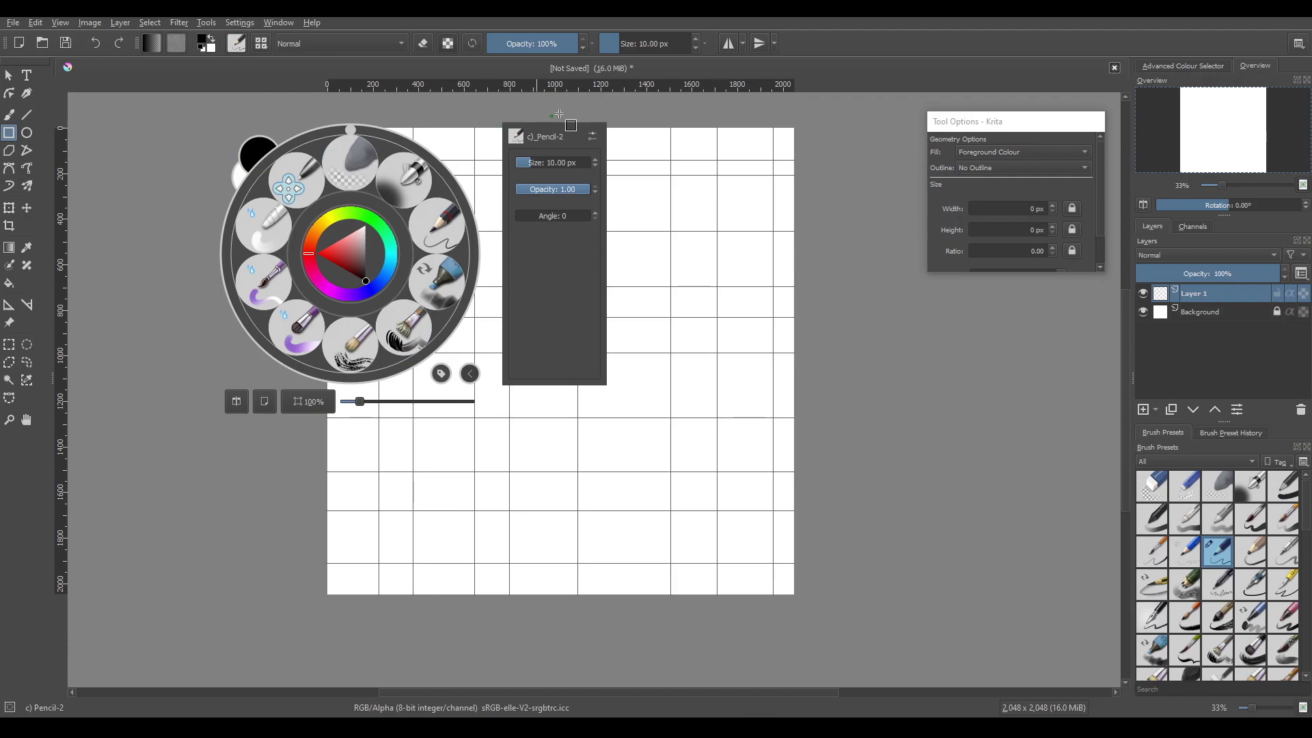
click(551, 112)
scroll(347, 148, up, 2)
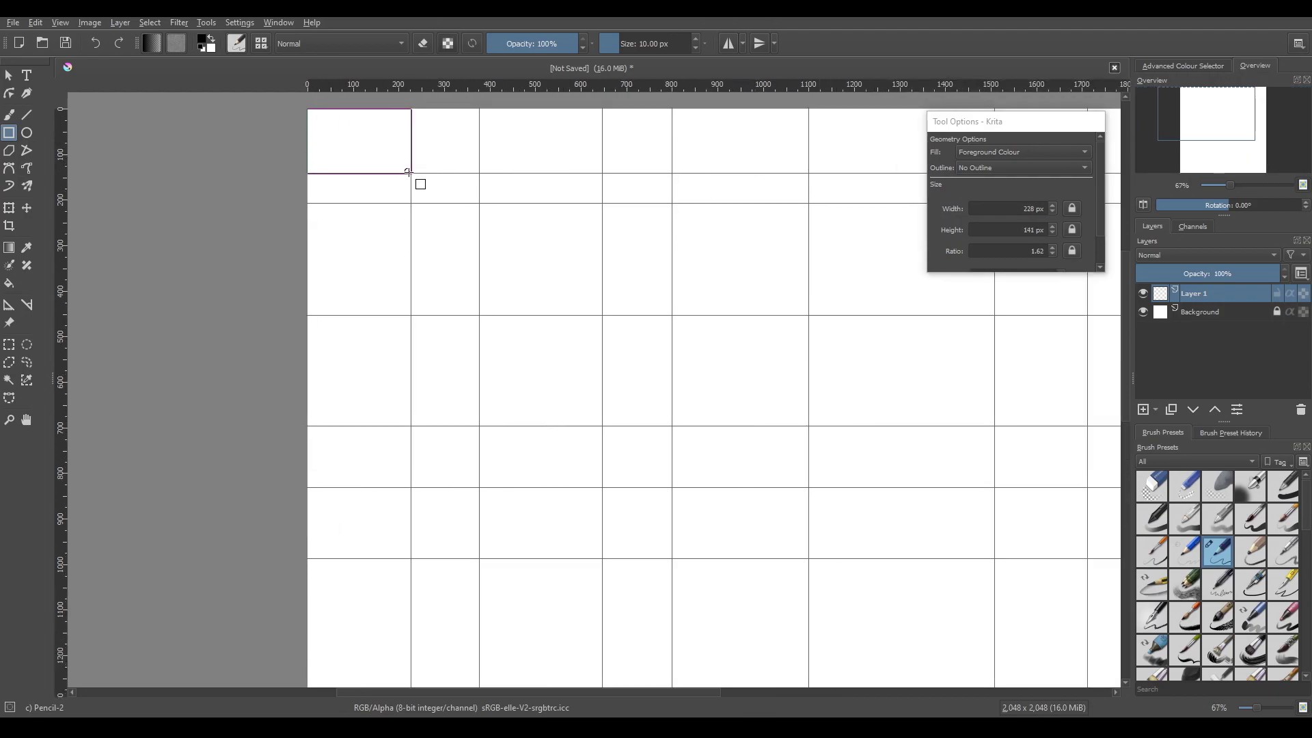
drag(409, 173, 409, 172)
scroll(551, 255, down, 3)
scroll(574, 325, up, 2)
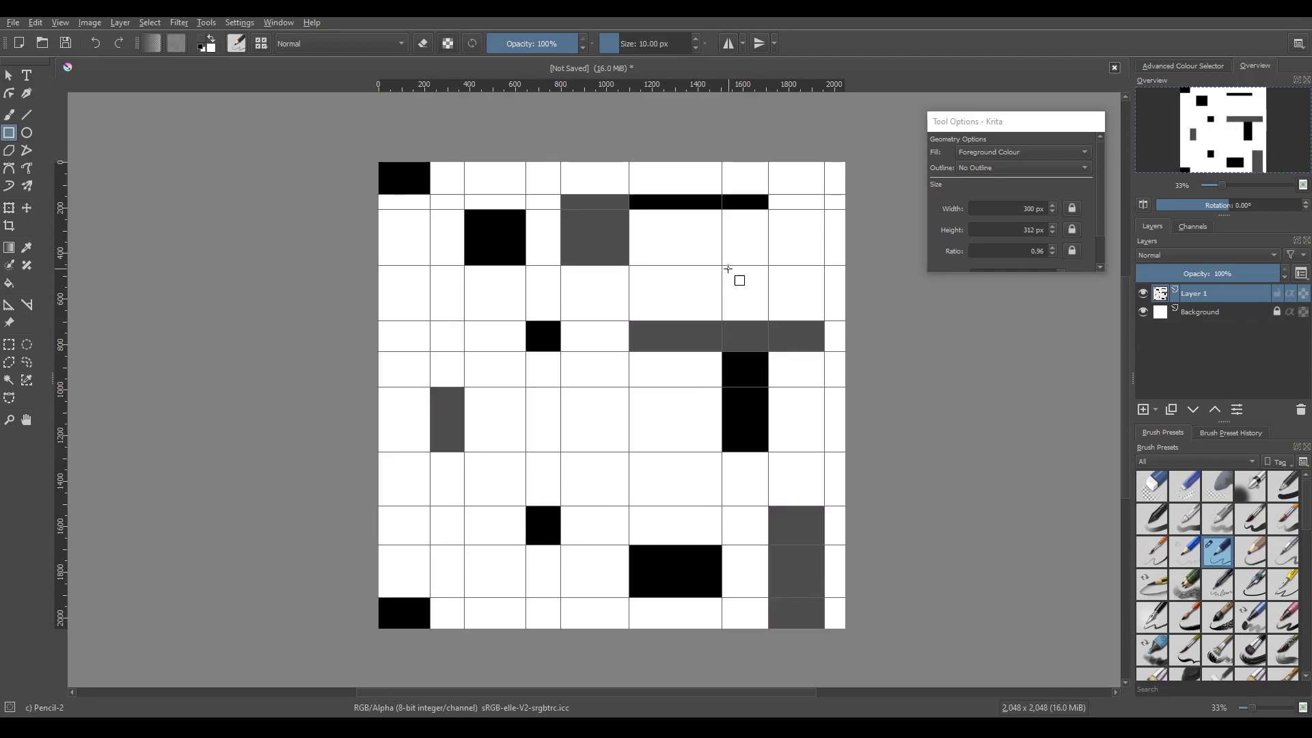
Step: Choose a mid-grey colour and draw seven filled rectangles over scattered guide cells across the canvas
right_click(493, 305)
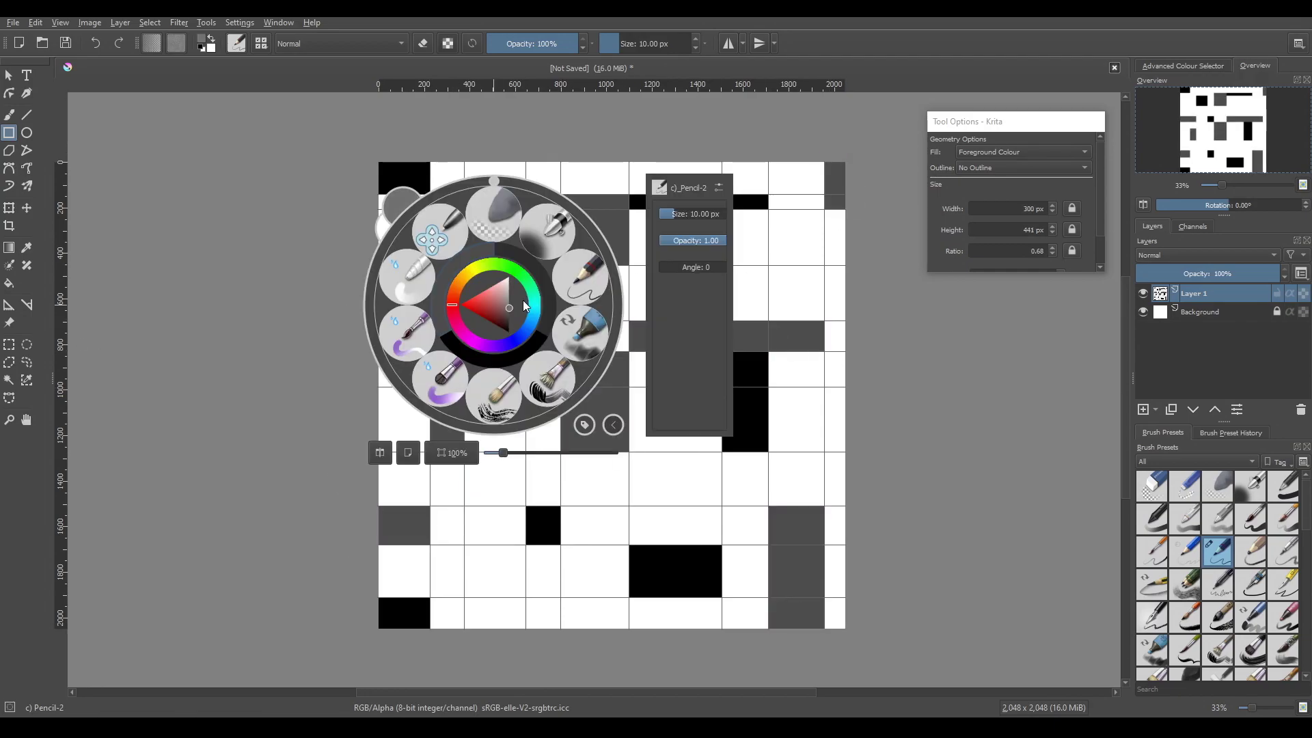
click(523, 305)
drag(561, 451, 721, 544)
drag(430, 265, 526, 321)
drag(629, 162, 722, 195)
drag(722, 265, 846, 321)
drag(464, 452, 526, 598)
drag(526, 162, 561, 210)
drag(629, 597, 768, 629)
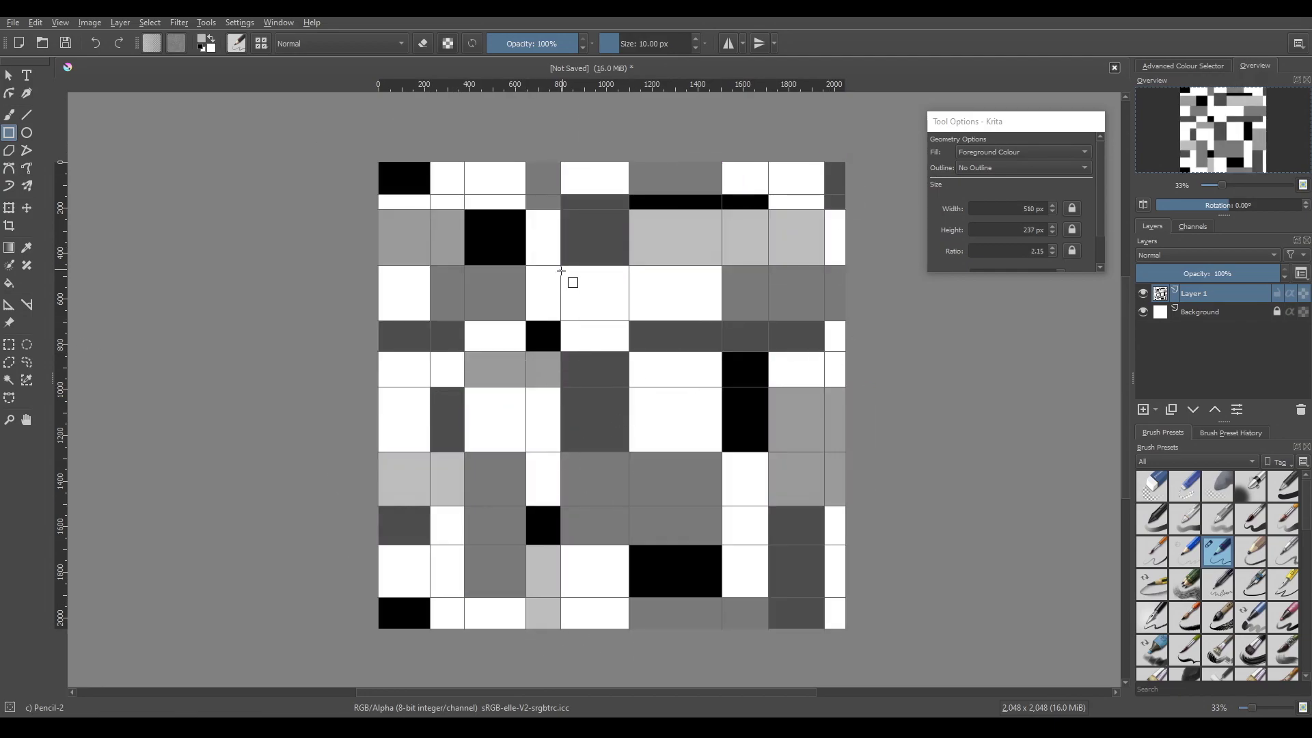
Step: Draw six light-grey filled rectangles over further empty guide cells
drag(769, 352, 845, 386)
drag(824, 545, 845, 629)
drag(629, 387, 722, 452)
drag(561, 266, 630, 352)
drag(464, 162, 526, 210)
drag(430, 506, 464, 629)
Step: Pick different grey shades and fill four more guide-aligned rectangles with light and dark grey
right_click(495, 414)
click(521, 391)
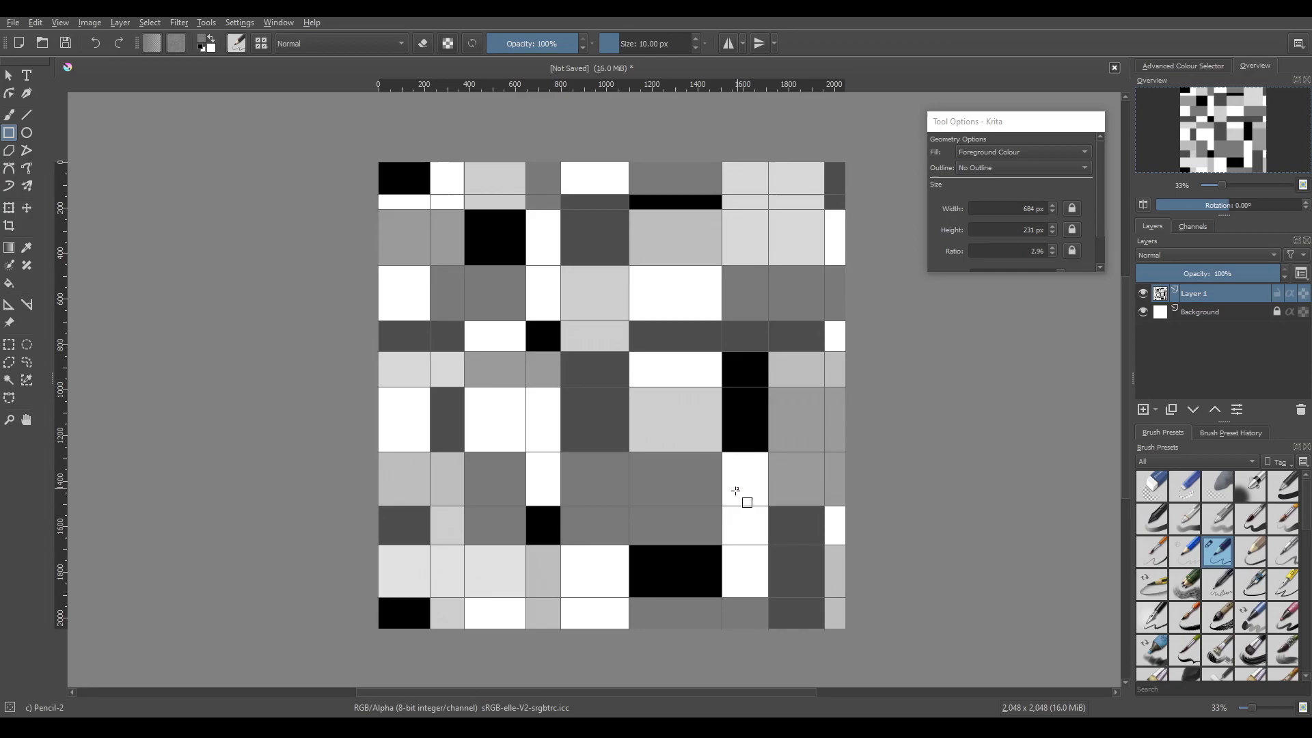
drag(722, 452, 768, 598)
drag(429, 162, 464, 209)
drag(464, 597, 526, 628)
drag(561, 546, 630, 629)
Step: Switch to black and fill two rectangles, one right of the upper centre and one at the upper right edge
right_click(493, 414)
right_click(660, 283)
drag(630, 265, 722, 321)
drag(769, 209, 846, 265)
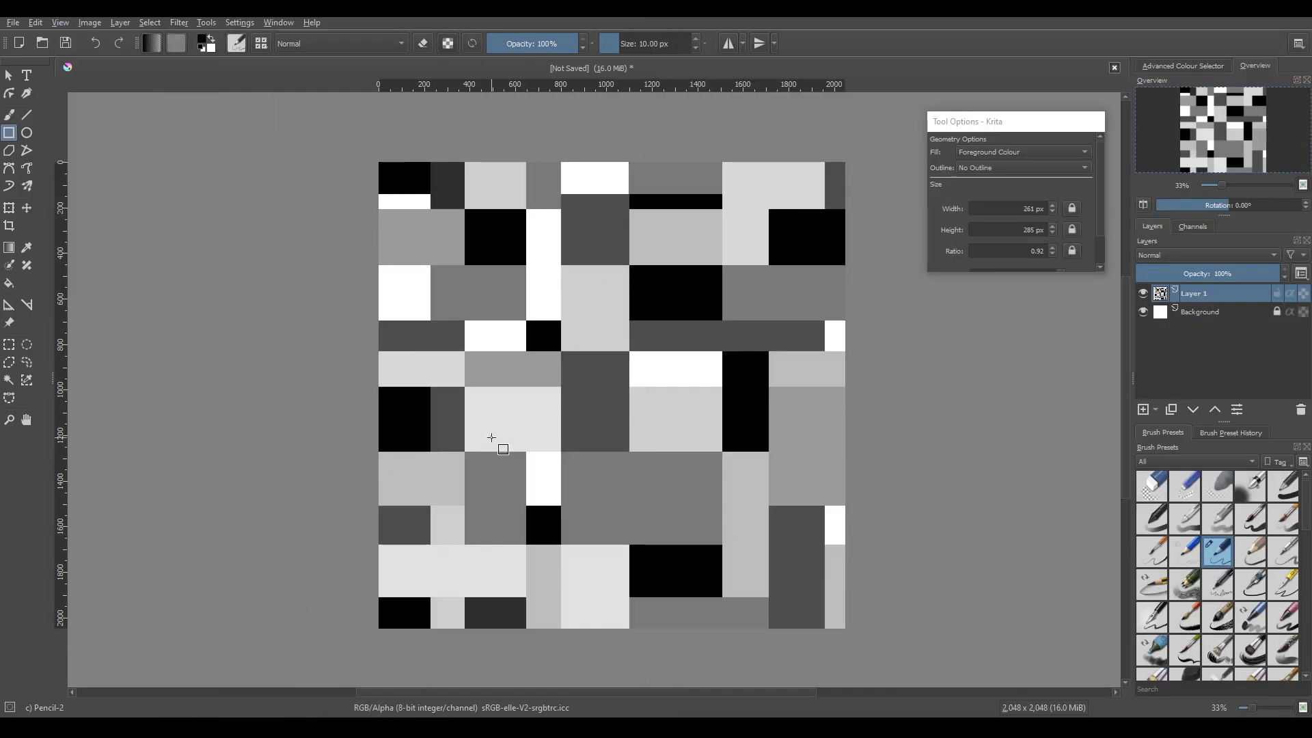
Step: Save the image as a TGA file named BorgCube_BlocksLarge in the Borg Cube project's Blender Textures folder
click(13, 22)
click(41, 97)
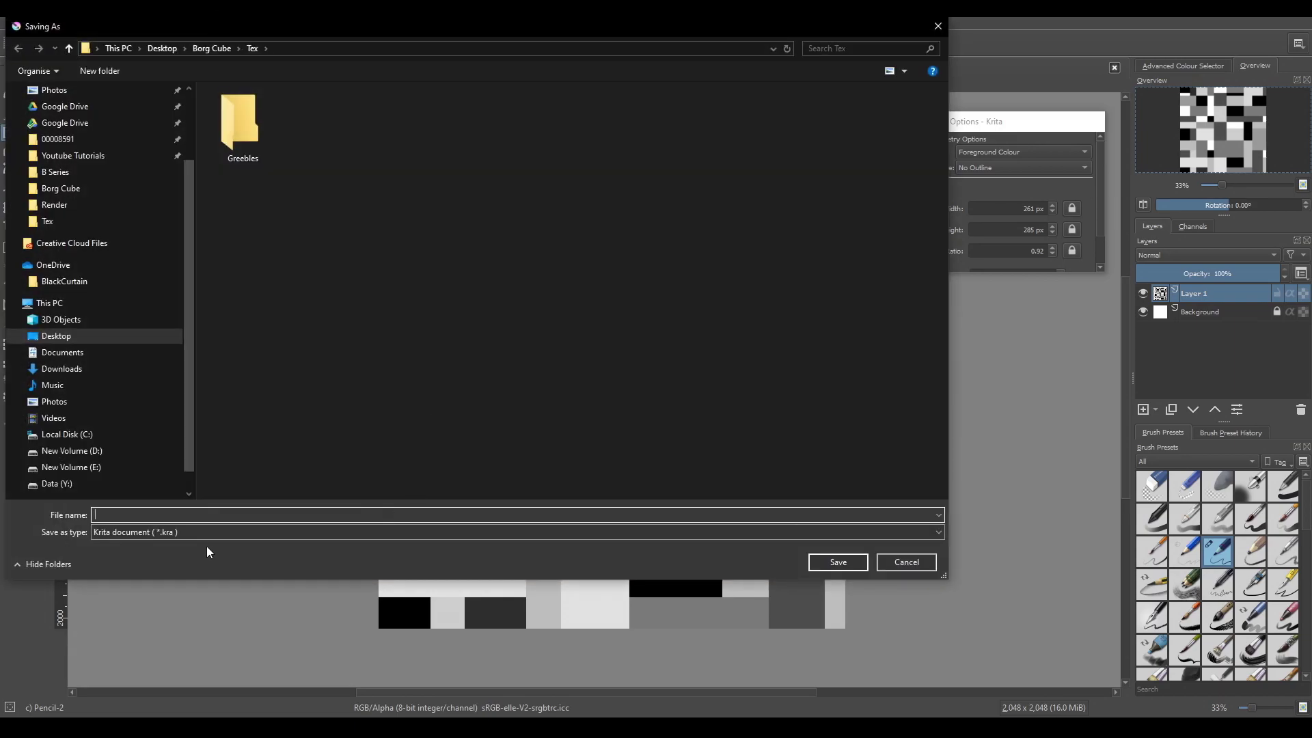
text(BorgCube_BlocksBase)
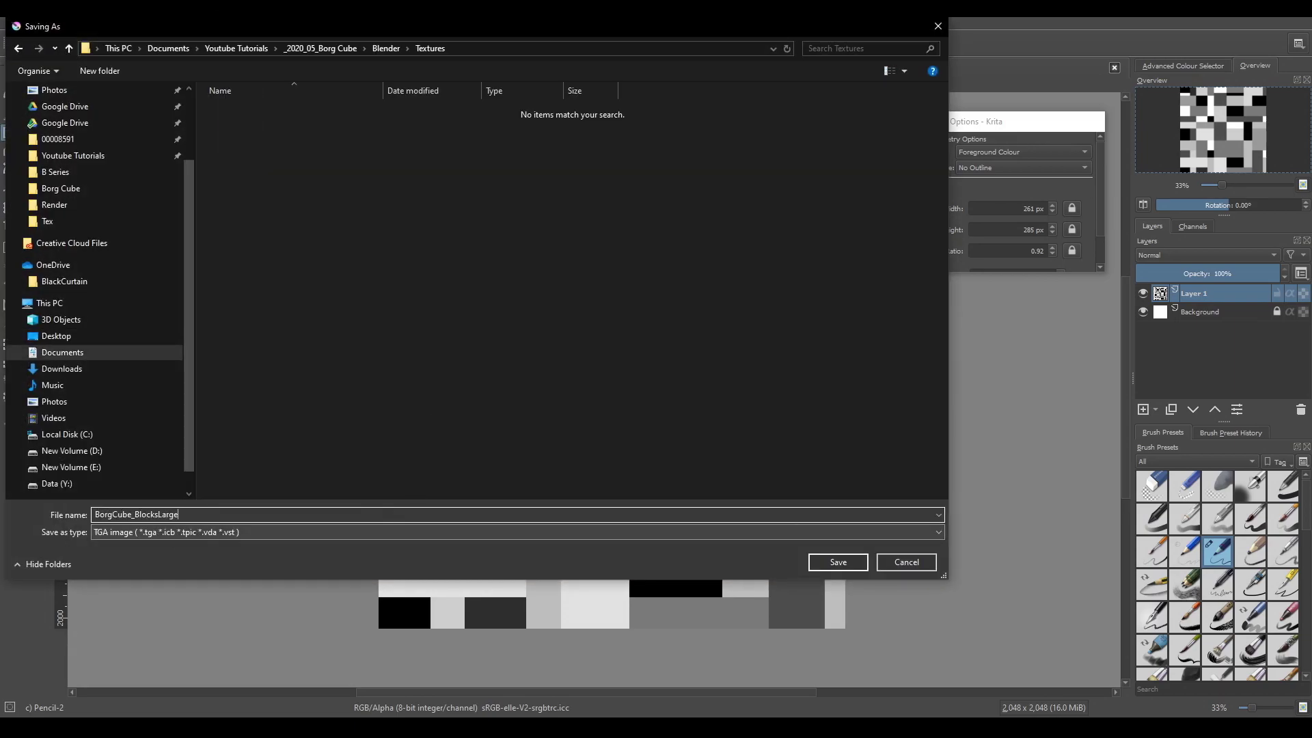
click(834, 564)
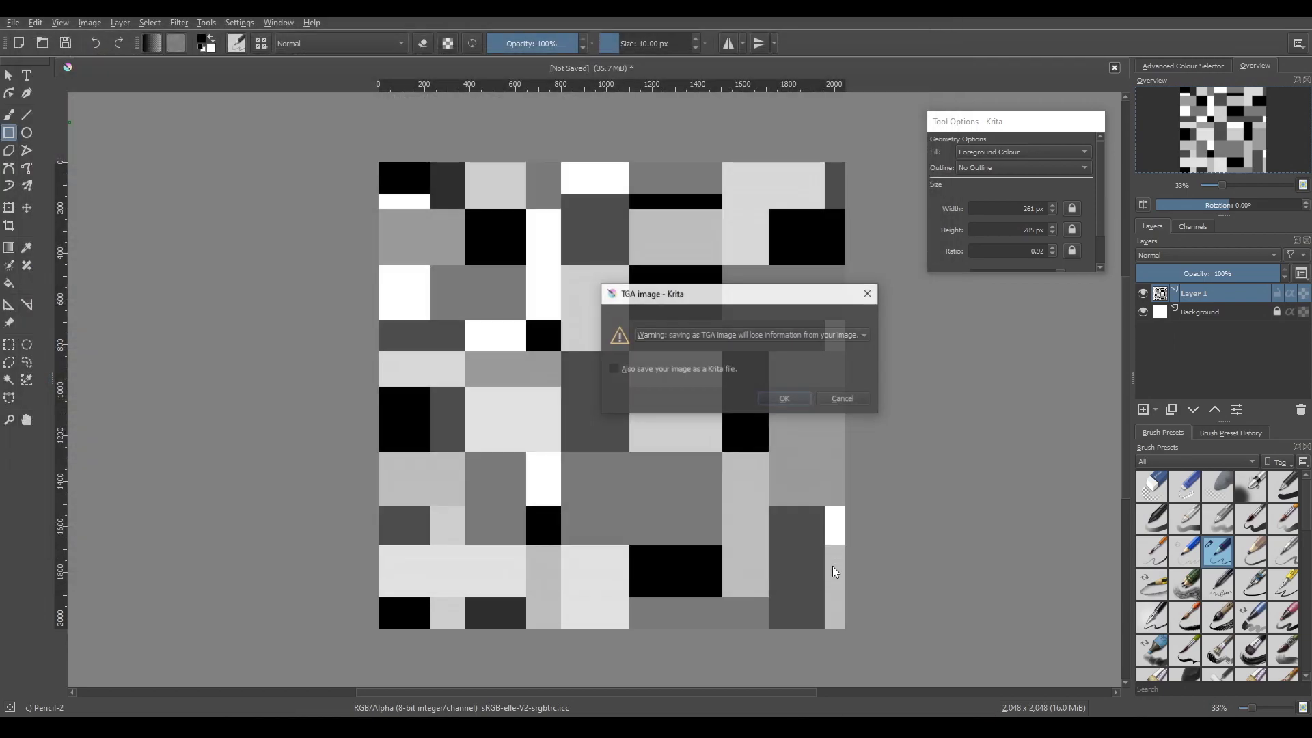
click(783, 398)
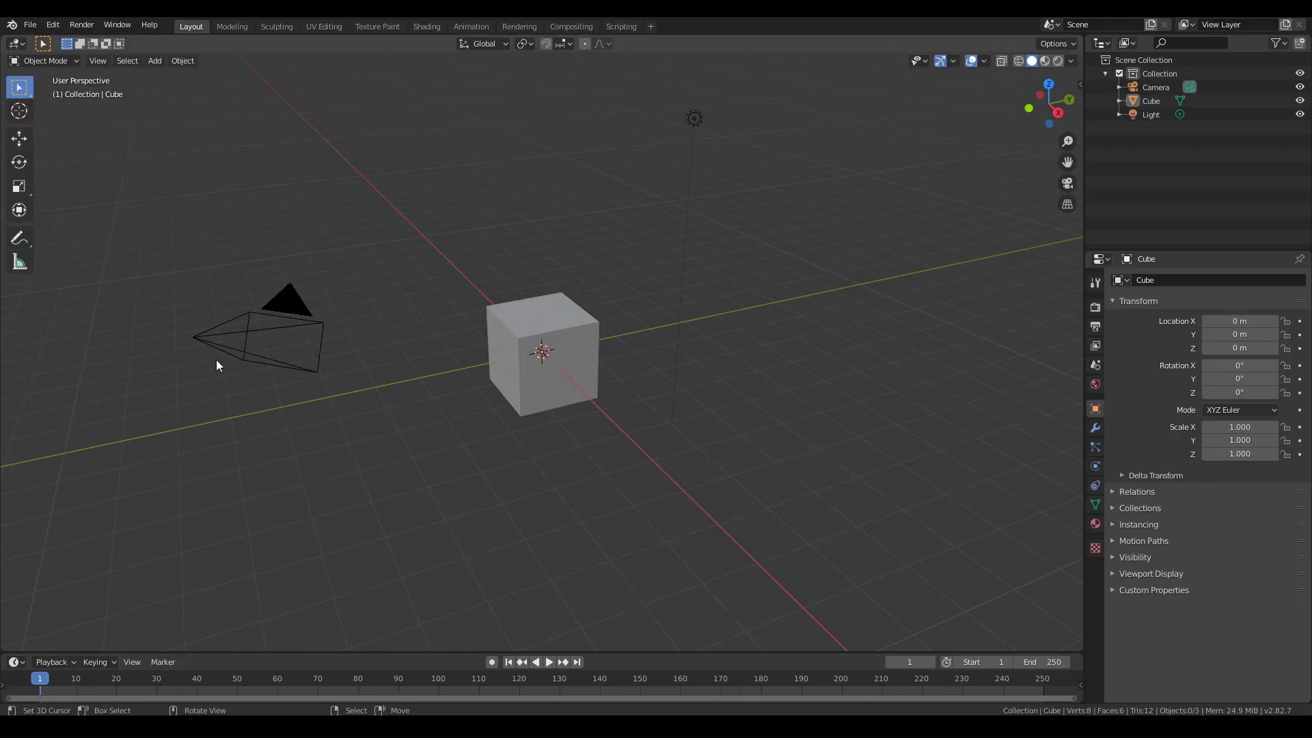
Step: Switch to Blender and move the camera away from the cube using the Local transform orientation
click(228, 359)
click(18, 138)
click(470, 43)
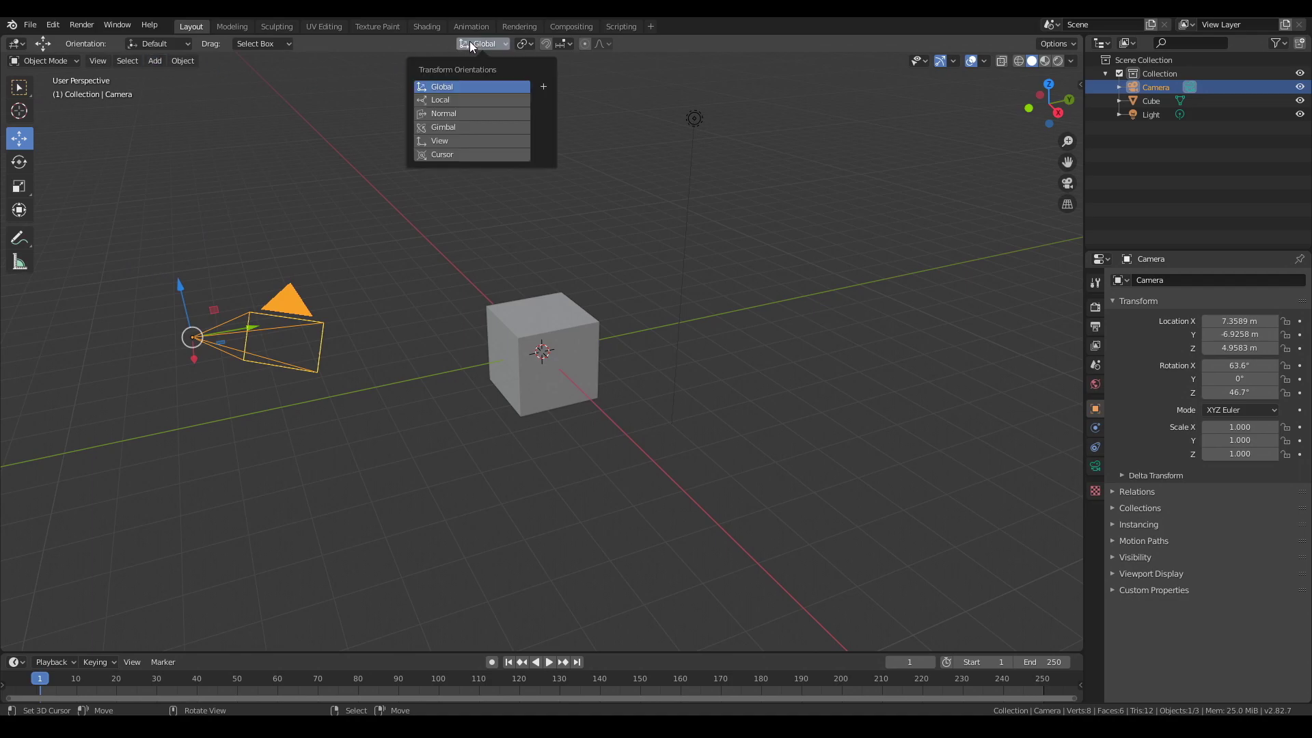
click(469, 100)
middle_drag(470, 100, 490, 211)
Step: Raise the light along the Global Z axis to about 17.3 m
click(624, 224)
middle_drag(625, 394, 677, 328)
click(494, 44)
click(447, 89)
middle_drag(717, 375, 663, 340)
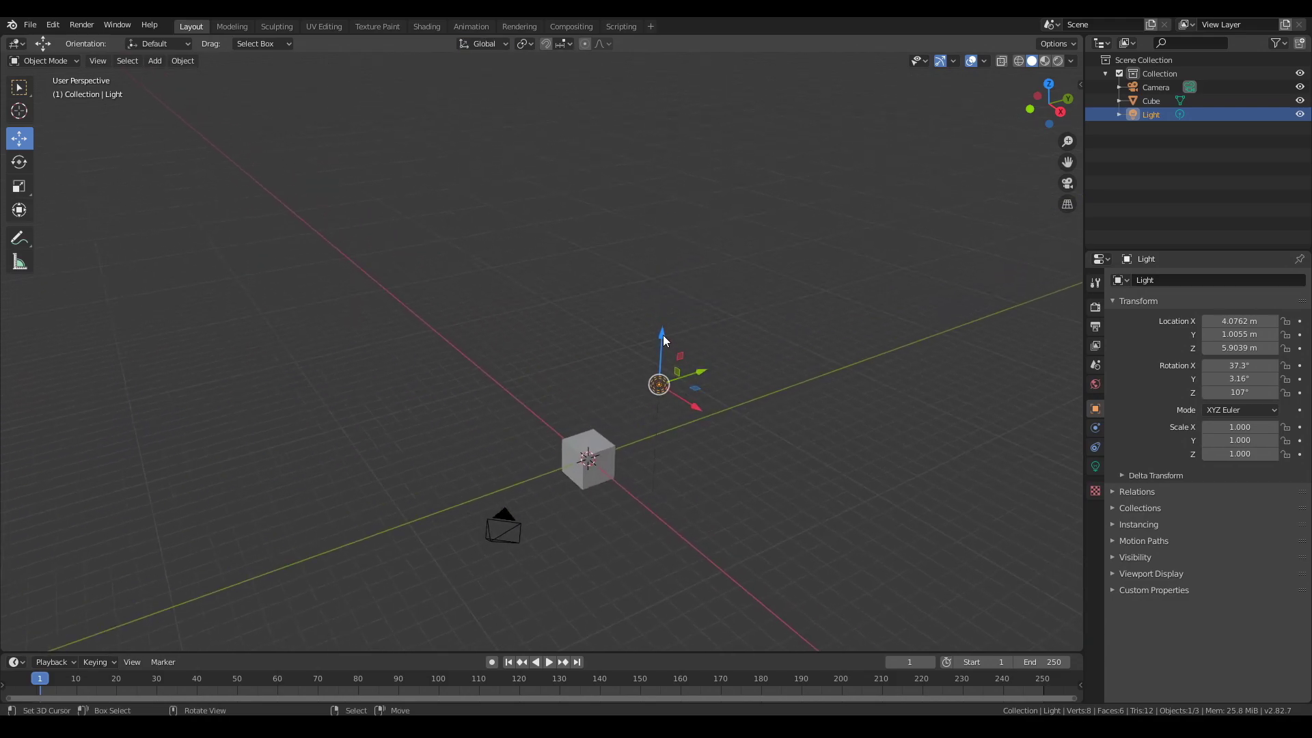
drag(664, 339, 673, 82)
Step: Scale the cube uniformly by a factor of 10
click(569, 458)
text(s1)
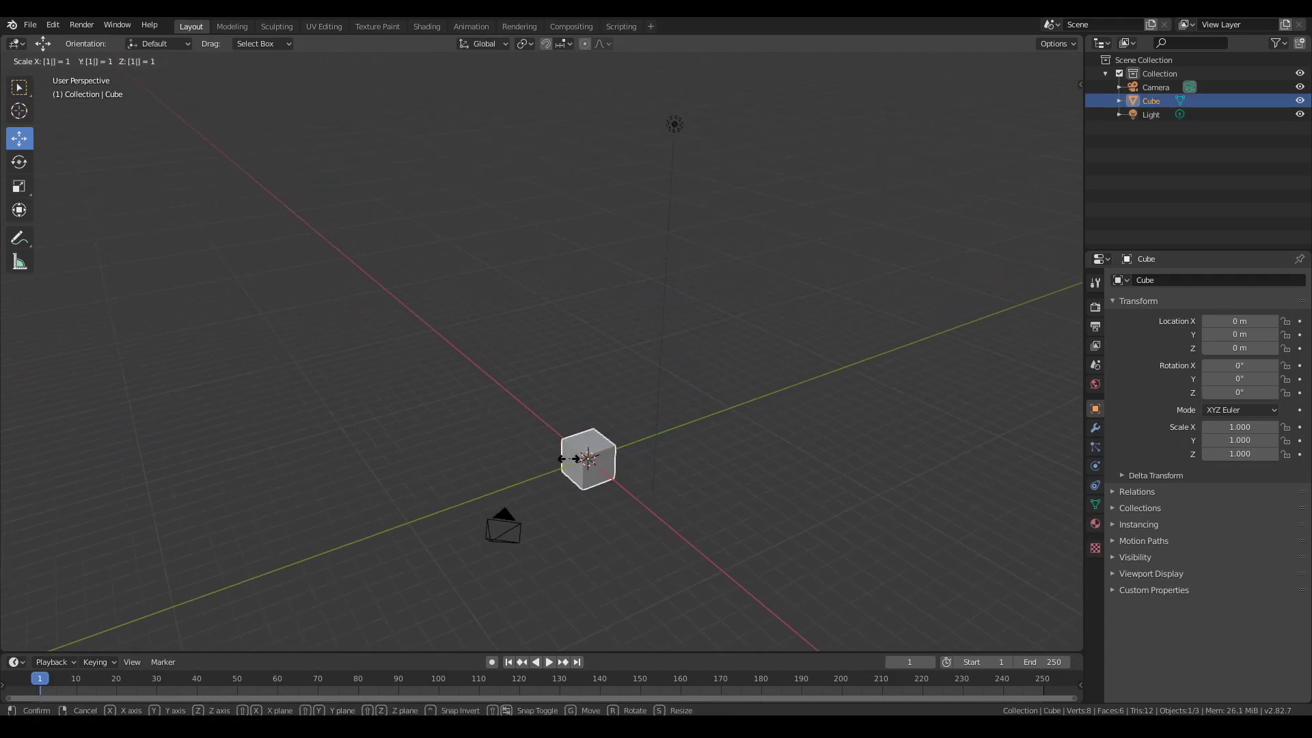
text(0)
key(Return)
Step: Set the cube's scale to 5 on all three axes and apply the scale
key(n)
middle_drag(572, 388, 763, 379)
drag(981, 238, 981, 266)
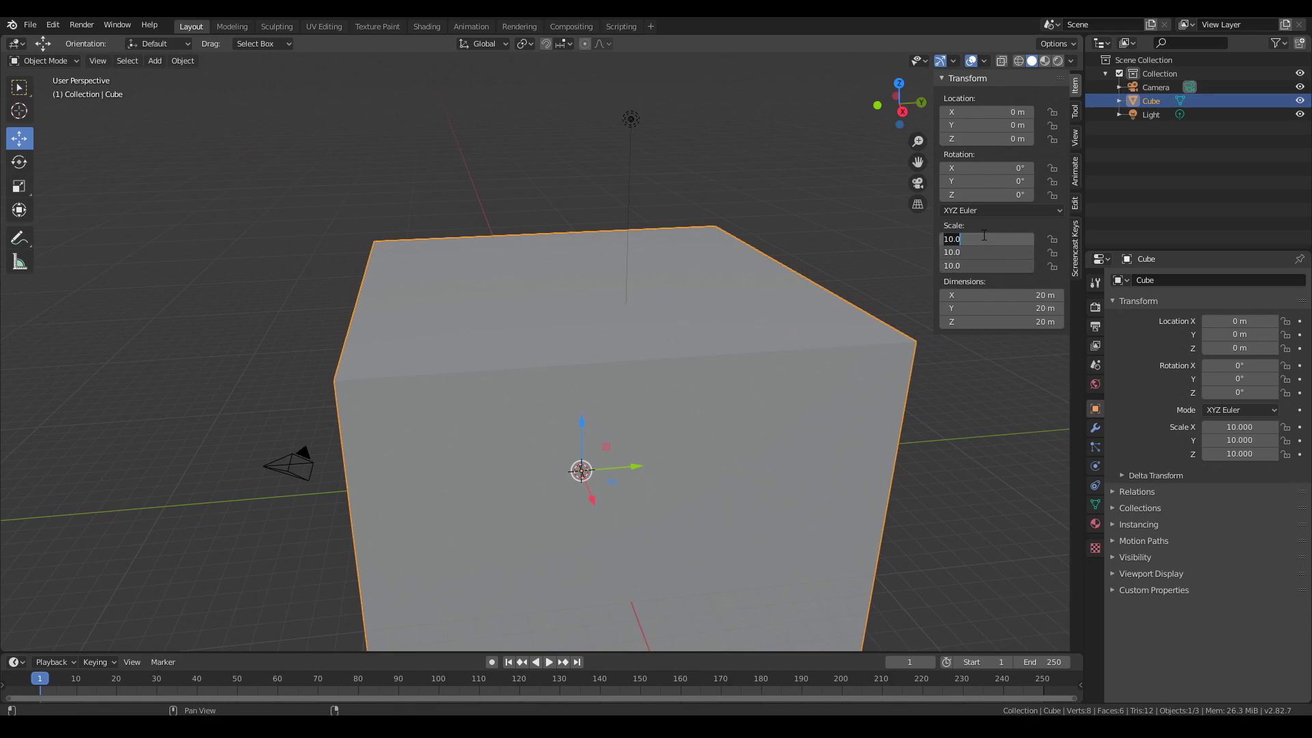
text(5)
key(Return)
middle_drag(571, 456, 527, 440)
key(ctrl+a)
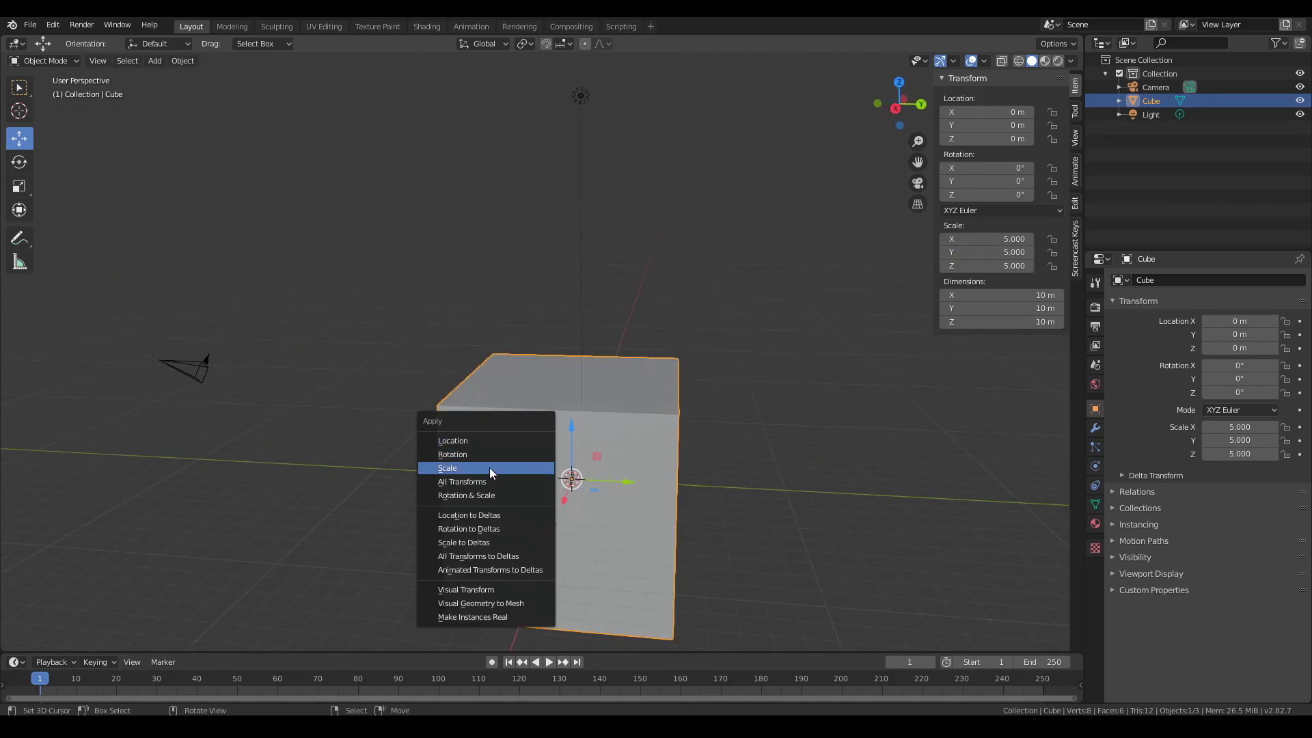
click(489, 467)
Step: Move the light to the camera side of the cube, at about X 6.08 m, Y -8.83 m, Z 10.2 m
middle_drag(659, 179, 703, 179)
right_click(645, 97)
middle_drag(651, 116, 650, 144)
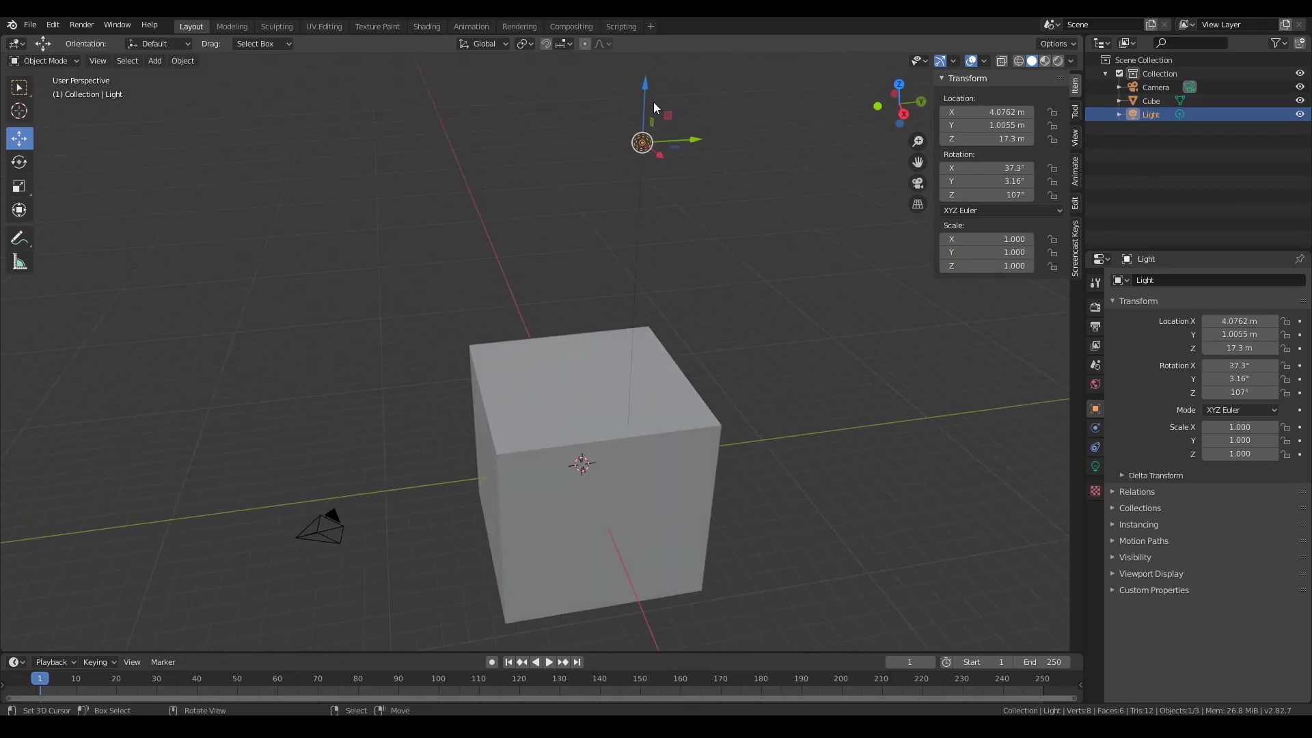
key(g)
click(329, 406)
Step: Lock the camera to the view and frame the whole cube centrally in the camera view
key(KP_0)
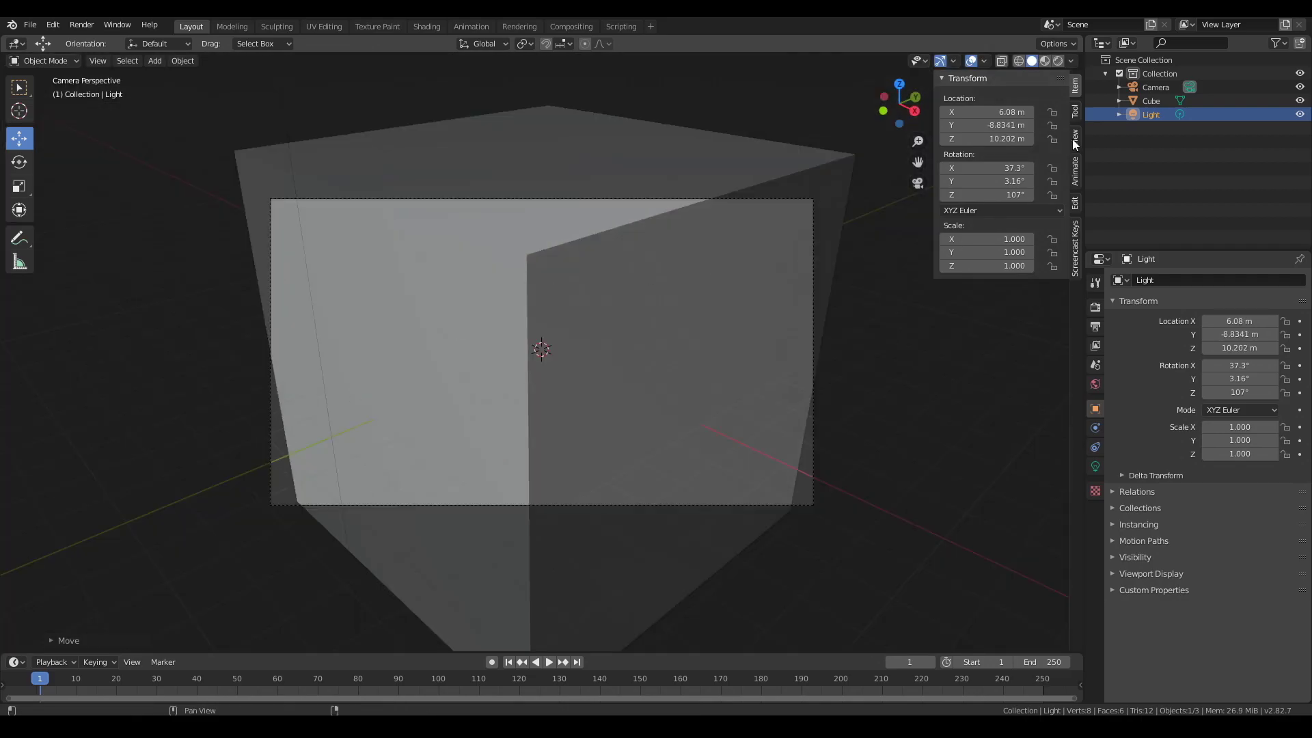
click(1073, 140)
click(1058, 248)
scroll(646, 427, down, 4)
mouse_move(492, 397)
middle_down()
mouse_move(482, 383)
mouse_move(509, 365)
mouse_move(508, 377)
middle_up()
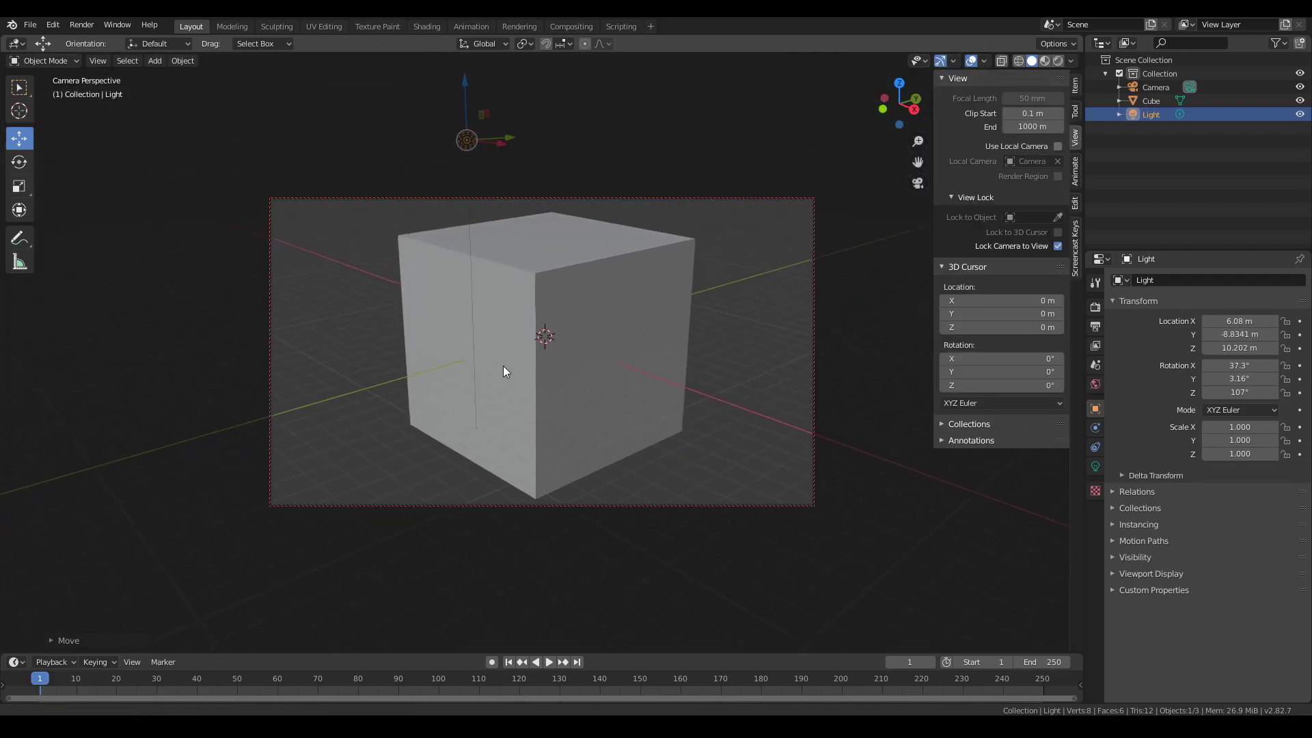
scroll(522, 378, down, 1)
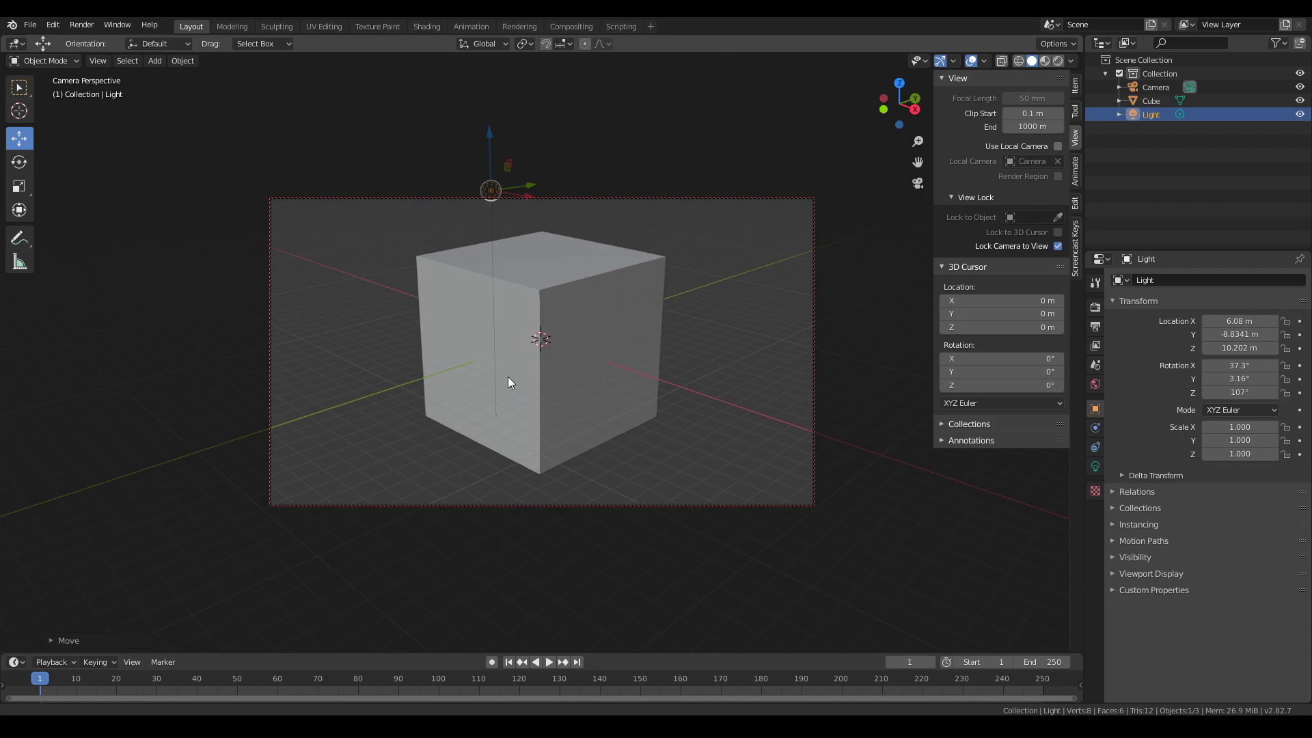
Step: Move the light along negative Y and lower it beside the cube's upper-left corner in the camera view
drag(532, 185, 446, 220)
drag(401, 147, 403, 197)
Step: Subdivide the entire cube mesh three times and turn on the Screencast Keys display
right_click(543, 293)
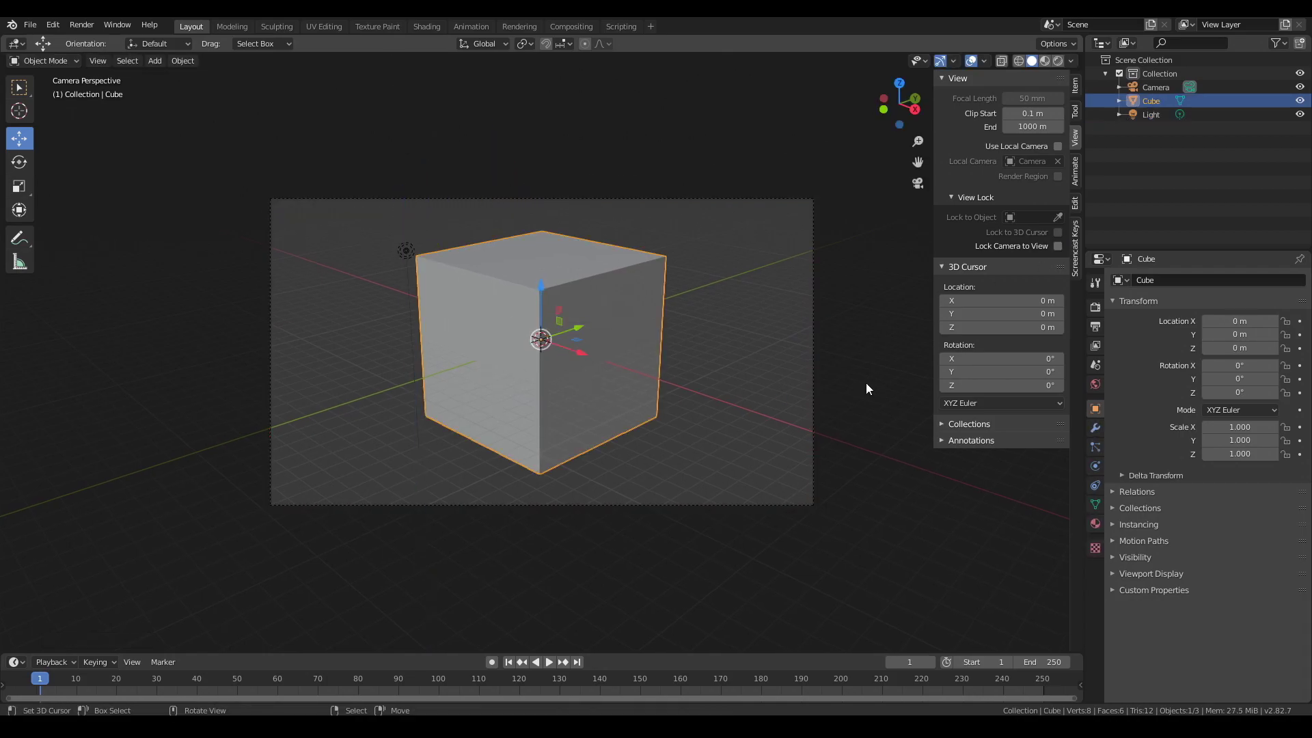
key(Tab)
right_click(573, 357)
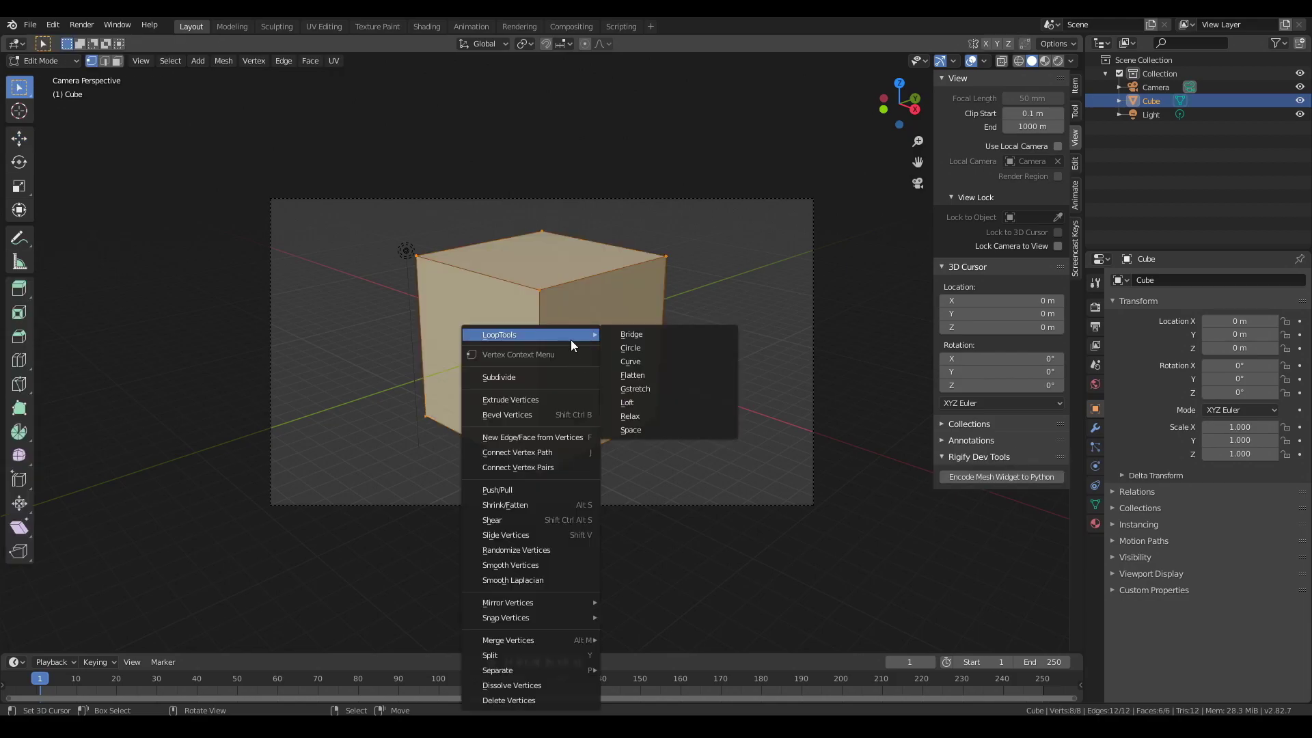
click(540, 377)
key(shift+r)
key(shift+r)
click(1075, 248)
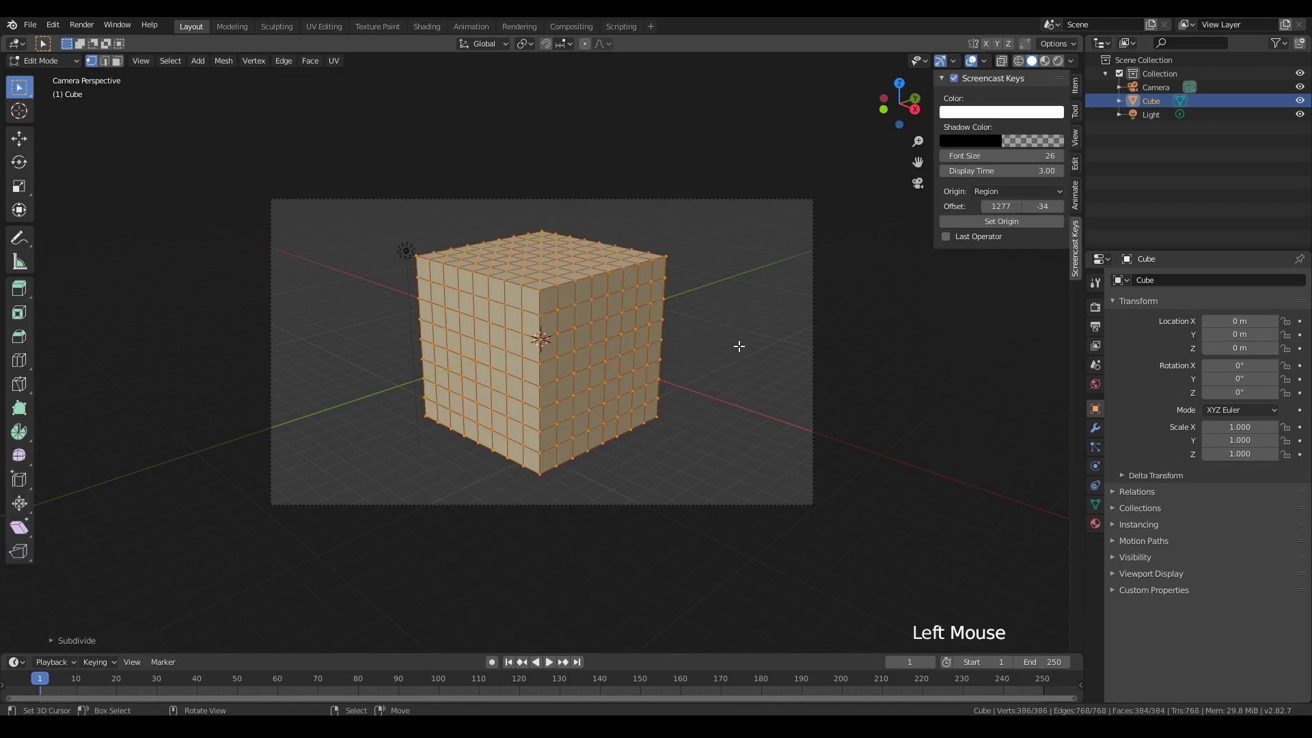
Step: Subdivide the whole cube mesh two more times and return to Object Mode
key(w)
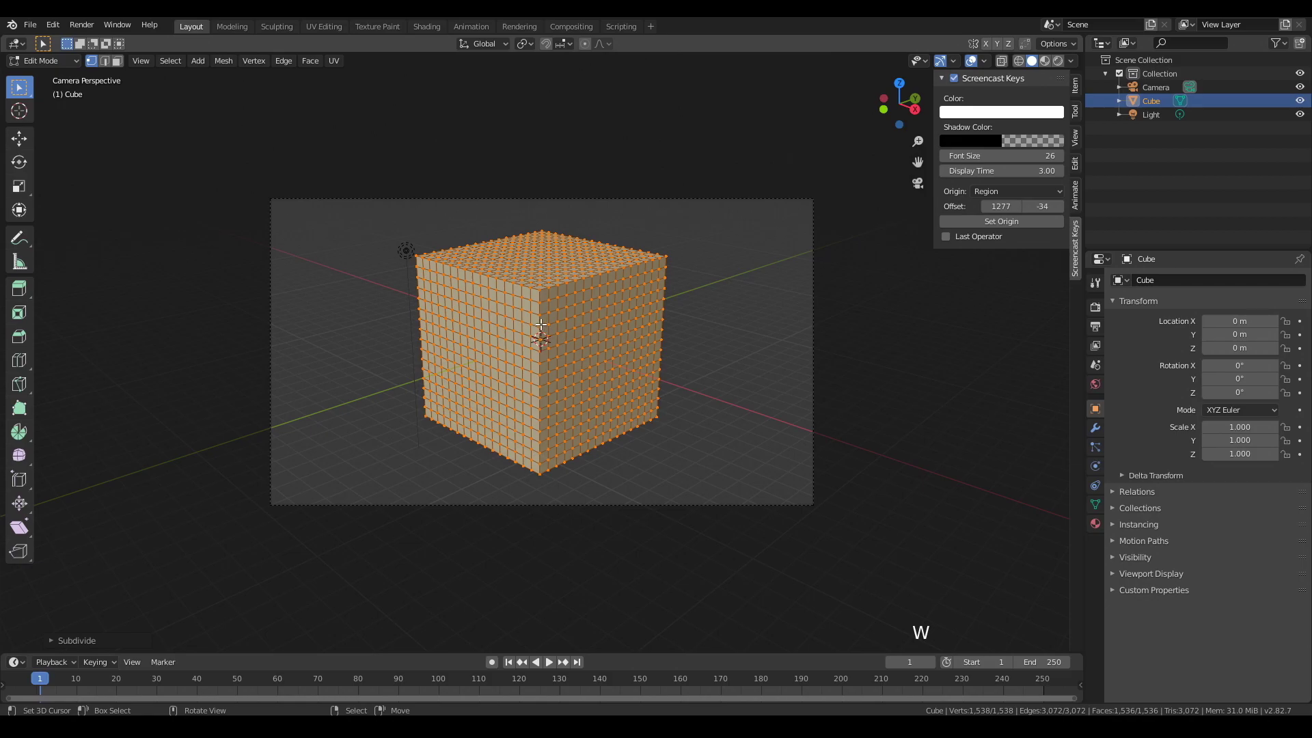
key(w)
middle_drag(541, 324, 773, 399)
key(Tab)
scroll(574, 355, up, 2)
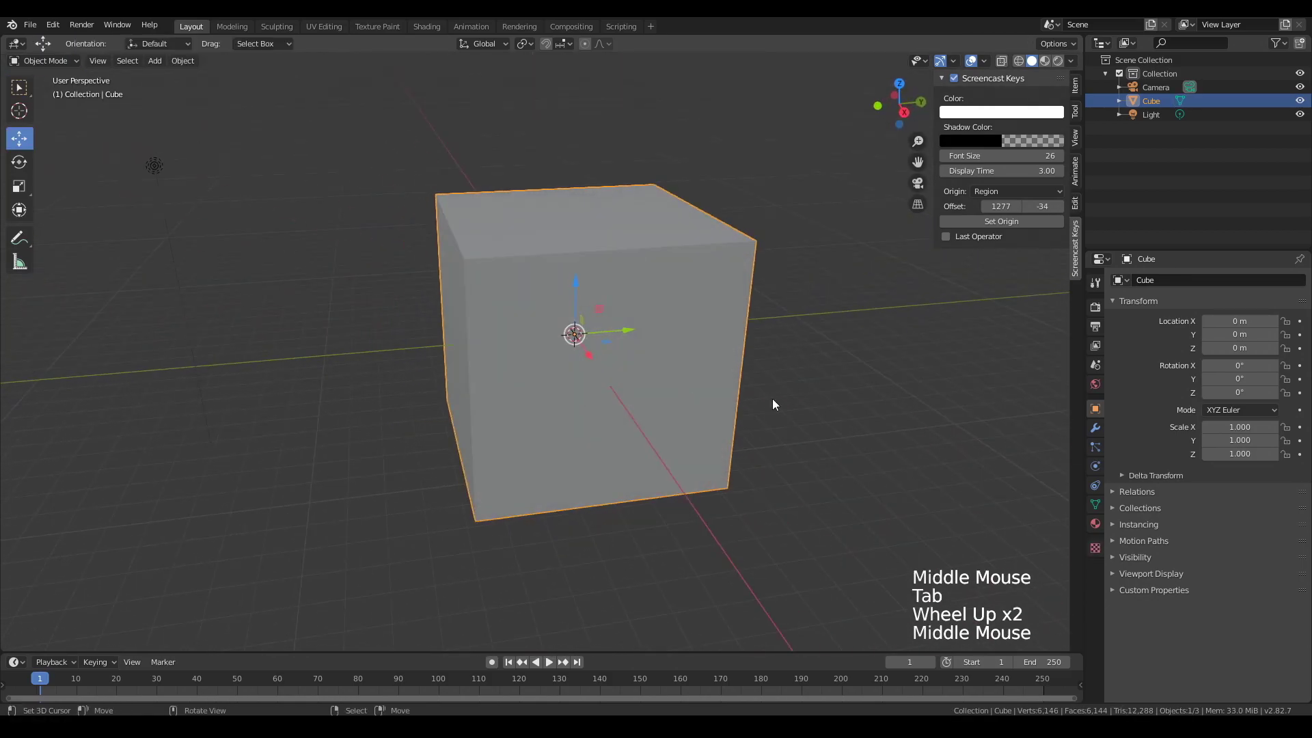
Step: Add a Displace modifier to the cube with a new texture named BigBlocks and UV texture coordinates
click(1095, 428)
click(1162, 311)
click(1131, 356)
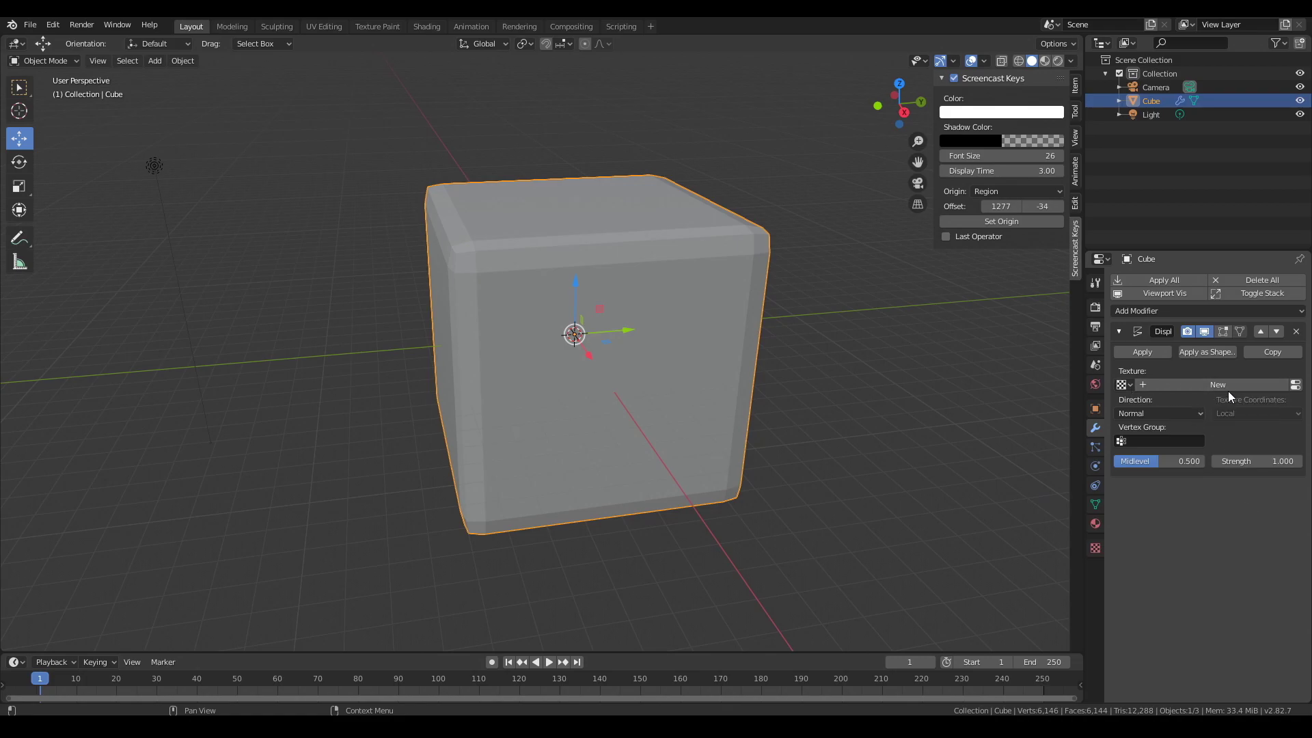
double_click(1179, 385)
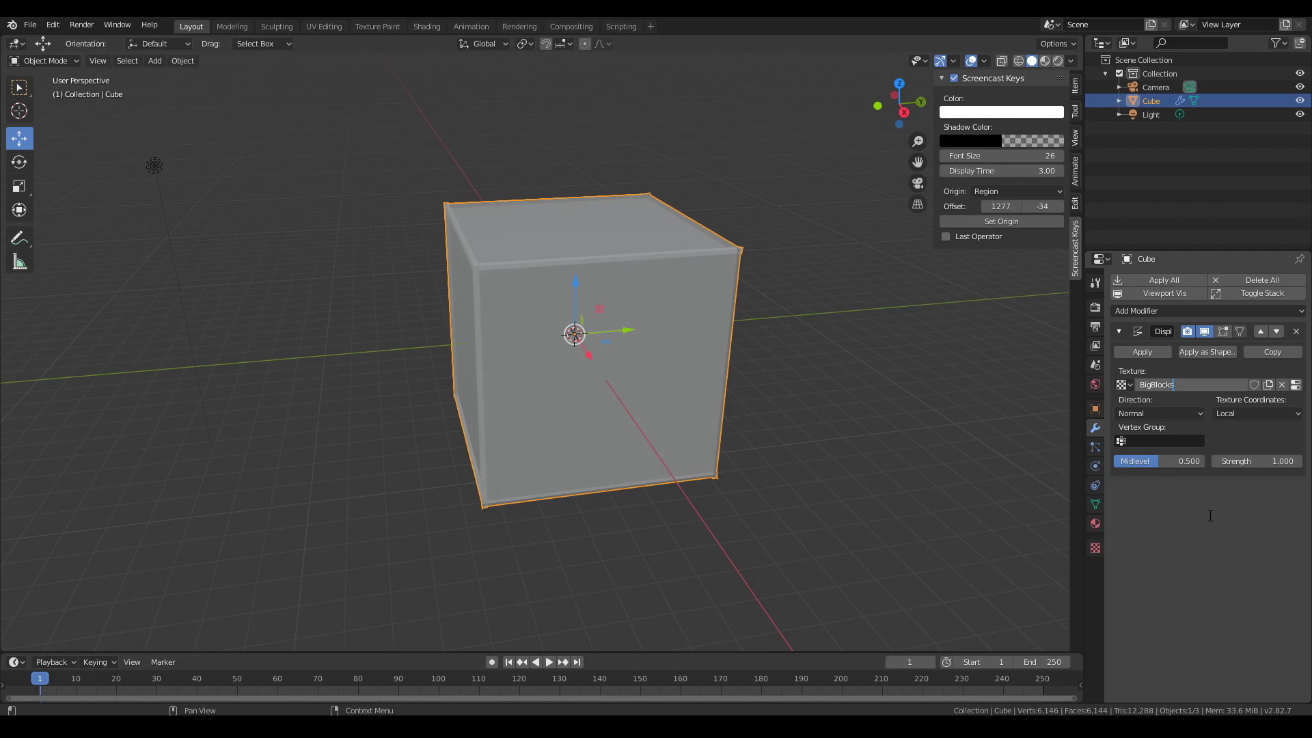
click(1265, 413)
click(1240, 469)
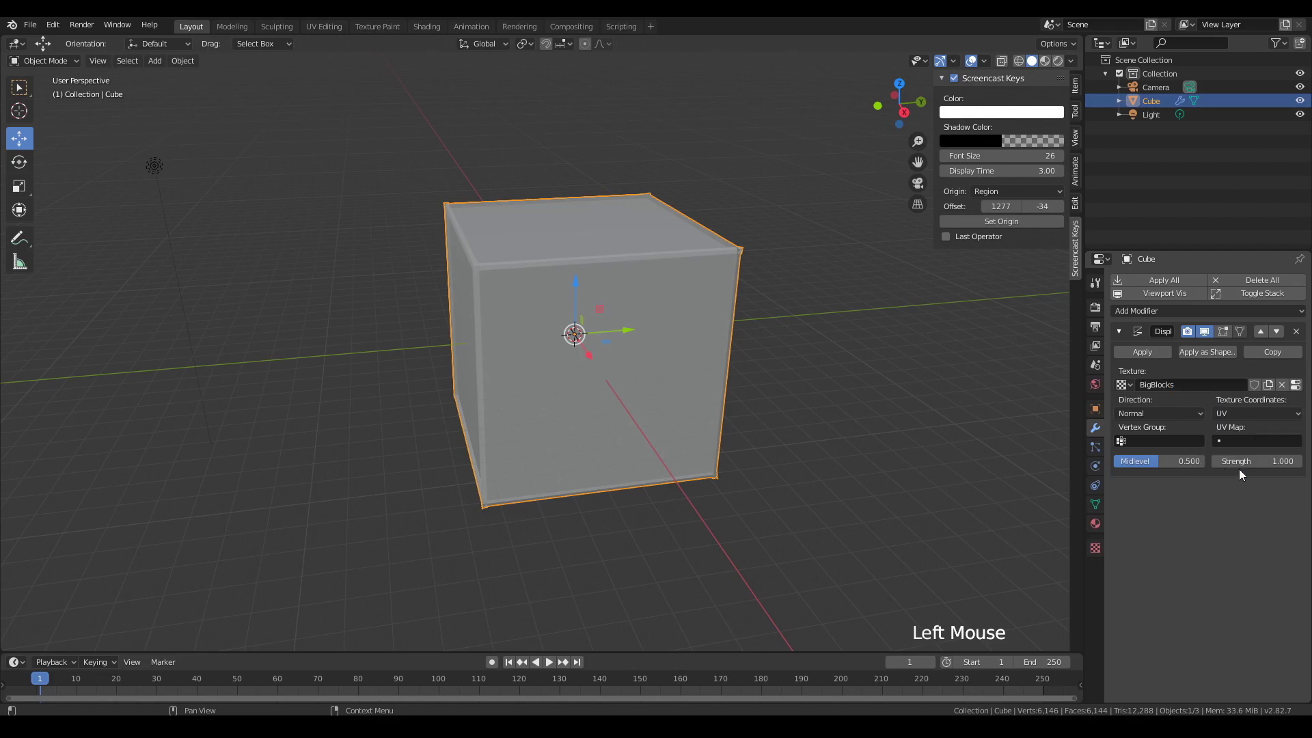
Step: Load BorgCube_BlocksBase.tga from the Textures folder as the BigBlocks texture image
click(1297, 385)
click(1260, 515)
click(267, 338)
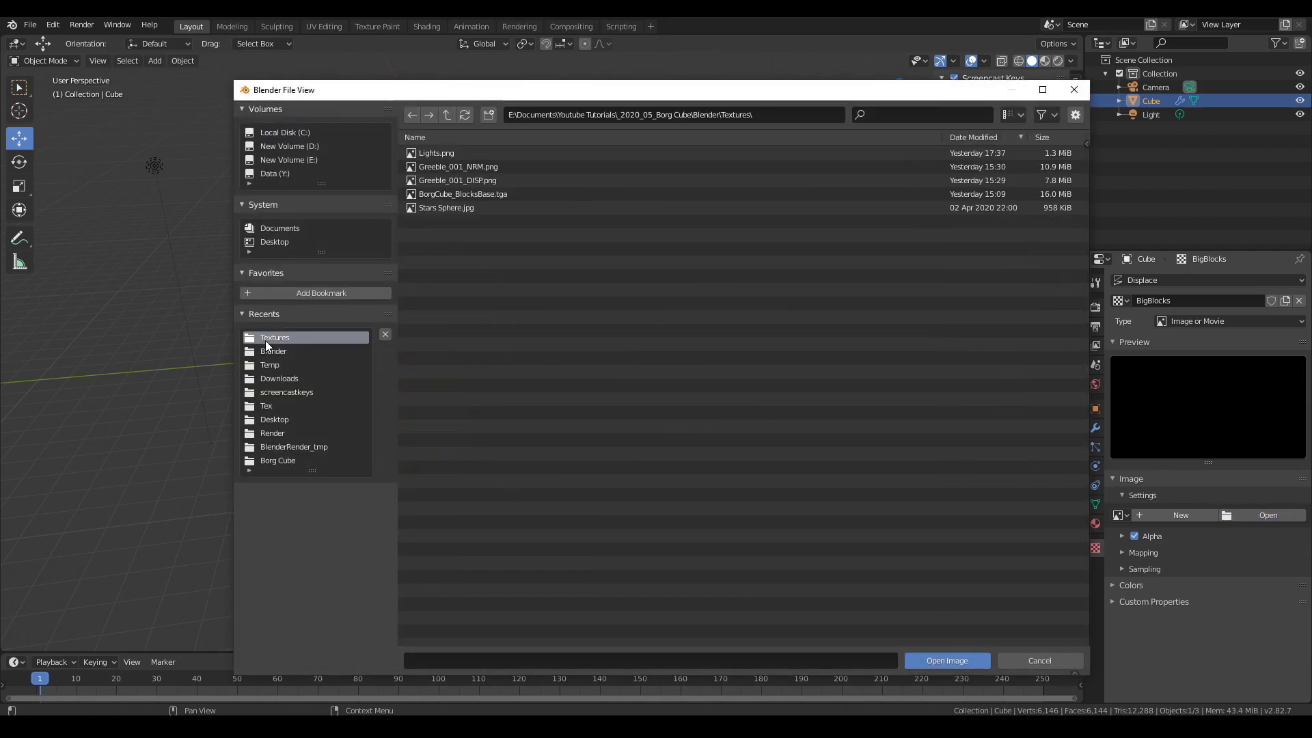
click(462, 193)
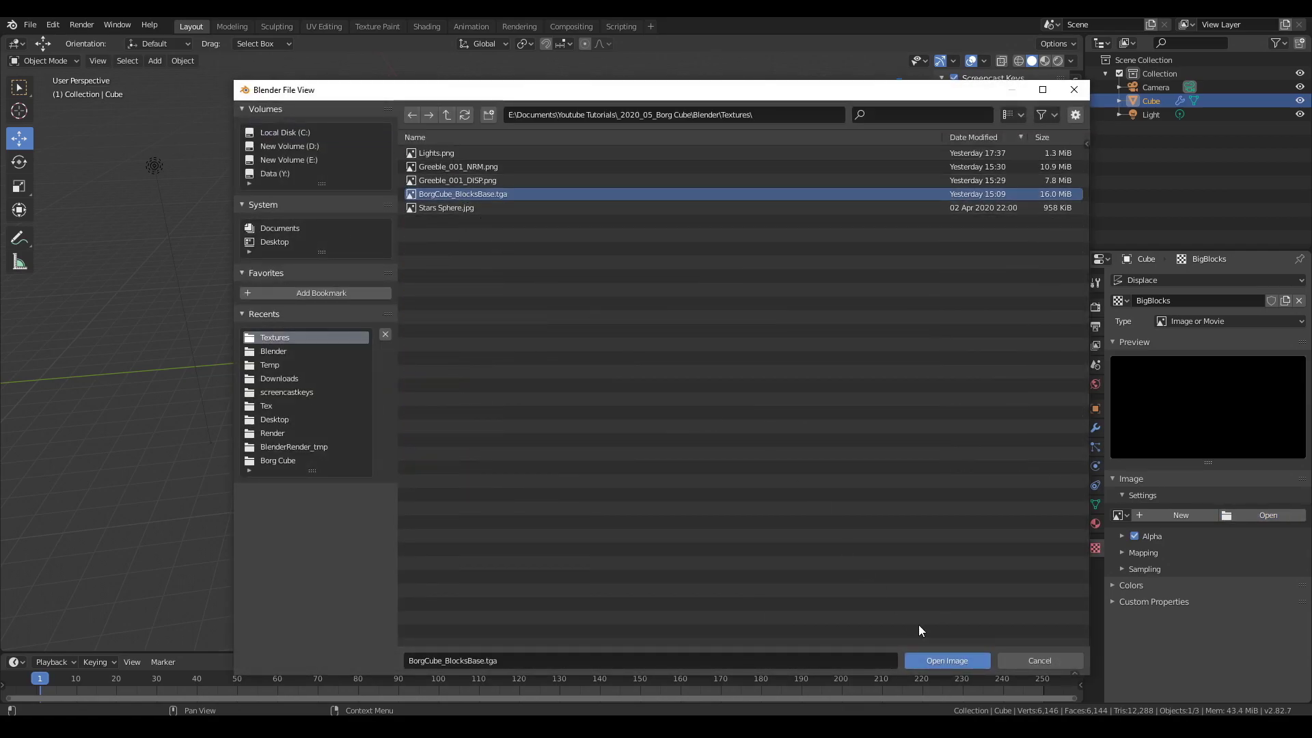
click(963, 661)
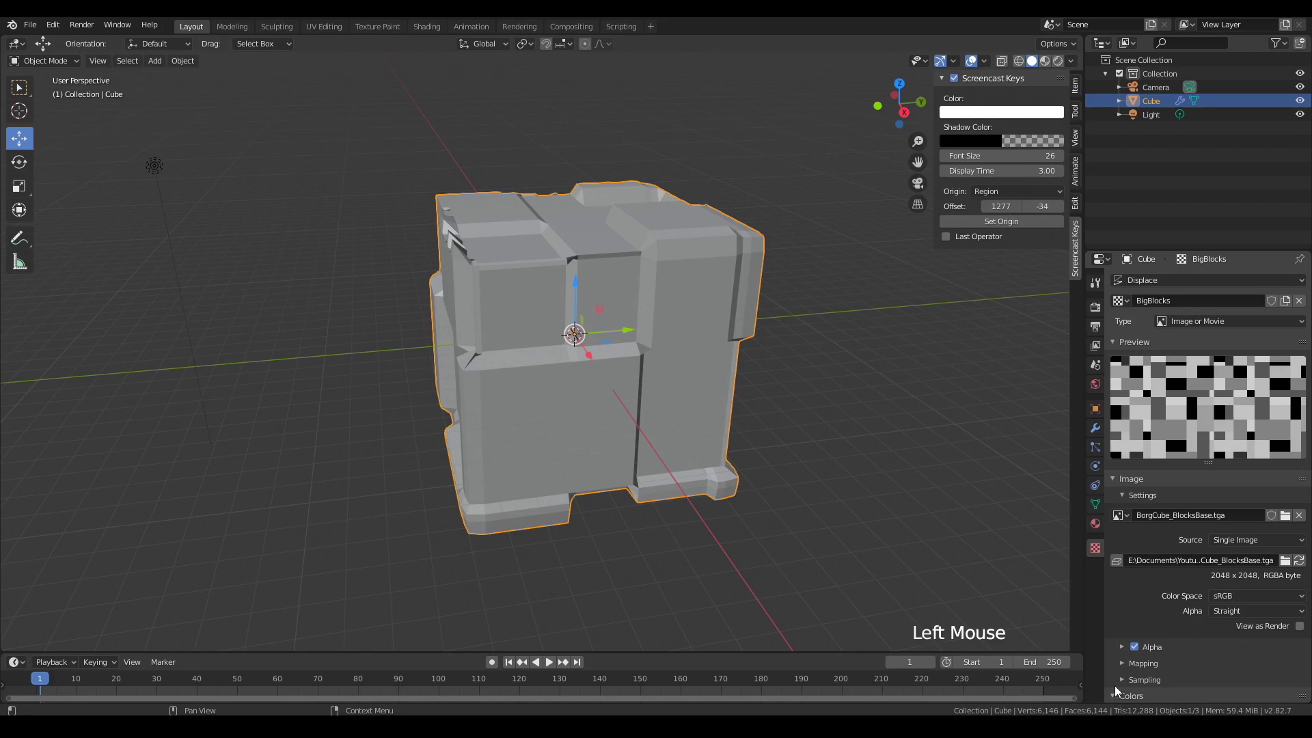
Step: Set the BigBlocks image mapping to repeat 4 times in both X and Y
click(1119, 666)
scroll(1125, 653, down, 5)
click(1242, 586)
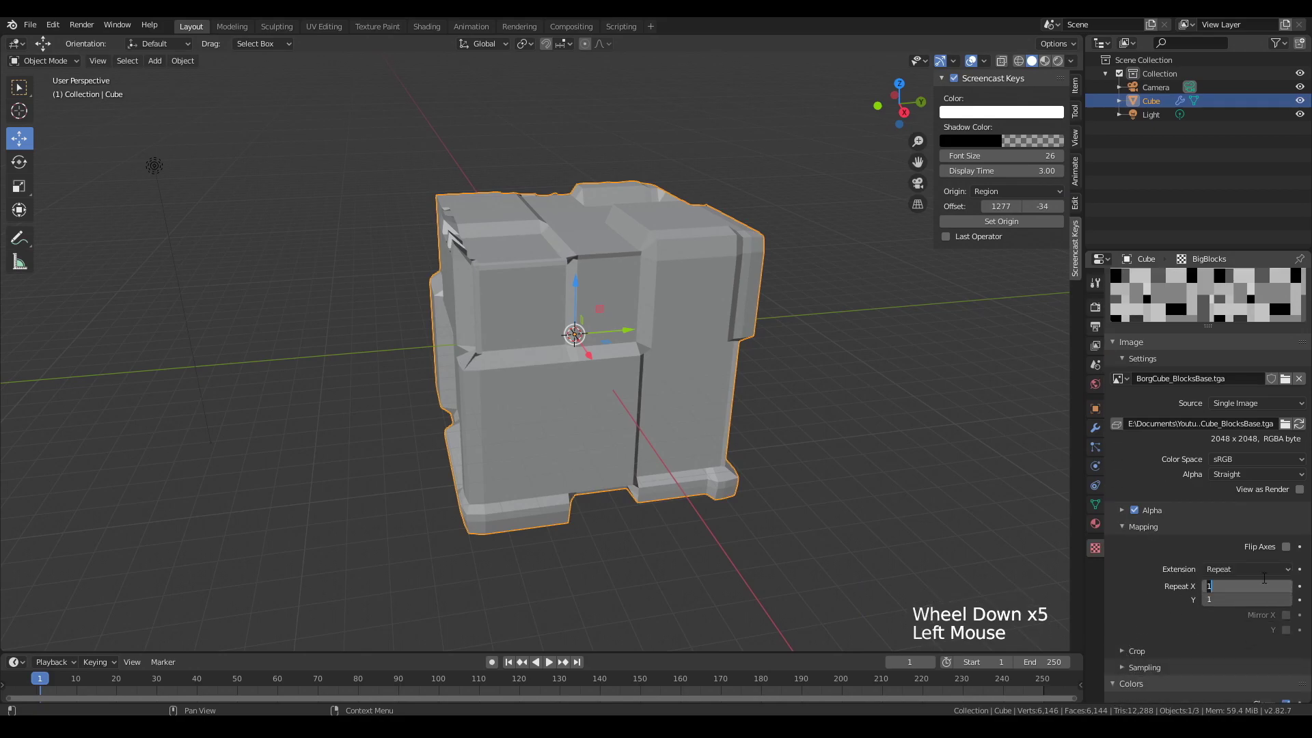
text(4)
key(Return)
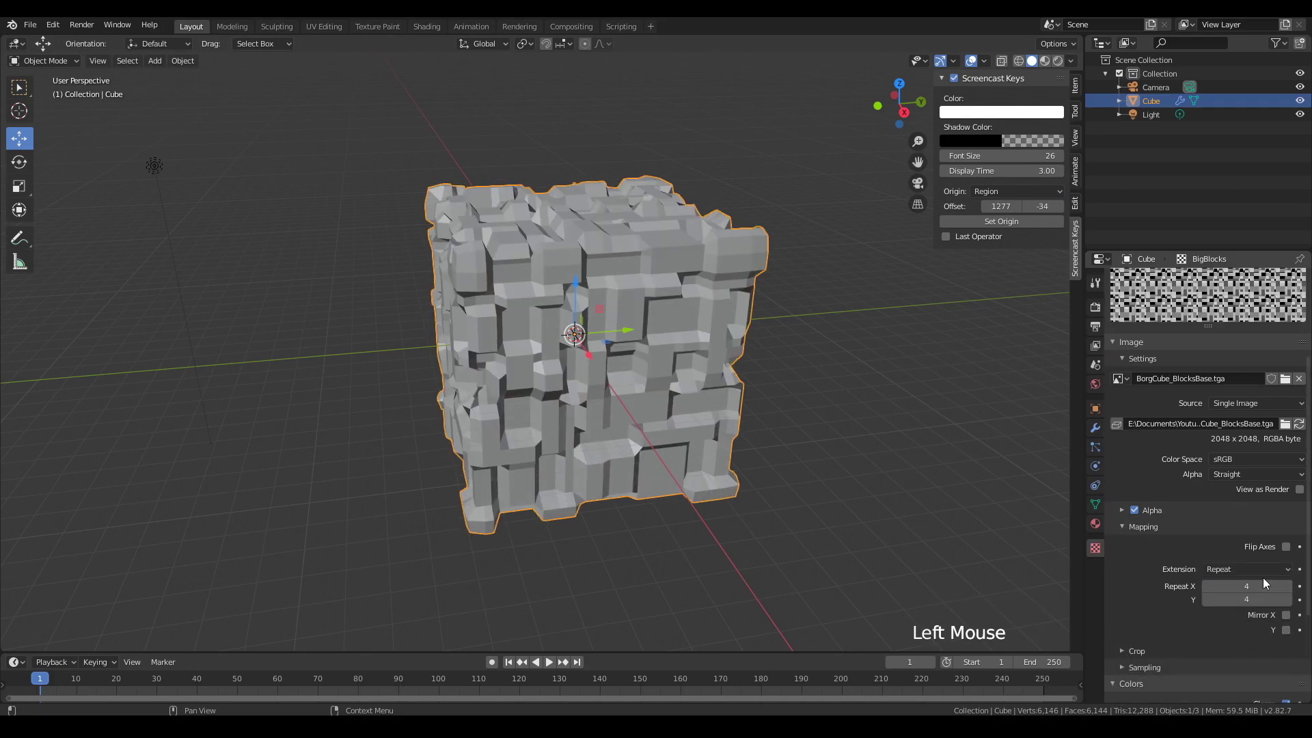
Step: Reduce the BigBlocks Displace modifier's strength to 0.2
click(1097, 430)
click(1259, 462)
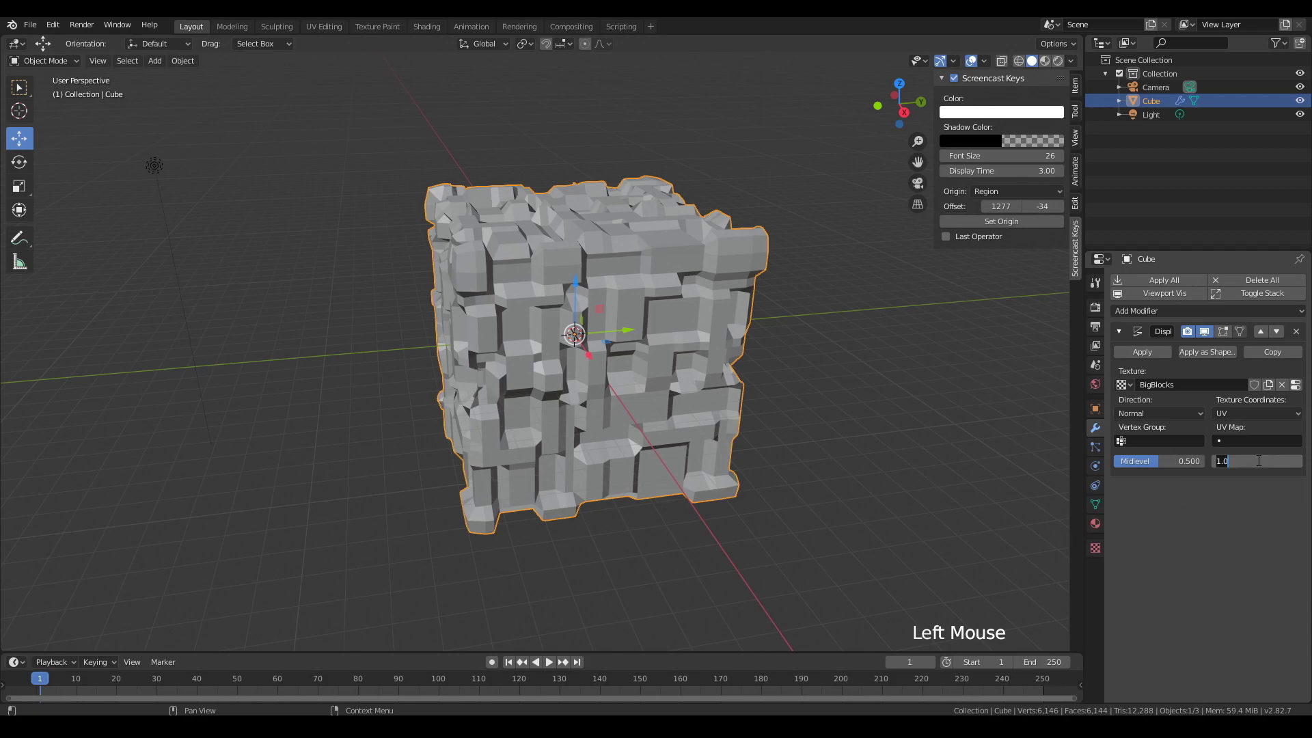
text(0.1)
key(Return)
mouse_move(1258, 462)
mouse_down()
mouse_move(1299, 461)
mouse_move(1264, 462)
mouse_up()
Step: Subdivide the displaced cube's mesh two more times in Edit Mode, then inspect the sharper blocks in Object Mode
middle_drag(942, 471, 661, 449)
scroll(694, 445, up, 2)
key(Tab)
key(w)
click(636, 378)
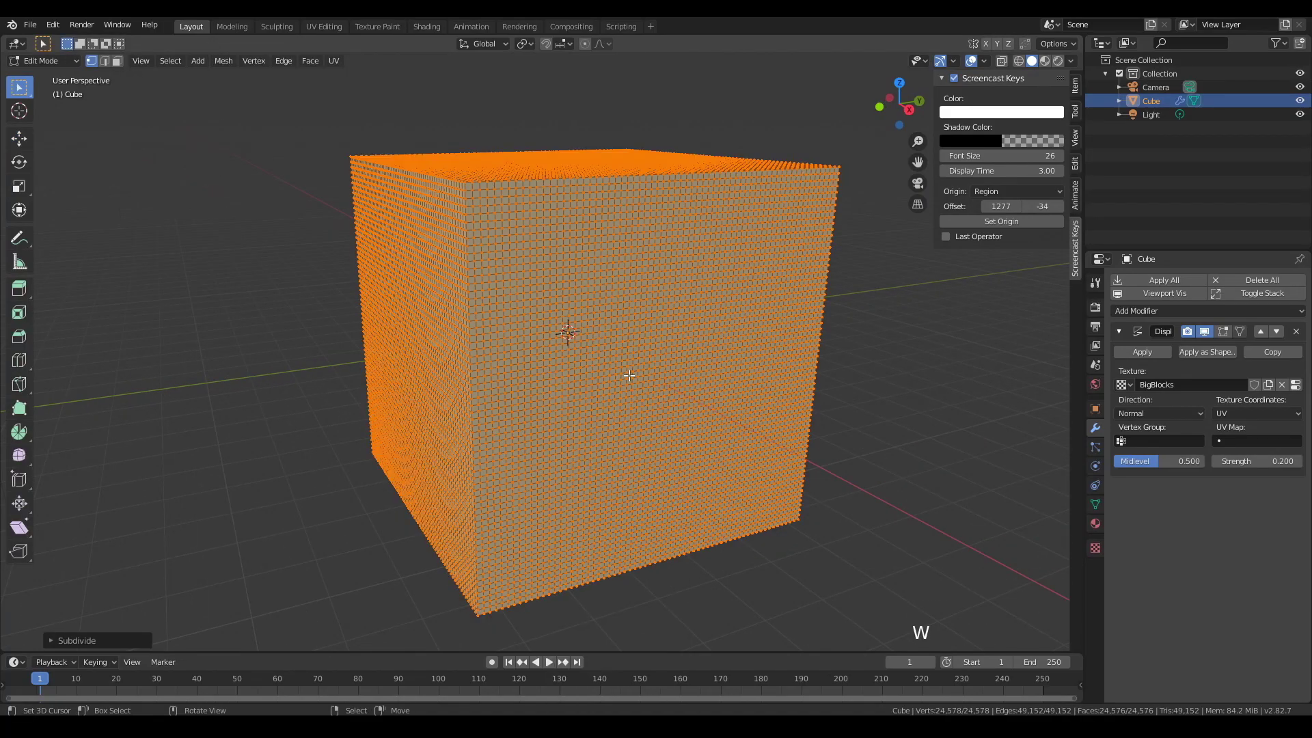
key(Tab)
key(Tab)
key(w)
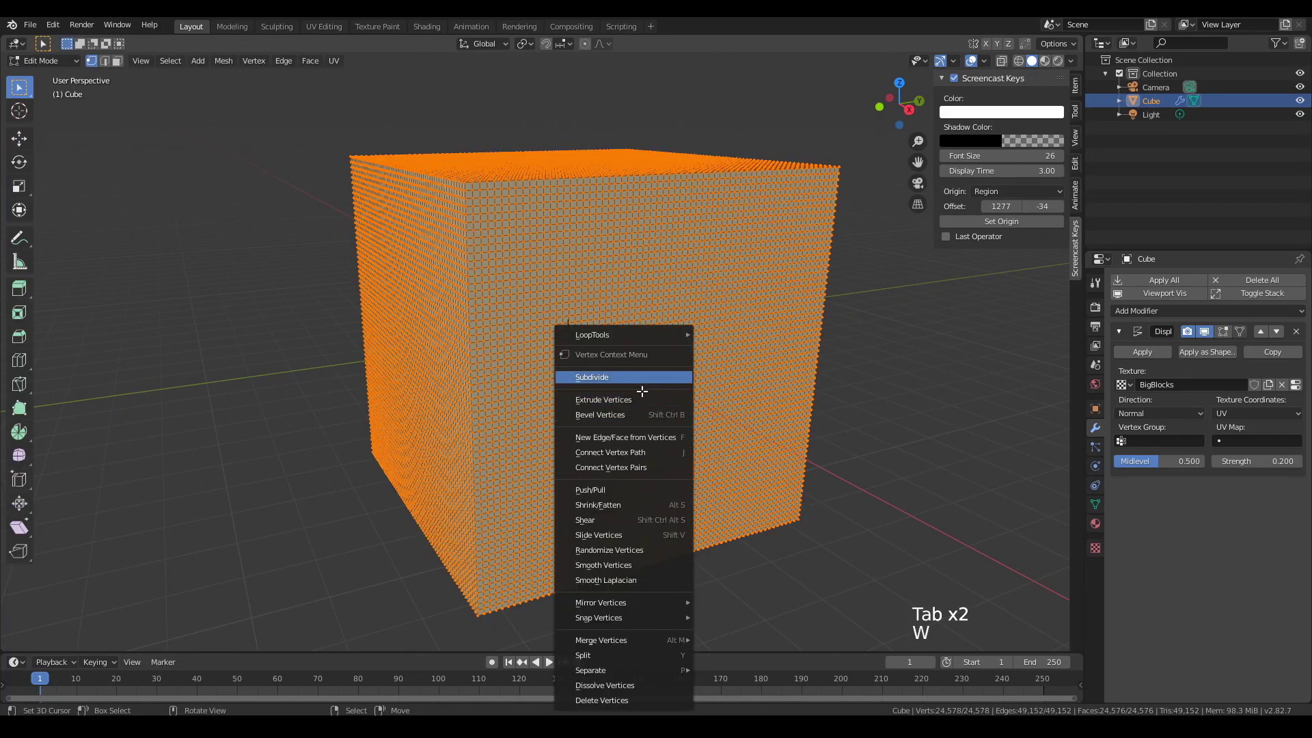
click(641, 379)
middle_drag(641, 379, 468, 436)
key(Tab)
scroll(492, 508, up, 2)
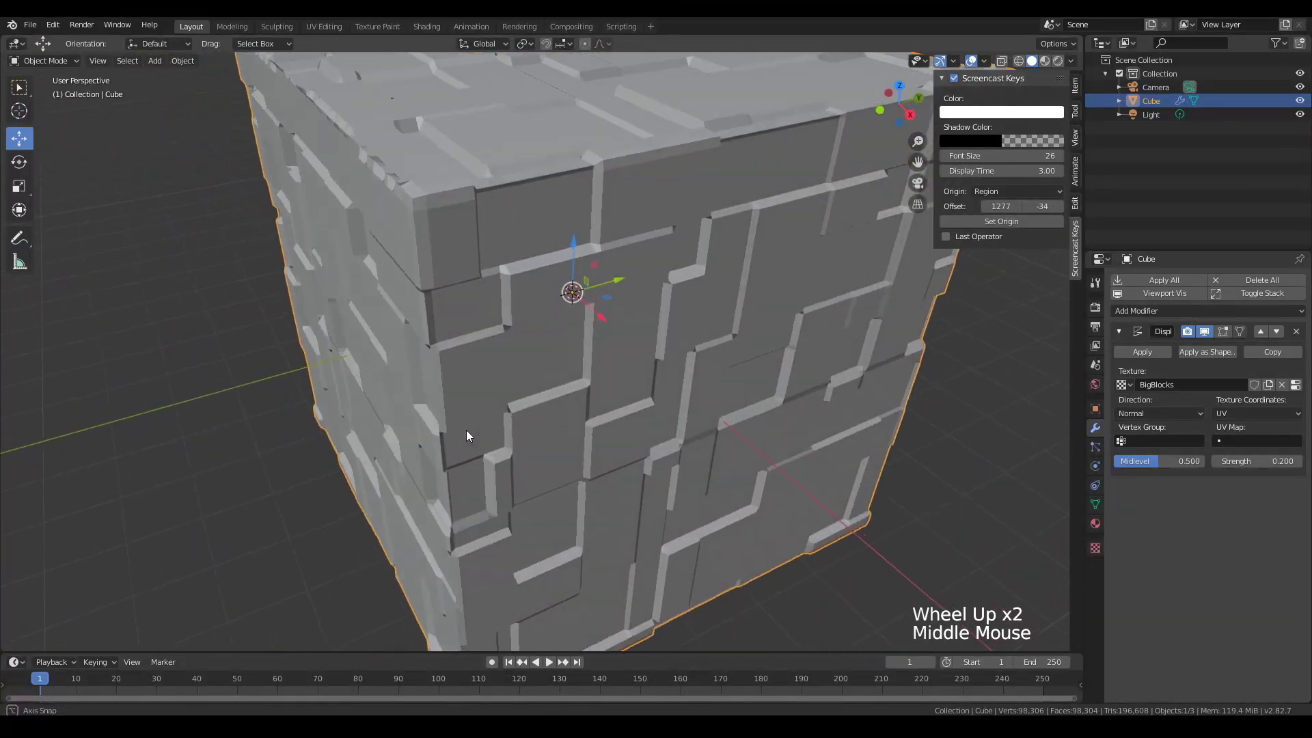
Step: Add a second Displace modifier with its own texture named SmallBlocks and UV texture coordinates
click(1208, 311)
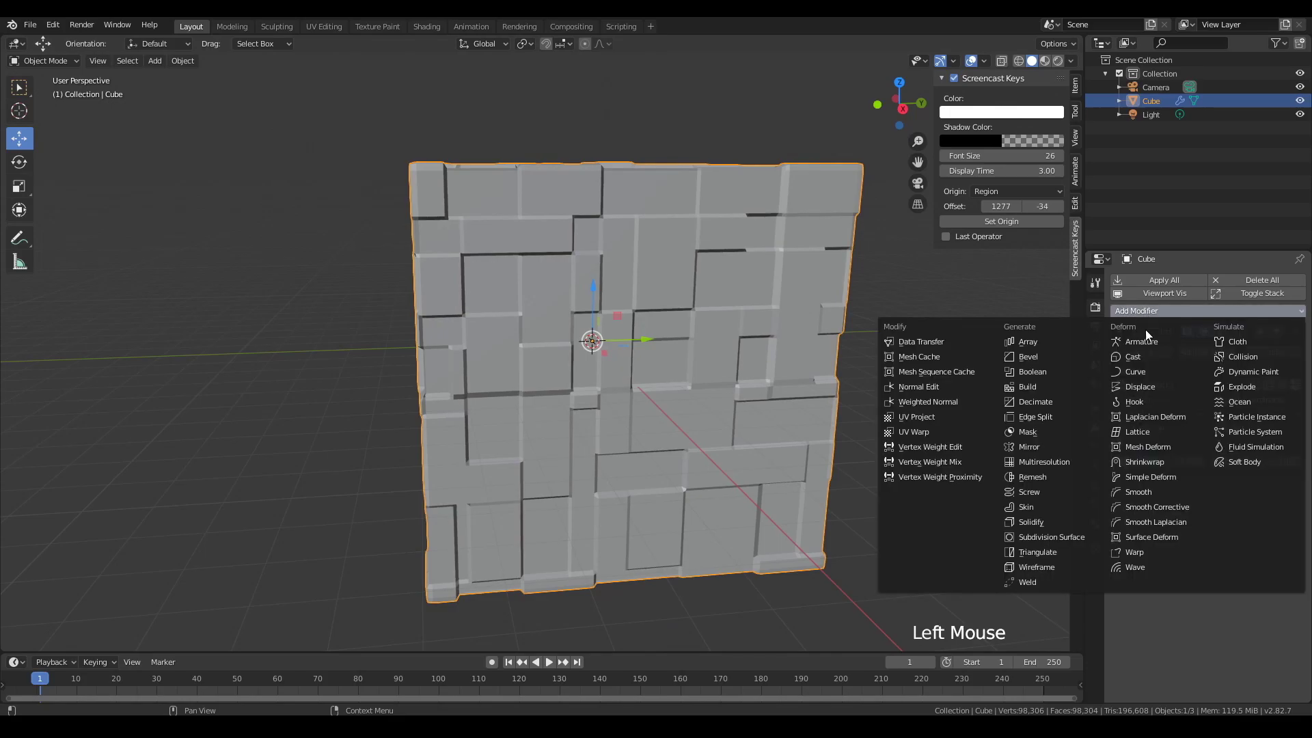
click(1144, 387)
click(1220, 545)
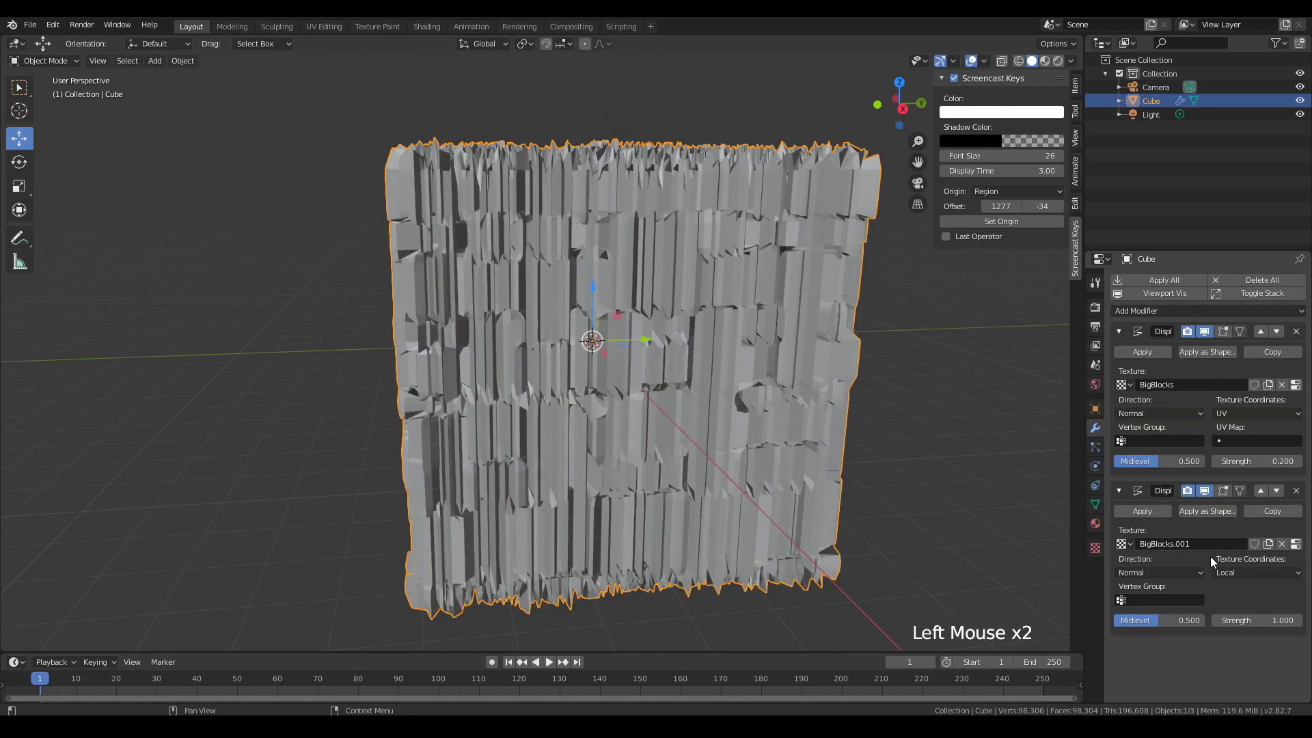
click(1196, 545)
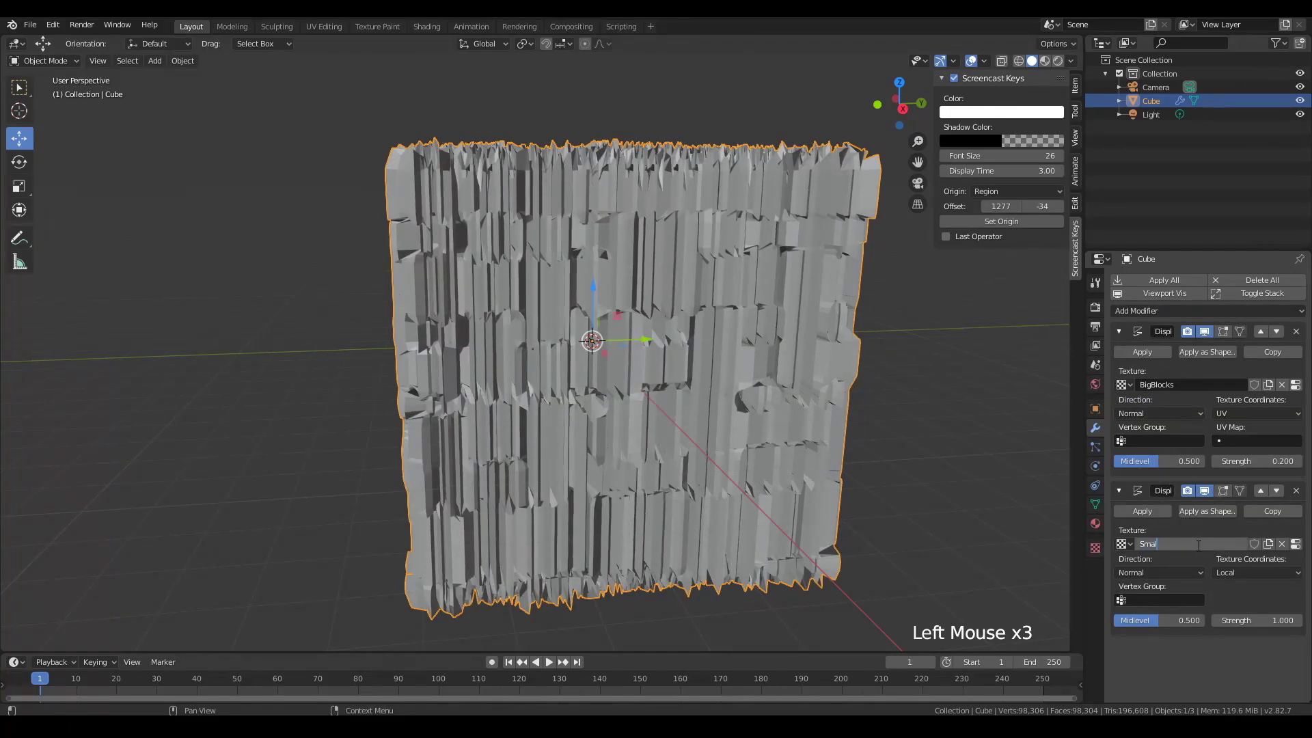
click(1218, 574)
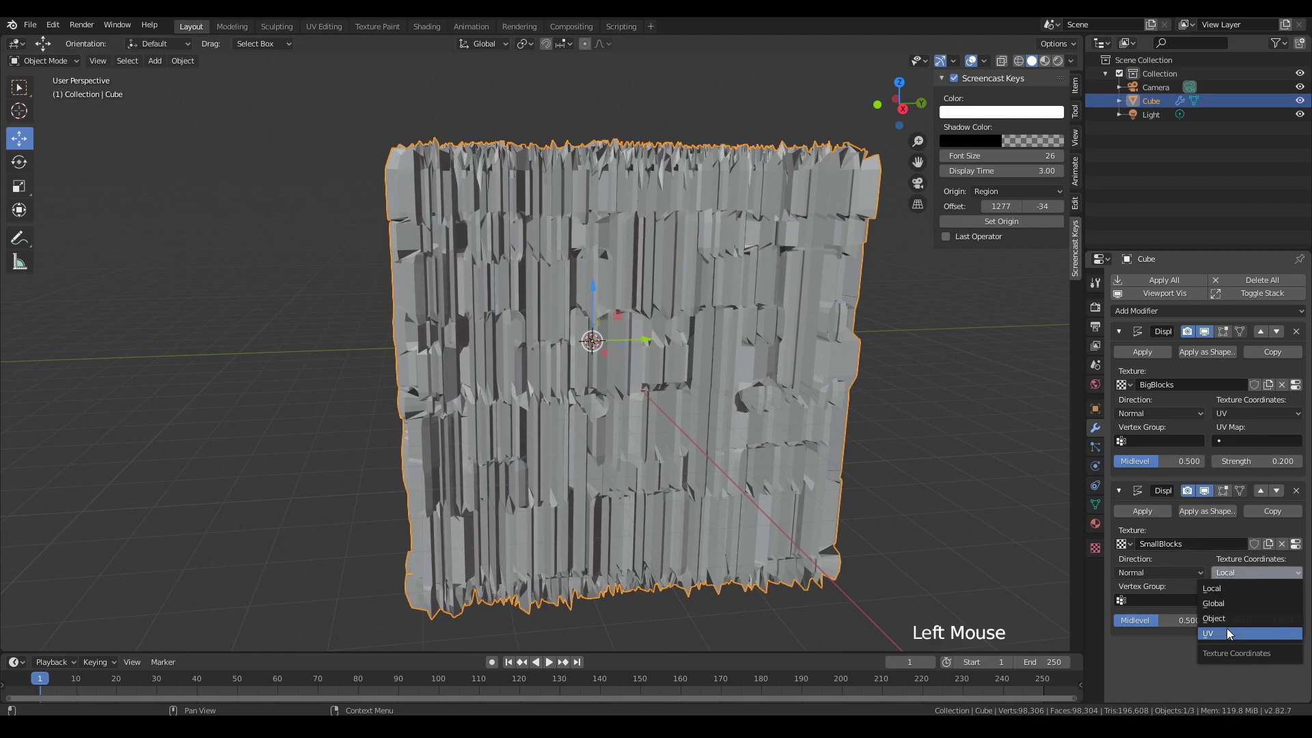
click(1218, 635)
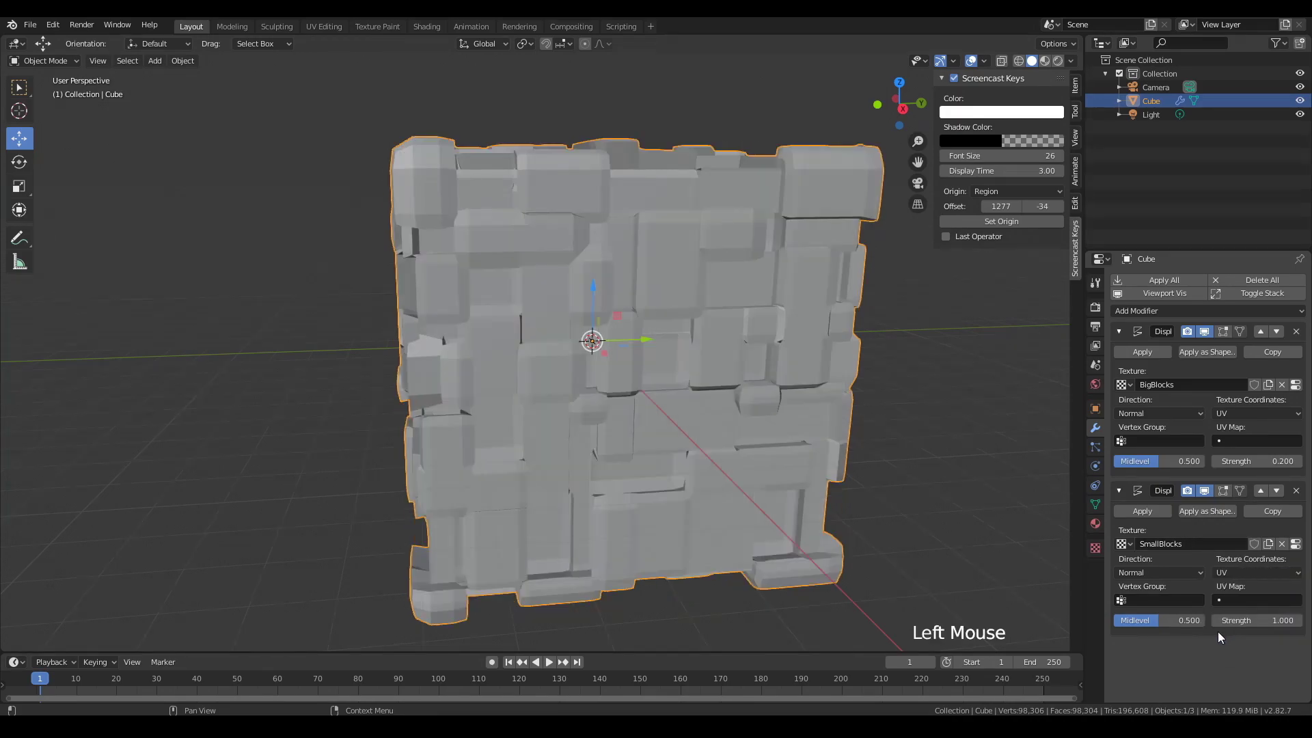
Step: Reload BorgCube_BlocksBase.tga as the SmallBlocks texture image and set its repeat to 6 in X and Y
click(1297, 545)
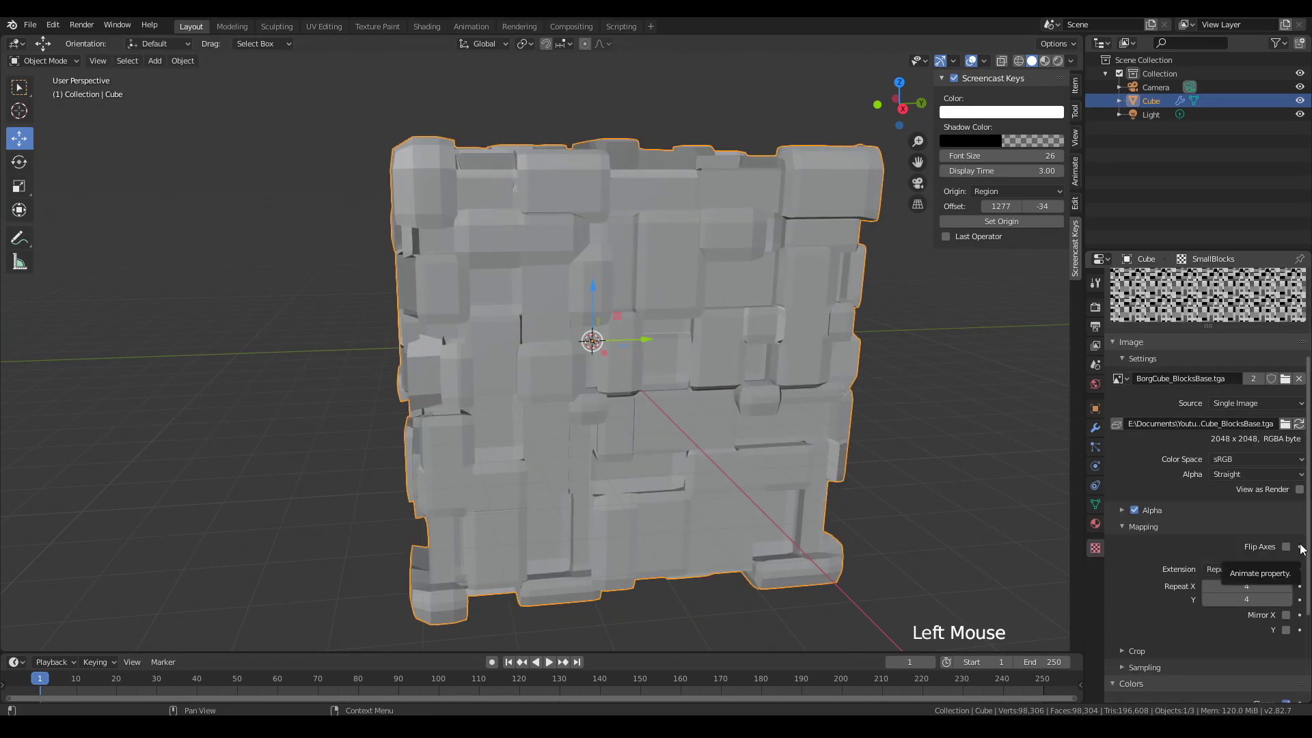
click(1299, 378)
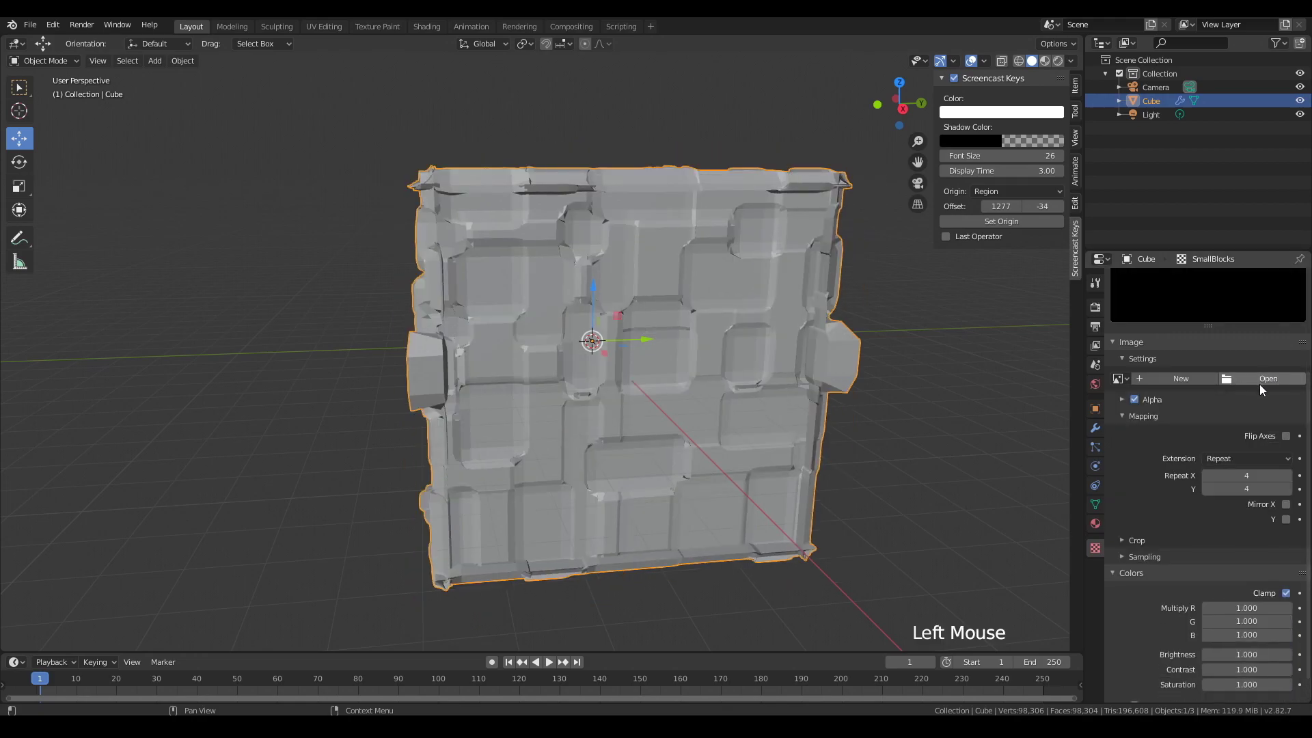
click(1269, 378)
click(296, 187)
double_click(438, 194)
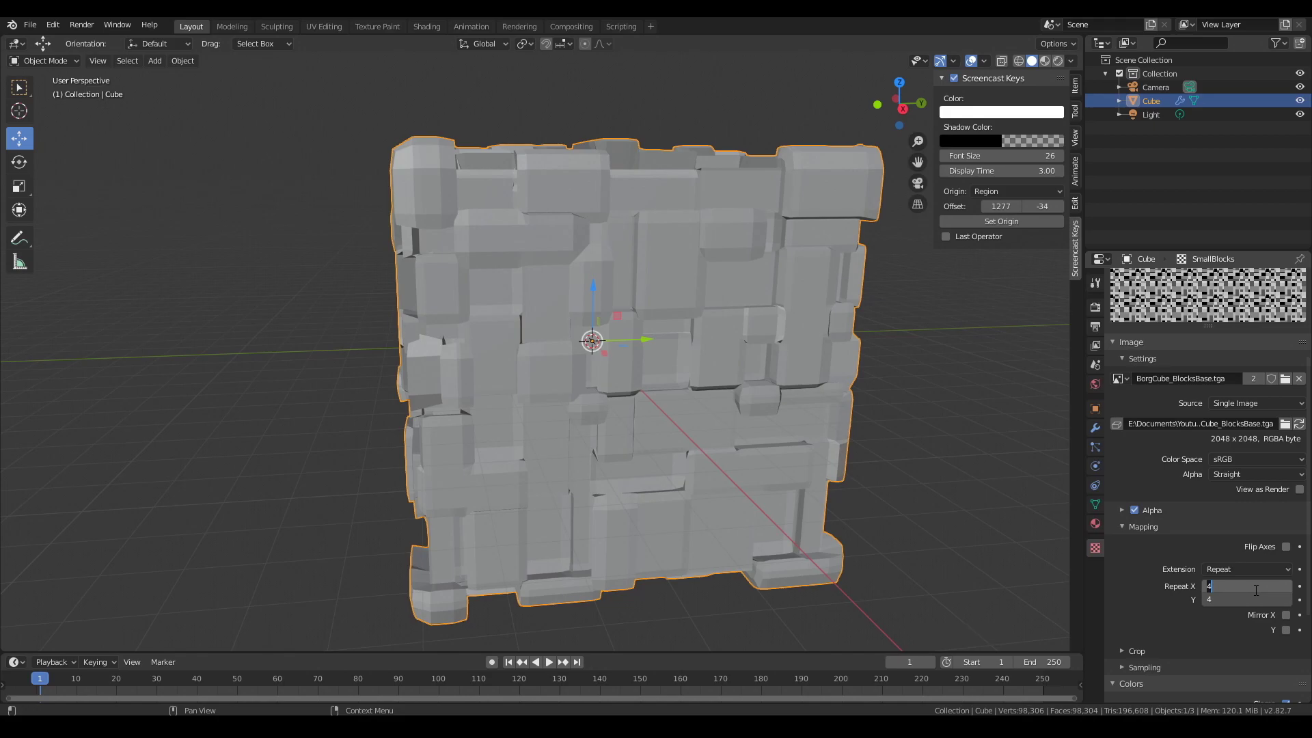
key(Return)
Step: Set the SmallBlocks Displace modifier's strength to 0.1 and inspect the finer blocks on the cube
click(1096, 429)
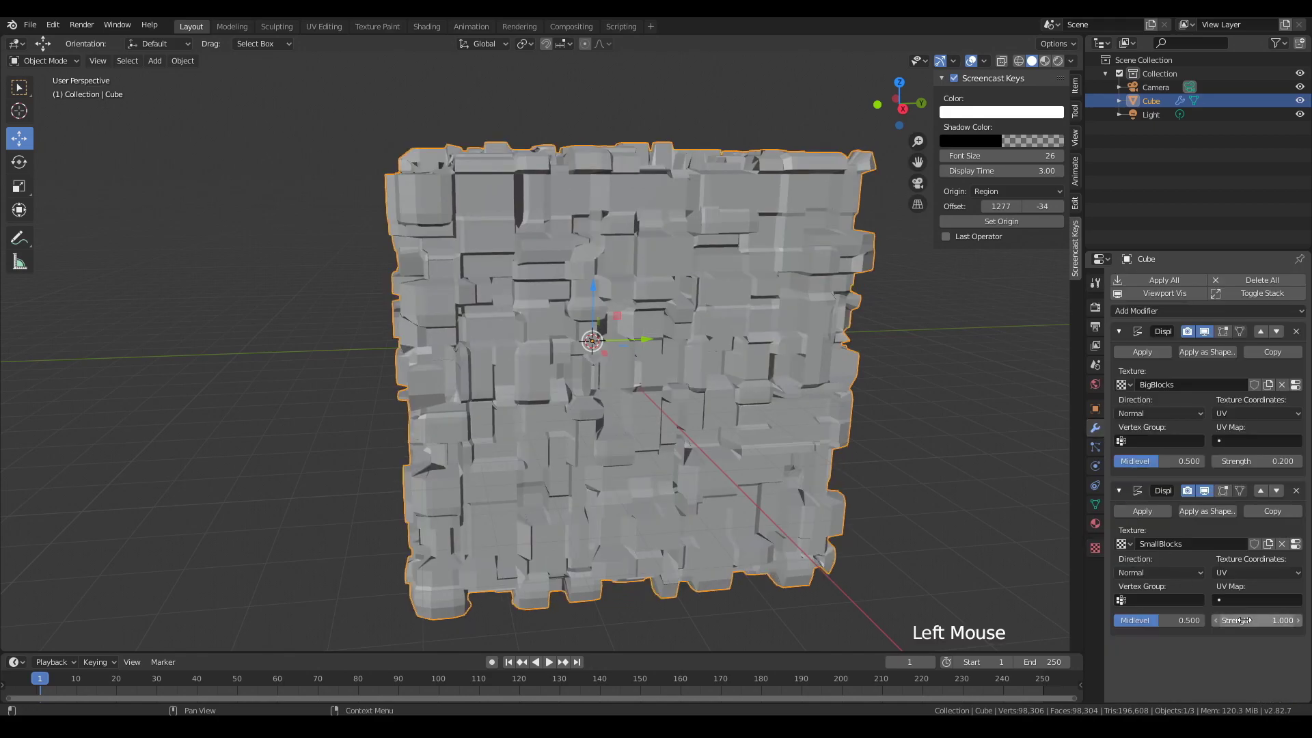
click(1244, 621)
text(.1)
key(Return)
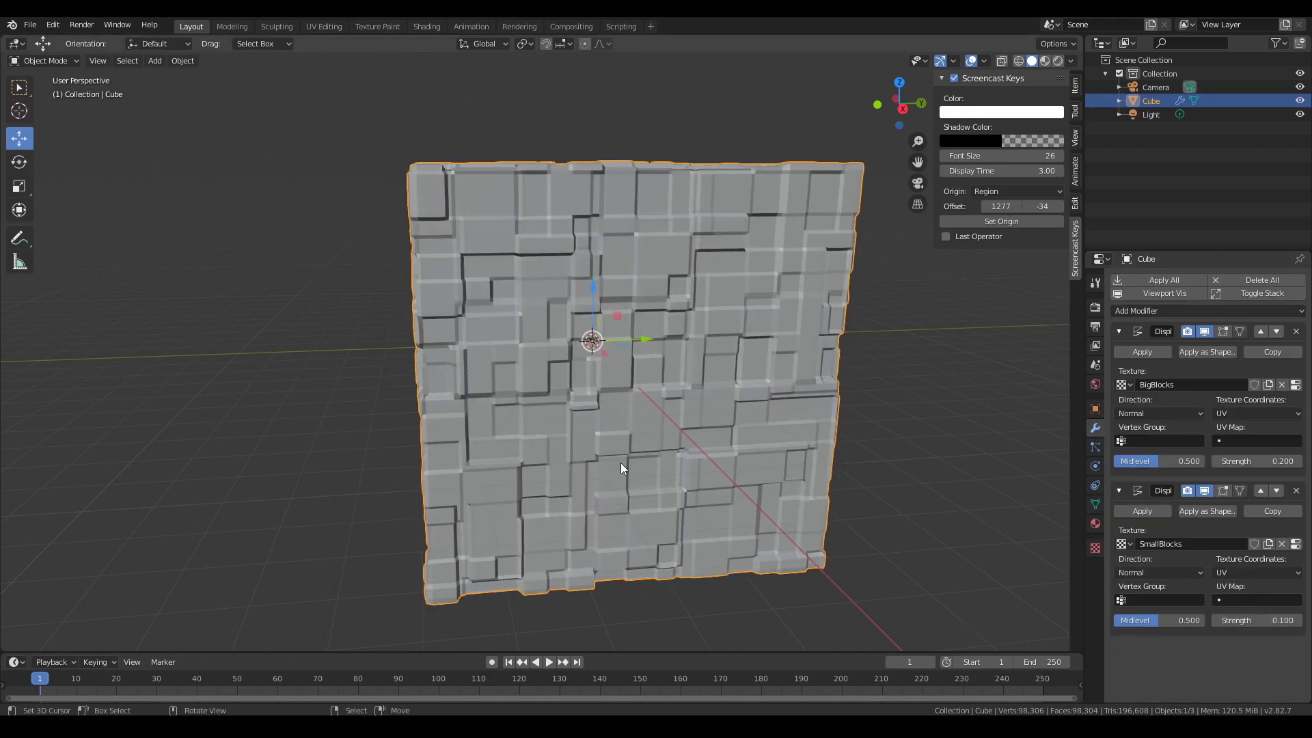
middle_drag(621, 462, 1096, 511)
scroll(503, 408, up, 2)
Step: Raise the SmallBlocks image mapping repeat to 7 in both X and Y
click(1095, 508)
click(1095, 548)
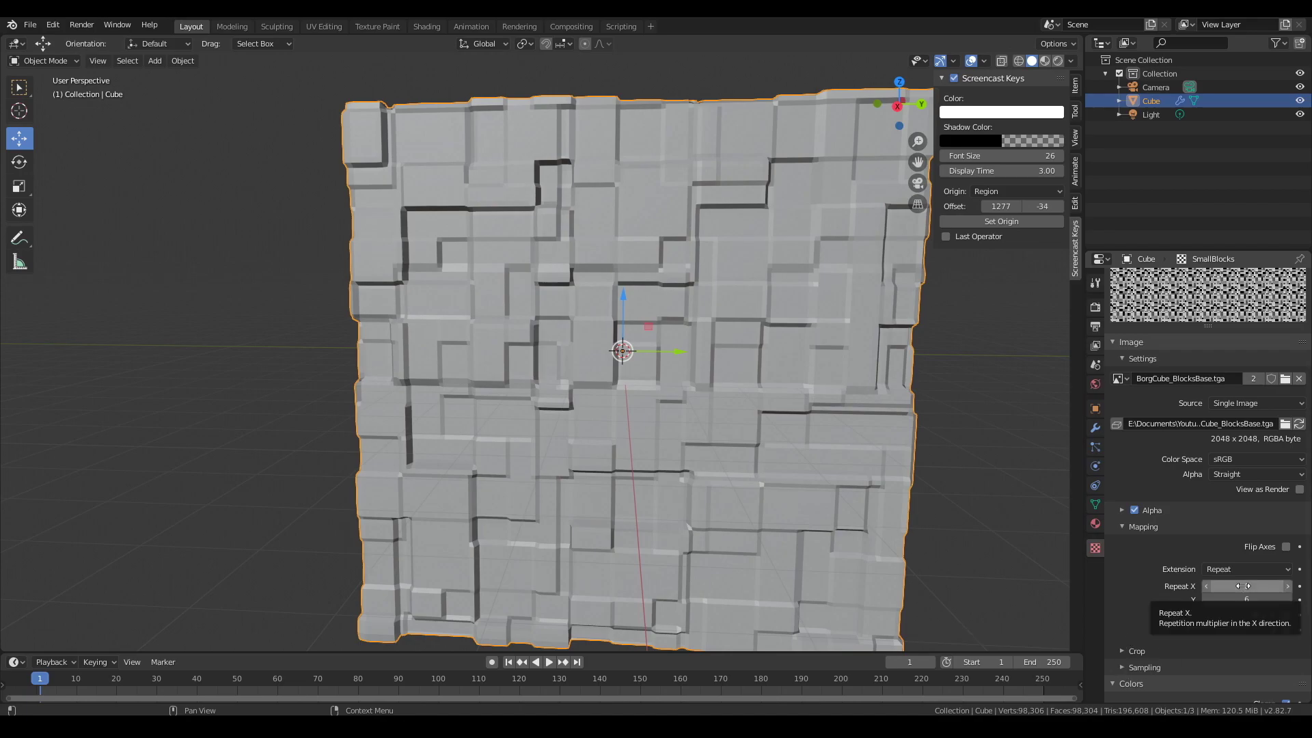
scroll(1244, 586, down, 4)
click(1125, 559)
click(1125, 559)
mouse_move(1246, 478)
mouse_down()
mouse_move(1264, 490)
mouse_move(1241, 487)
mouse_up()
middle_drag(588, 375, 730, 381)
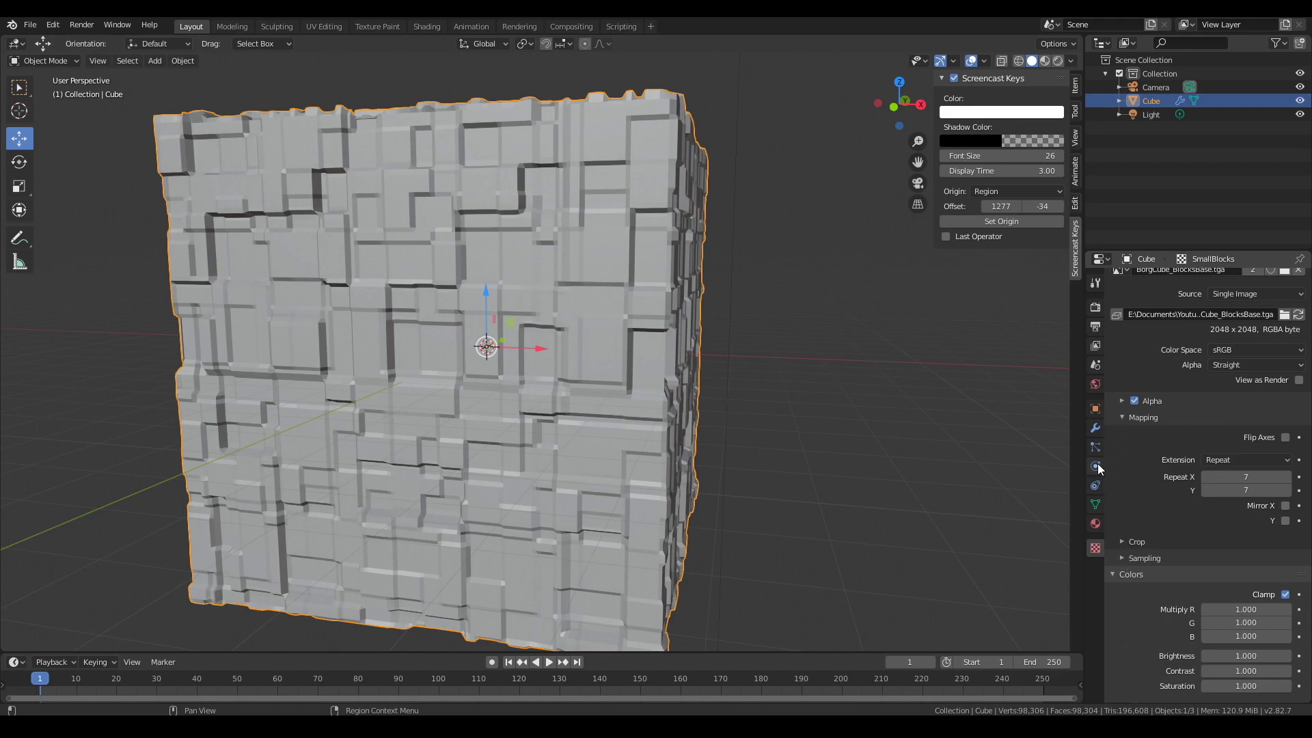
Step: Adjust the BigBlocks Displace modifier's strength and collapse both Displace modifiers in the stack
click(1095, 427)
mouse_move(786, 383)
middle_down()
mouse_move(641, 495)
mouse_move(786, 383)
middle_up()
click(1256, 462)
scroll(719, 496, down, 2)
middle_drag(752, 478, 719, 497)
click(1119, 490)
click(1119, 332)
scroll(476, 384, up, 4)
Step: Add a Bevel modifier with a 0.1 m offset, limit it by angle at 30°, and collapse it
click(1162, 311)
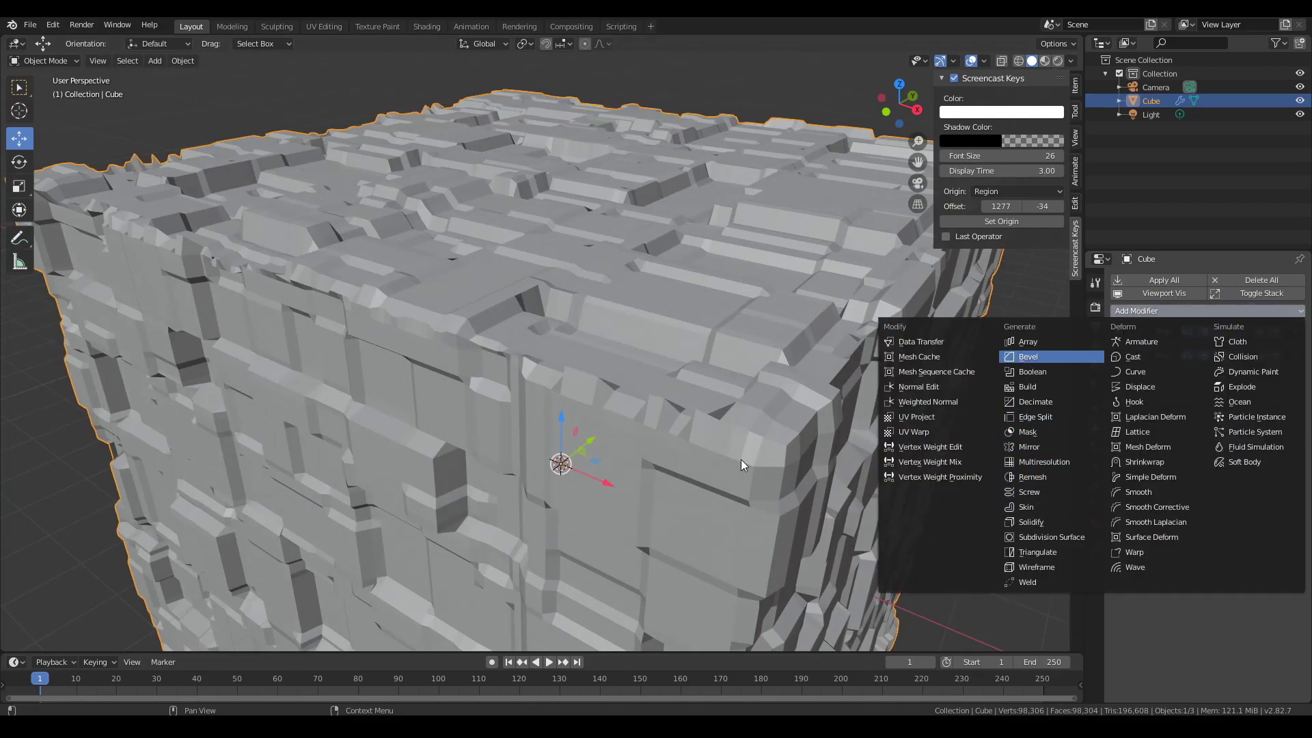
key(Return)
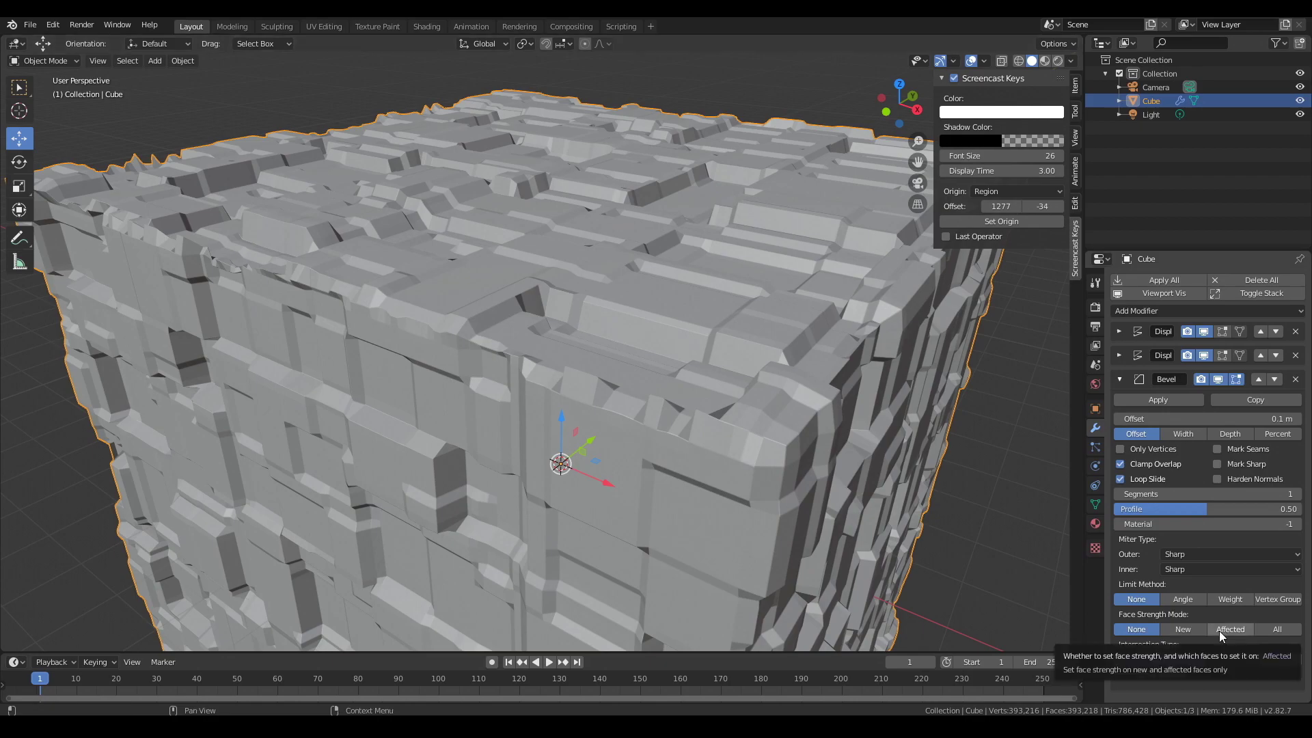
click(1191, 600)
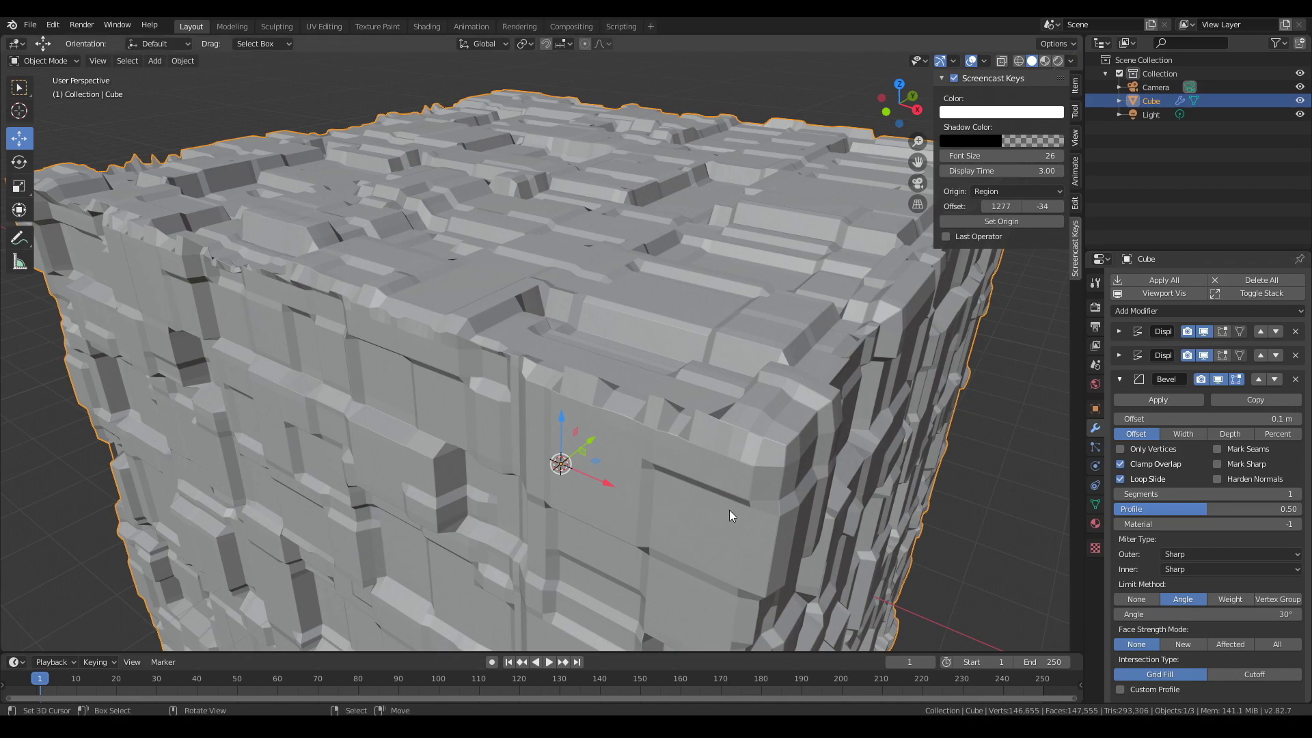
mouse_move(729, 510)
middle_down()
mouse_move(662, 505)
mouse_move(716, 514)
middle_up()
scroll(663, 506, up, 2)
click(1119, 380)
scroll(522, 421, down, 3)
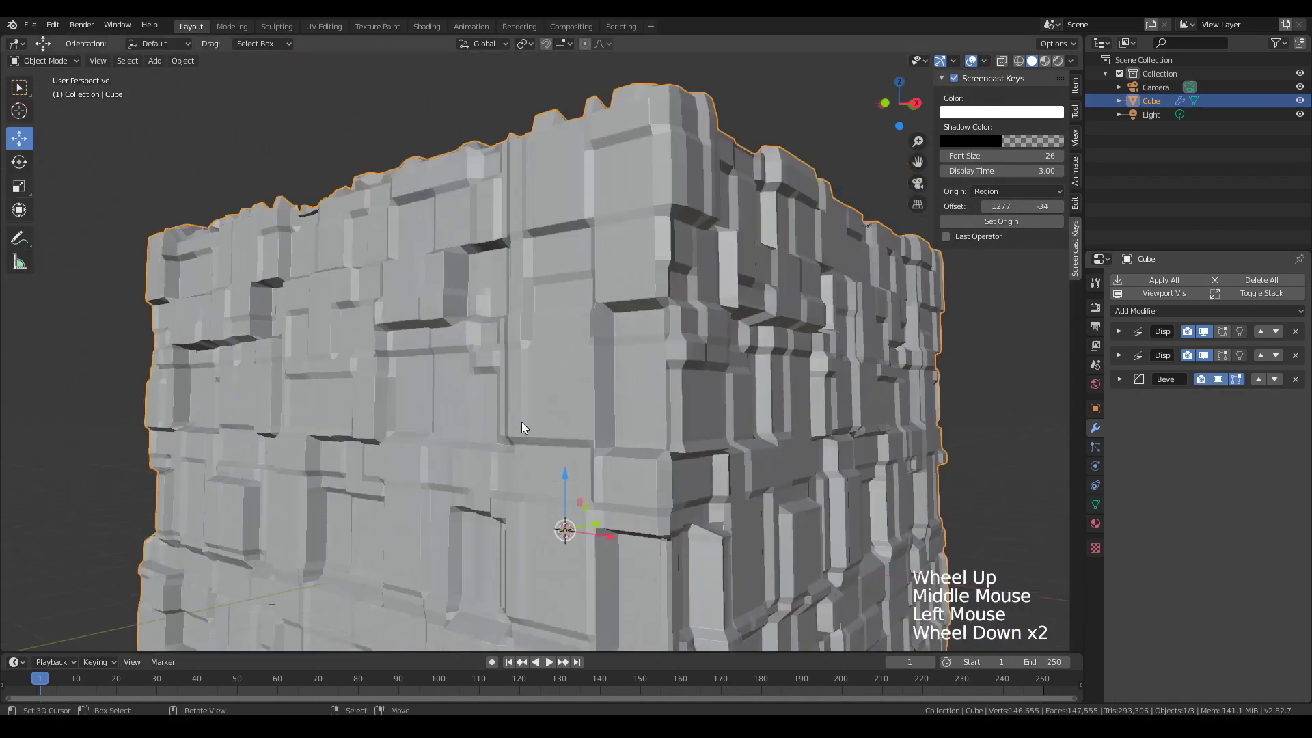
Step: Add a Catmull-Clark Subdivision Surface modifier after the Bevel and disable its viewport display
middle_drag(522, 421, 764, 391)
scroll(699, 411, down, 1)
scroll(698, 411, down, 1)
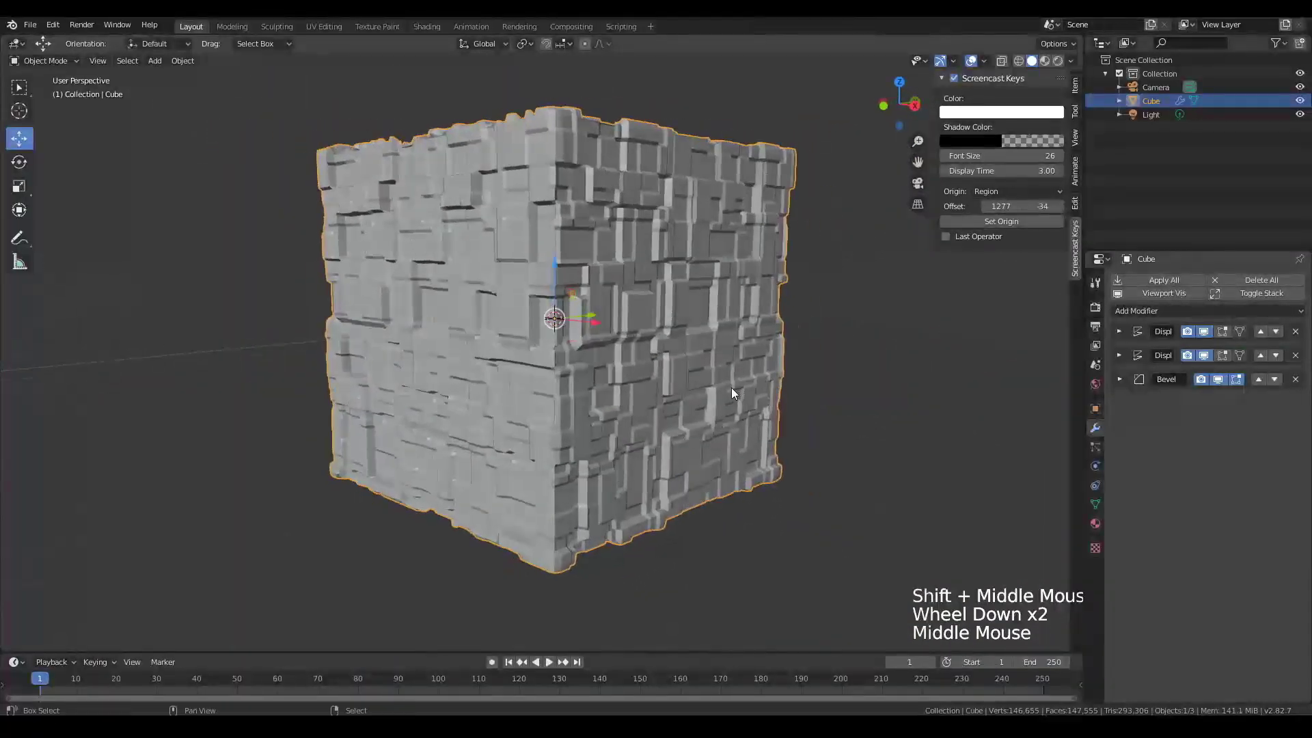
middle_drag(764, 390, 797, 390)
click(1208, 313)
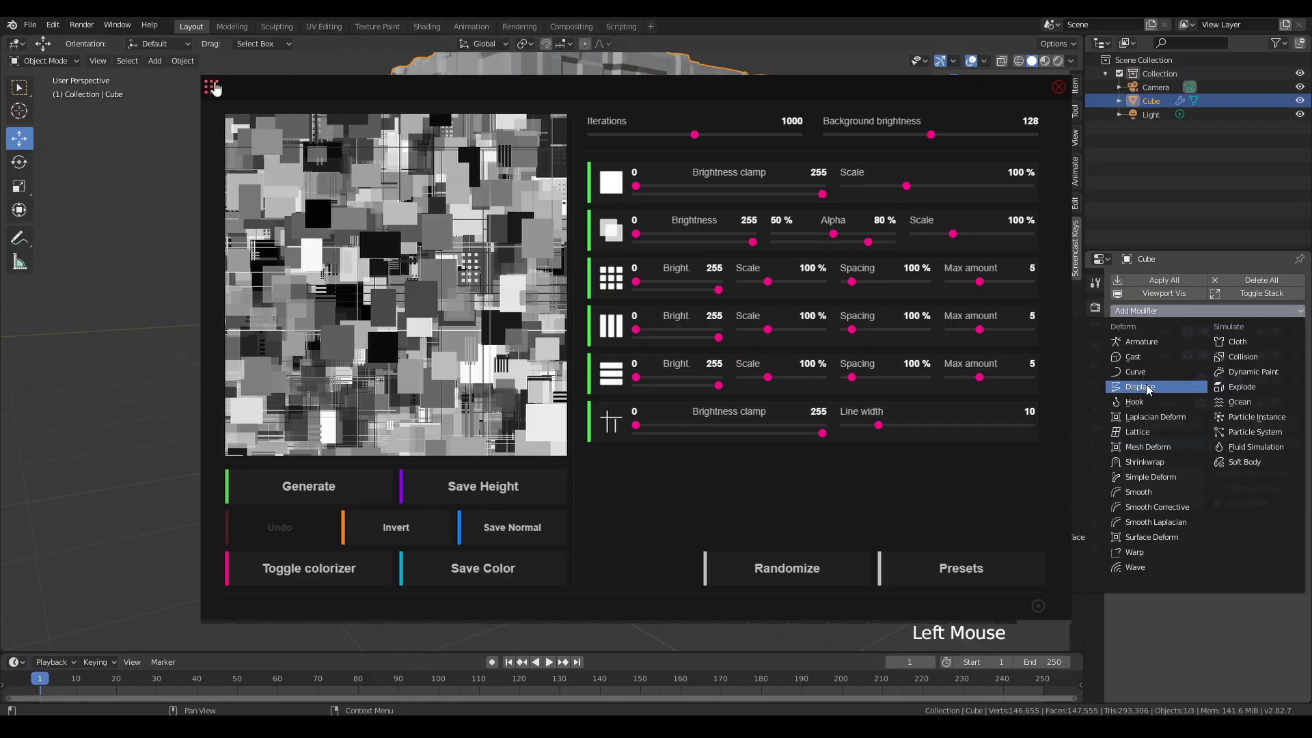
Step: Switch to the displacement texture generator, generate a height pattern, choose sprite sets including Aggromaxx, and increase the background iterations and iterations
click(340, 490)
click(969, 137)
click(655, 175)
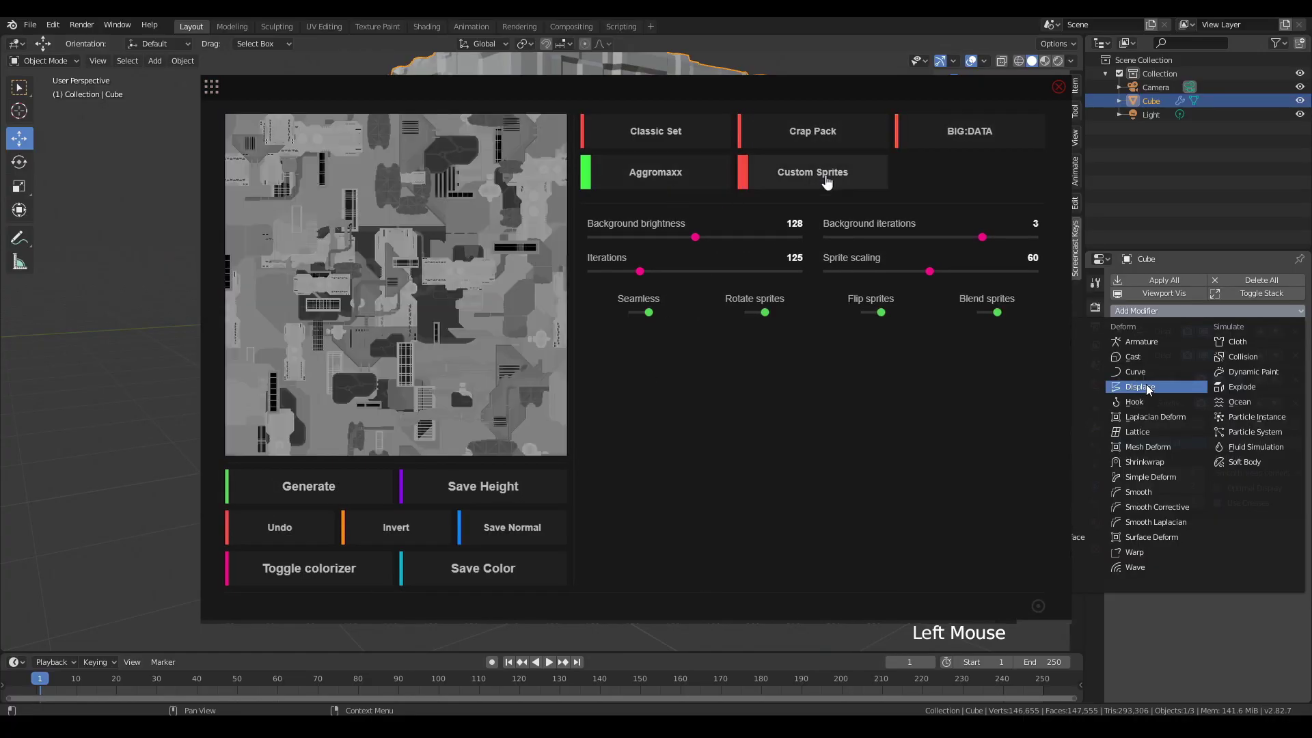
click(786, 142)
drag(982, 237, 1034, 238)
drag(640, 272, 676, 274)
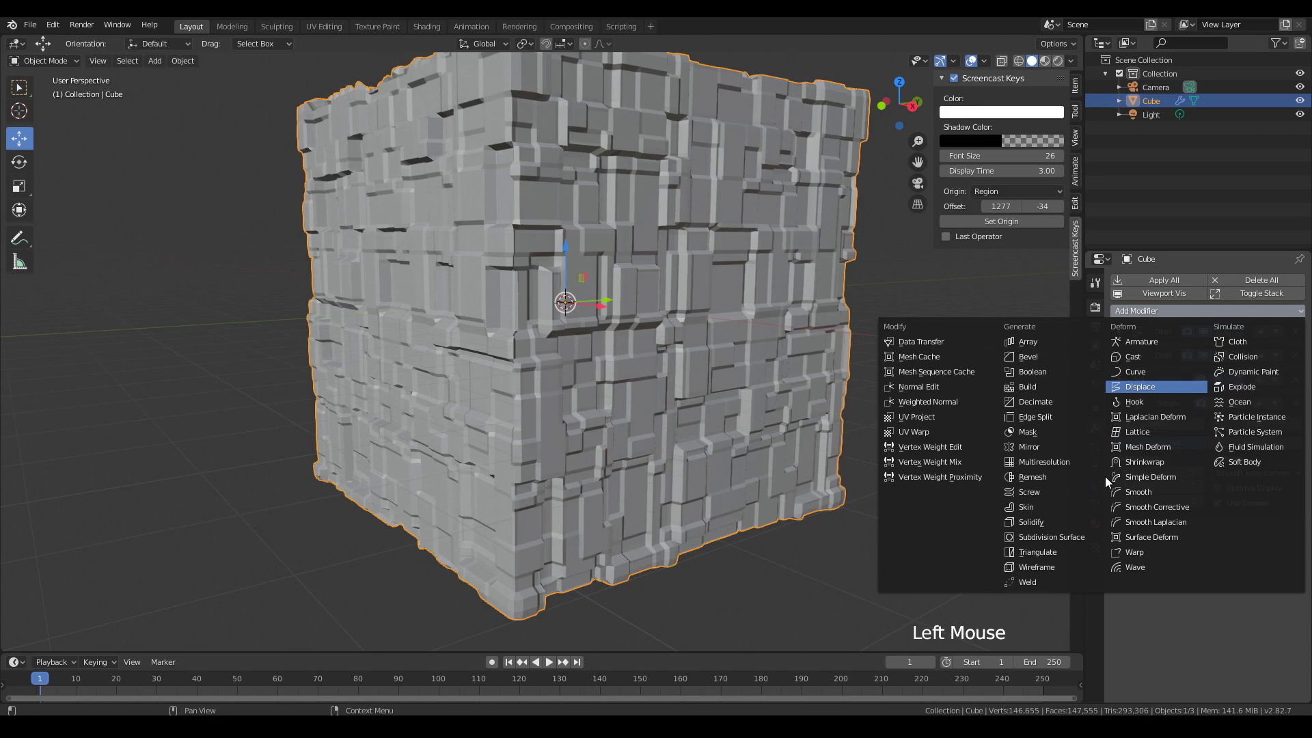
Step: Add a third Displace modifier after the Subdivision Surface and create a new texture for it named Greeble
click(1140, 387)
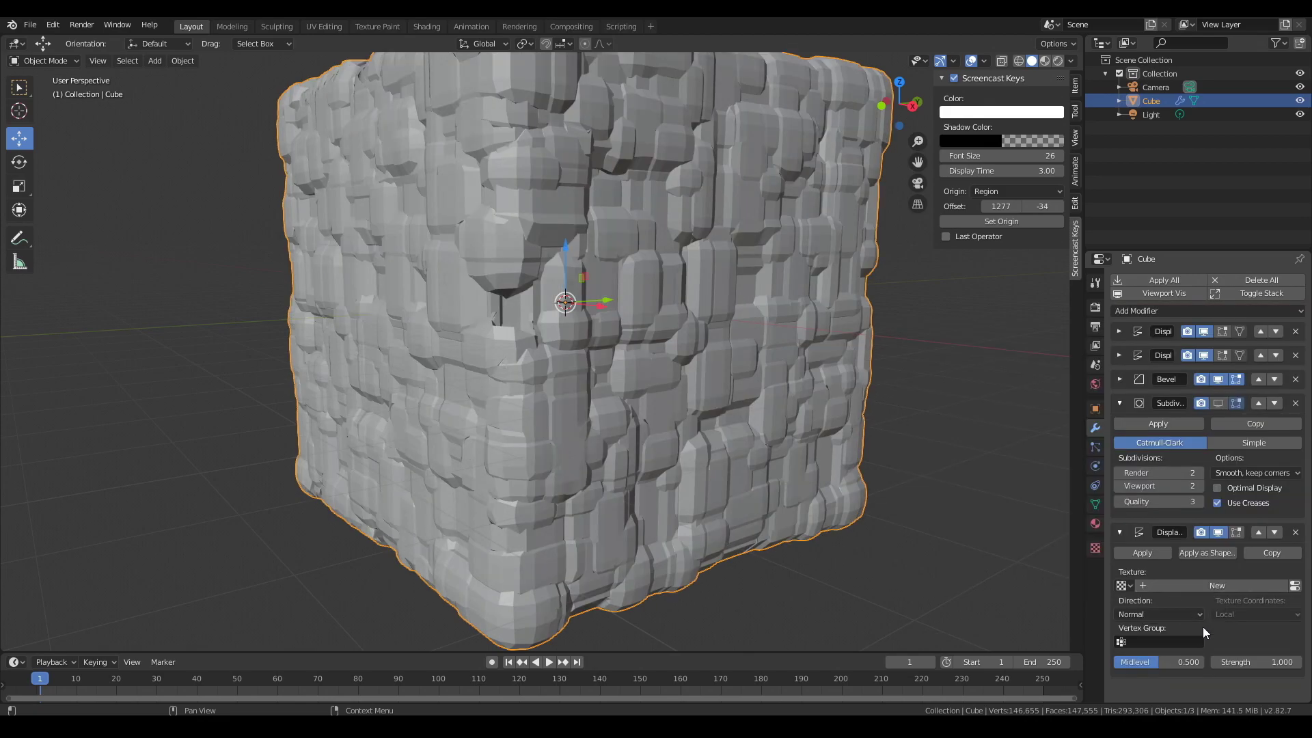
click(1237, 584)
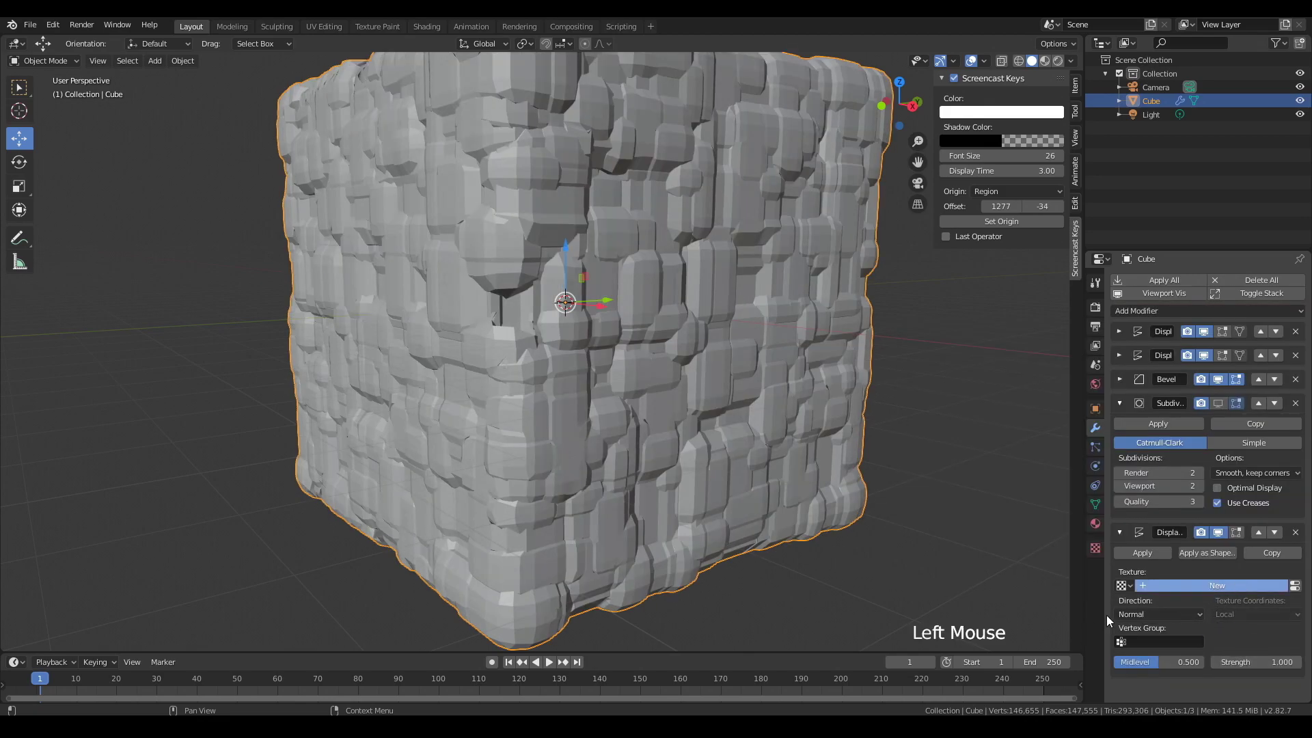
click(1199, 583)
text(Greeble)
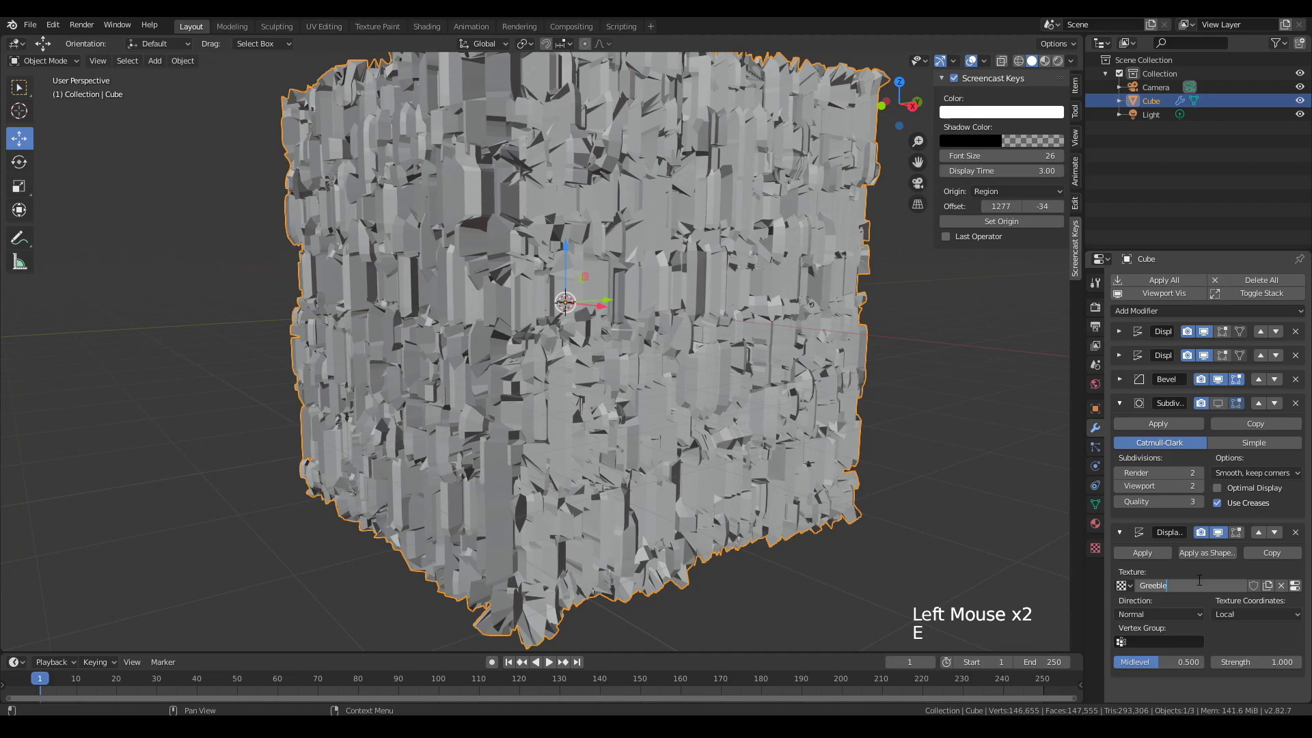
Step: Set the Greeble Displace modifier to use UV texture coordinates with a strength of 0.1
click(1120, 376)
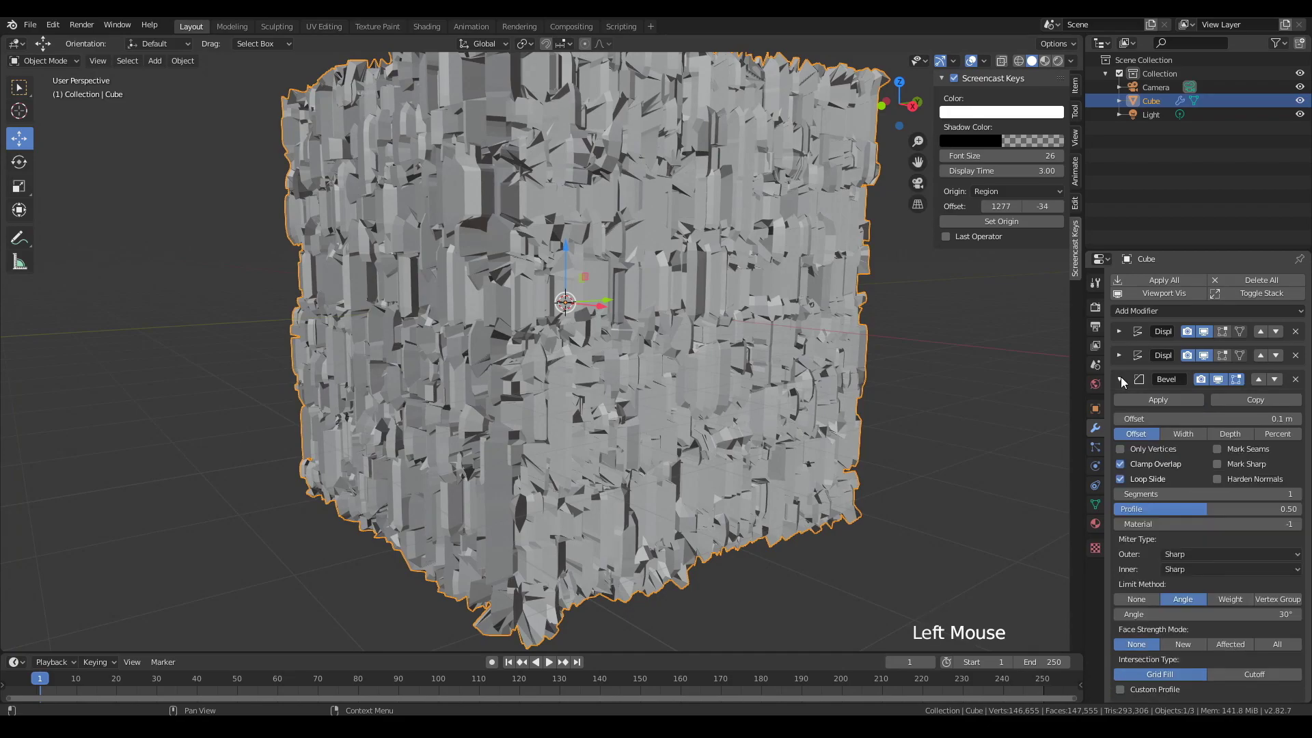
click(1121, 376)
click(1122, 358)
click(1121, 357)
click(1242, 614)
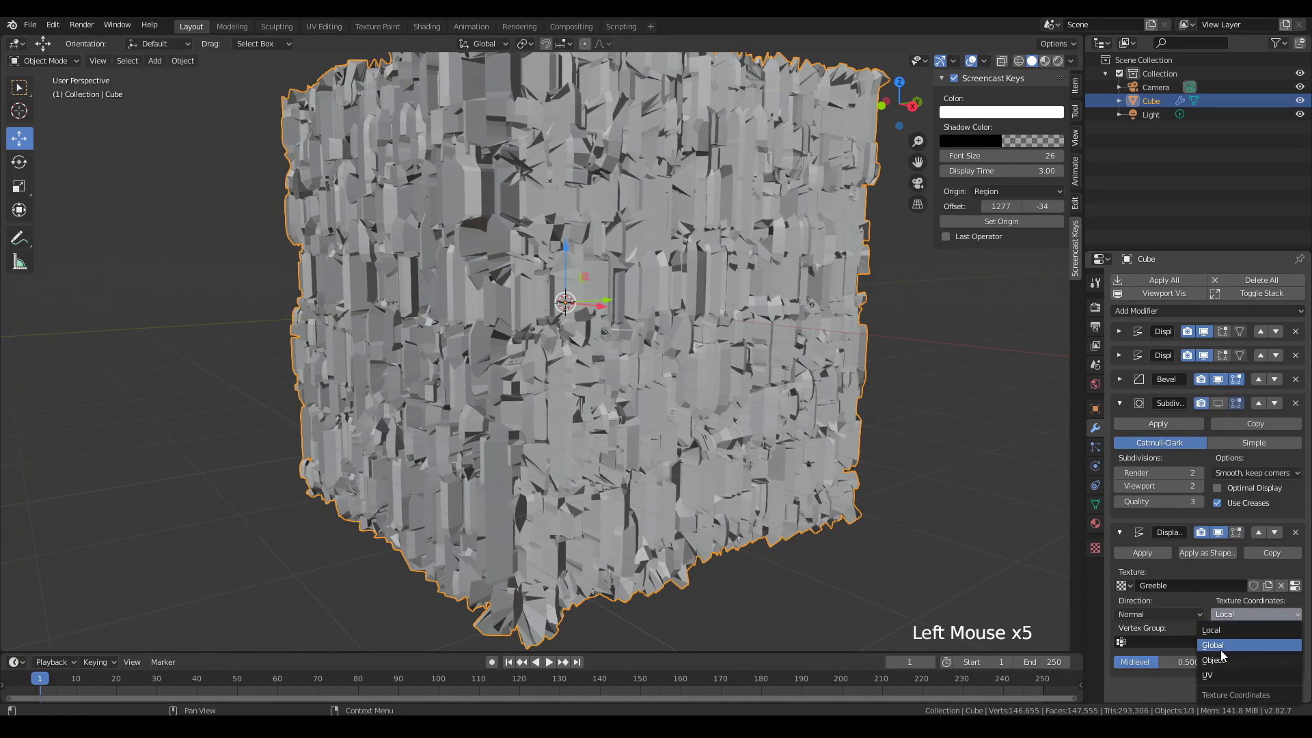
click(1169, 695)
click(1243, 663)
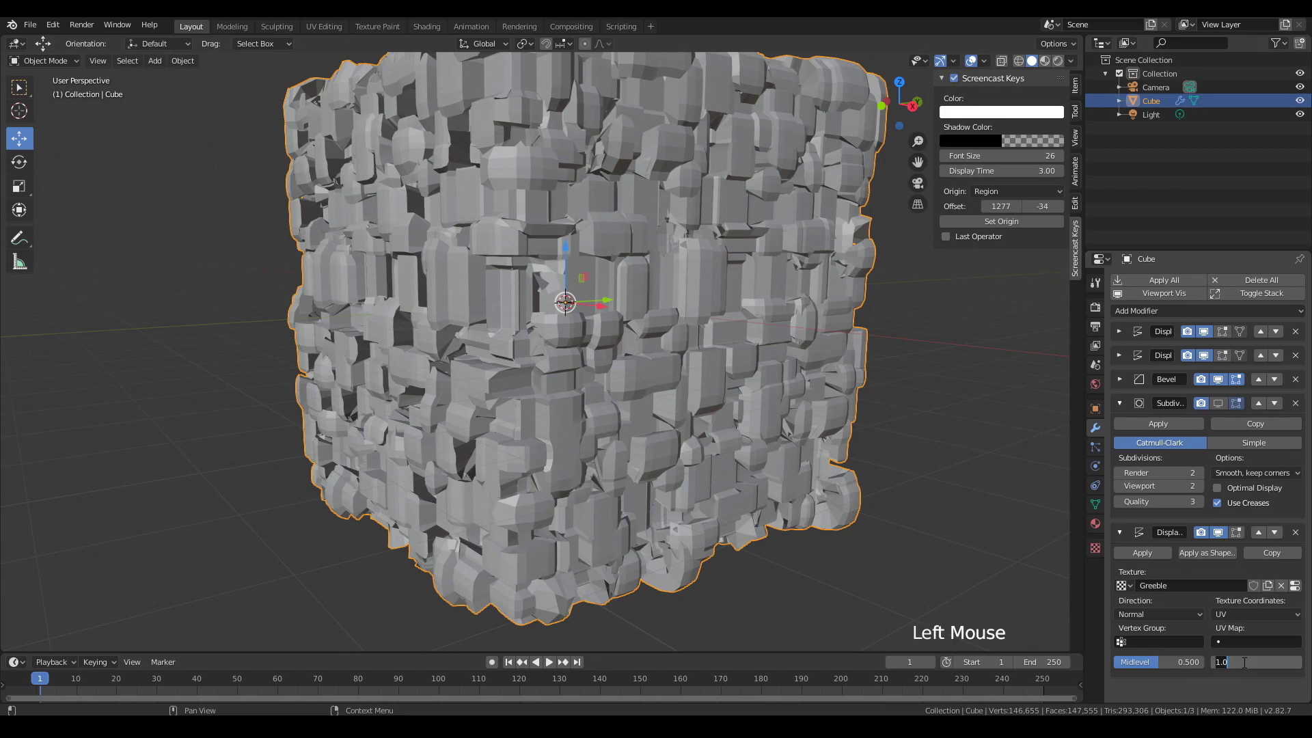
key(Return)
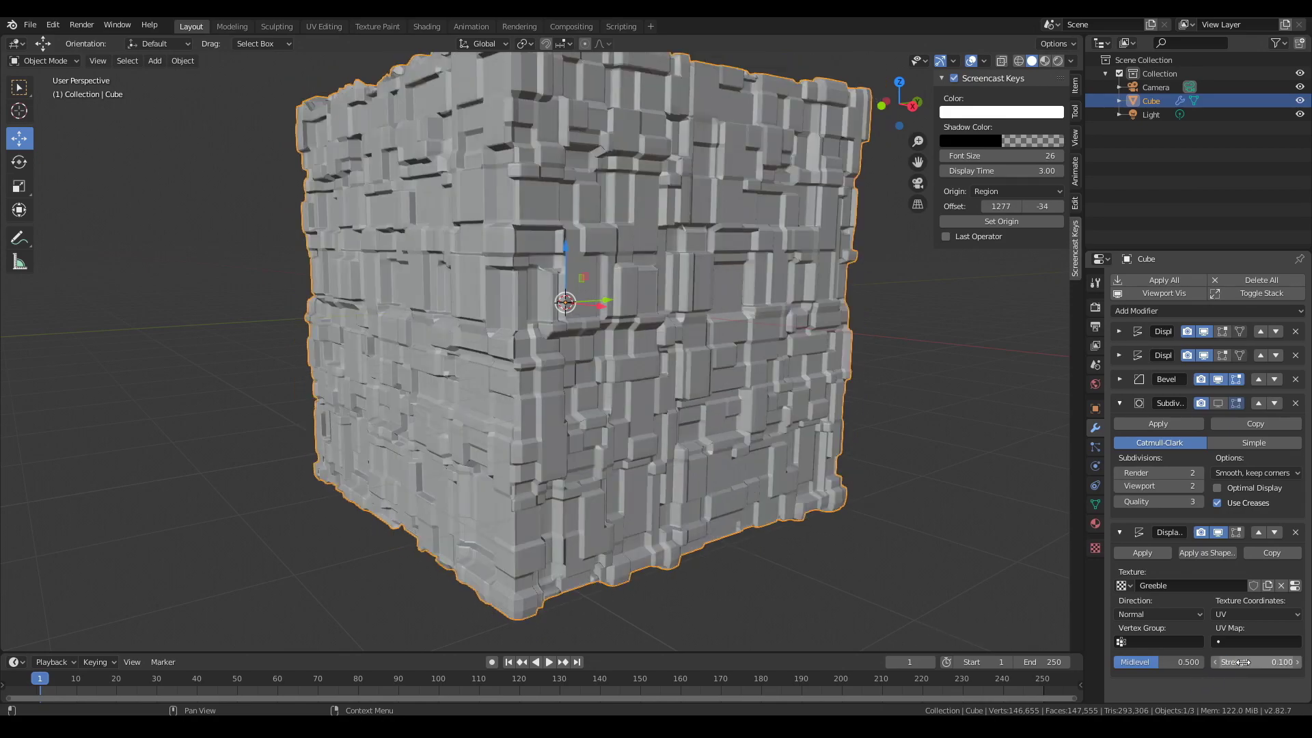
Step: Replace the Greeble texture's image with Greeble_001_DISP.png from the Textures folder
click(1293, 587)
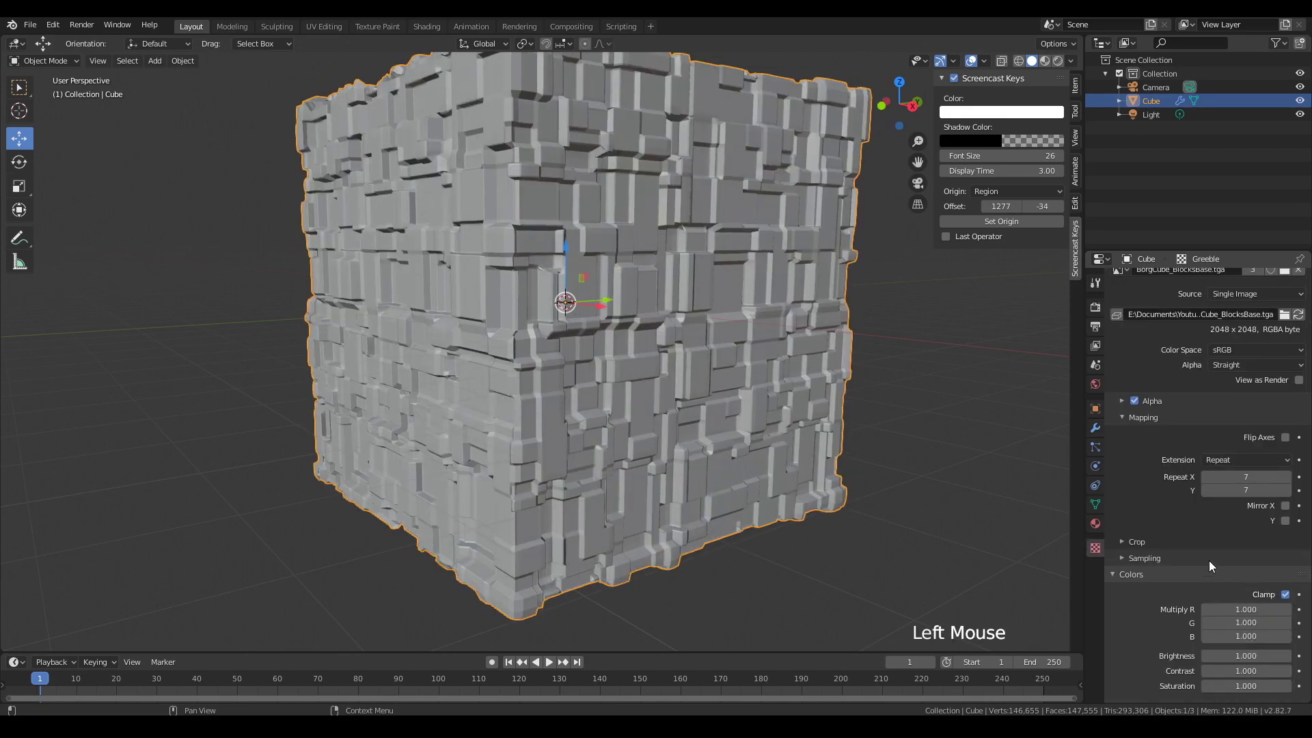
scroll(1172, 567, up, 2)
scroll(1170, 567, up, 9)
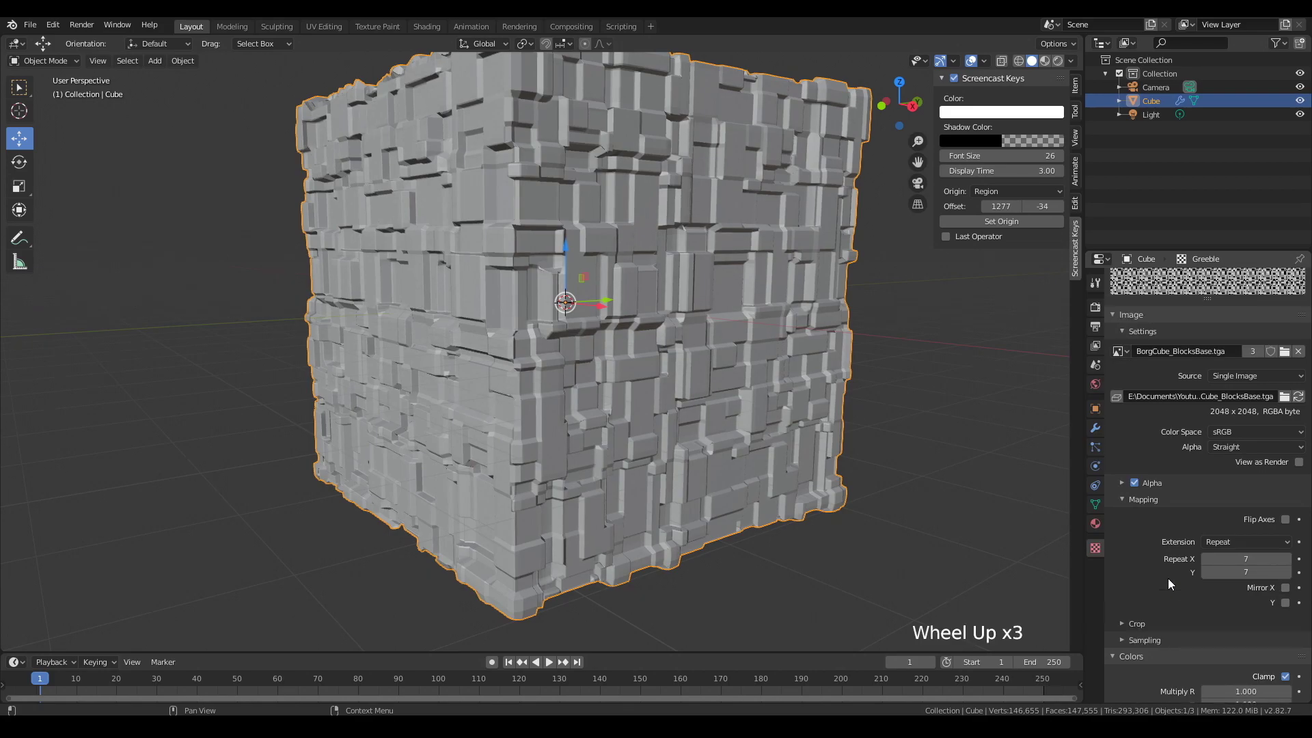
click(1298, 515)
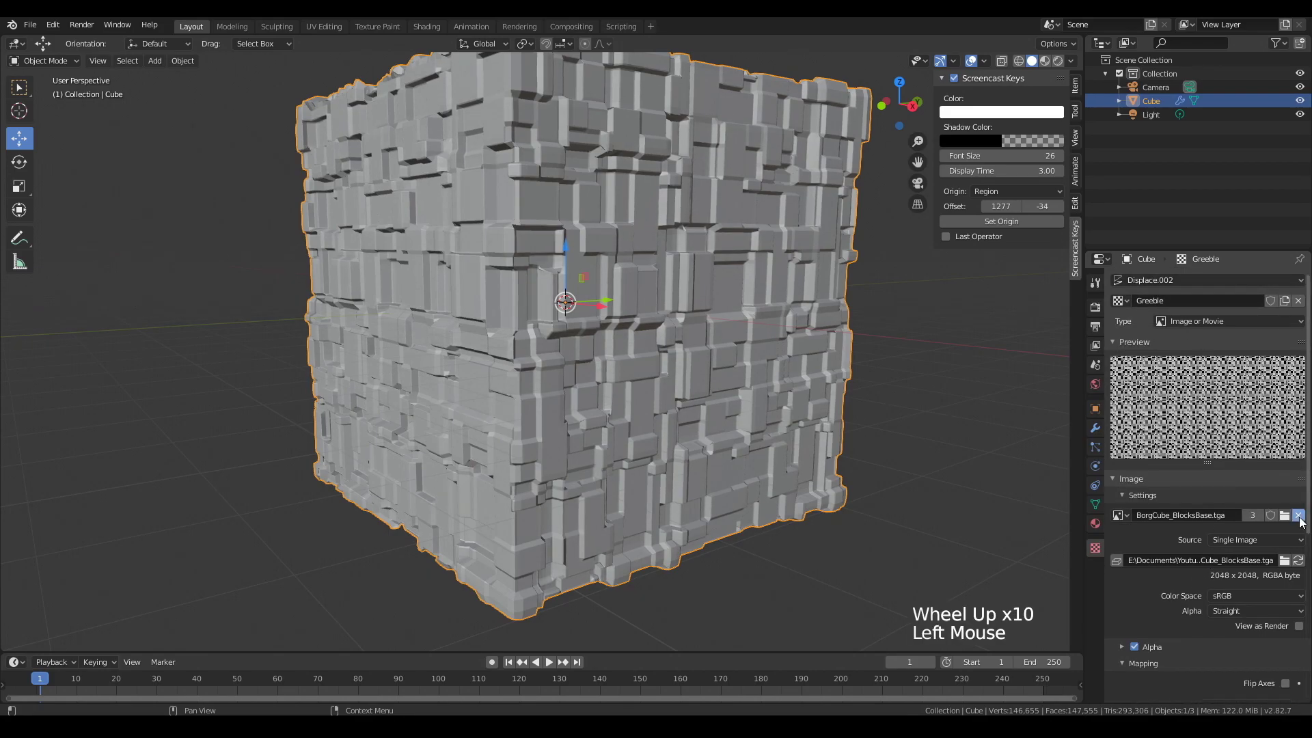
click(1265, 518)
click(275, 337)
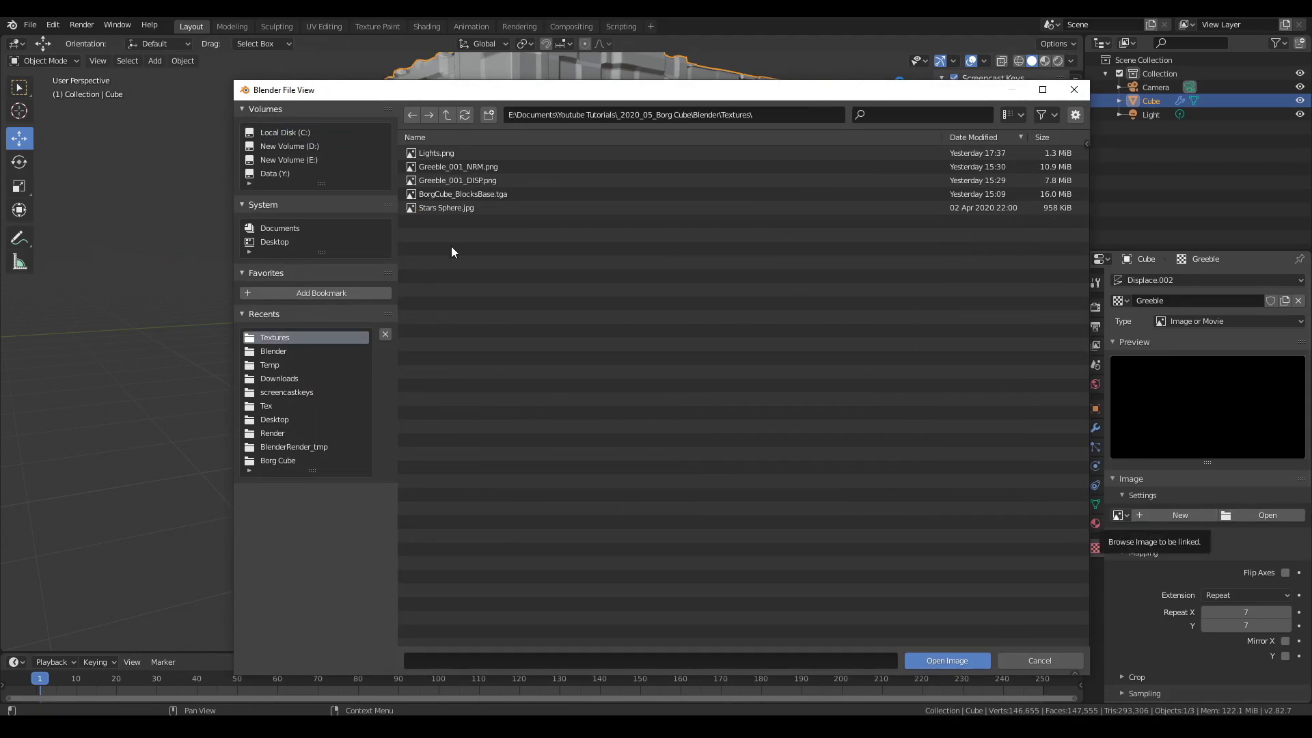
click(453, 181)
click(964, 663)
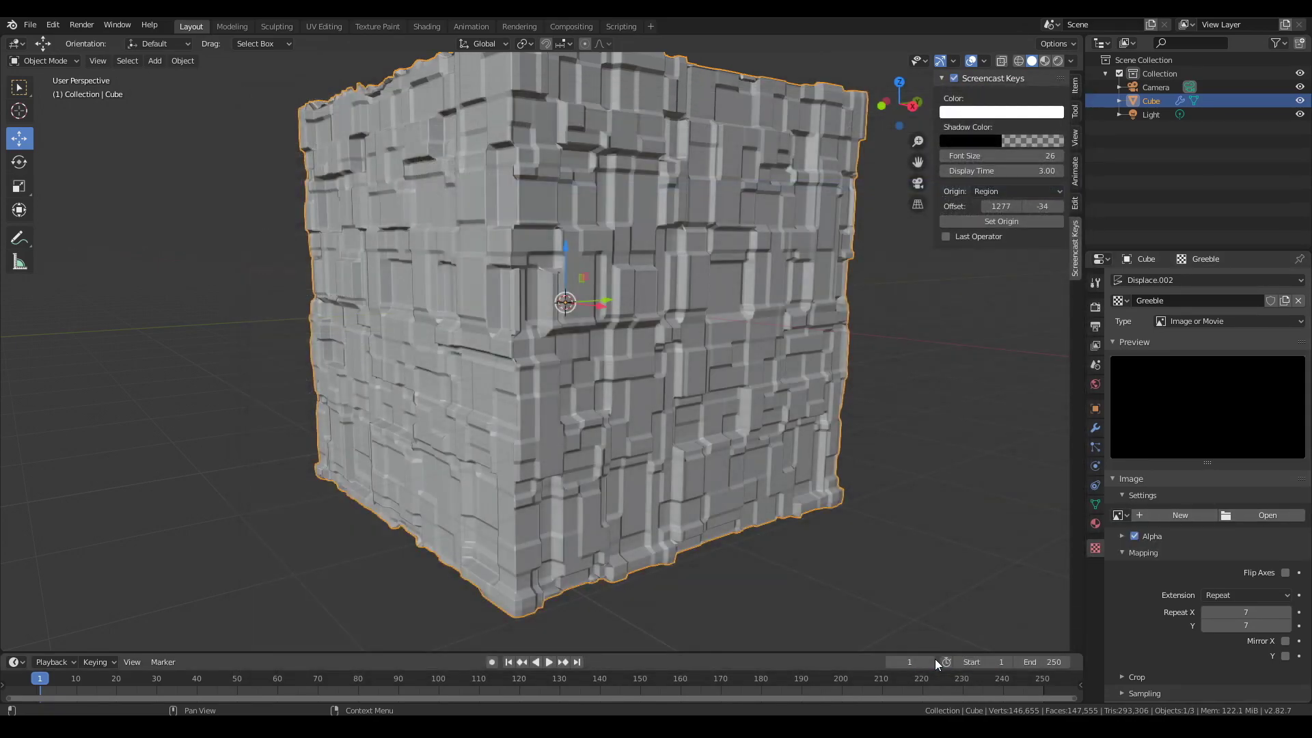
Step: Enable the Subdivision Surface modifier's viewport display and inspect the displaced greeble detail on the cube
scroll(503, 404, up, 3)
shift+middle_drag(448, 373, 762, 493)
scroll(1156, 608, down, 3)
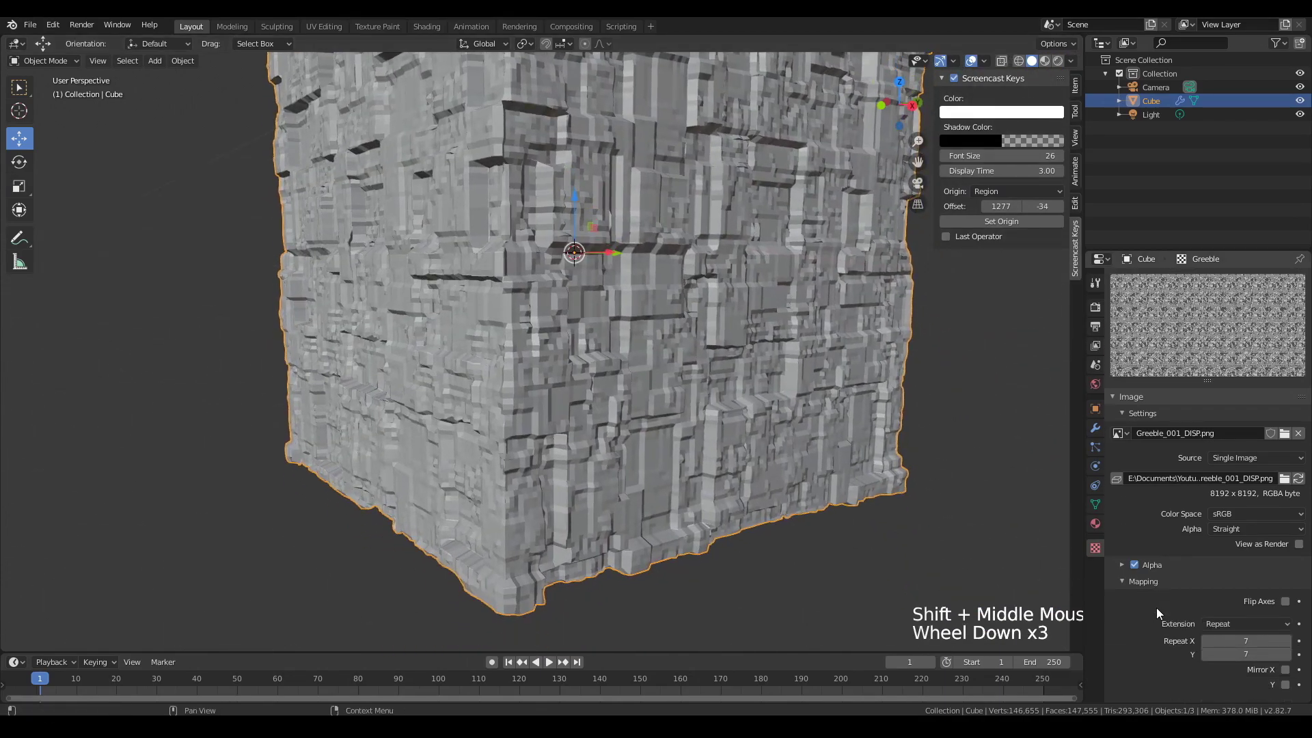
click(1096, 427)
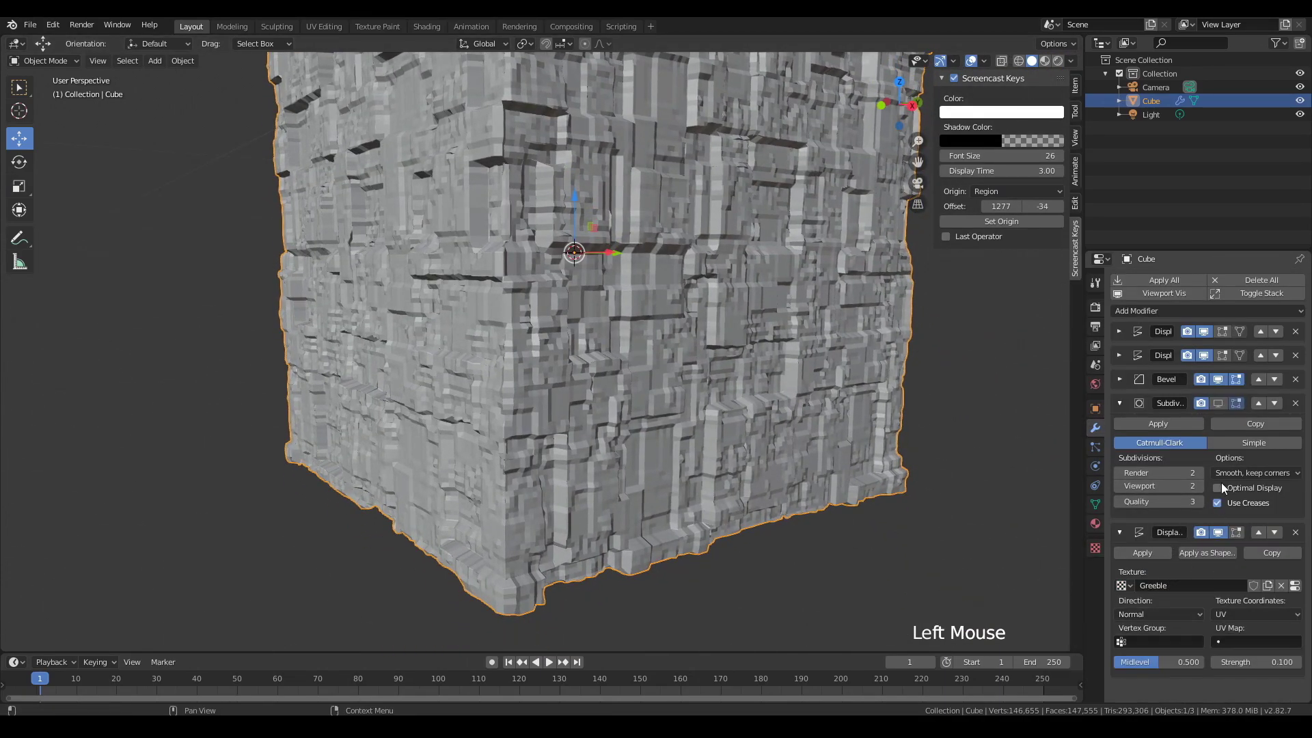
click(1216, 399)
middle_drag(909, 380, 649, 410)
scroll(704, 354, up, 2)
scroll(636, 359, down, 2)
middle_drag(649, 410, 986, 530)
scroll(642, 473, up, 1)
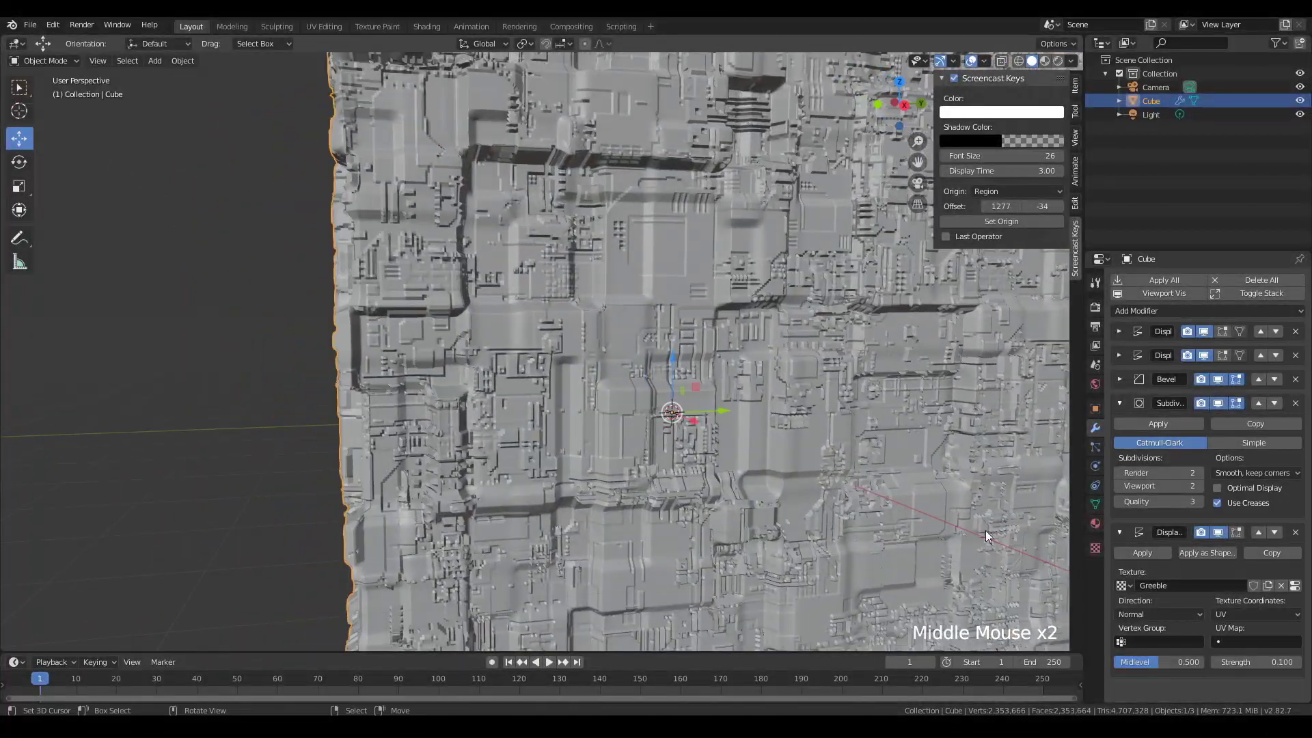
Step: Set the Greeble Displace modifier's strength to 0.2
click(1096, 548)
click(1095, 427)
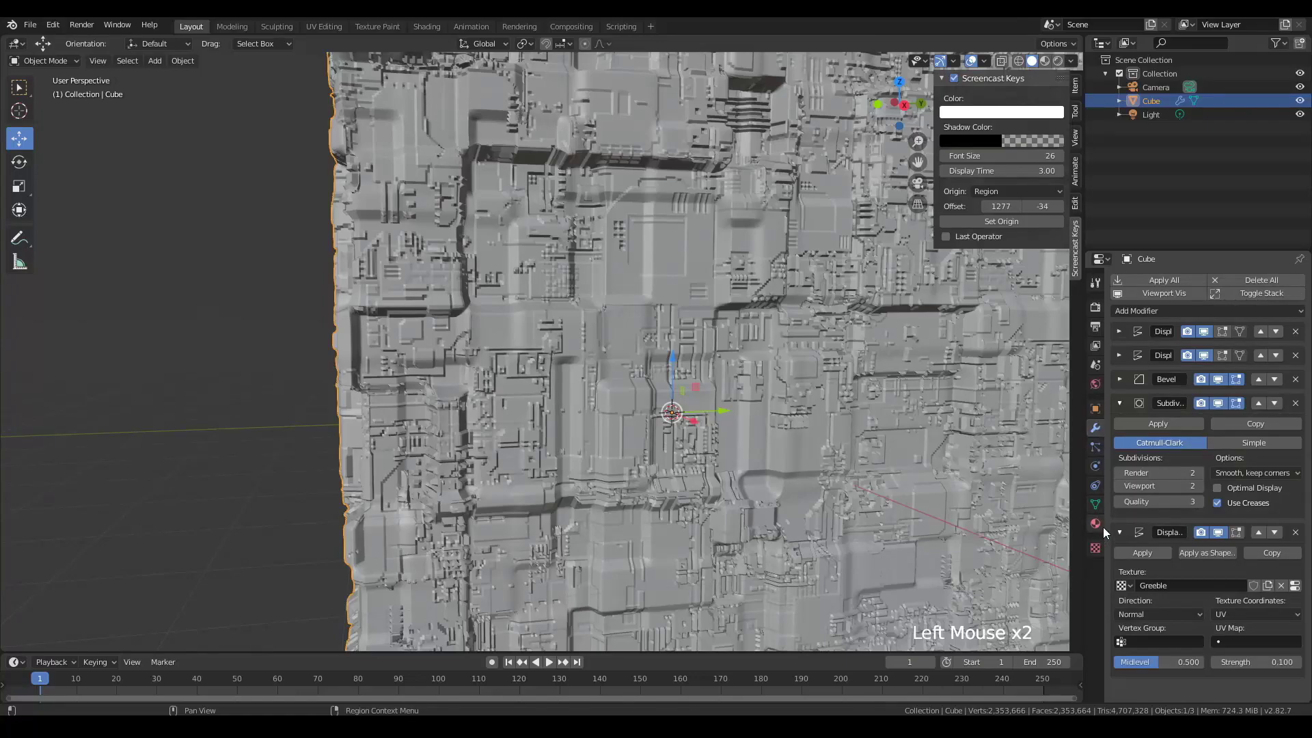
click(1244, 661)
text(0.2)
key(Return)
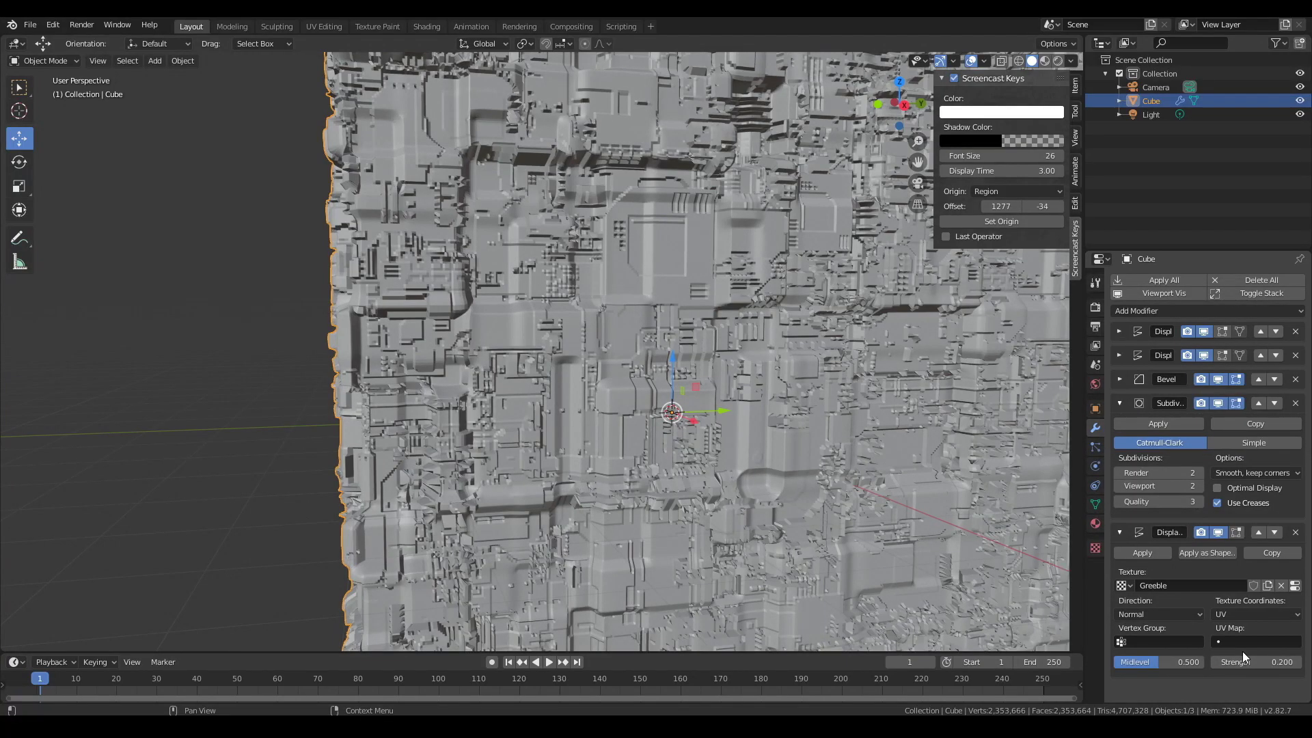
Step: Set the Greeble texture's image mapping to repeat 4 times in both X and Y
middle_drag(656, 479, 1035, 551)
click(1095, 524)
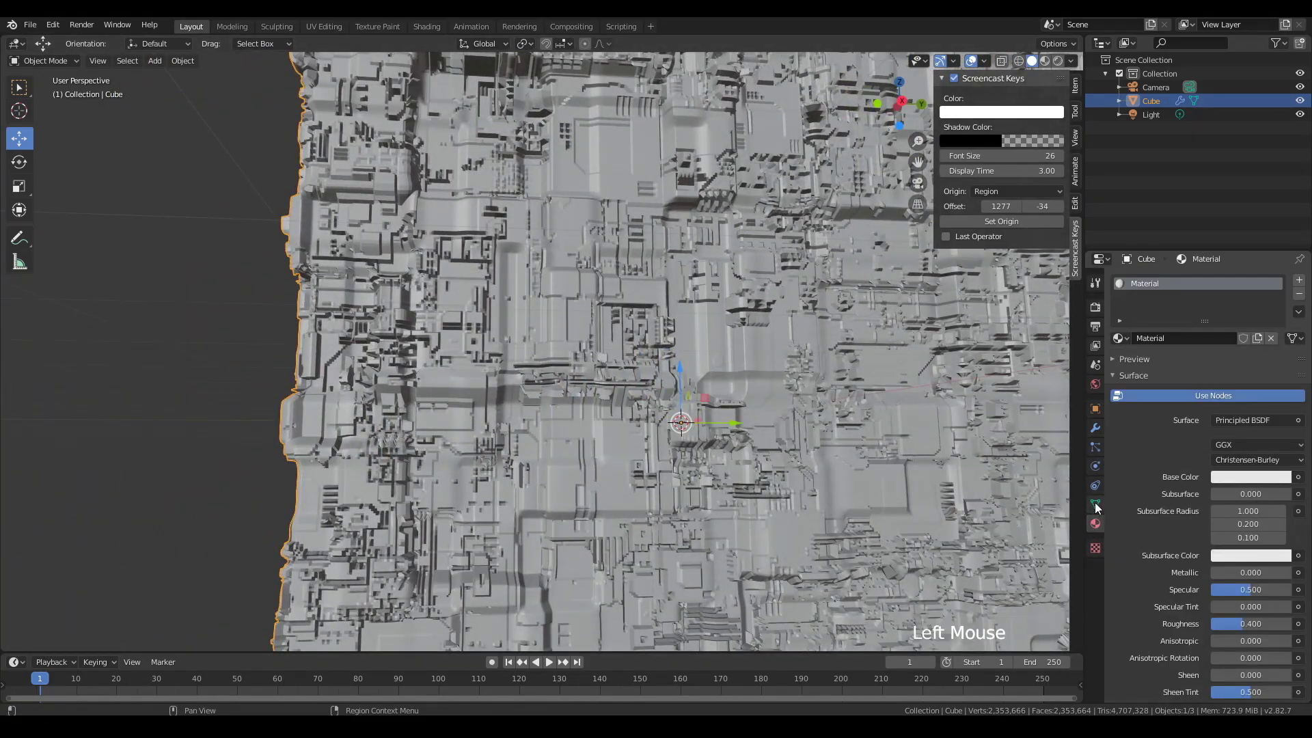
click(1096, 548)
click(1095, 549)
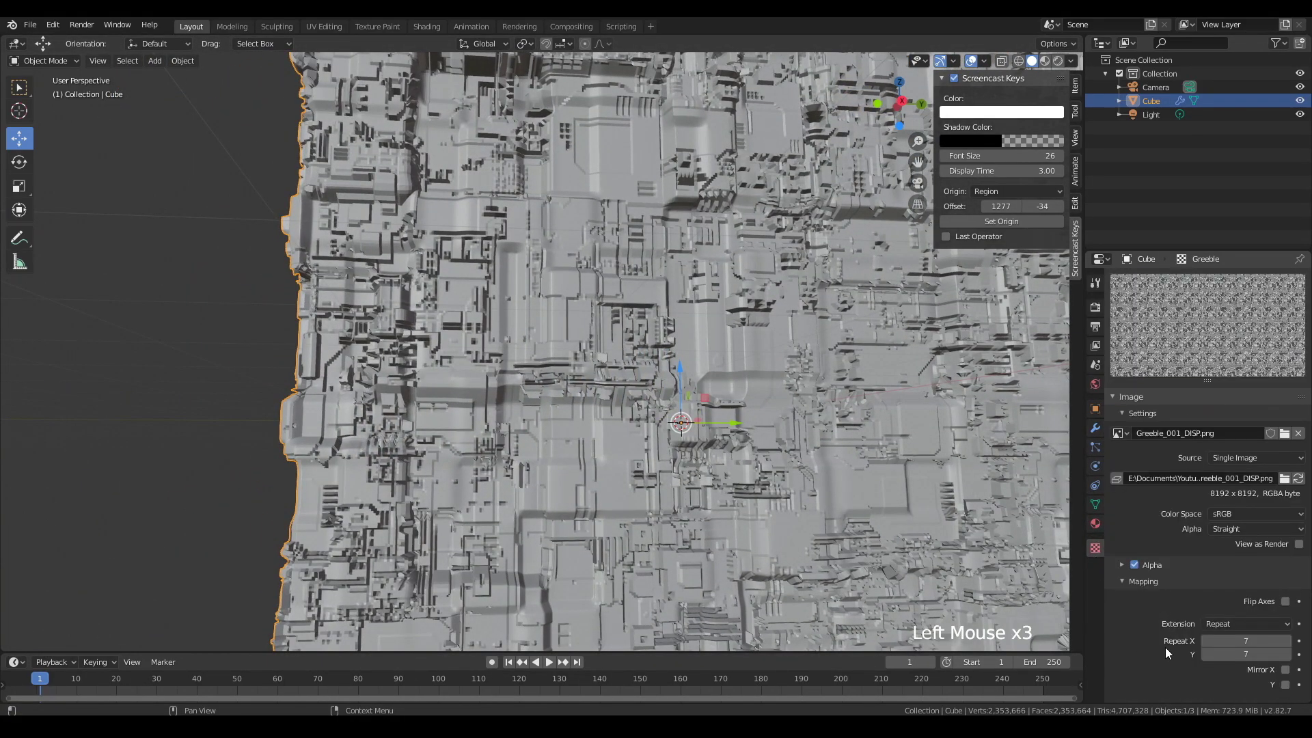
click(1241, 640)
text(4)
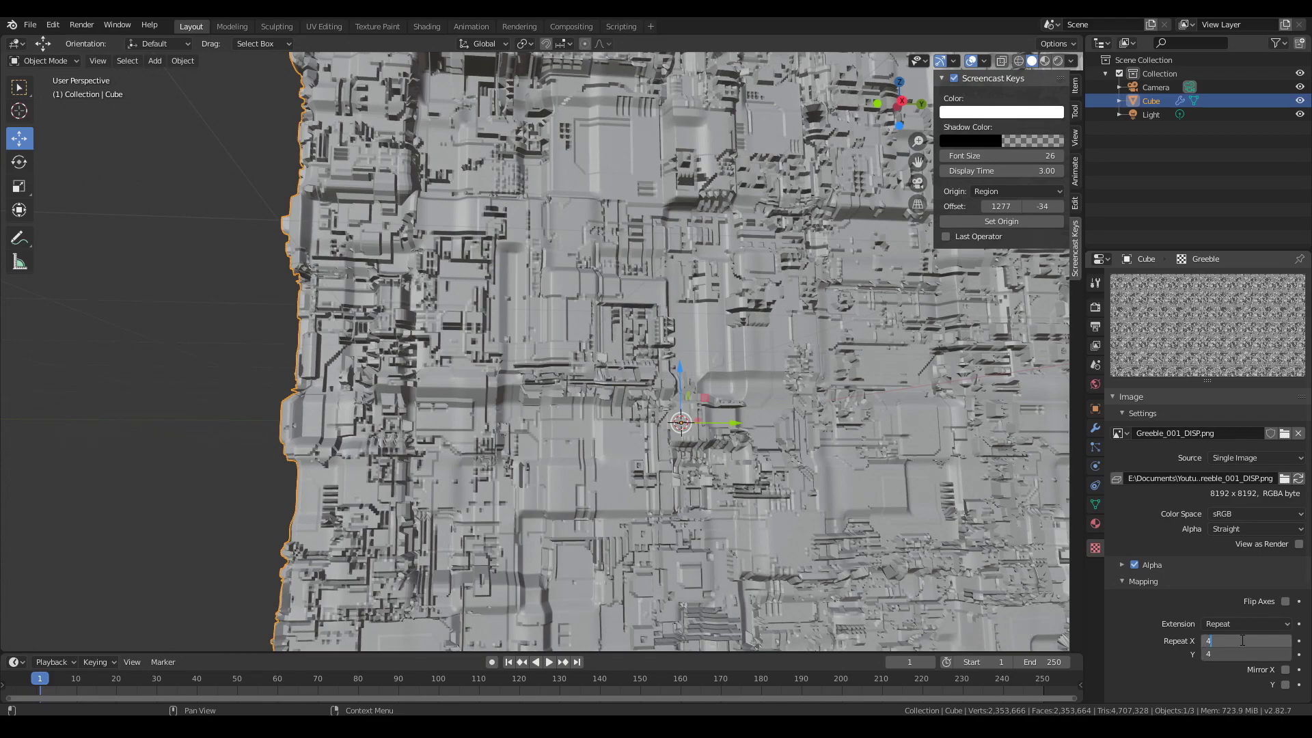
key(Return)
Step: Examine the rescaled greeble pattern up close and across the whole cube
scroll(723, 499, down, 2)
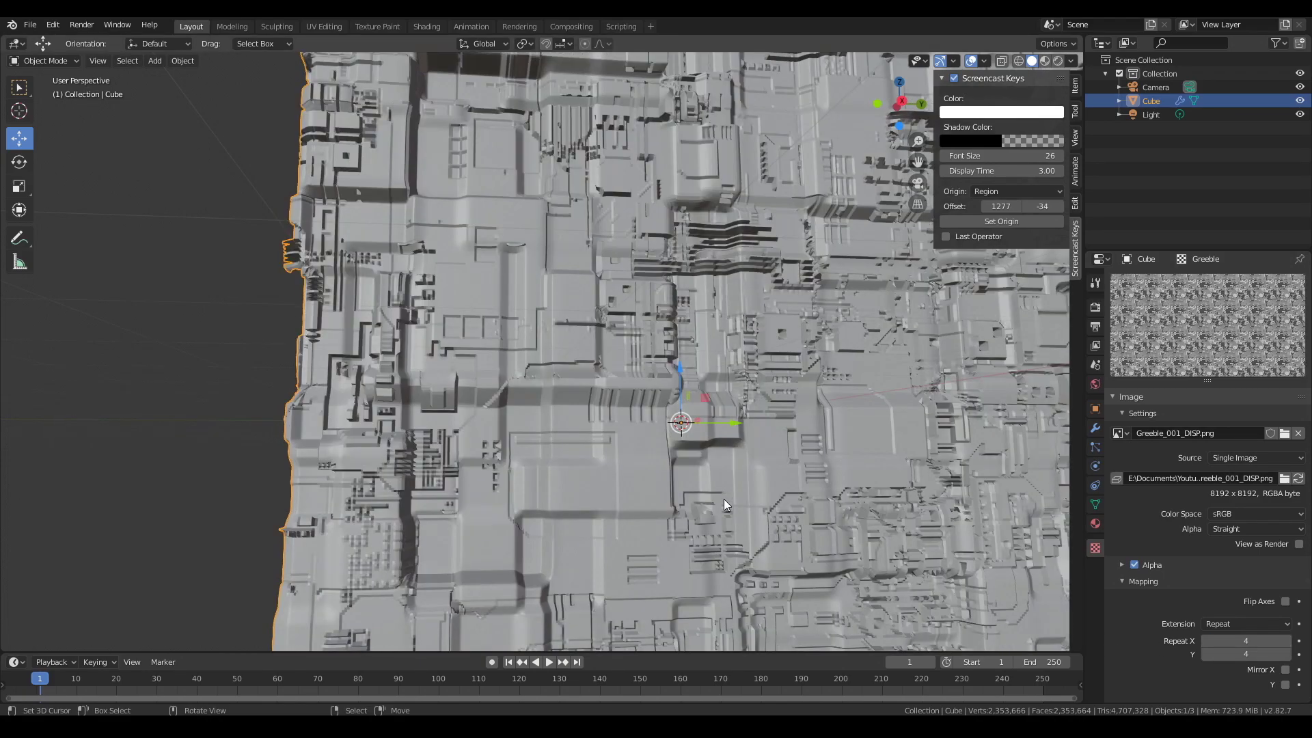
middle_drag(723, 499, 717, 390)
scroll(753, 520, up, 3)
scroll(752, 519, down, 1)
middle_drag(717, 389, 623, 483)
scroll(623, 483, down, 3)
mouse_move(574, 438)
middle_down()
mouse_move(596, 466)
mouse_move(593, 493)
mouse_move(589, 425)
middle_up()
scroll(688, 478, up, 1)
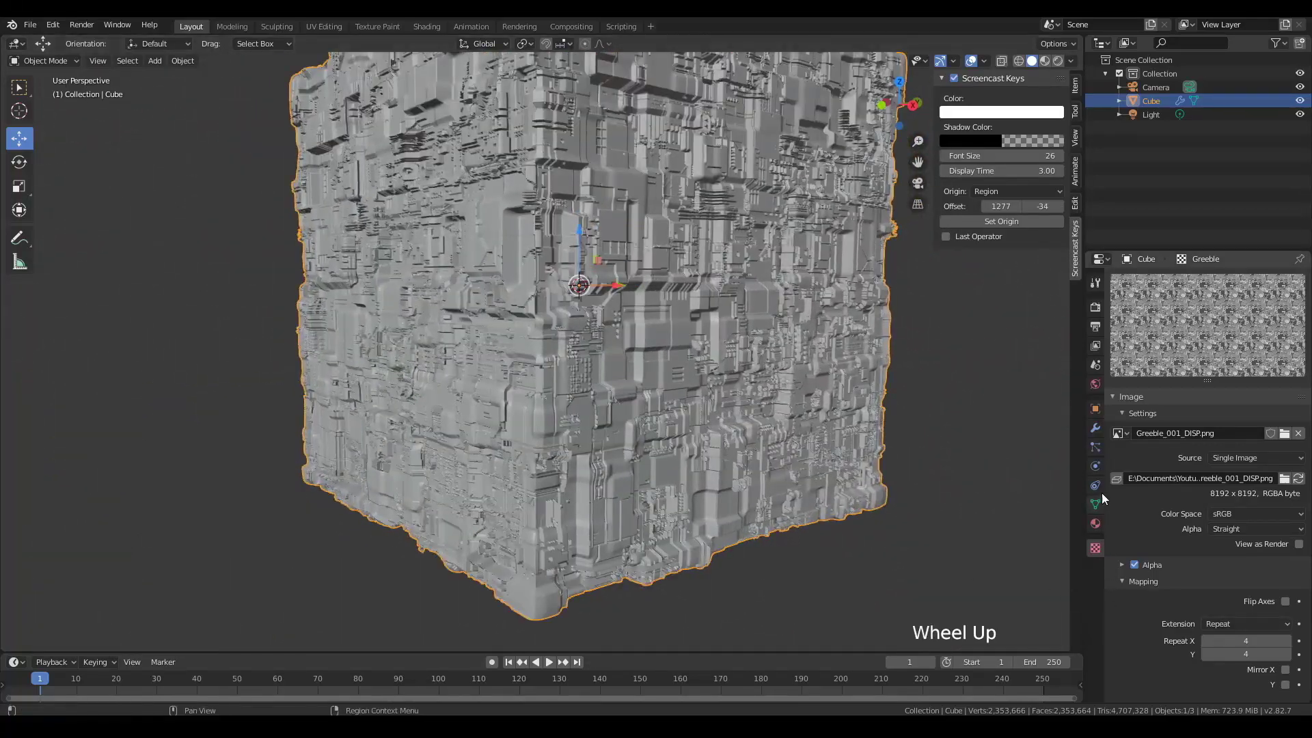
Step: Raise the Subdivision Surface modifier's viewport level to 3 and check the finer surface detail
click(1096, 427)
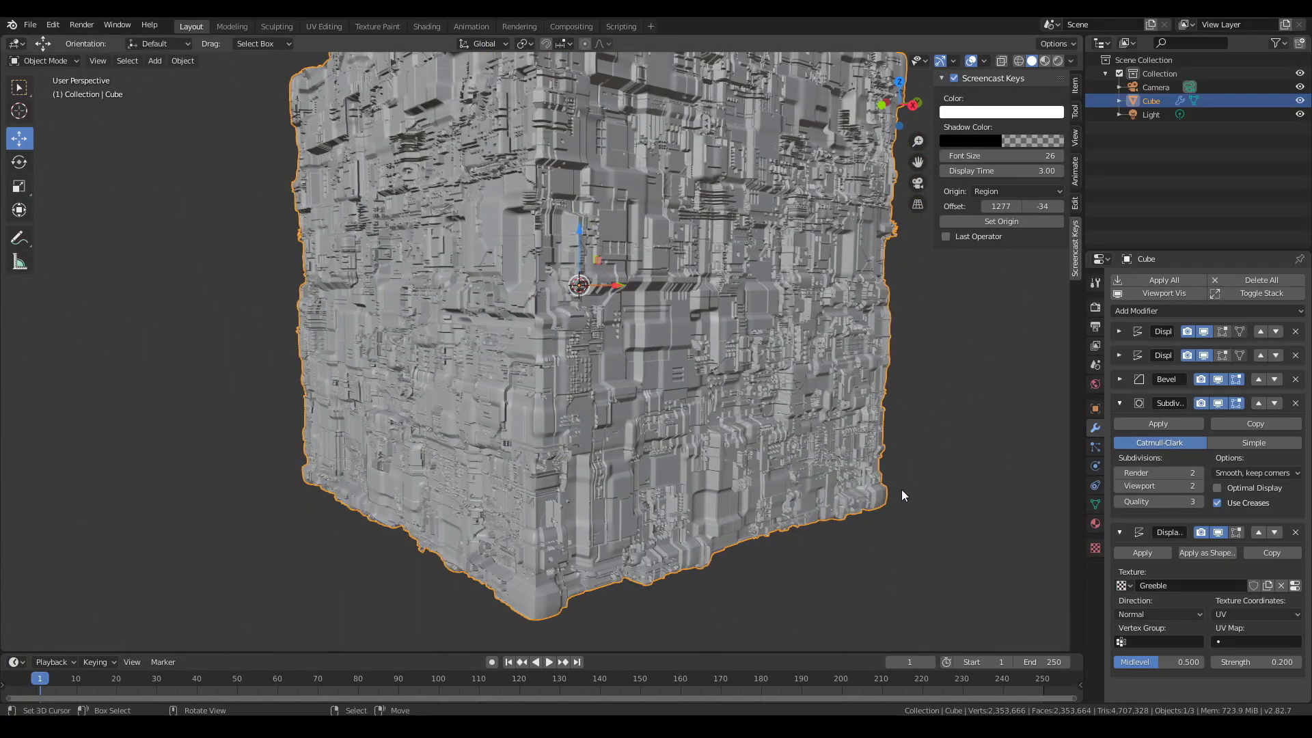
shift+middle_drag(900, 489, 803, 449)
scroll(719, 395, down, 1)
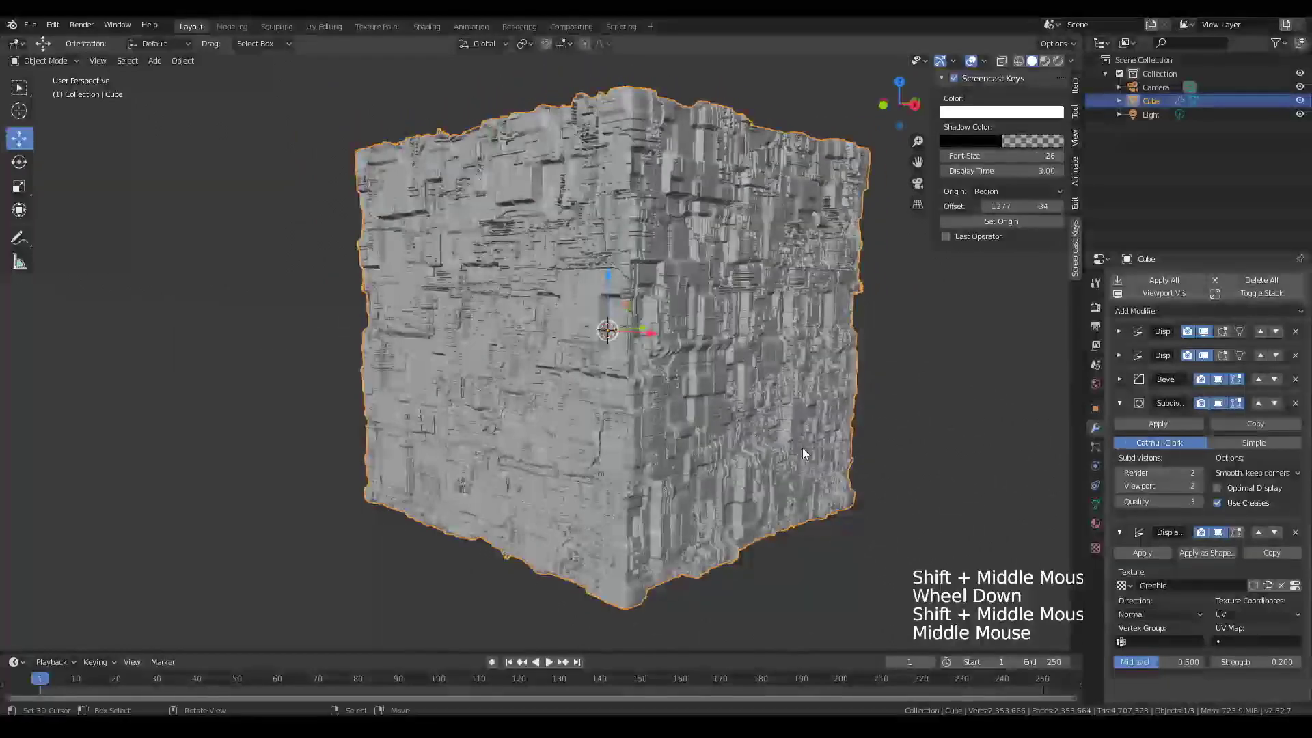
click(1200, 485)
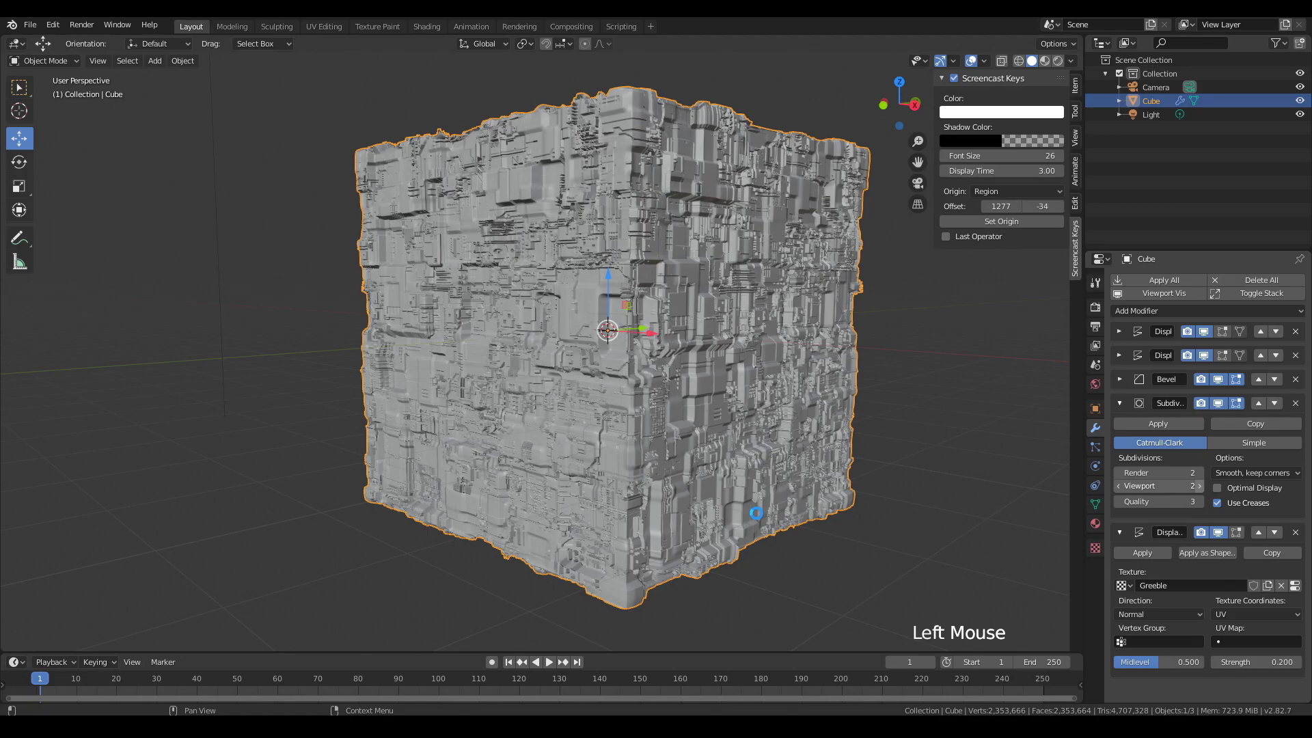
scroll(606, 424, up, 4)
mouse_move(571, 432)
middle_down()
mouse_move(721, 440)
mouse_move(641, 417)
mouse_move(609, 446)
mouse_move(547, 440)
middle_up()
scroll(695, 502, down, 1)
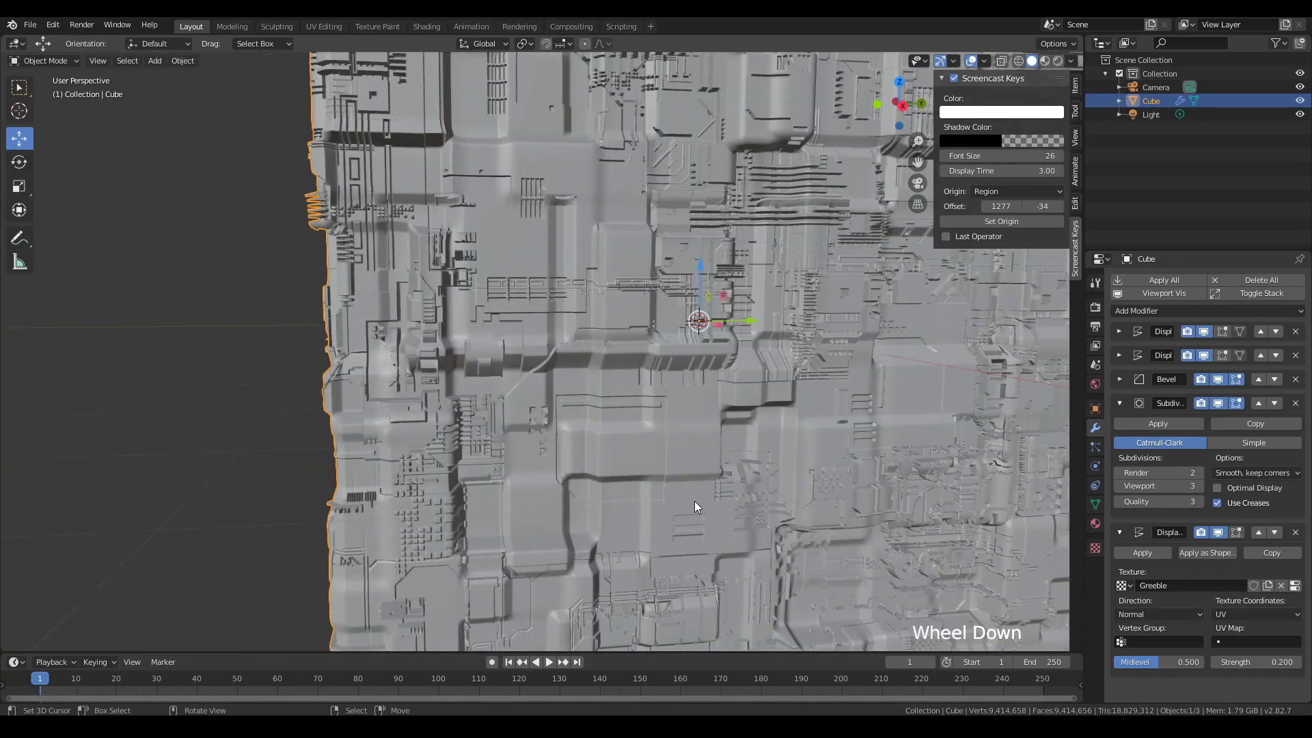
scroll(687, 500, down, 2)
middle_drag(694, 501, 563, 490)
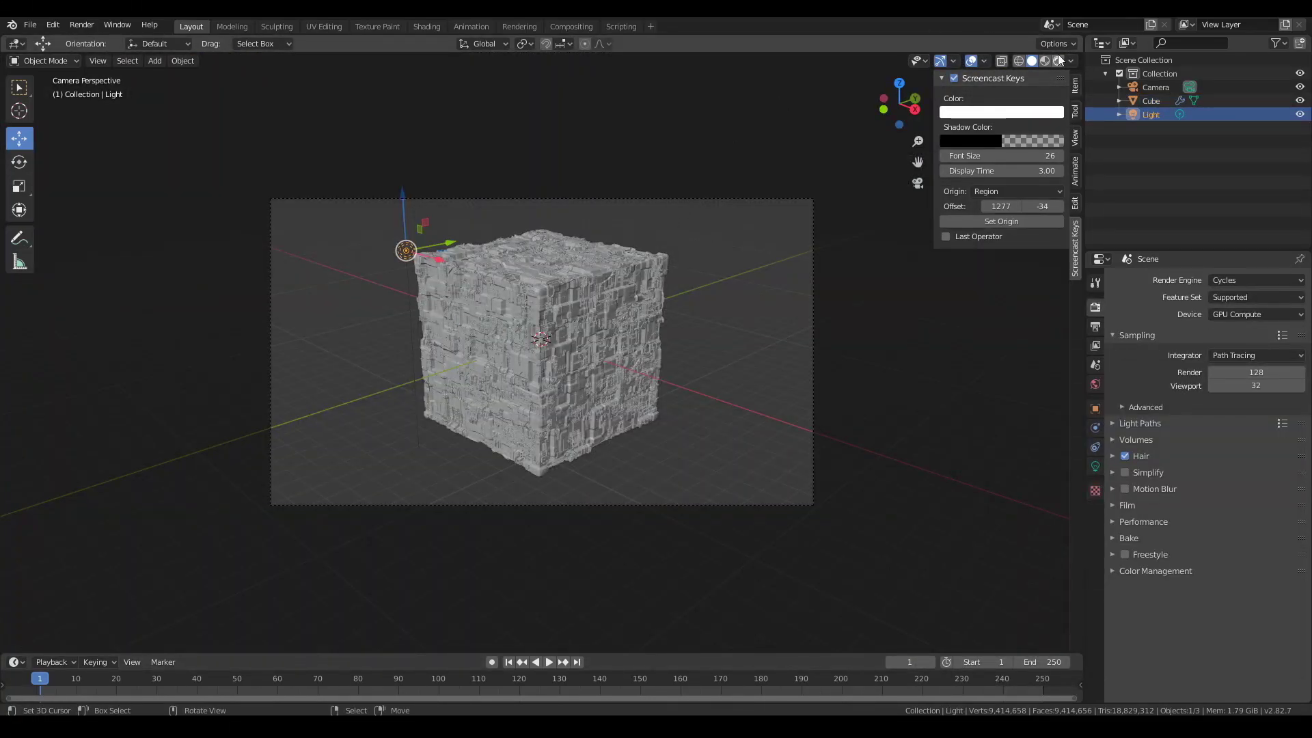
Step: Switch the viewport to rendered shading and darken the world background colour to black
click(1059, 60)
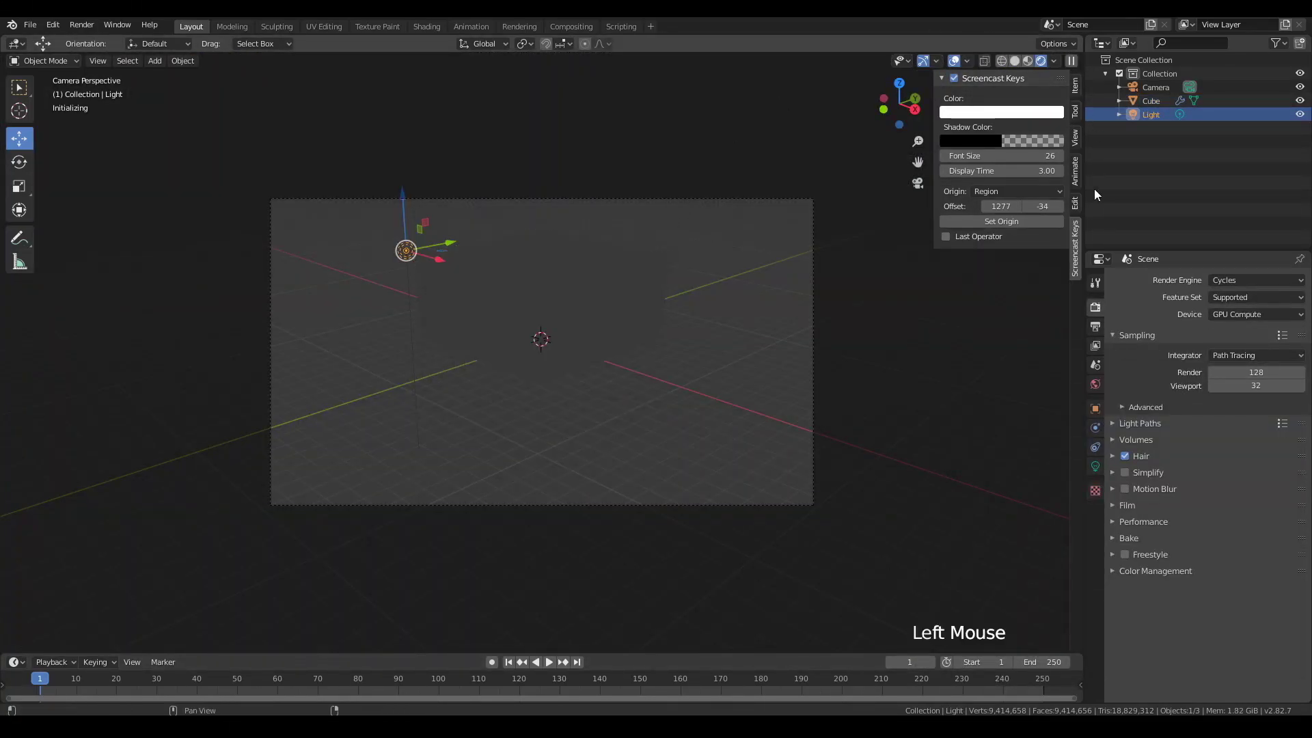
click(1096, 385)
click(1237, 358)
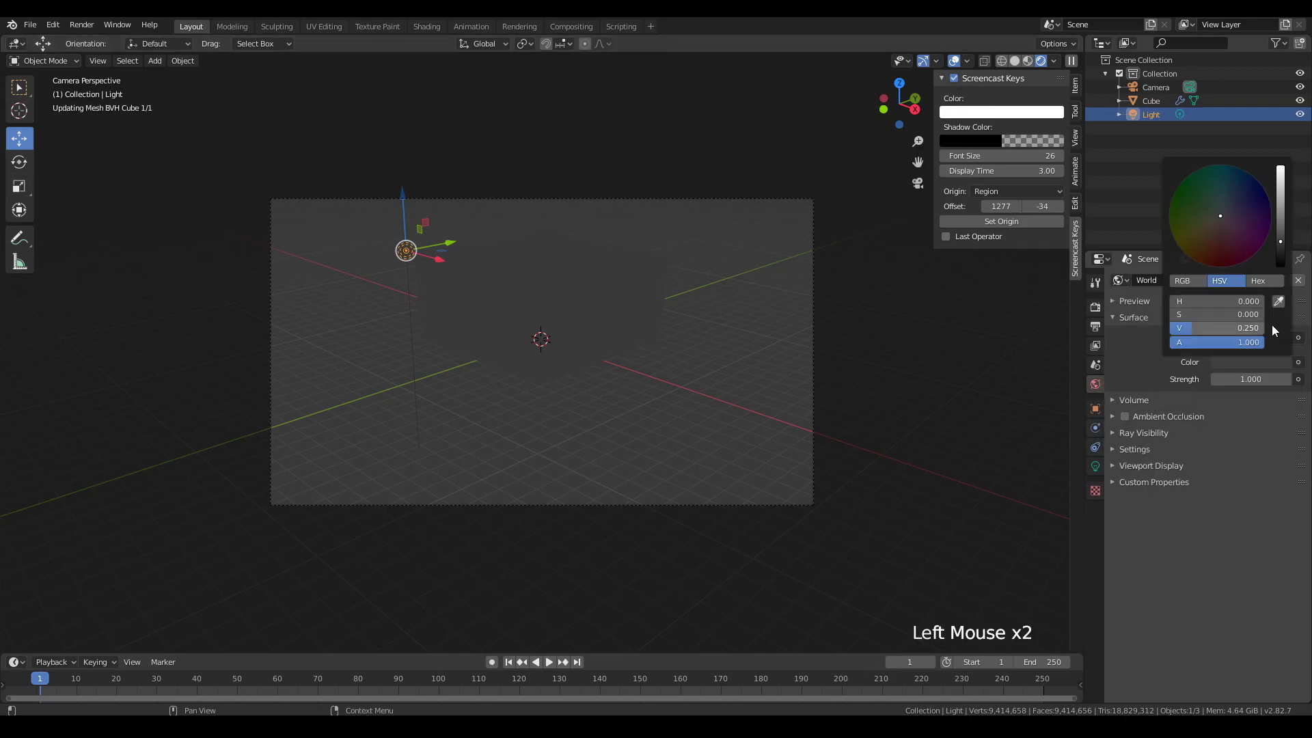
drag(1230, 327, 1167, 326)
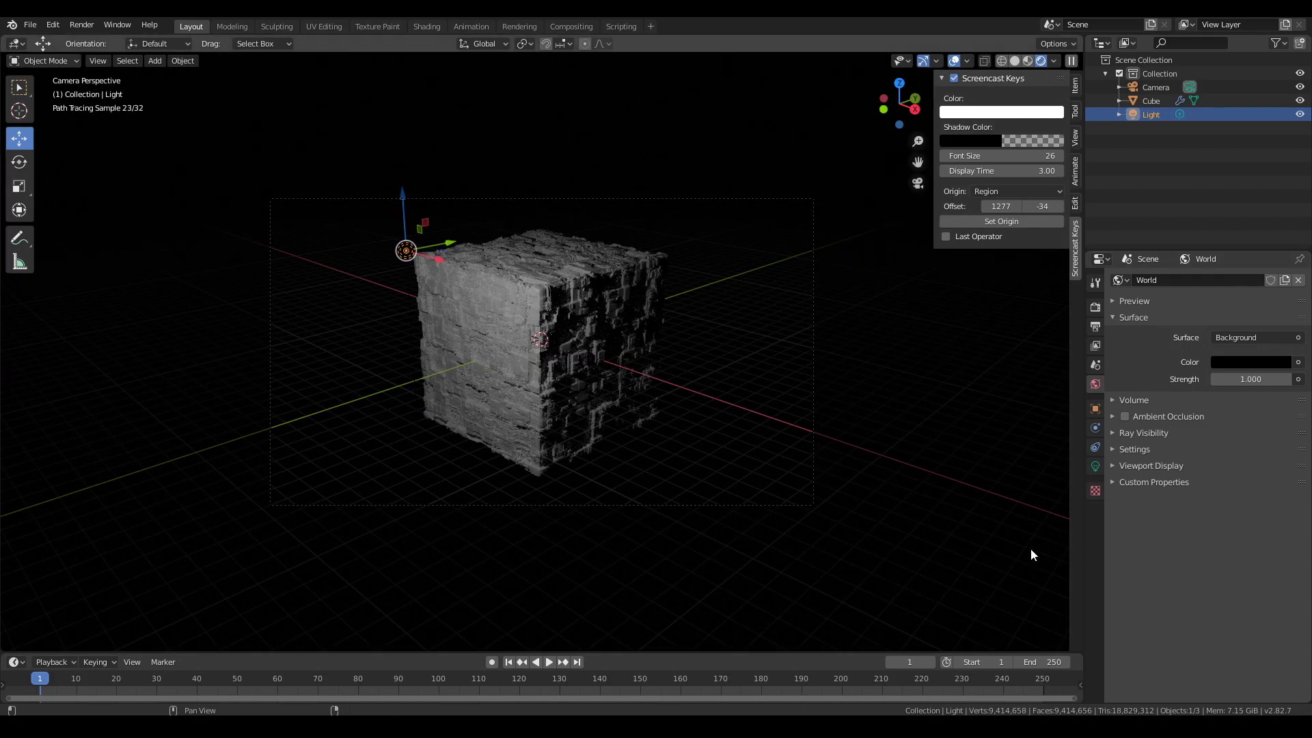
Step: Set the light's power to 3000 and change its type to Sun
scroll(414, 279, up, 3)
scroll(414, 275, up, 3)
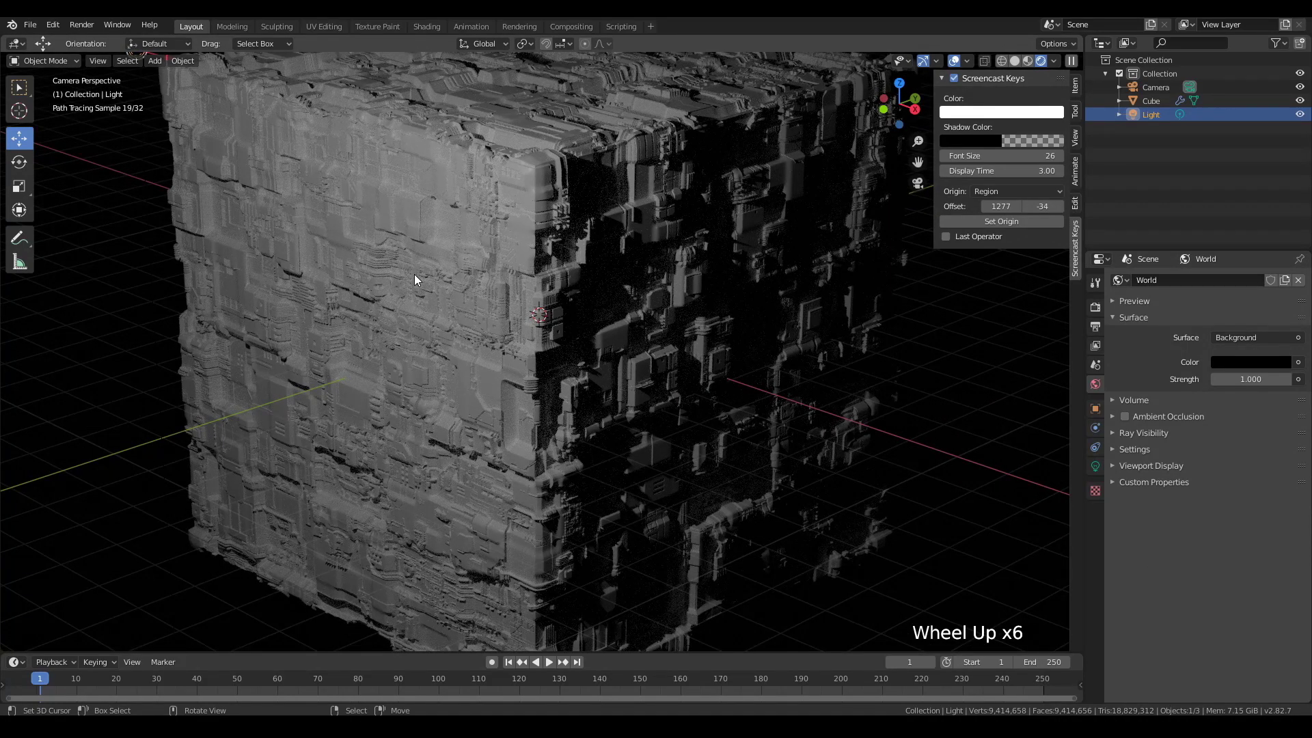
scroll(414, 274, down, 5)
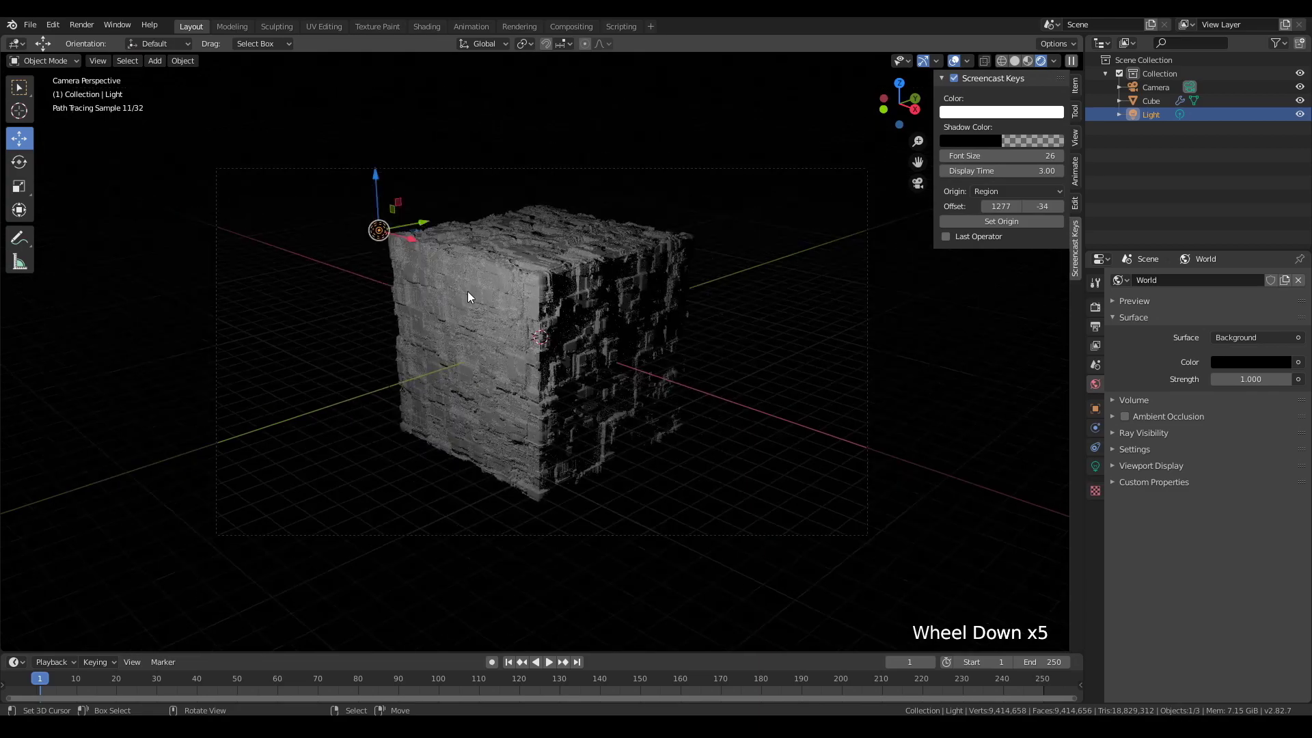
click(1097, 467)
click(1252, 368)
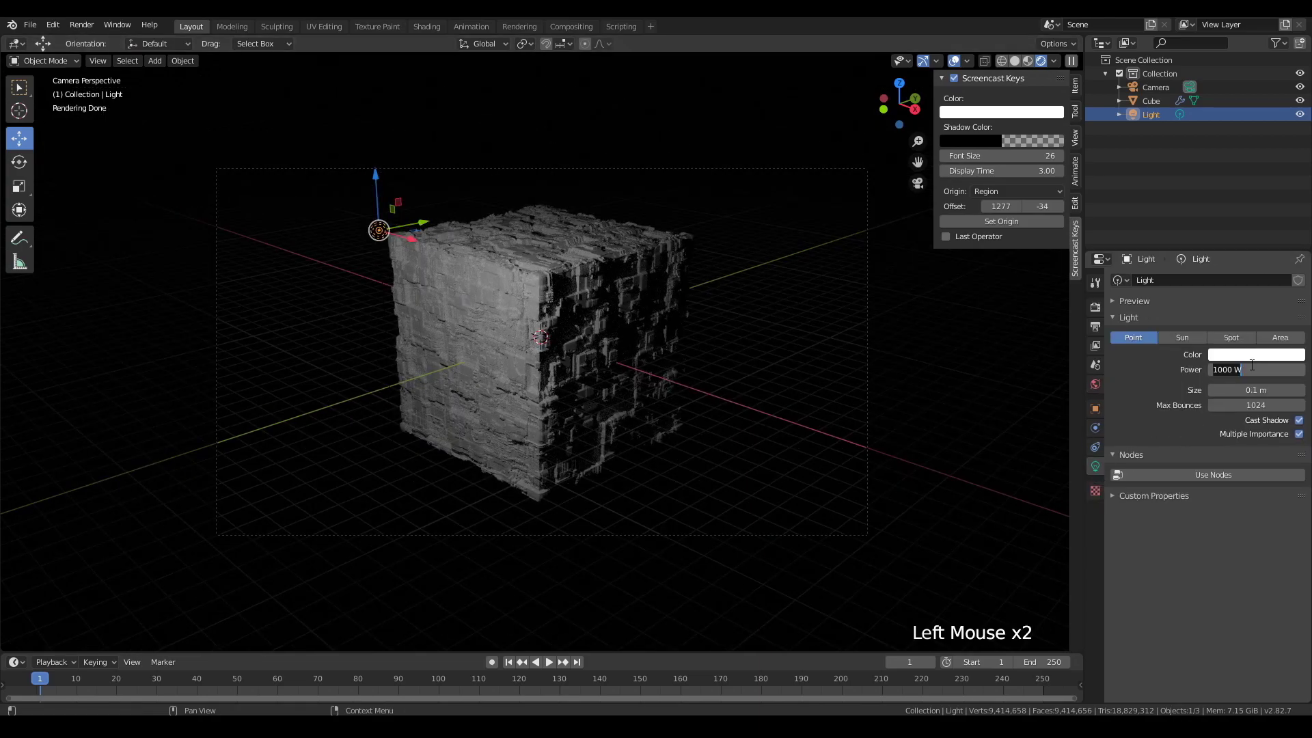
text(30)
key(Return)
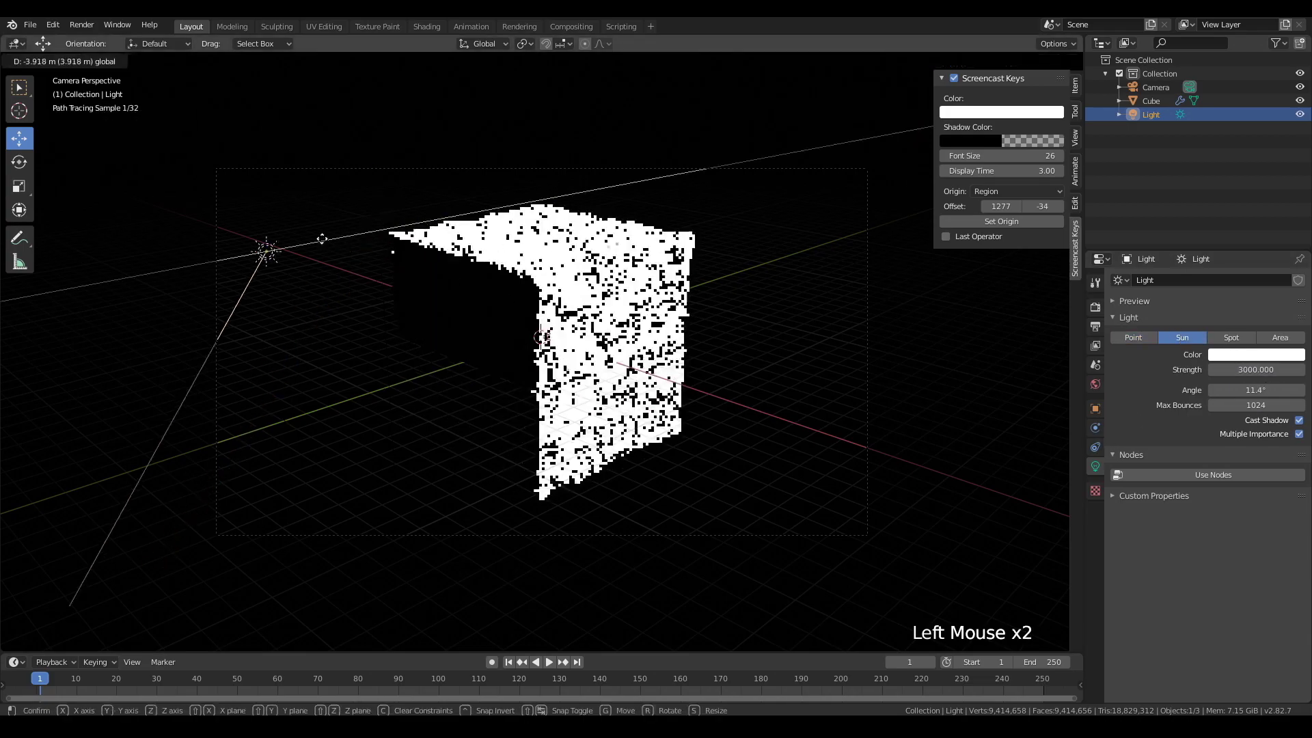
Step: Aim the Sun light at the cube with a strength of 300 and inspect the rendered image up close
key(KP_0)
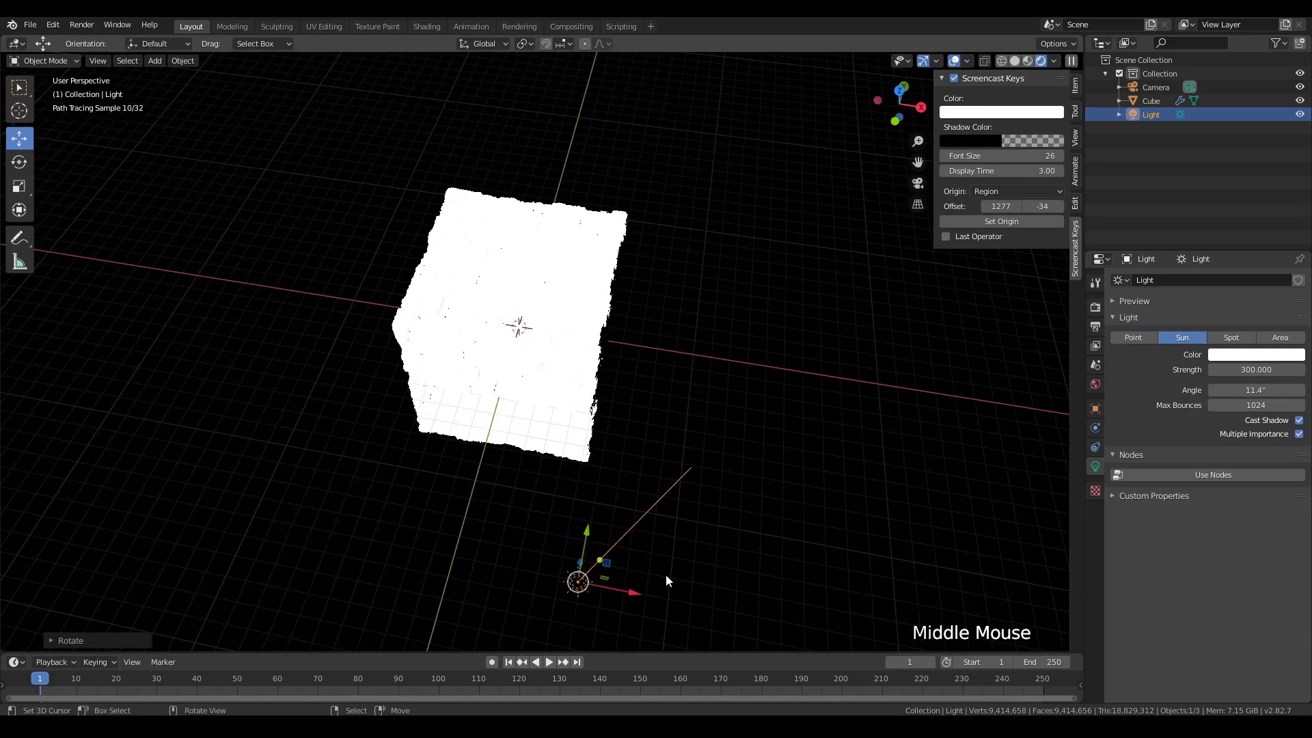
middle_drag(668, 577, 588, 574)
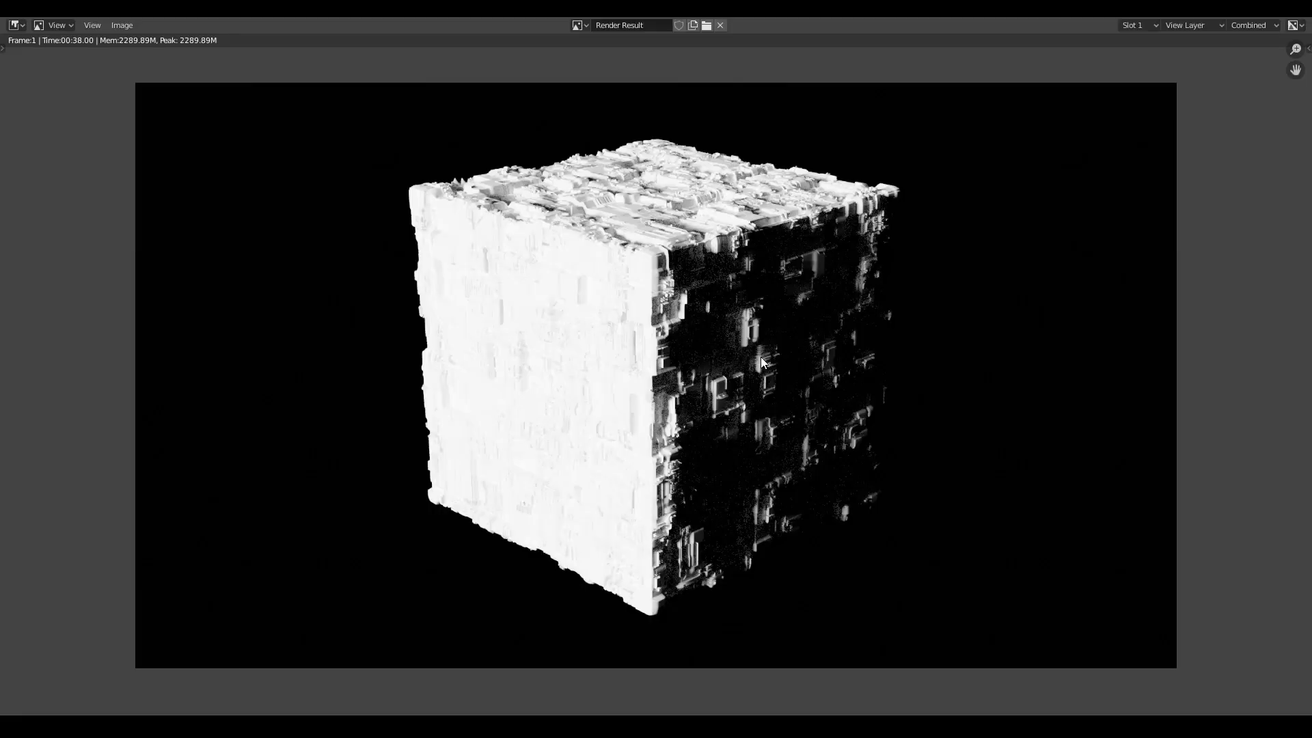
scroll(773, 348, up, 3)
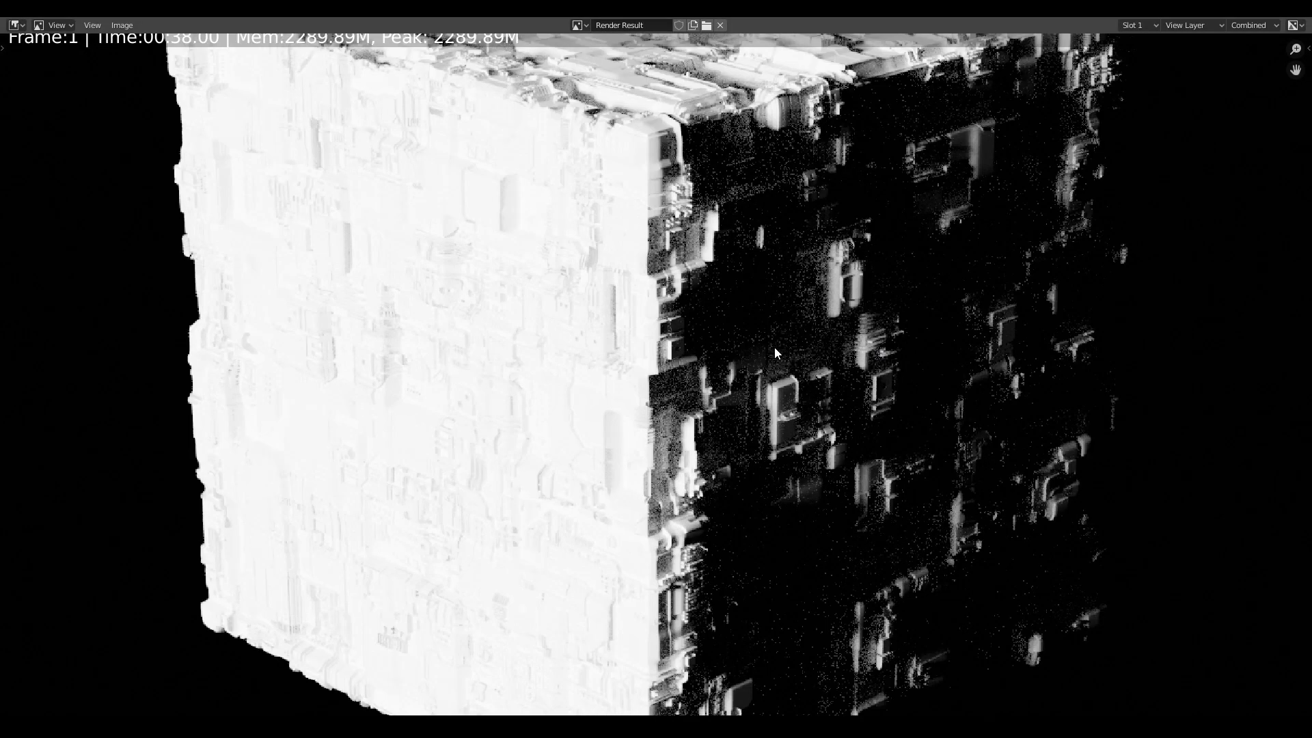
scroll(774, 352, down, 3)
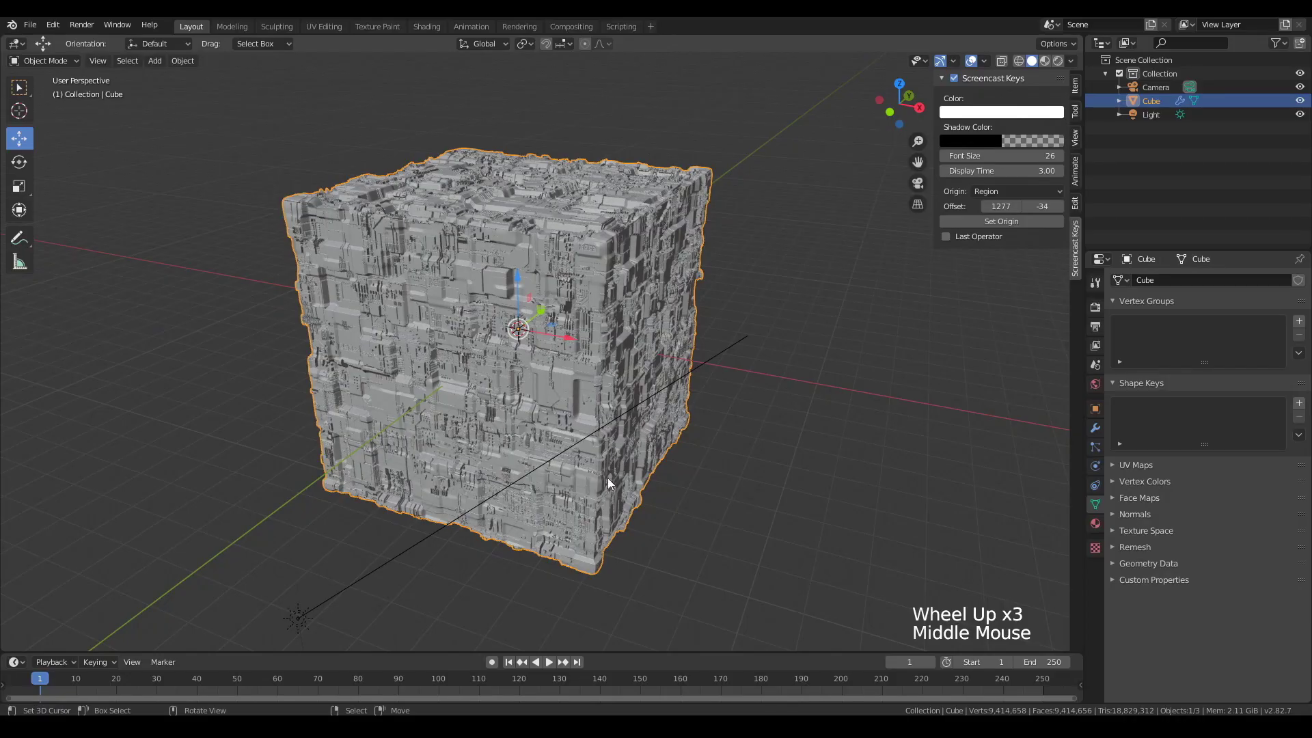
Step: Add a second cube mesh at the centre and scale it up until it nearly encloses the Borg cube
scroll(609, 489, up, 2)
scroll(609, 489, down, 3)
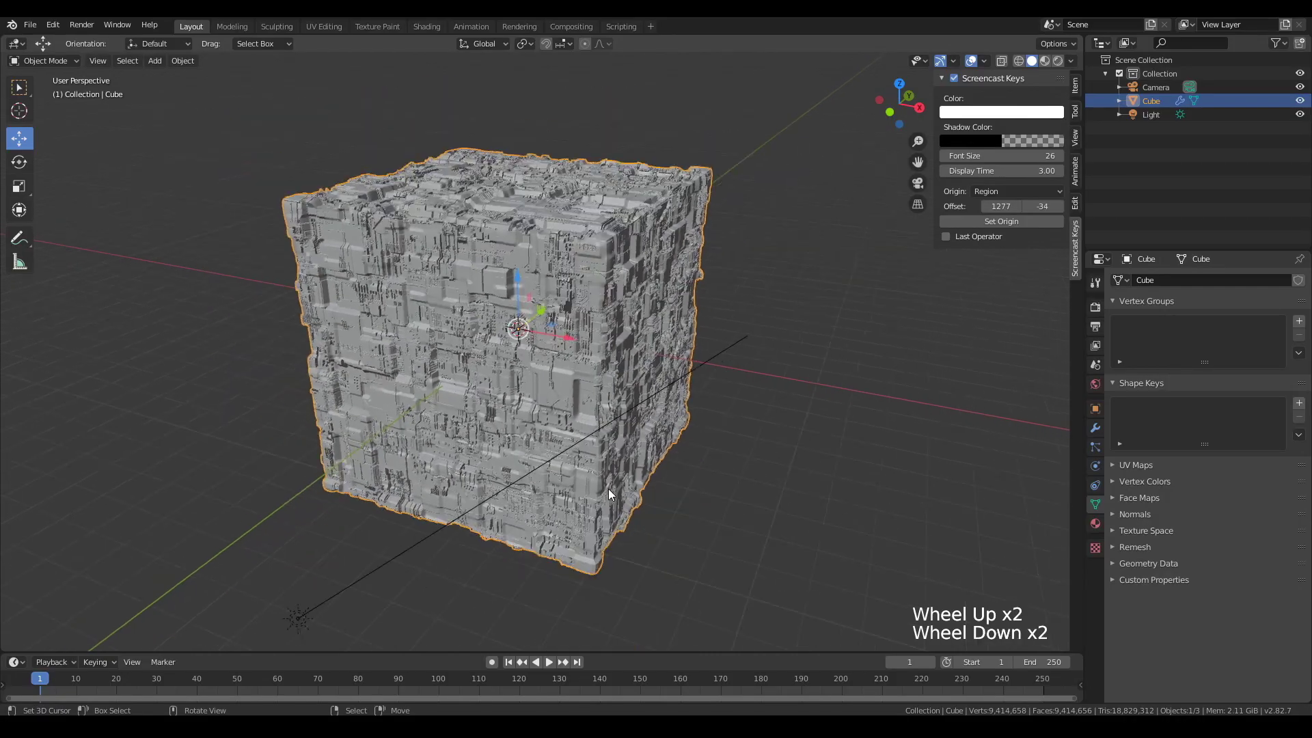
middle_click(584, 483)
key(shift+a)
mouse_move(542, 445)
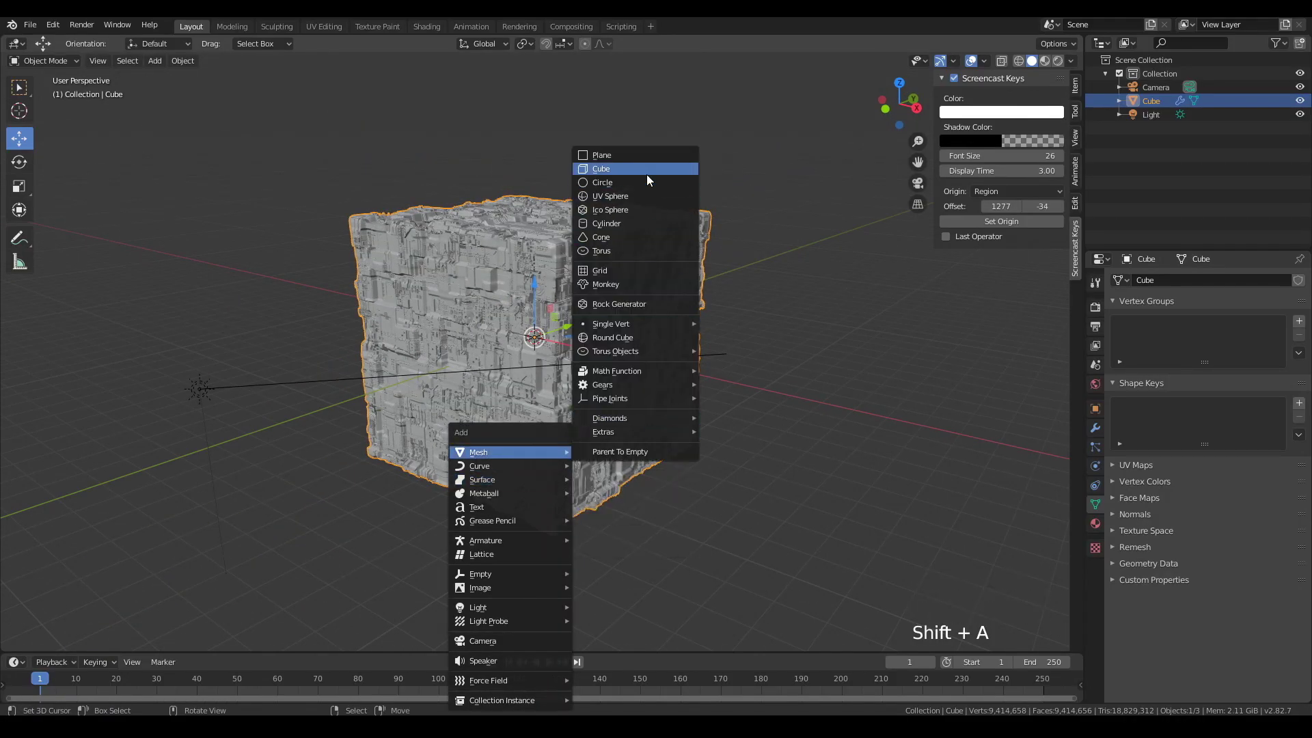
click(646, 174)
key(s)
click(626, 268)
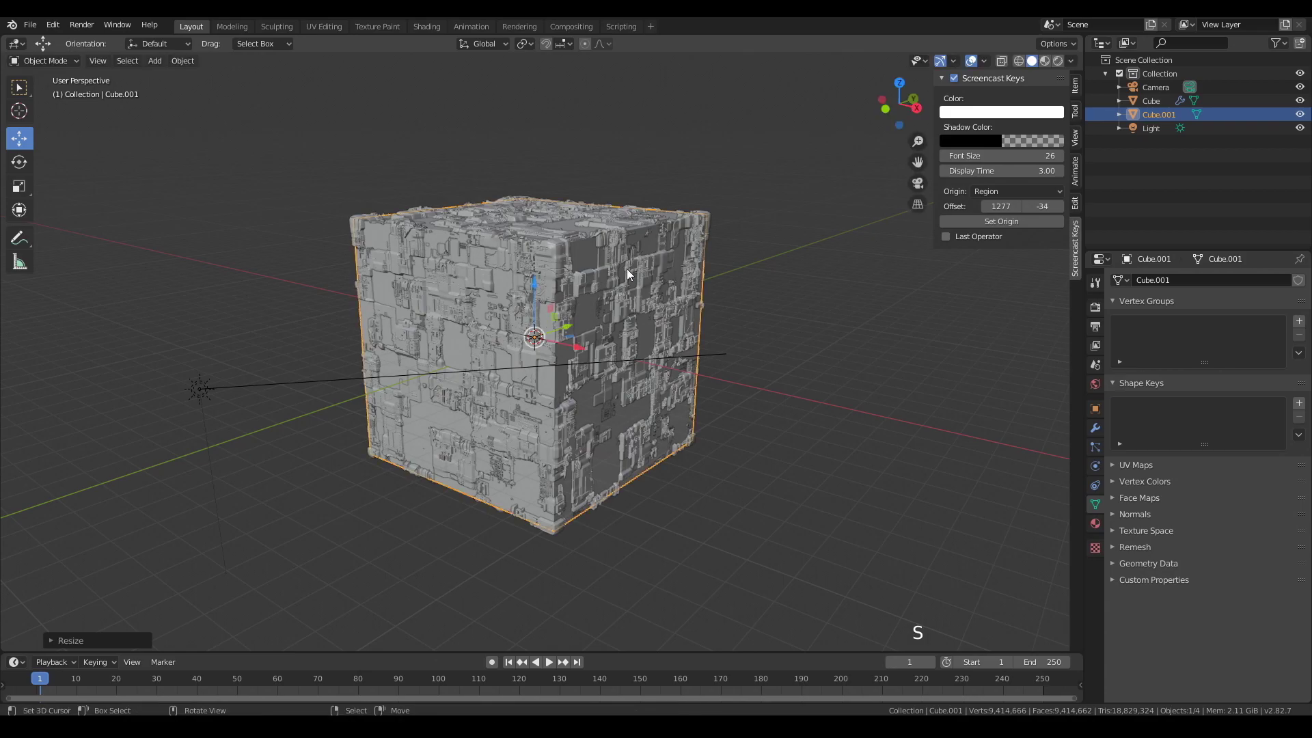
scroll(652, 545, up, 1)
key(s)
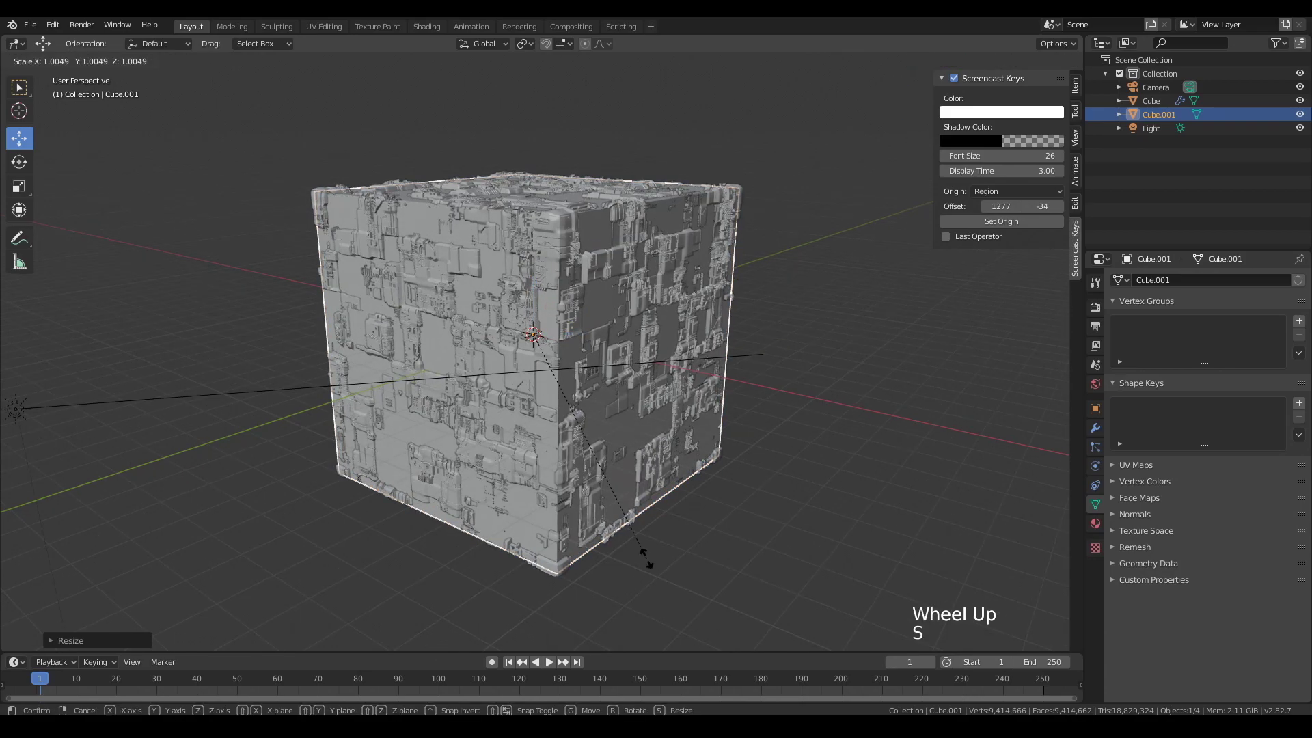
click(649, 559)
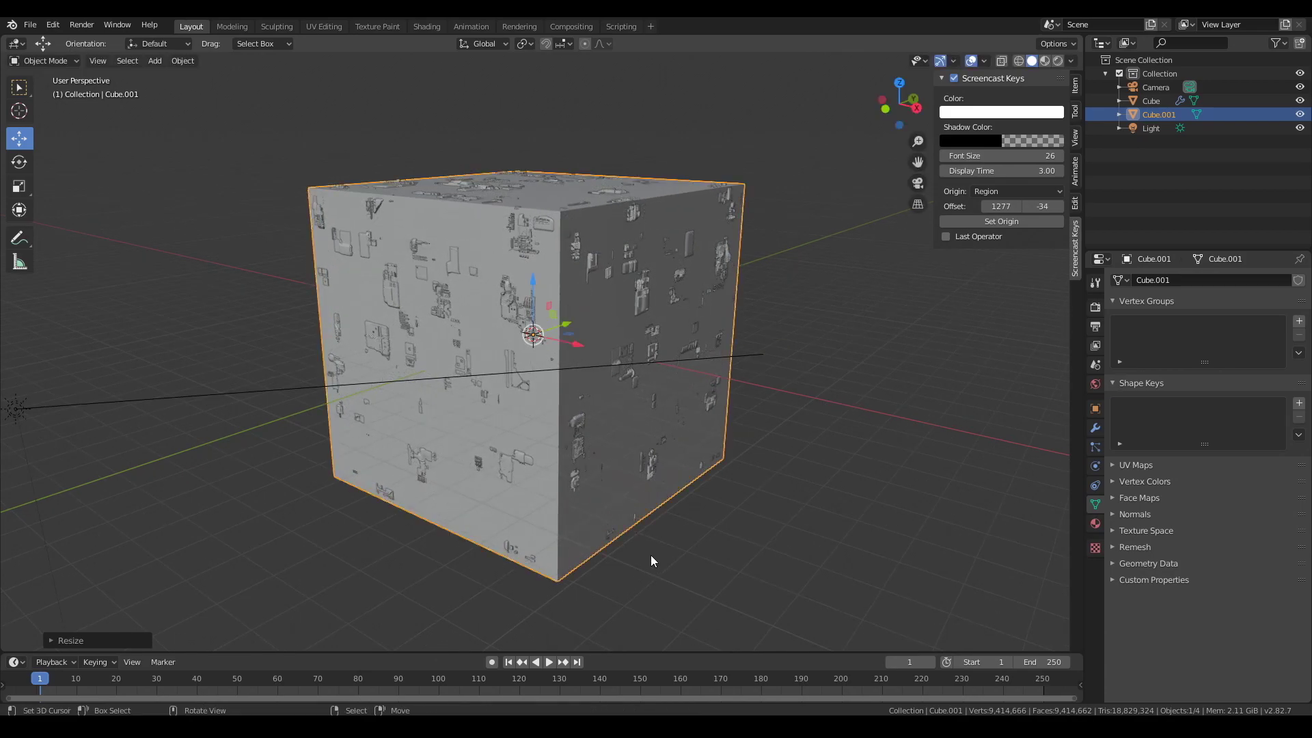
Step: Apply the outer cube's scale, enlarge it slightly to cover more of the greebles, and apply the scale again
key(ctrl+a)
click(606, 527)
scroll(564, 572, up, 2)
key(s)
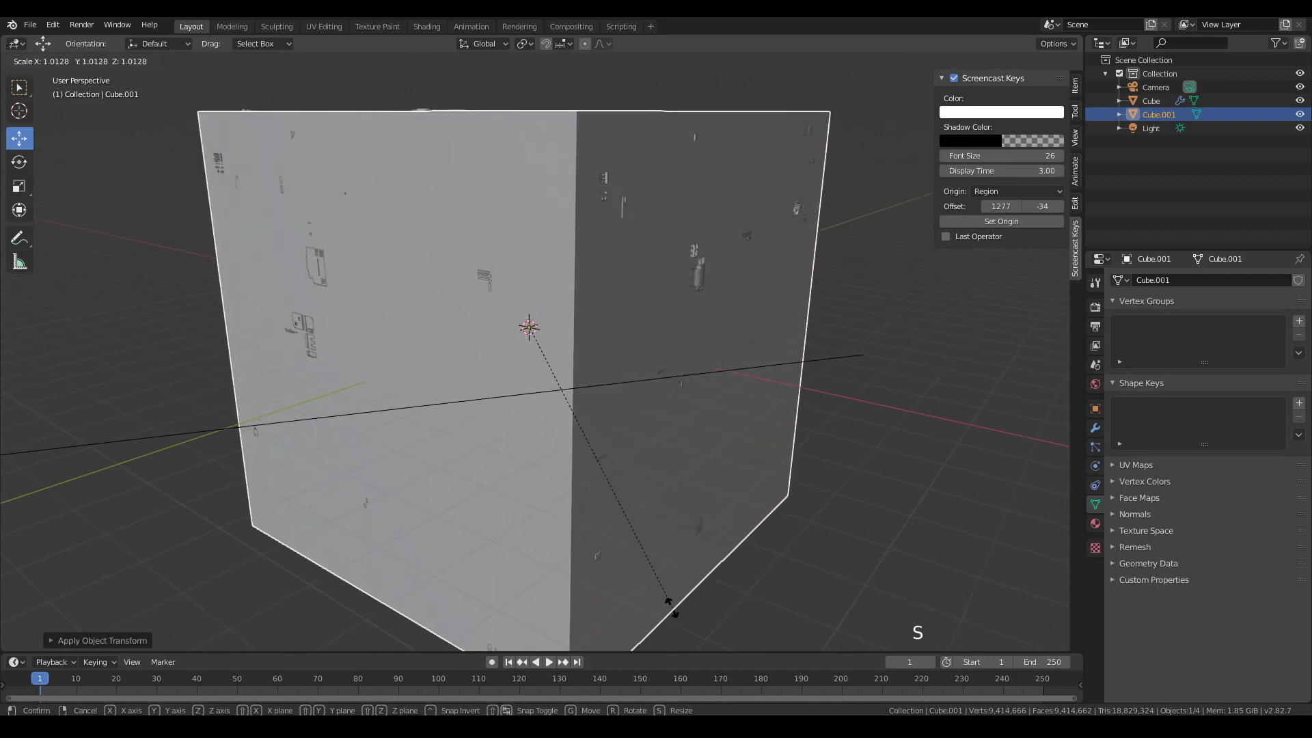
click(673, 606)
key(ctrl+a)
click(676, 555)
middle_drag(675, 554, 658, 592)
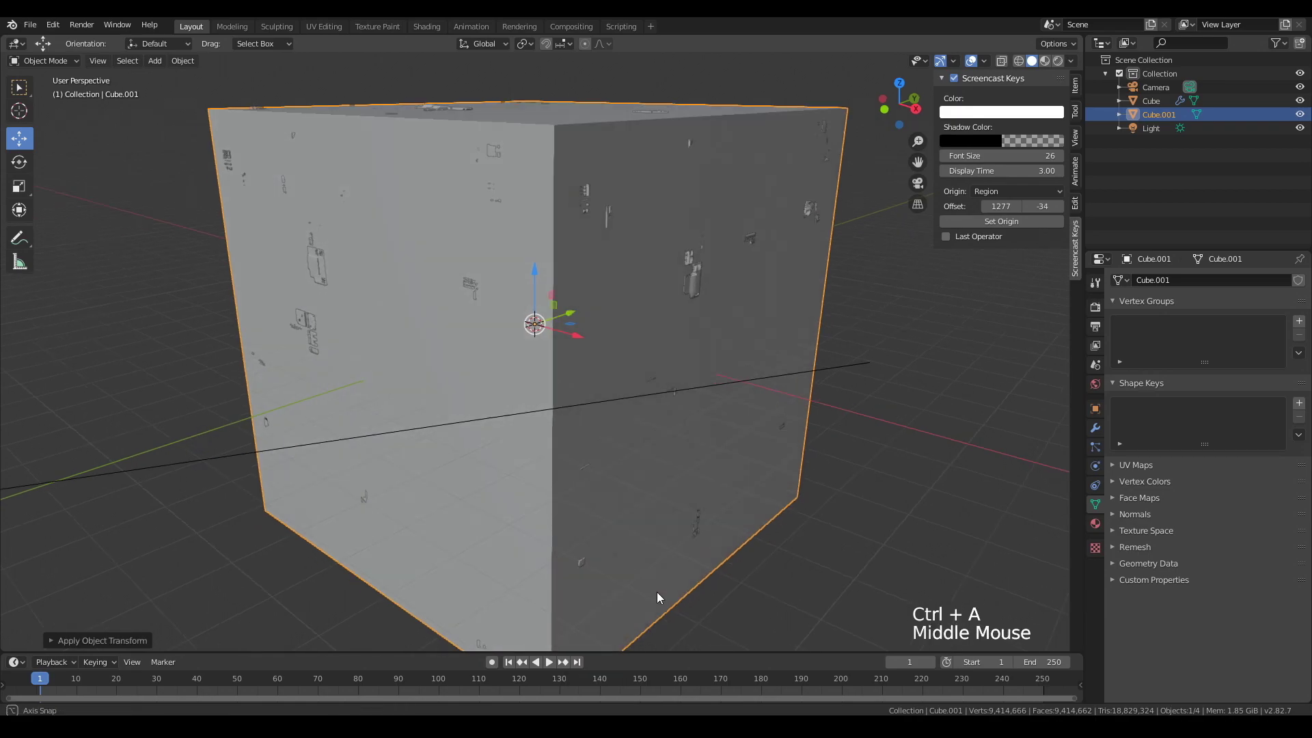
Step: Subdivide the whole outer cube mesh four times and return to Object Mode
key(Tab)
scroll(658, 592, down, 2)
key(w)
click(633, 384)
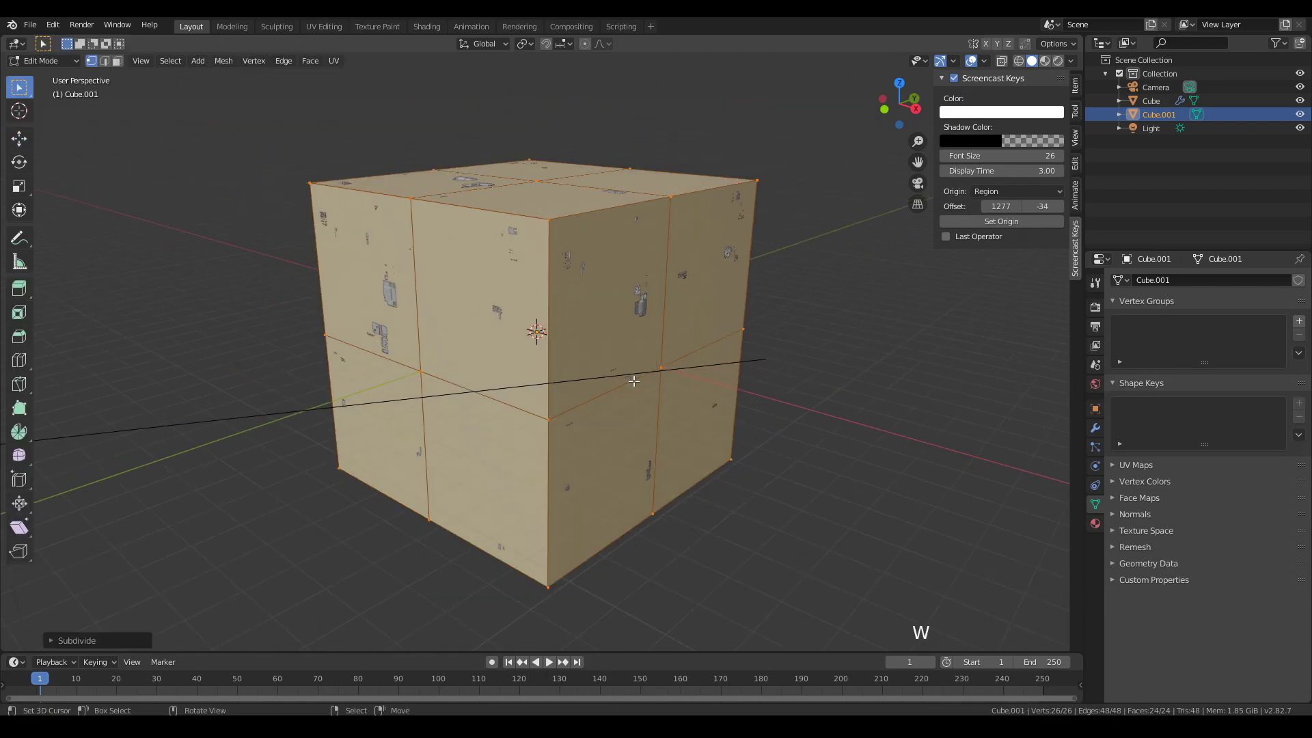
key(w)
click(634, 380)
key(w)
click(634, 380)
key(w)
click(634, 380)
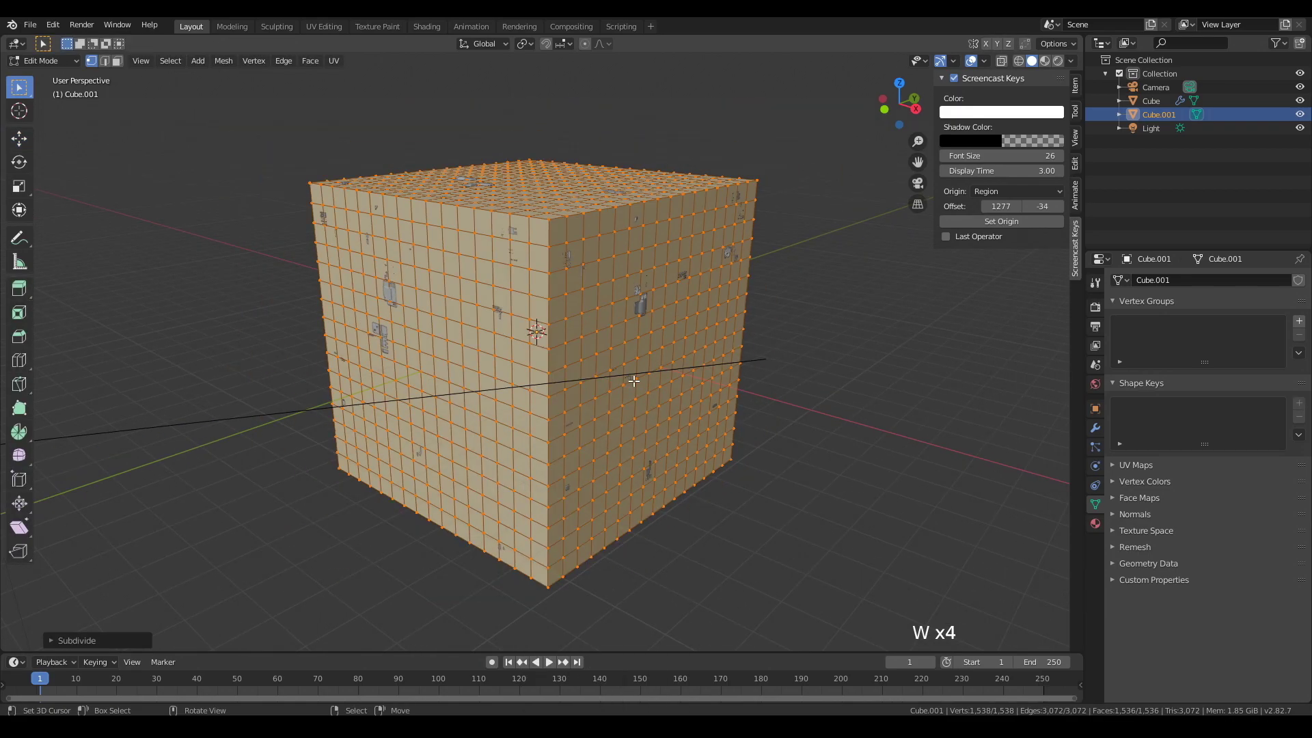
key(Tab)
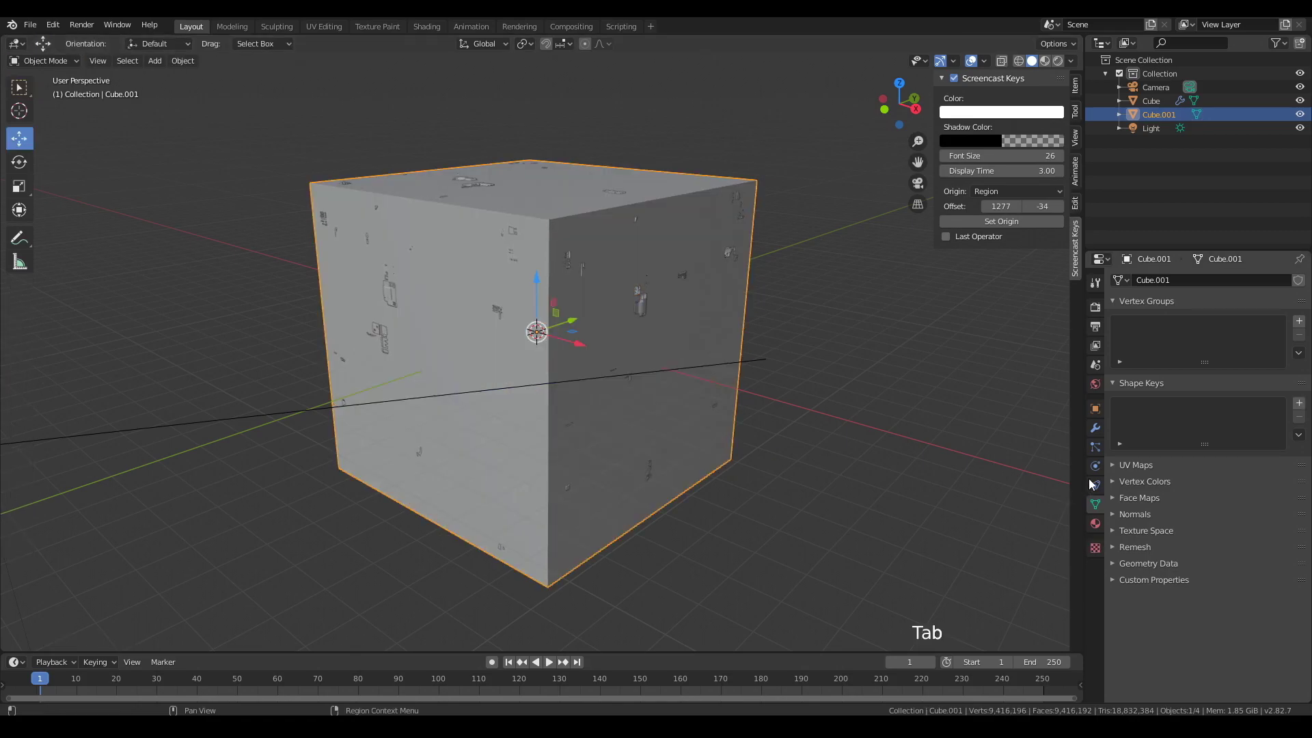
key(Tab)
key(Tab)
Step: Add a Wireframe modifier to the outer cube and check its grid against the greebled surface
click(1095, 428)
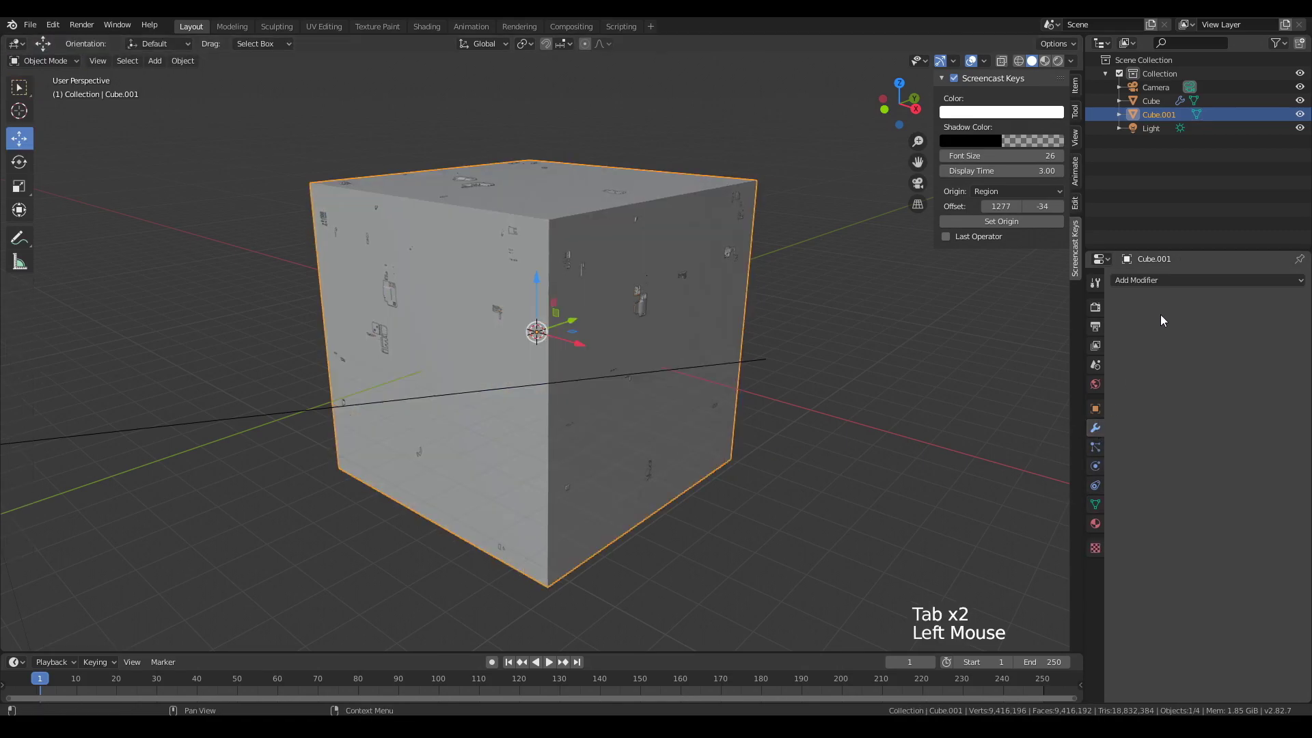
click(1154, 280)
click(1034, 536)
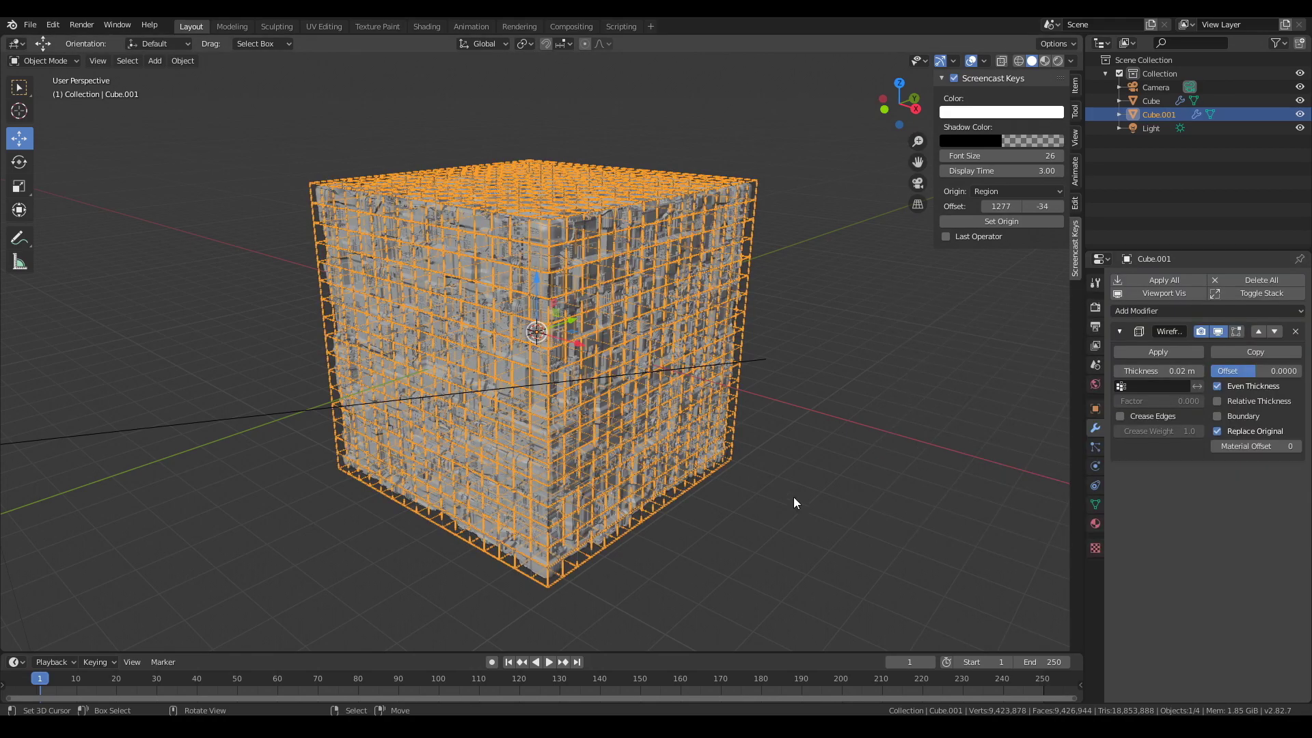
right_click(618, 507)
scroll(619, 526, up, 3)
middle_drag(618, 530, 1056, 129)
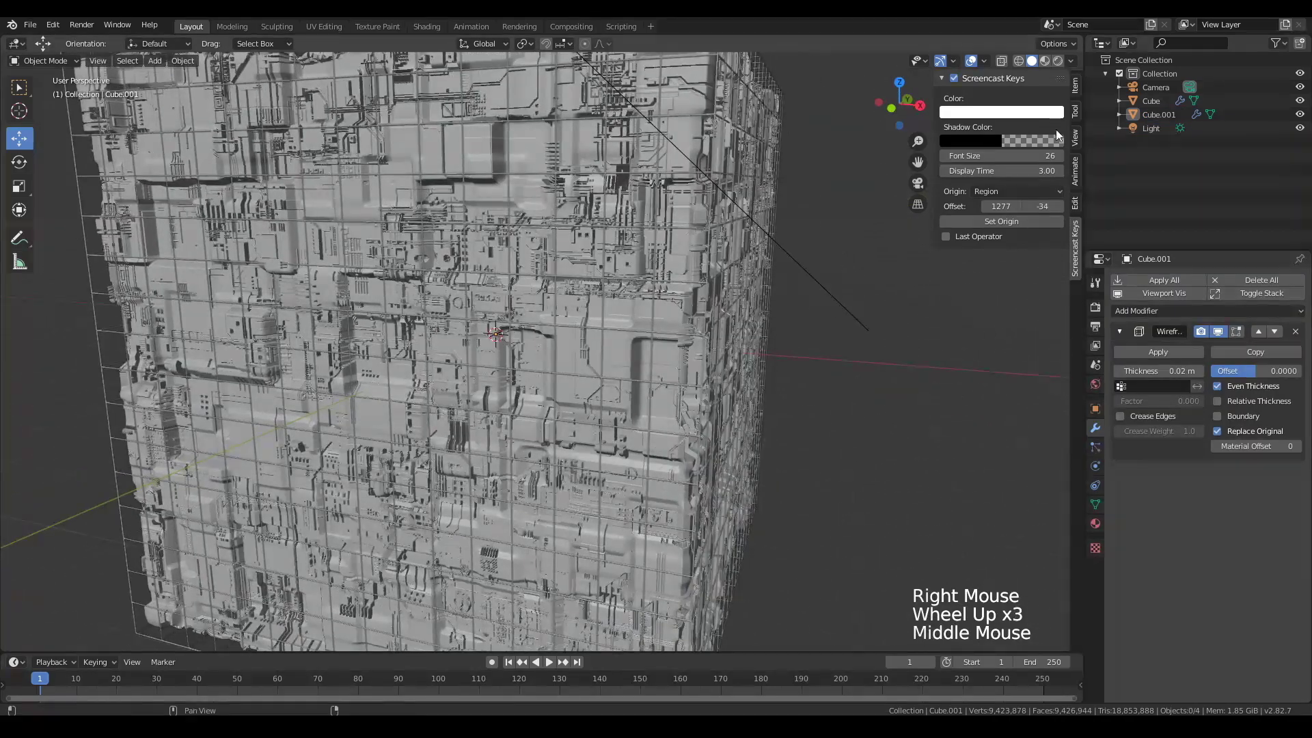
Step: Enable Crease Edges on the outer cube's Wireframe modifier and set its thickness to 0.045 m
right_click(777, 80)
click(1075, 86)
shift+middle_drag(792, 445, 806, 378)
right_click(695, 451)
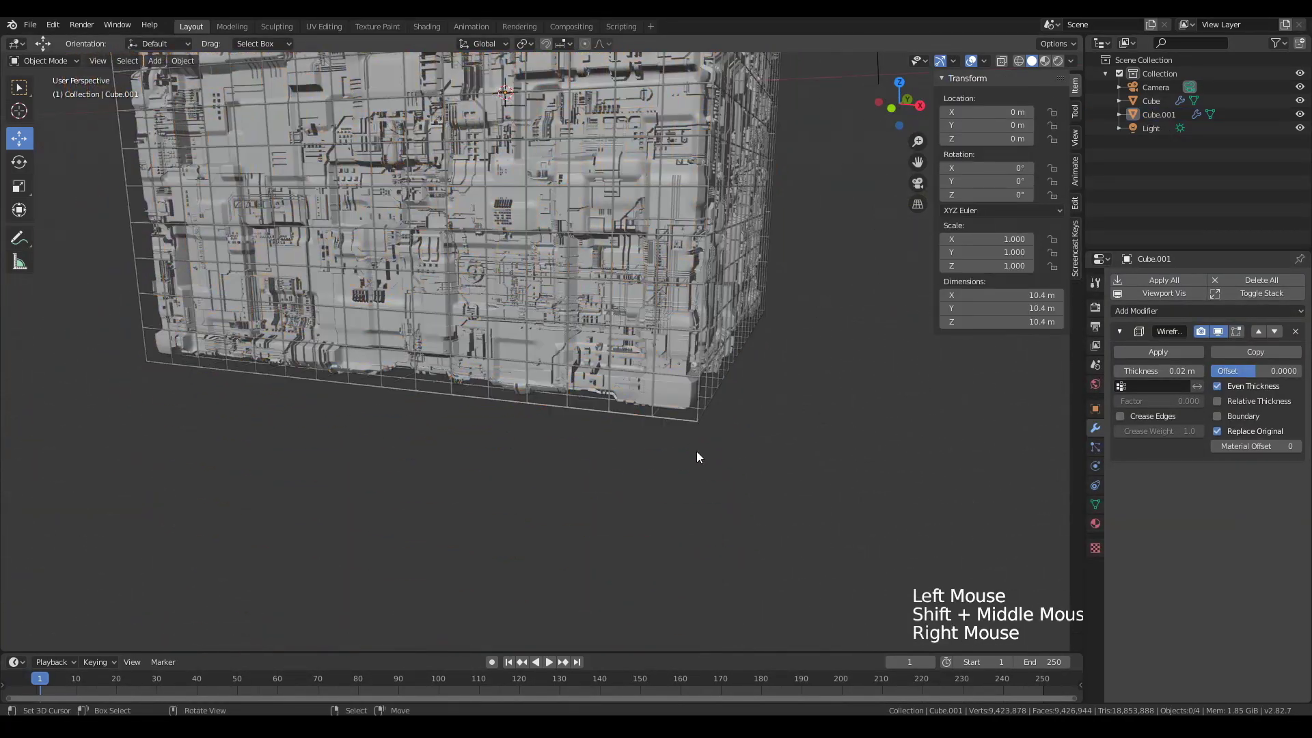
scroll(814, 514, up, 3)
shift+middle_drag(815, 514, 783, 524)
scroll(778, 528, up, 2)
right_click(790, 571)
shift+middle_drag(790, 571, 635, 555)
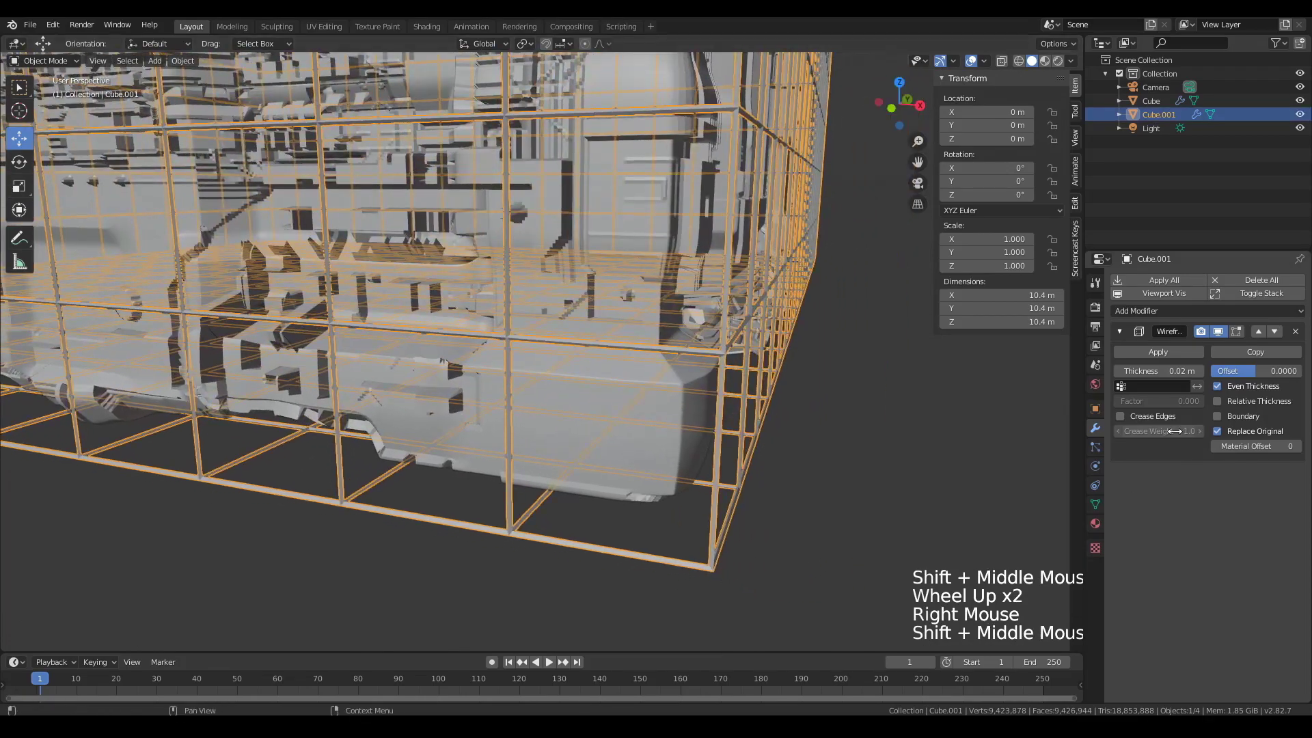
click(1131, 417)
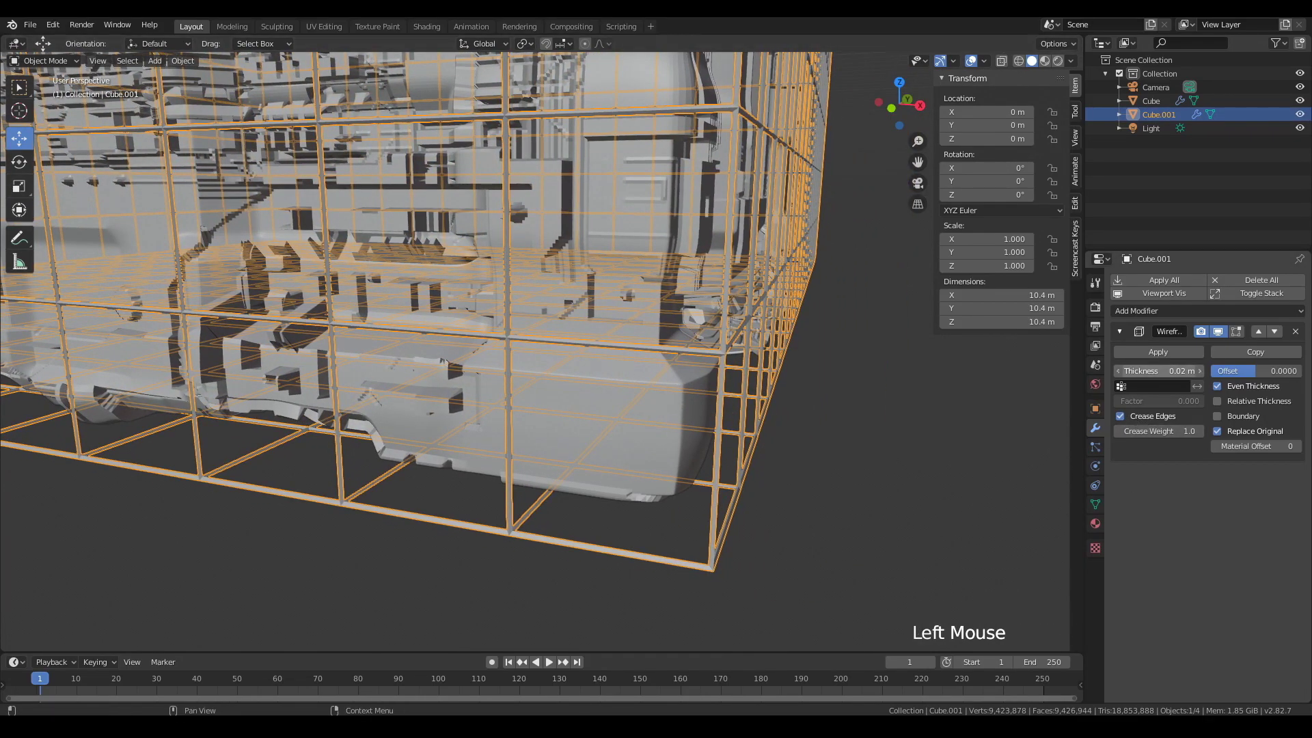
drag(1155, 371, 1204, 371)
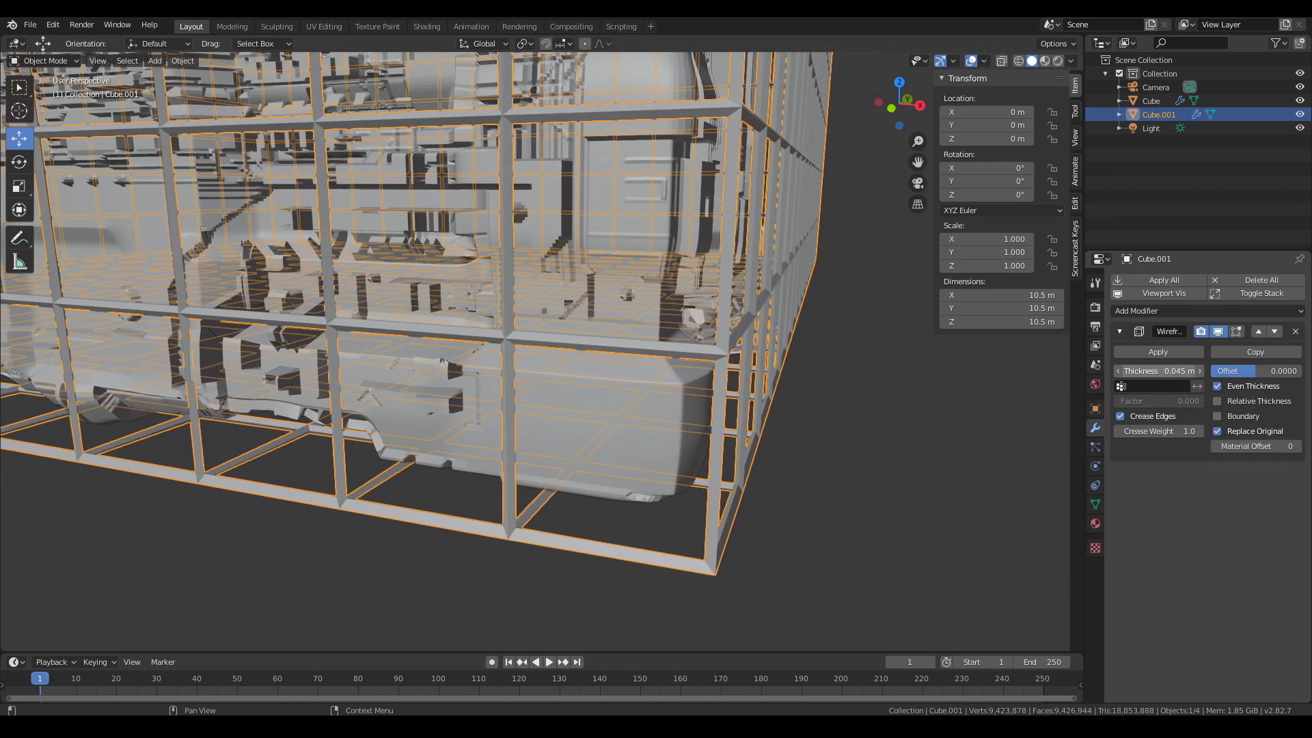
Step: Examine the thickened wireframe grid around the whole Borg cube
scroll(642, 494, down, 5)
right_click(531, 343)
middle_drag(642, 493, 595, 464)
scroll(624, 403, down, 3)
middle_drag(595, 465, 588, 499)
shift+middle_drag(588, 499, 624, 519)
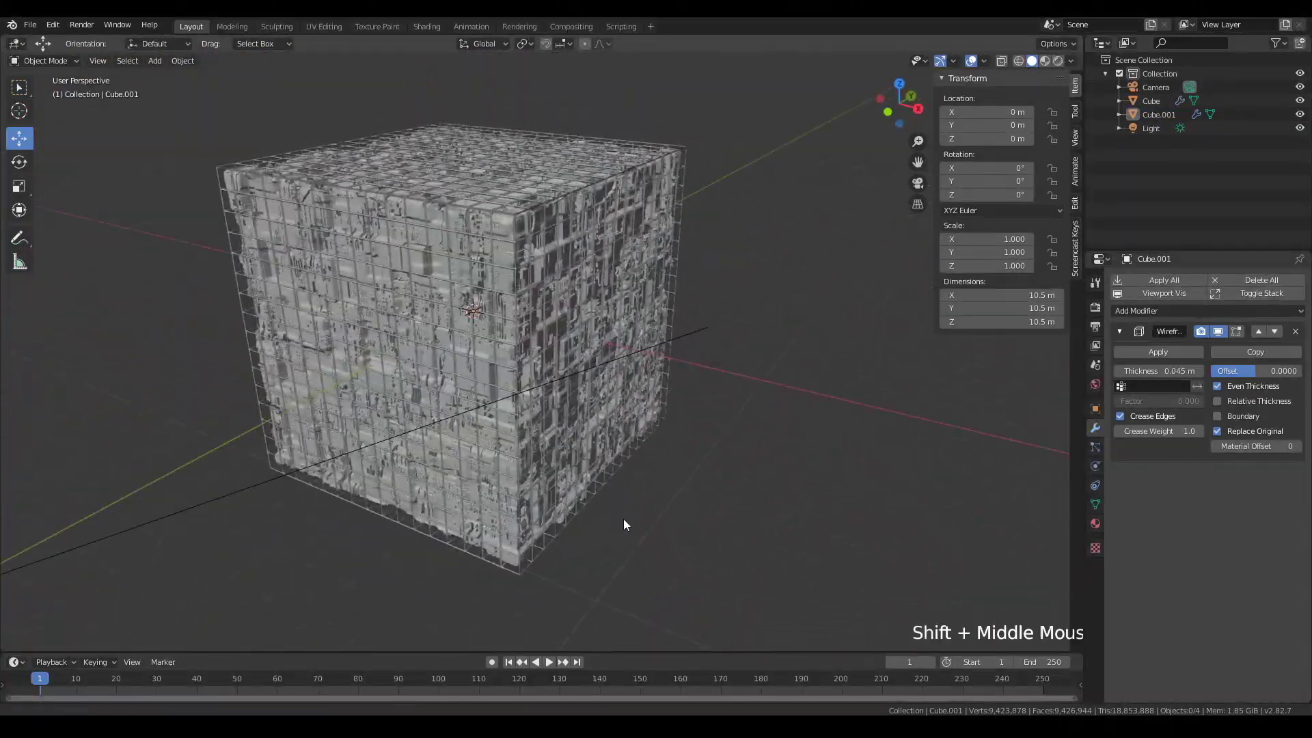
Step: Select a random set of edges on the wireframe cube's mesh, using a percentage below 50%
scroll(577, 564, up, 2)
right_click(564, 585)
key(Tab)
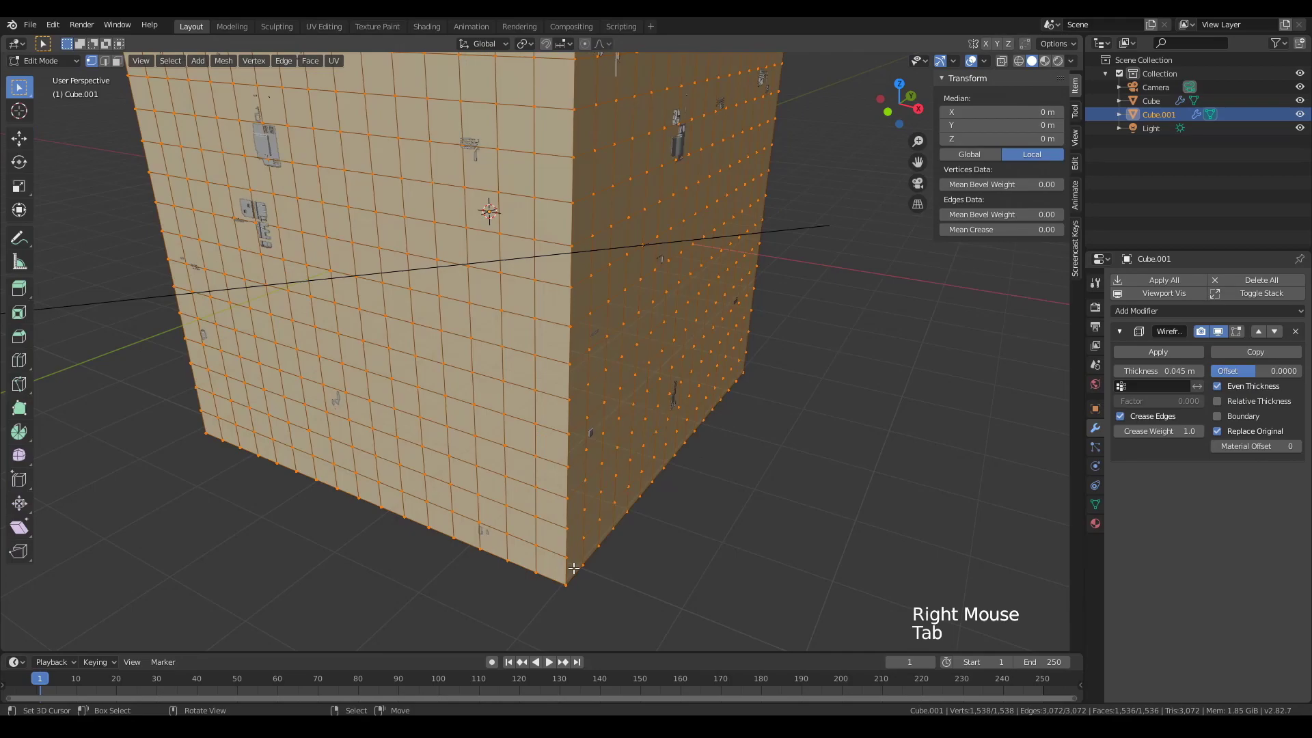
key(alt+a)
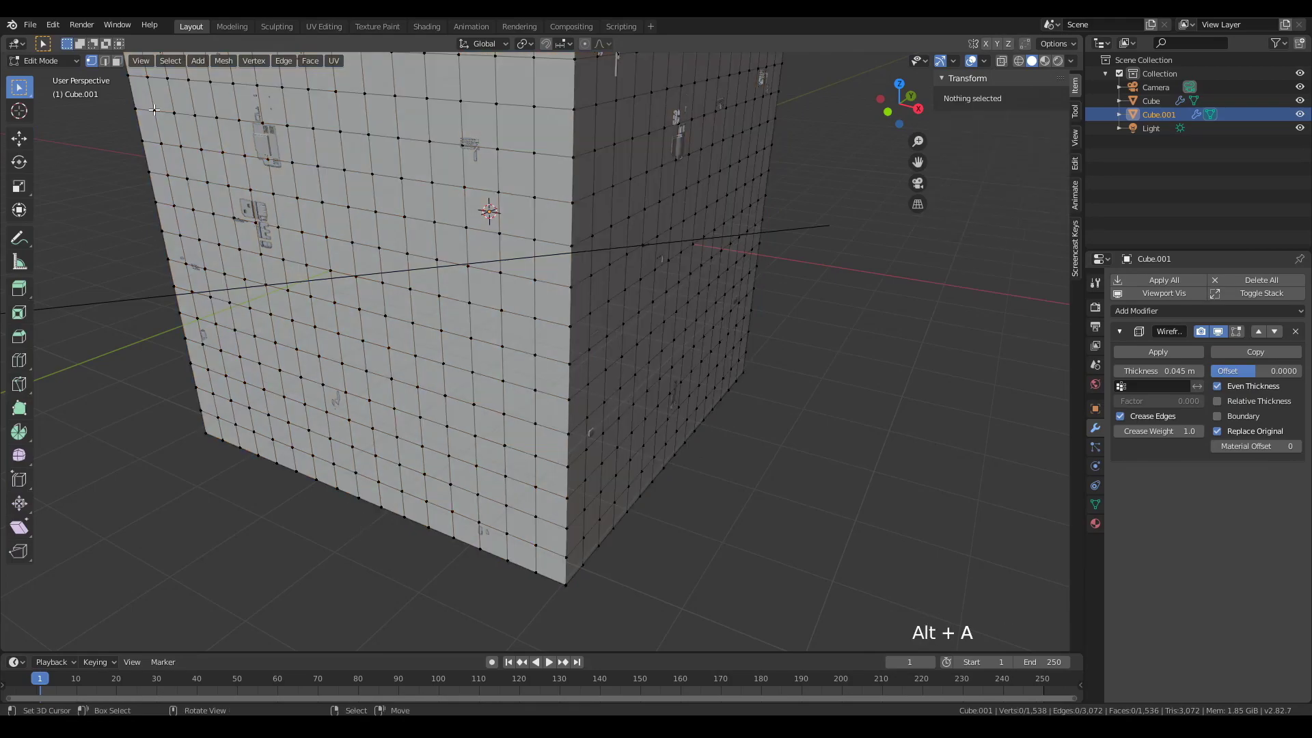
click(103, 60)
click(170, 61)
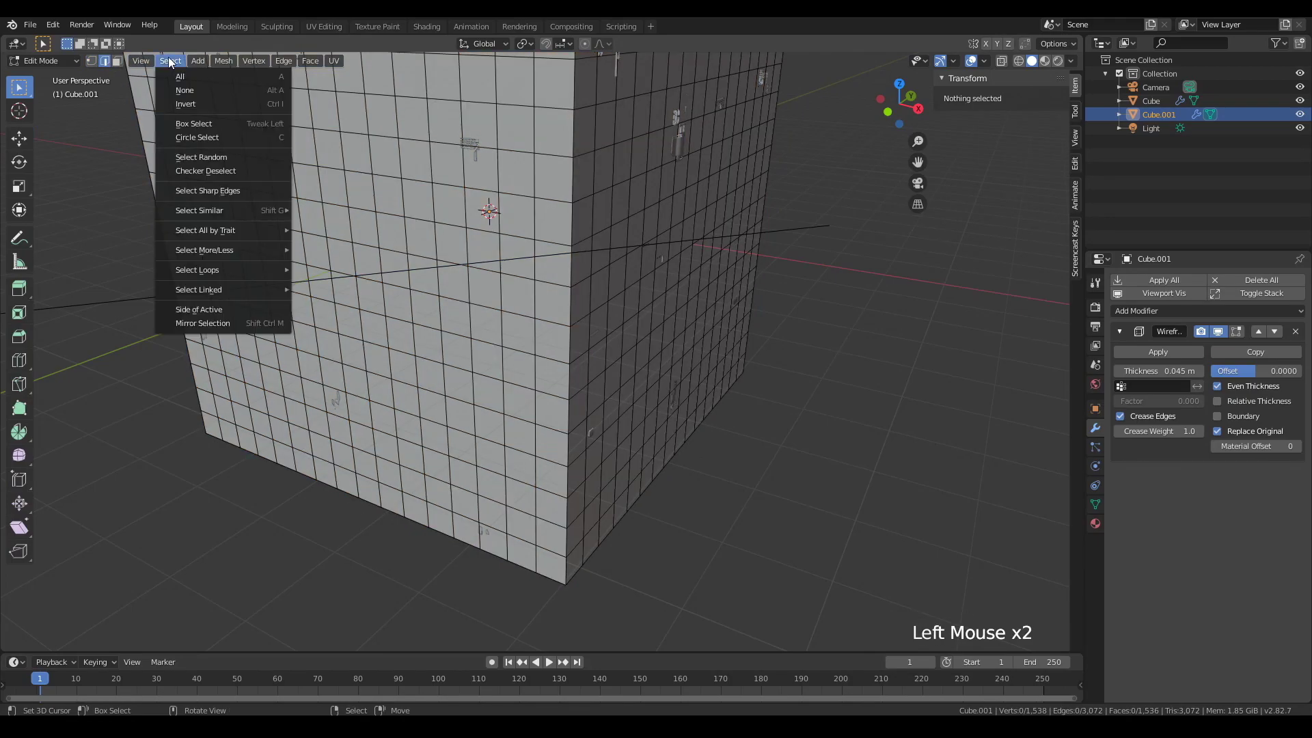
mouse_move(196, 207)
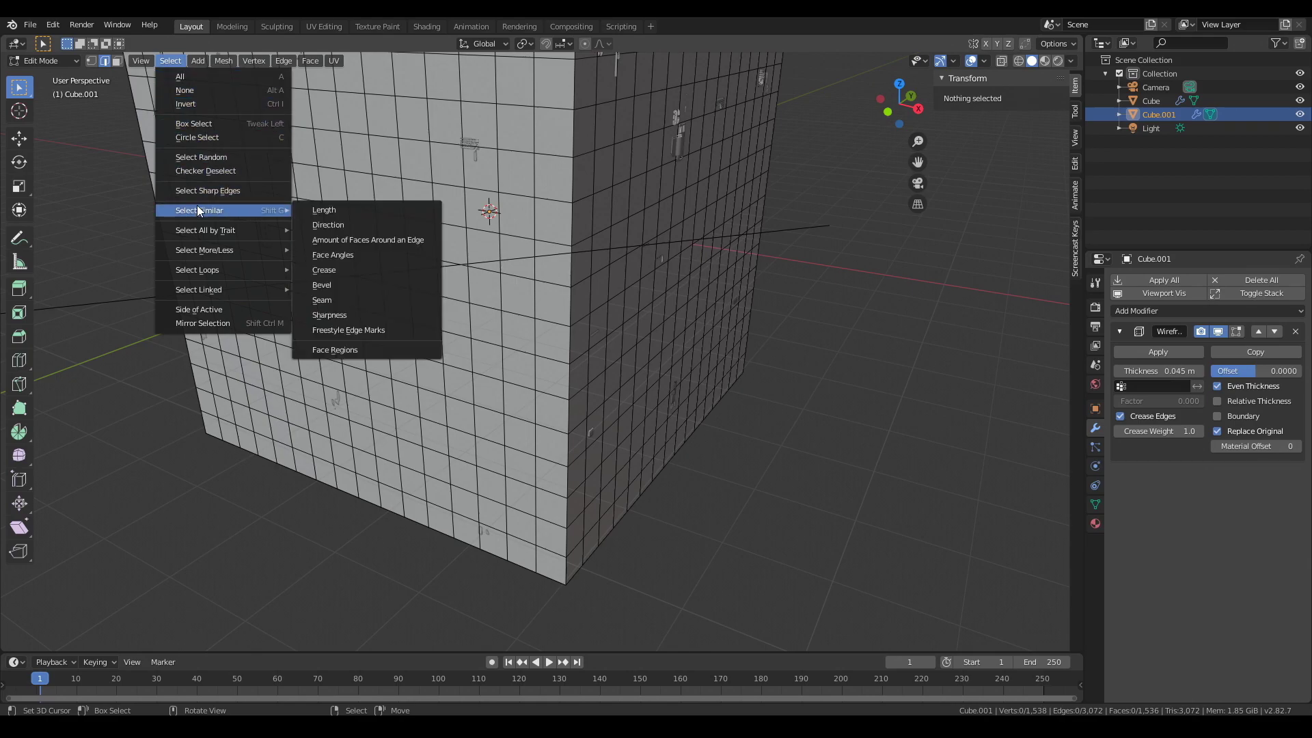
click(223, 158)
click(57, 641)
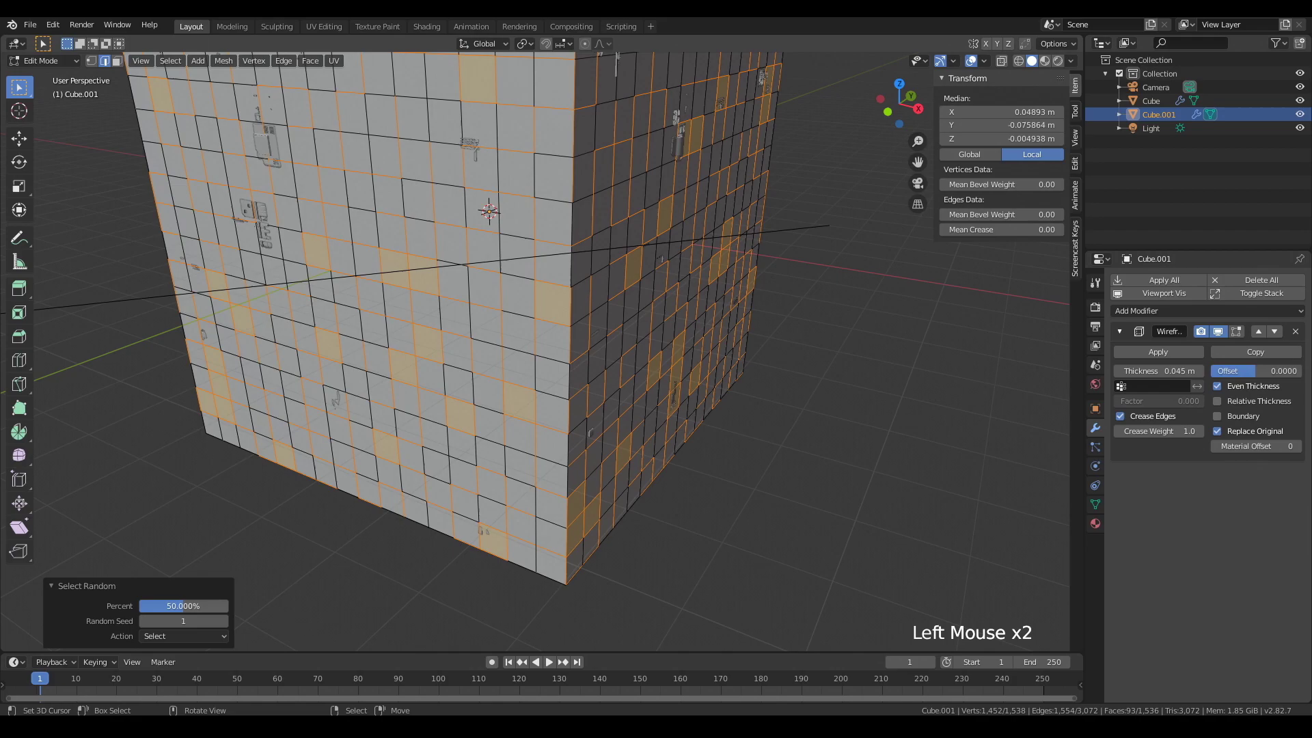
drag(183, 606, 169, 607)
click(201, 589)
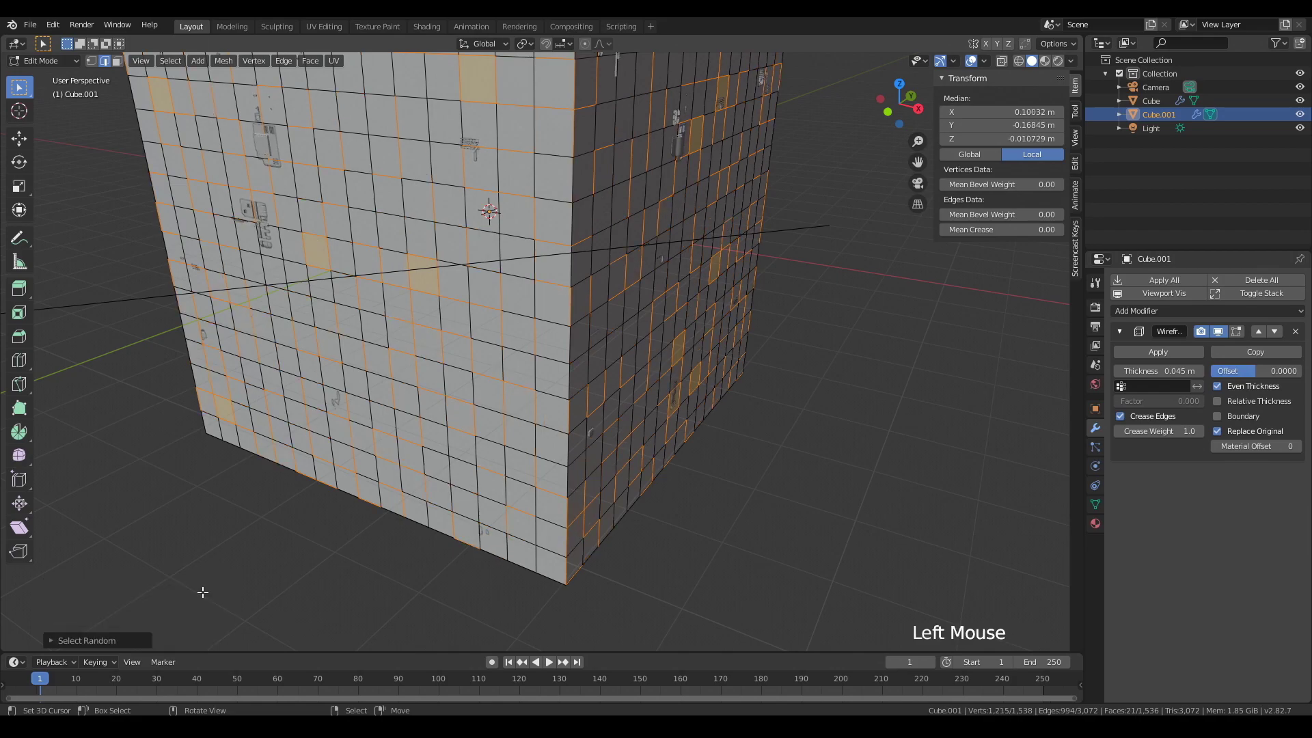
Step: Dissolve the randomly selected edges to break the regular grid into irregular panels, and return to Object Mode
scroll(458, 470, down, 2)
middle_drag(457, 470, 391, 446)
shift+middle_drag(391, 447, 429, 455)
key(x)
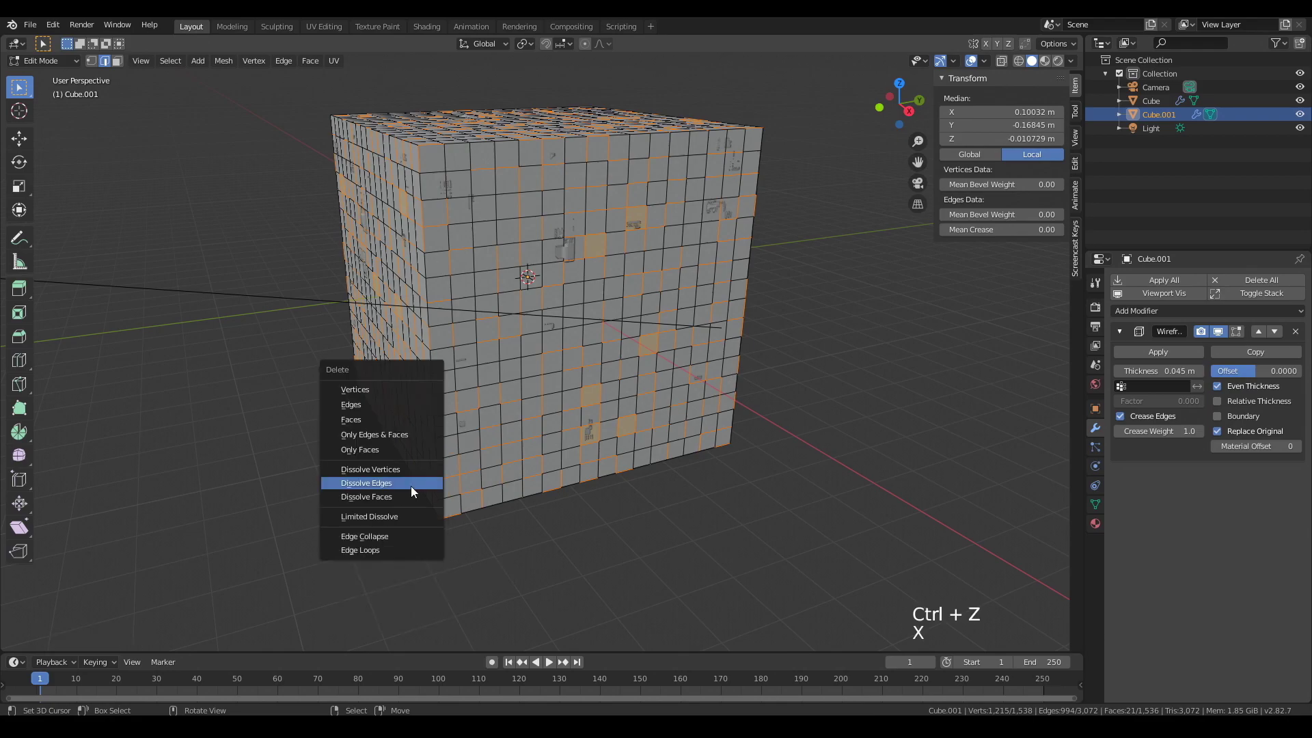
click(412, 486)
middle_drag(411, 484, 480, 499)
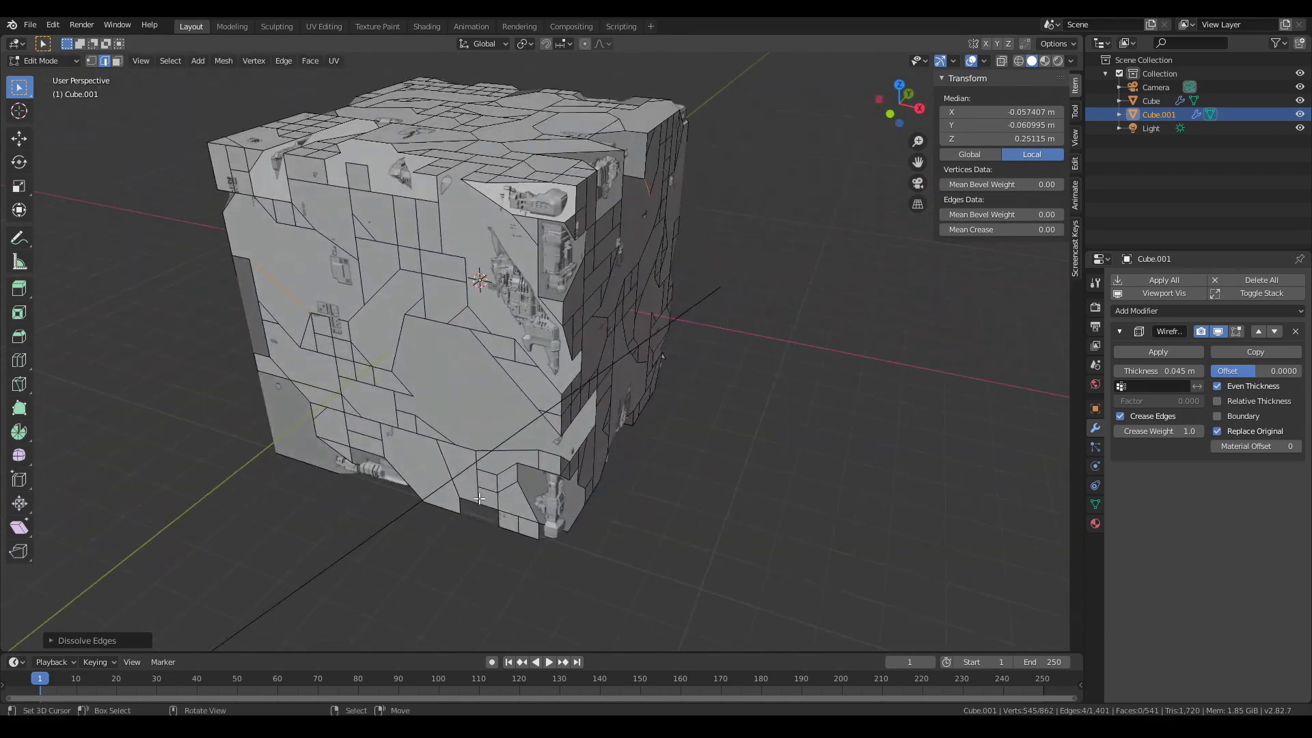
key(Tab)
Step: Set the solid viewport's colour mode to Random so each object gets its own colour
right_click(601, 566)
middle_drag(601, 566, 552, 522)
click(1071, 60)
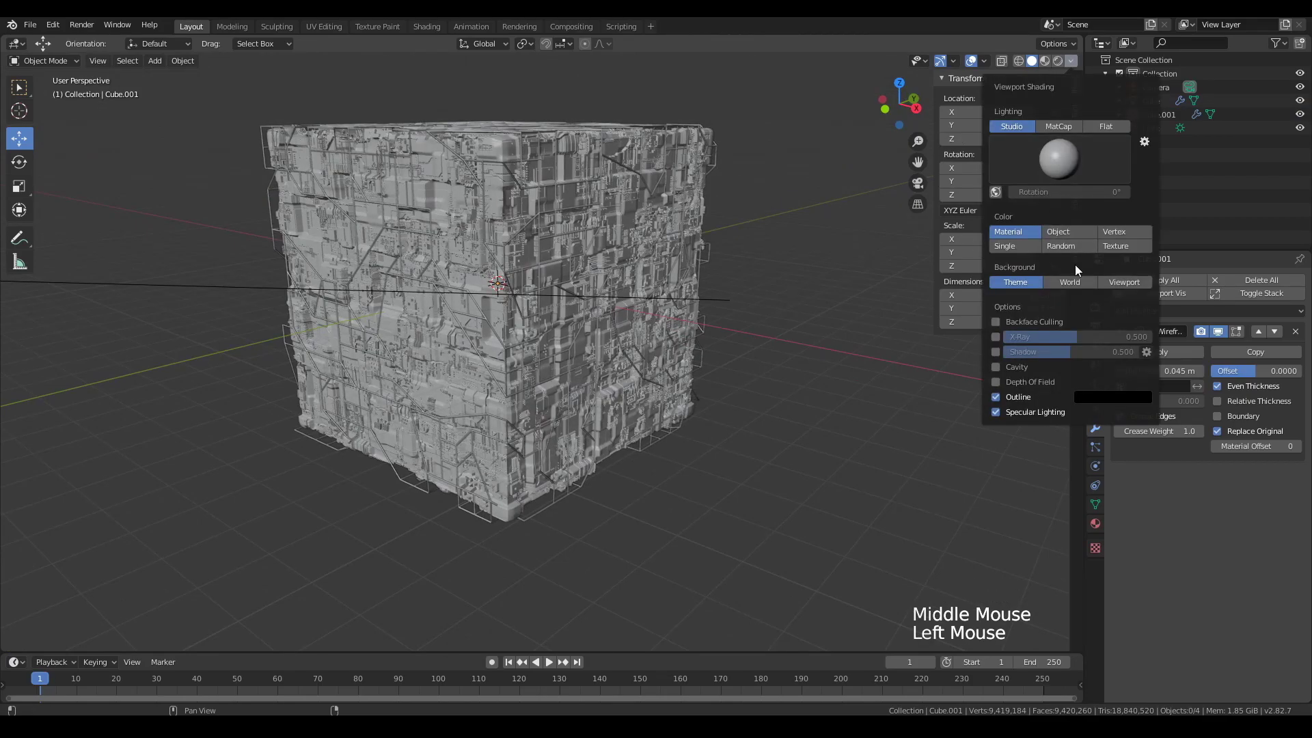
click(1080, 246)
right_click(648, 454)
Step: Rename the outer wireframe cube as Scaffold
click(1153, 114)
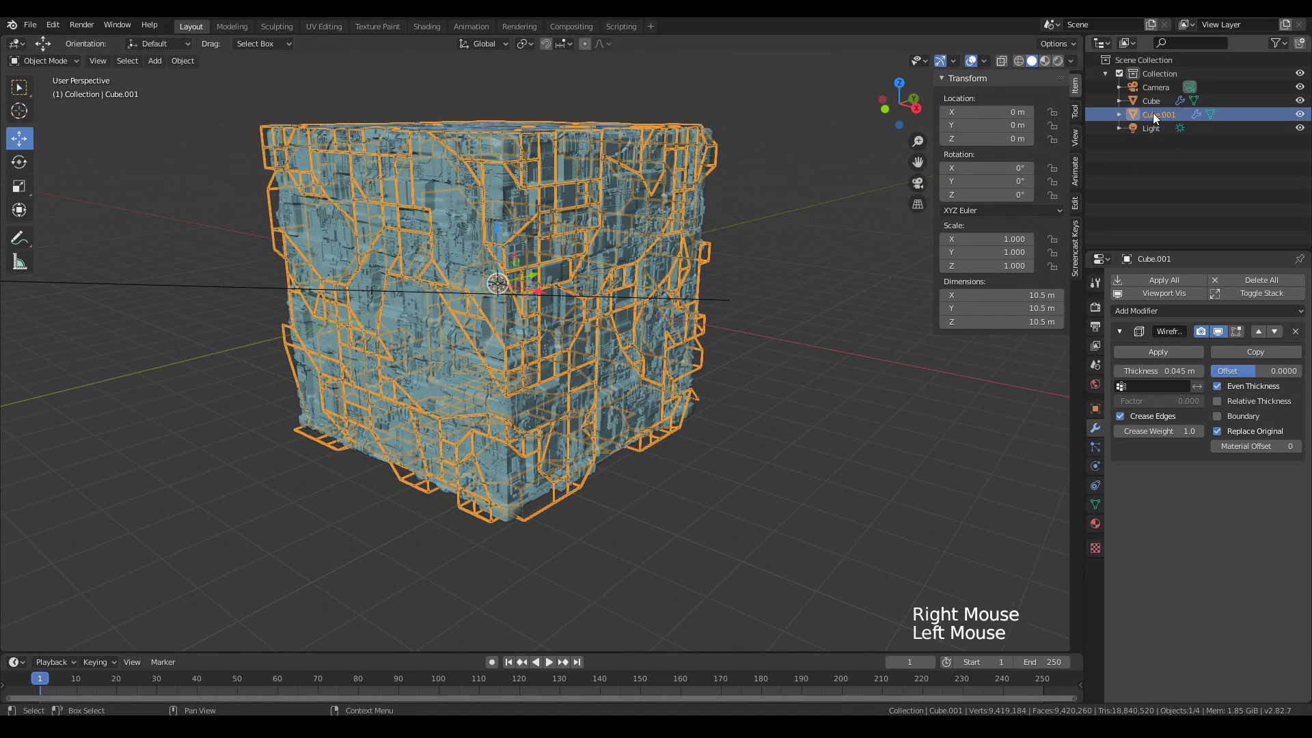
double_click(1153, 114)
text(Scaffold)
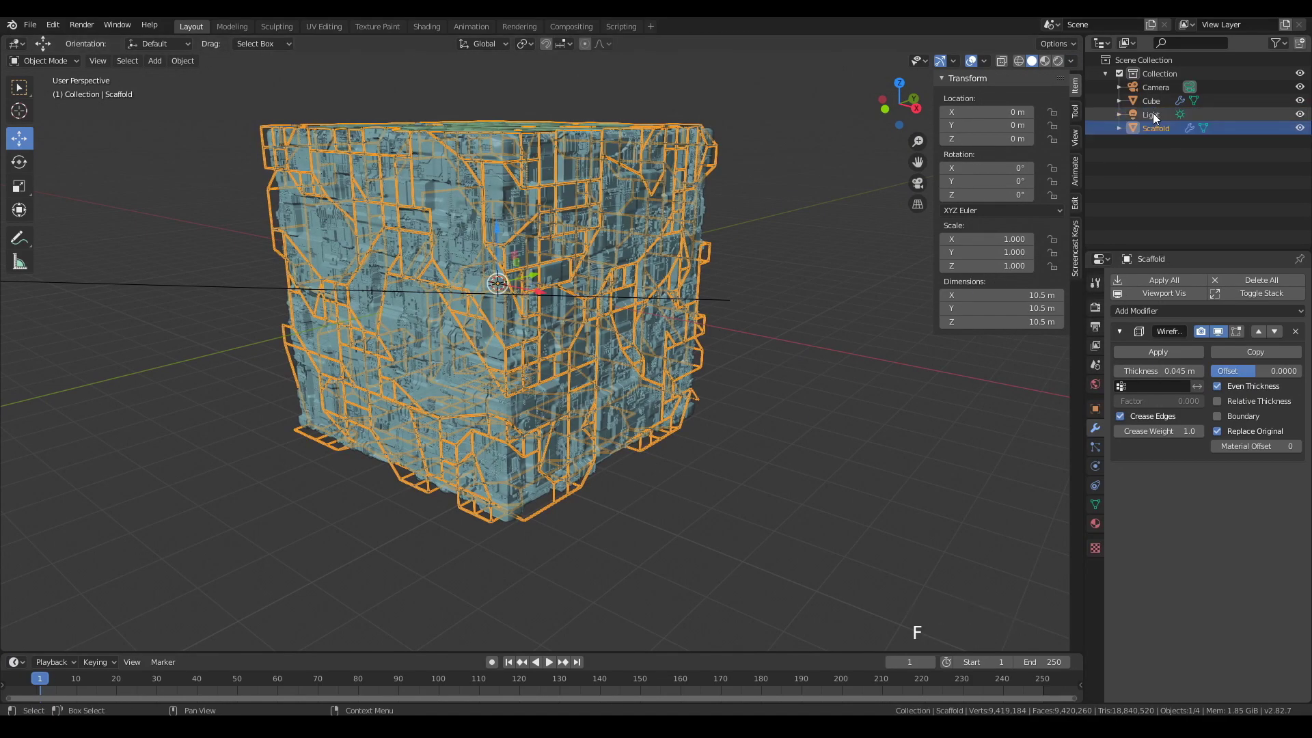
right_click(790, 435)
Step: Add a new subdivided cube around the Borg cube, scaled to about 10.3 m, with a 0.02 m thick Wireframe modifier
scroll(684, 432, up, 2)
middle_drag(646, 427, 594, 479)
shift+middle_drag(695, 440, 635, 499)
middle_drag(615, 478, 854, 418)
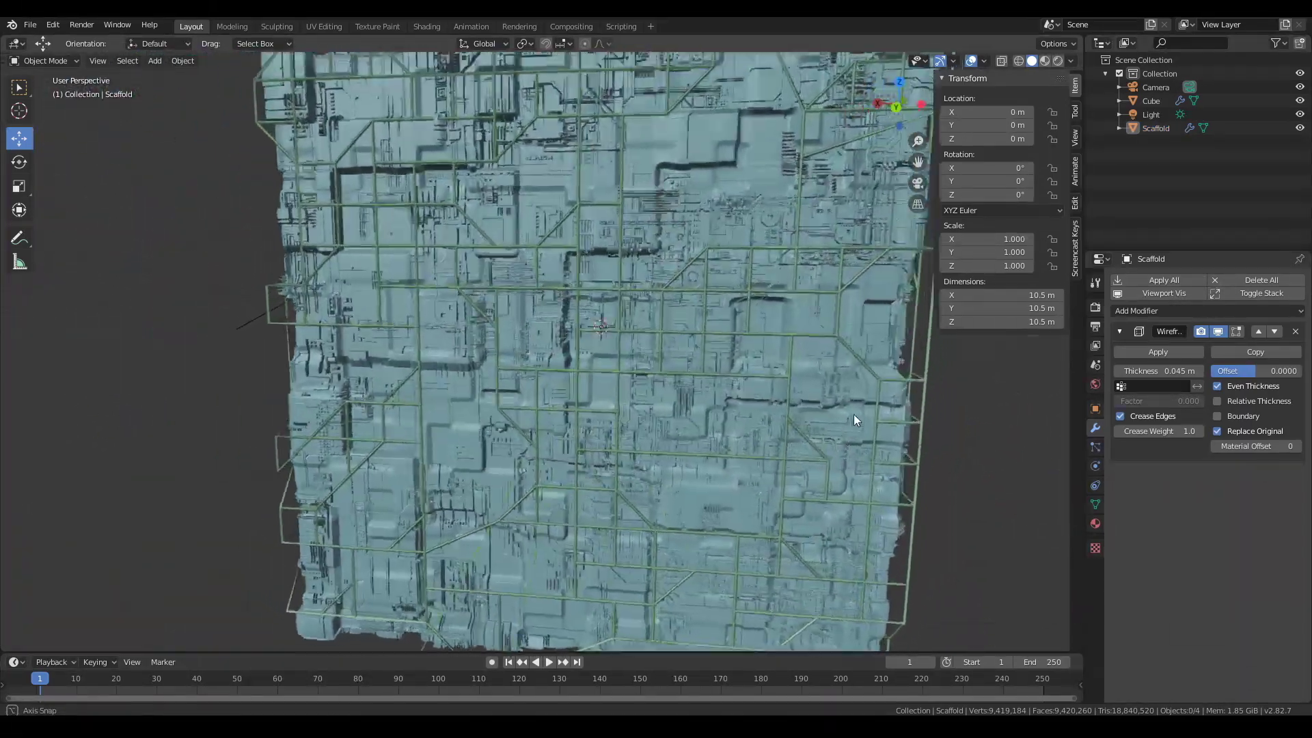
scroll(854, 414, down, 3)
middle_drag(677, 444, 650, 462)
key(shift+a)
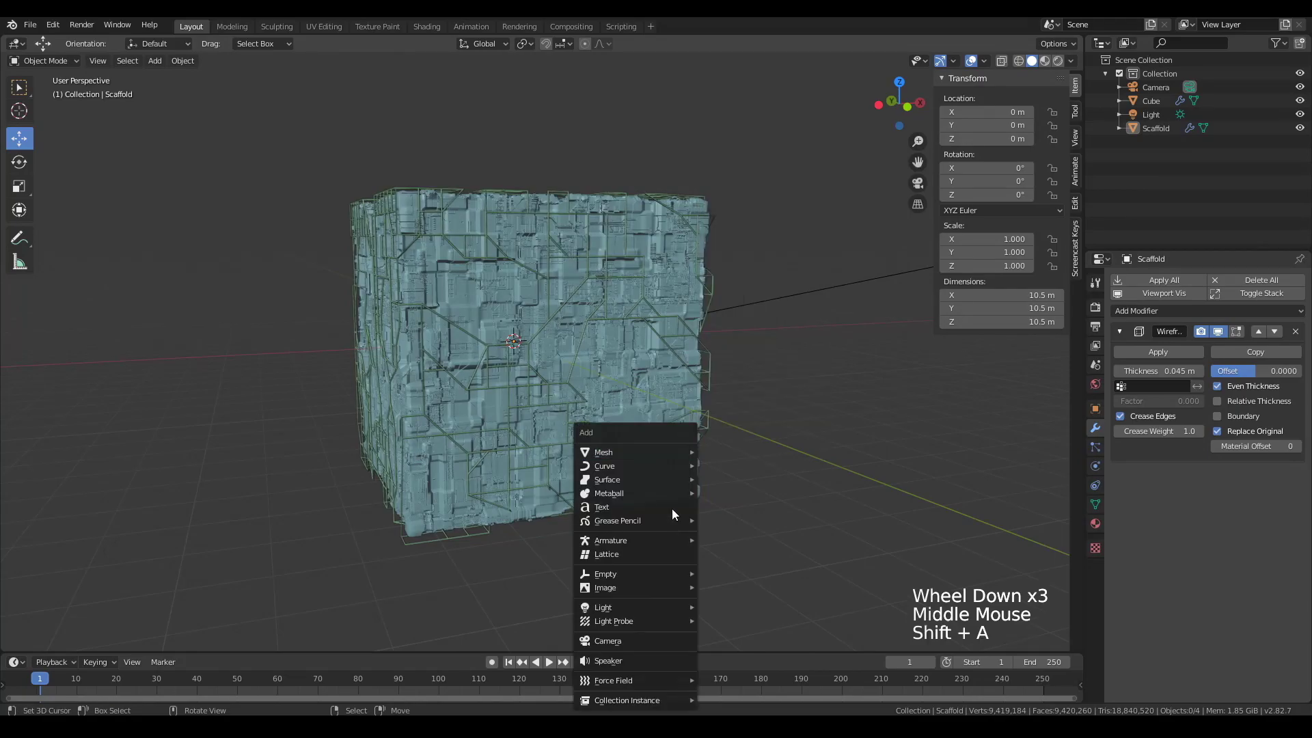
mouse_move(654, 452)
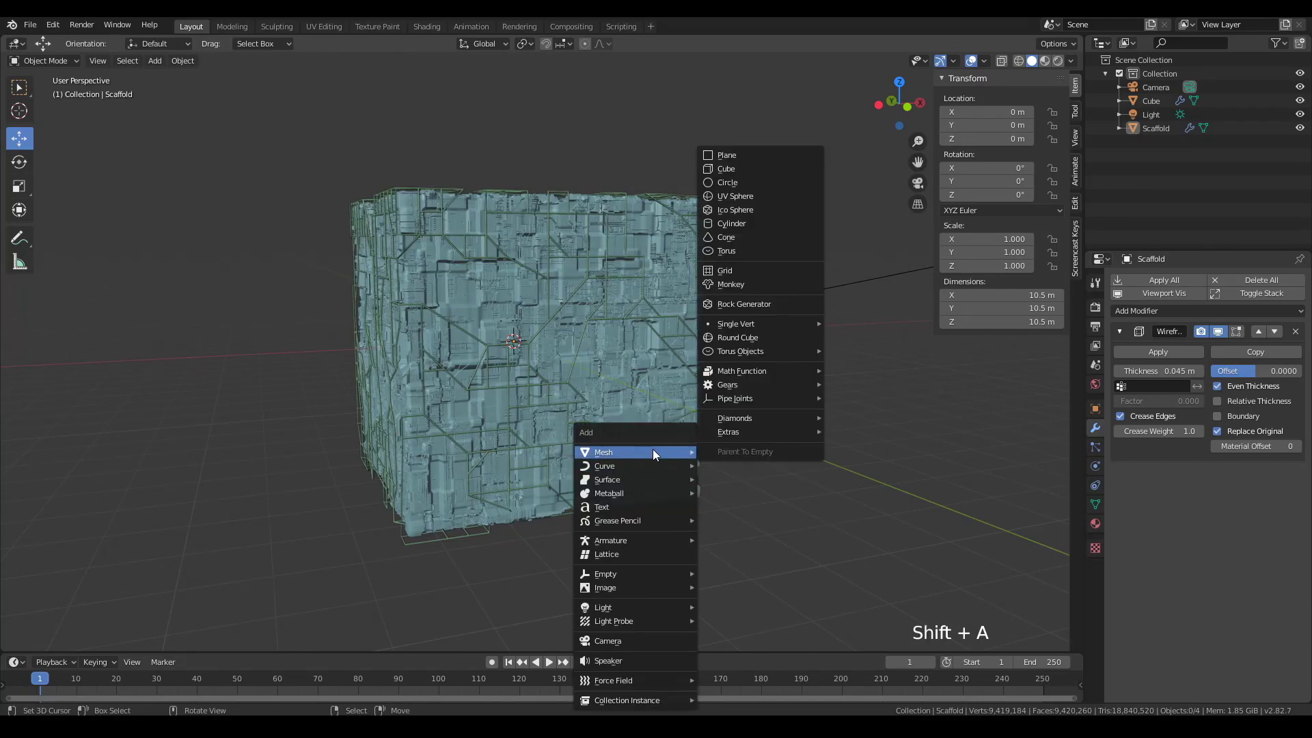
click(744, 171)
scroll(744, 170, up, 2)
key(s)
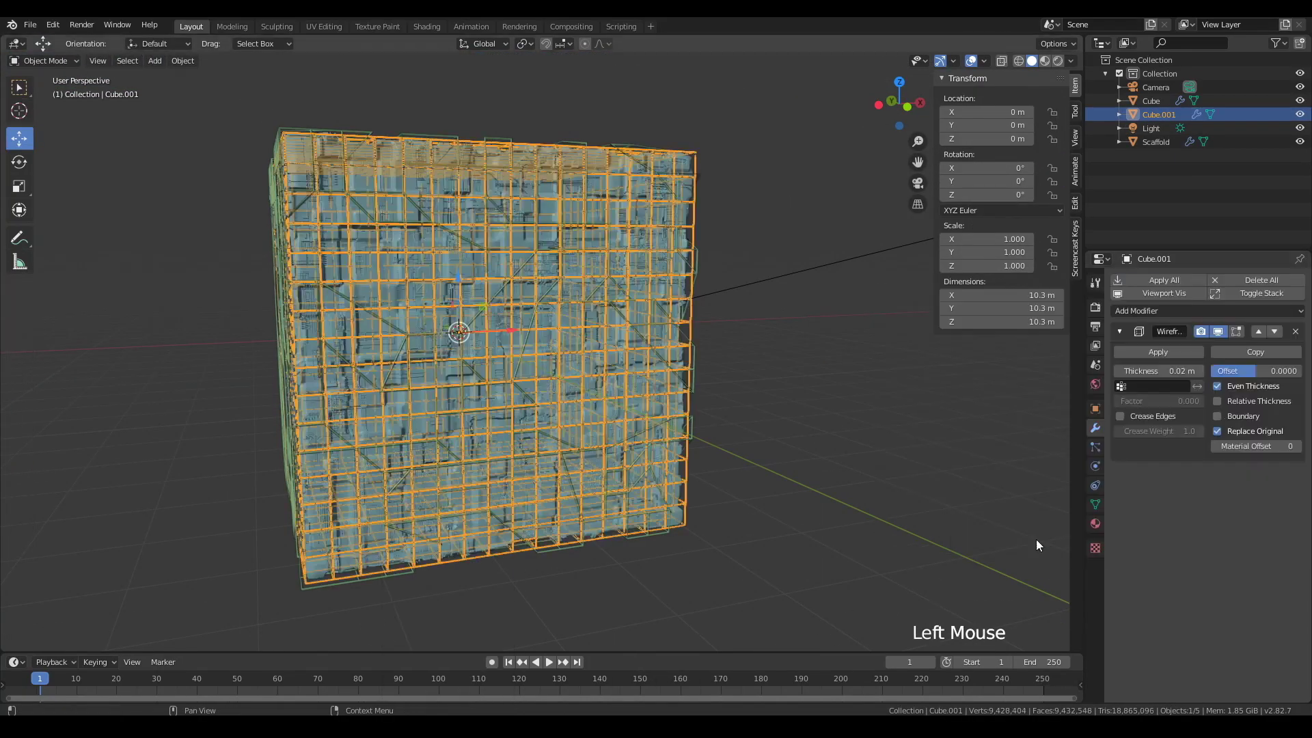
Step: Dissolve a random selection of edges on the new wireframe cube to break up its regular grid
key(Tab)
key(alt+a)
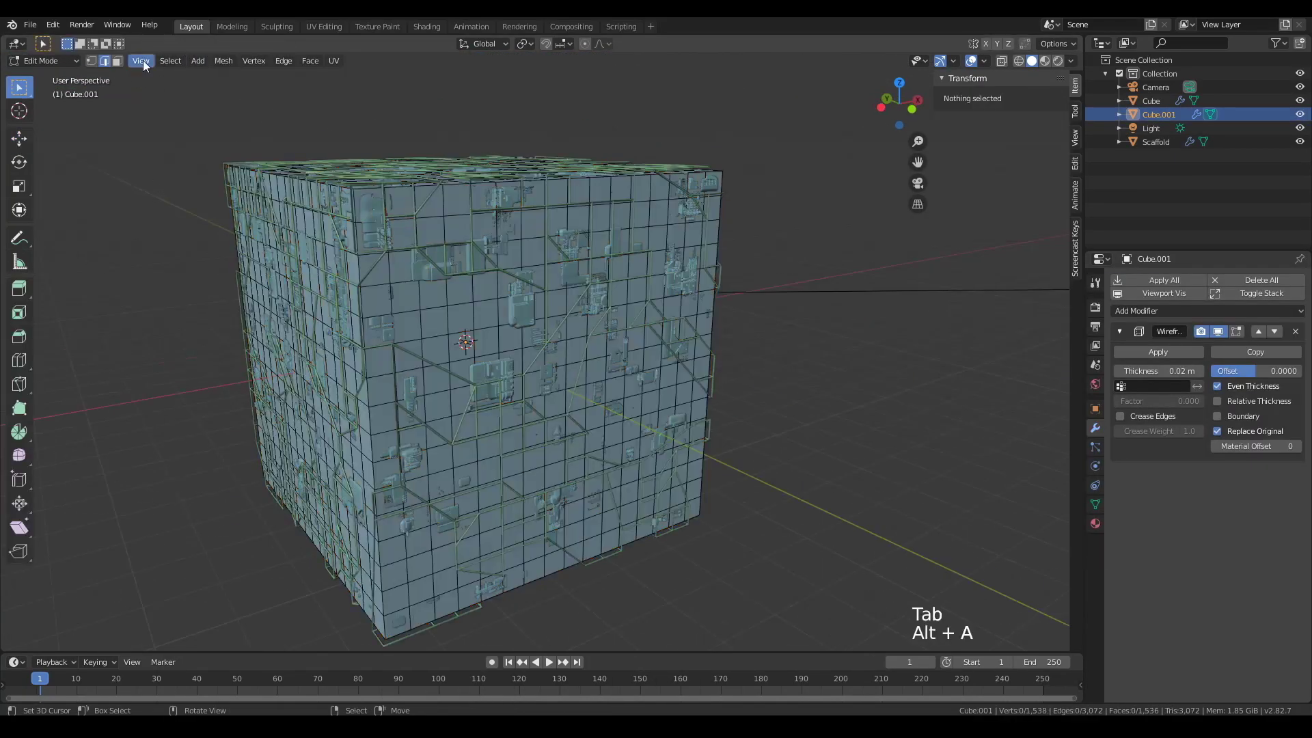
key(x)
click(496, 514)
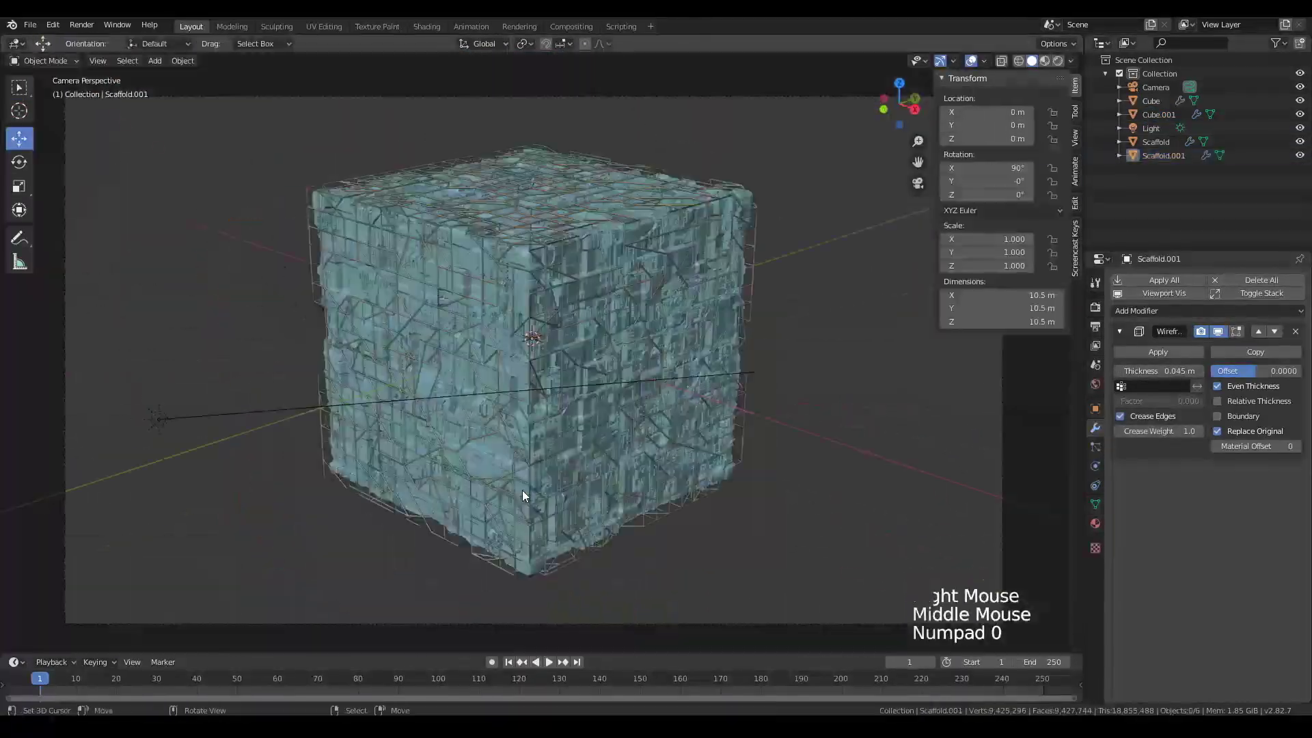
Step: Scale the rotated scaffold copy Scaffold.001 down to about 10.3 m and apply its scale
right_click(522, 490)
key(ctrl+a)
Step: Try an extra scaffold layer by duplicating Scaffold.001 and rotating the duplicate about the global X axis
key(shift+d)
key(r)
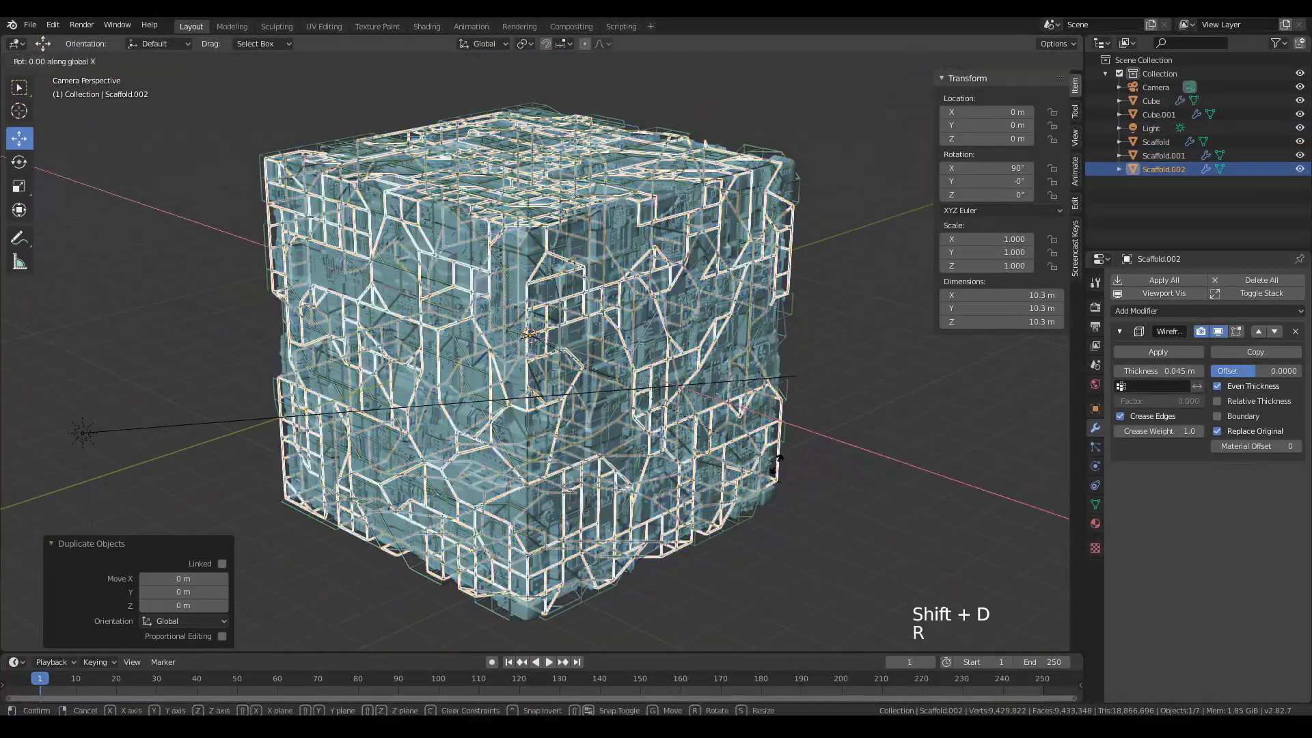
right_click(768, 527)
Step: Select the extra scaffold duplicate among the overlapping wireframes and delete it
right_click(802, 305)
right_click(791, 308)
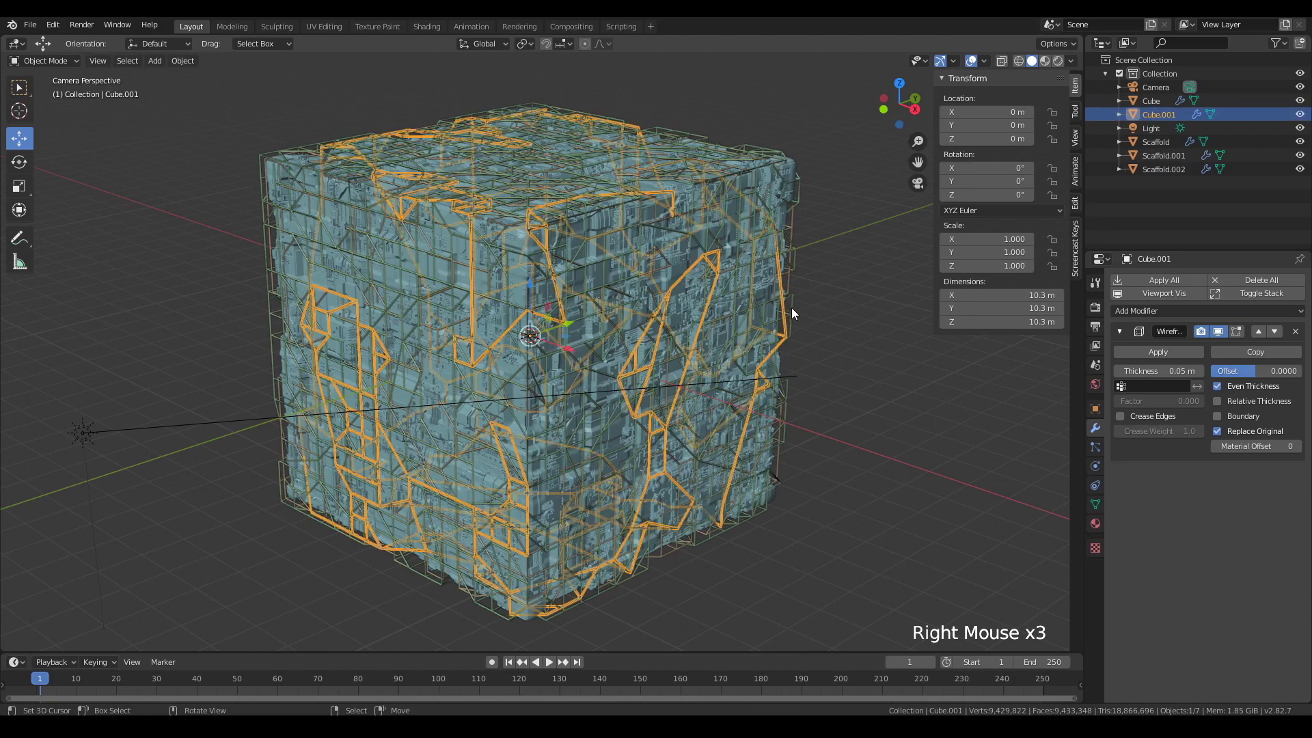
right_click(791, 308)
right_click(791, 308)
key(x)
click(844, 497)
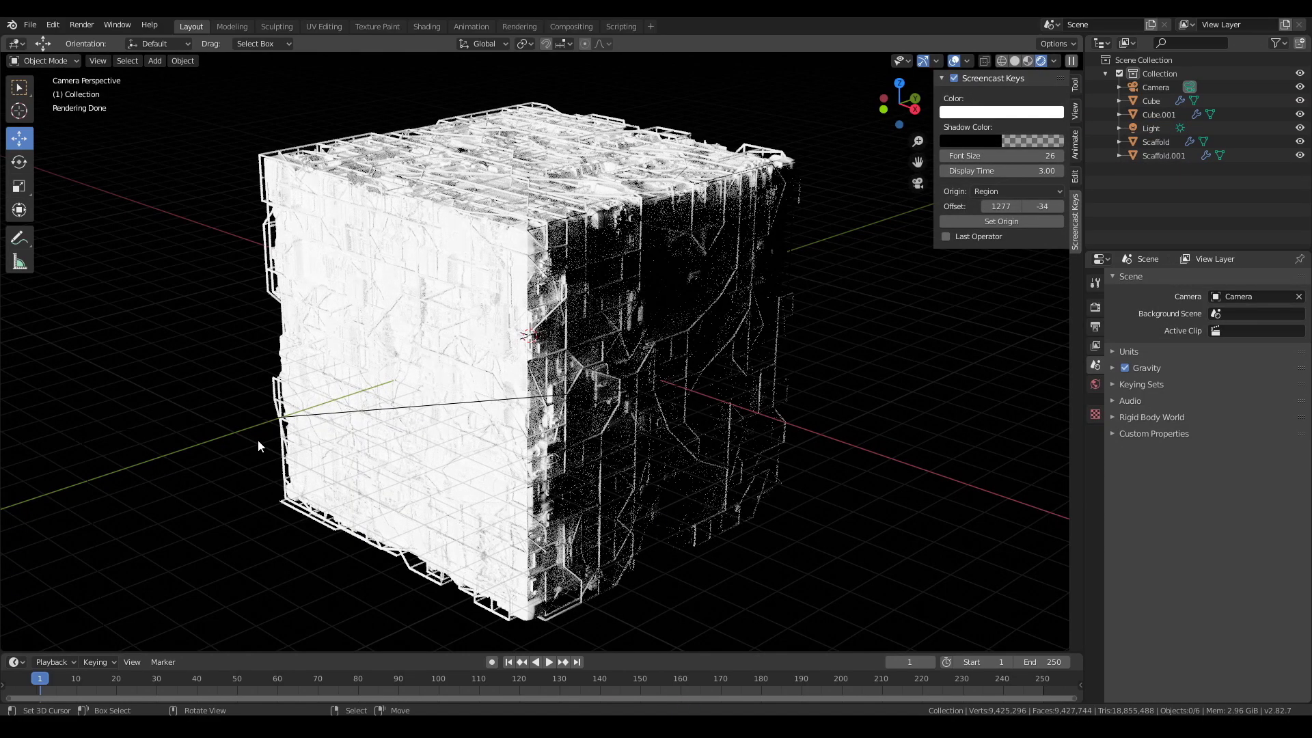
Step: Raise the light to about Z 9.74 m, rotate it 12.3° about the global X axis, and save BorgCube_004.blend
right_click(236, 421)
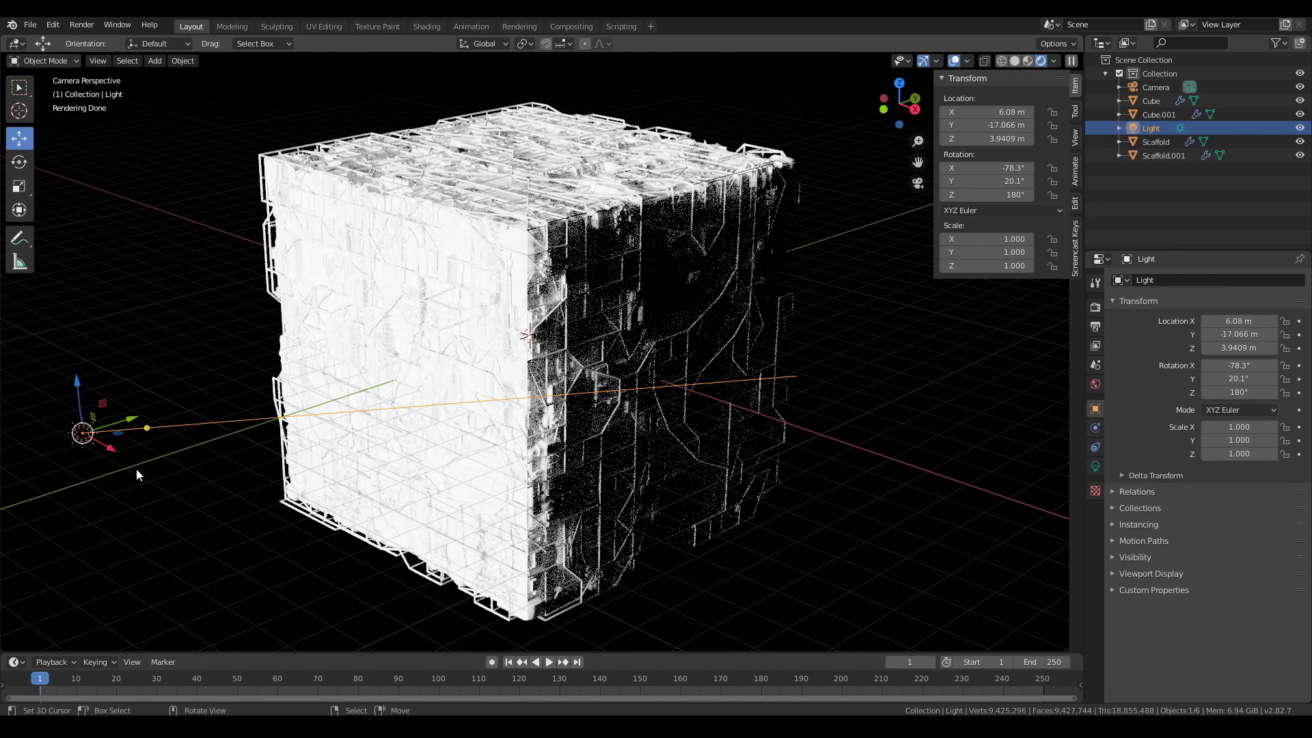
key(ctrl+s)
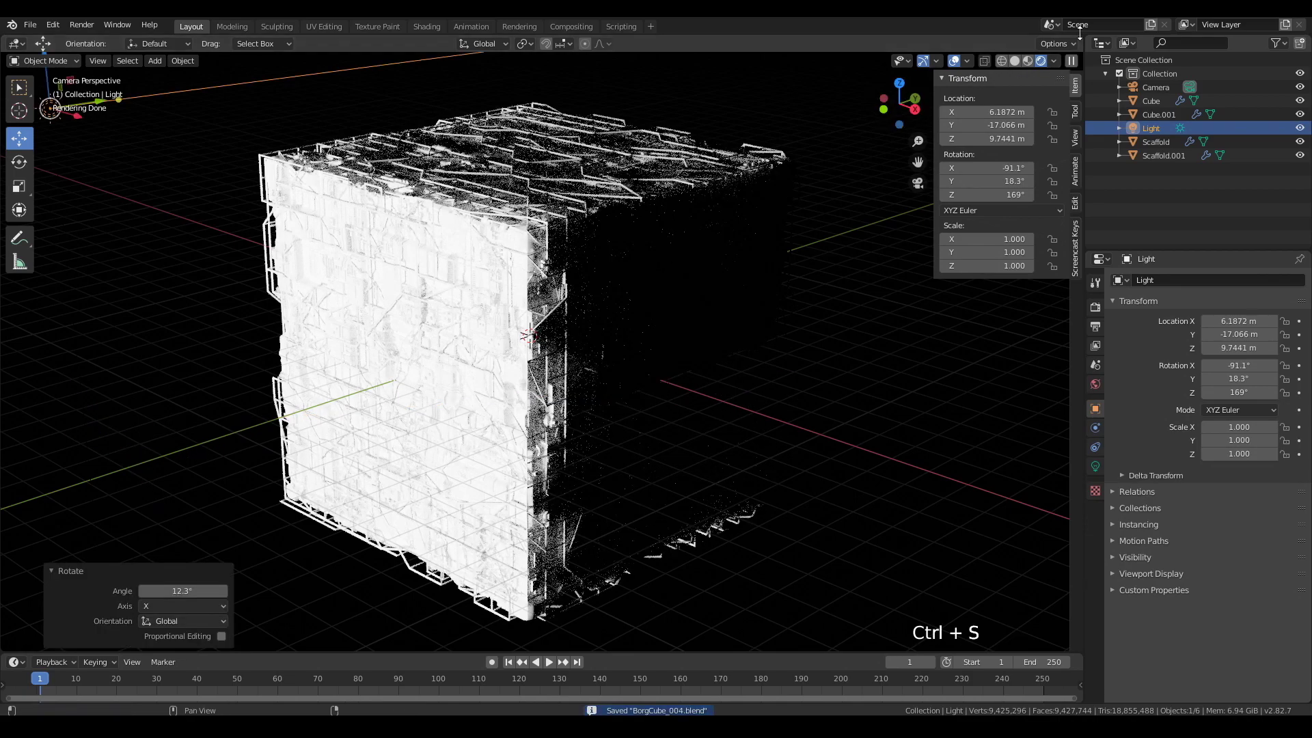
Step: Split the 3D viewport into two areas and show the greebled cube's material in a Shader Editor in the second area
click(1079, 34)
drag(1079, 34, 506, 62)
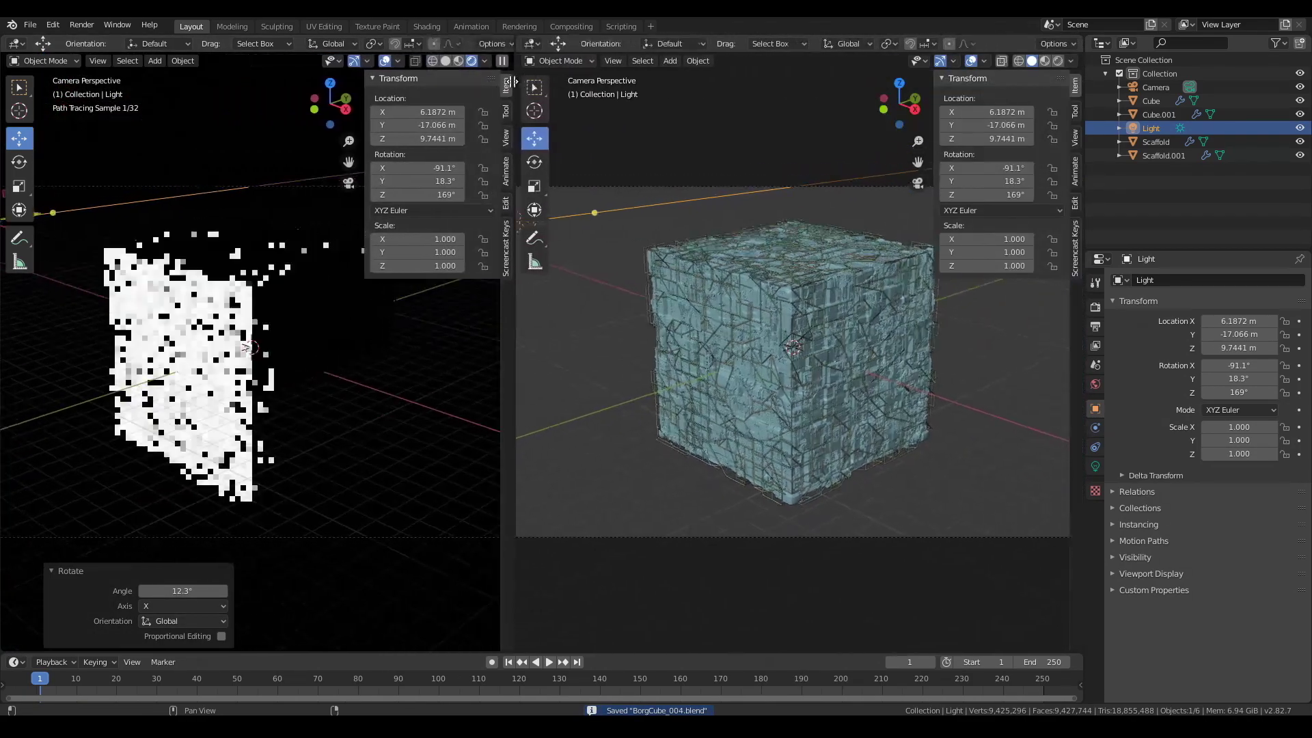
scroll(742, 375, up, 5)
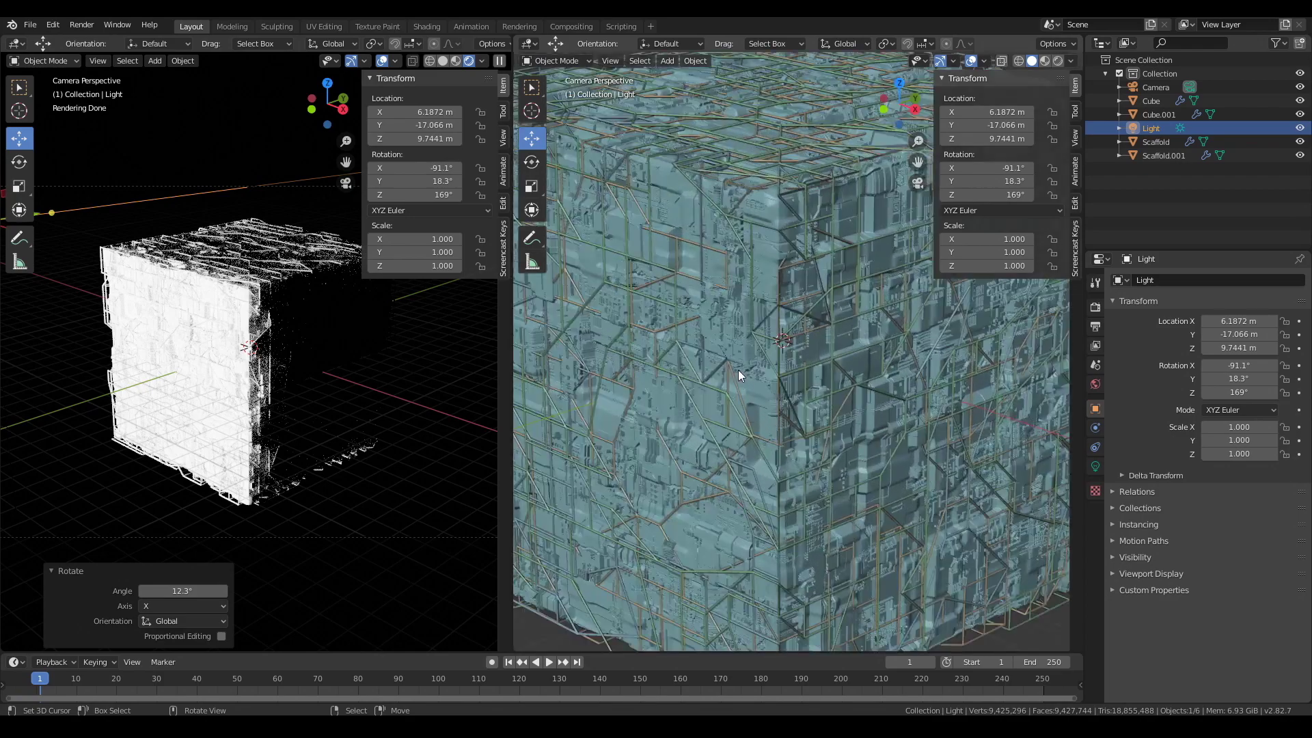
click(770, 246)
key(KP_Decimal)
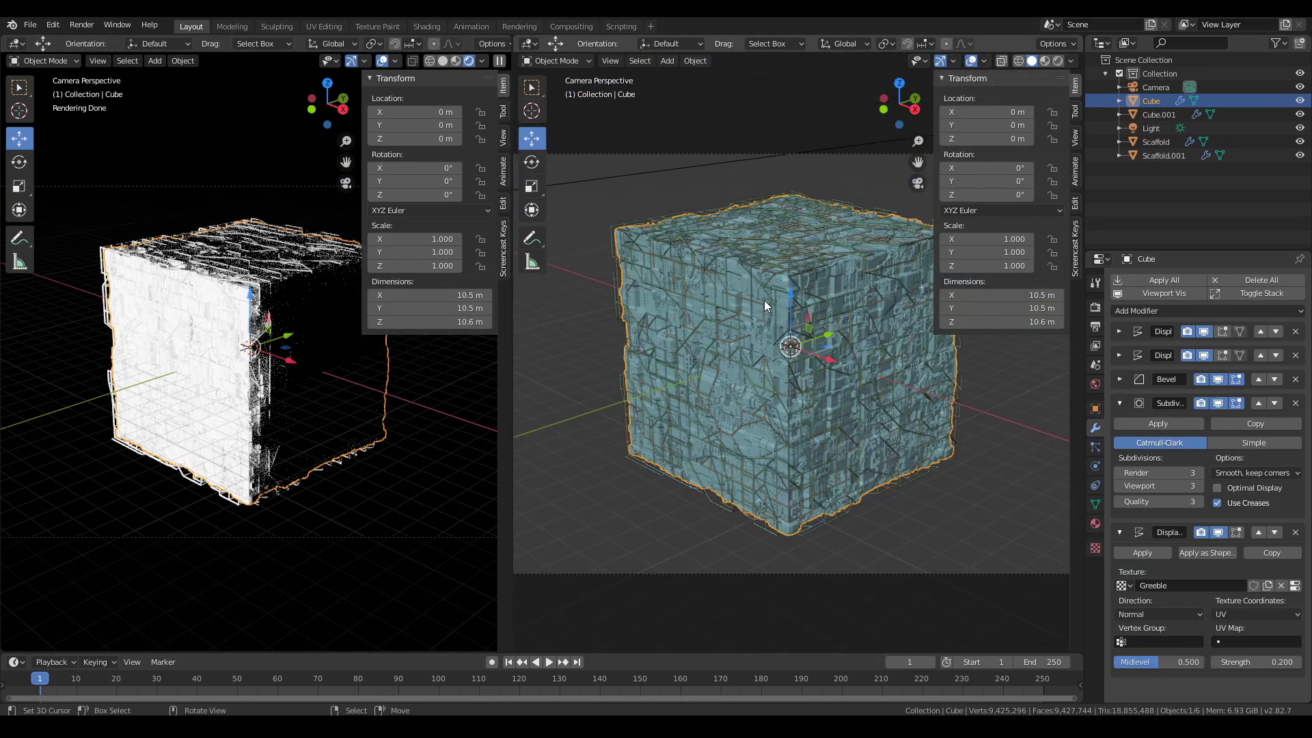
click(547, 61)
click(527, 43)
click(556, 132)
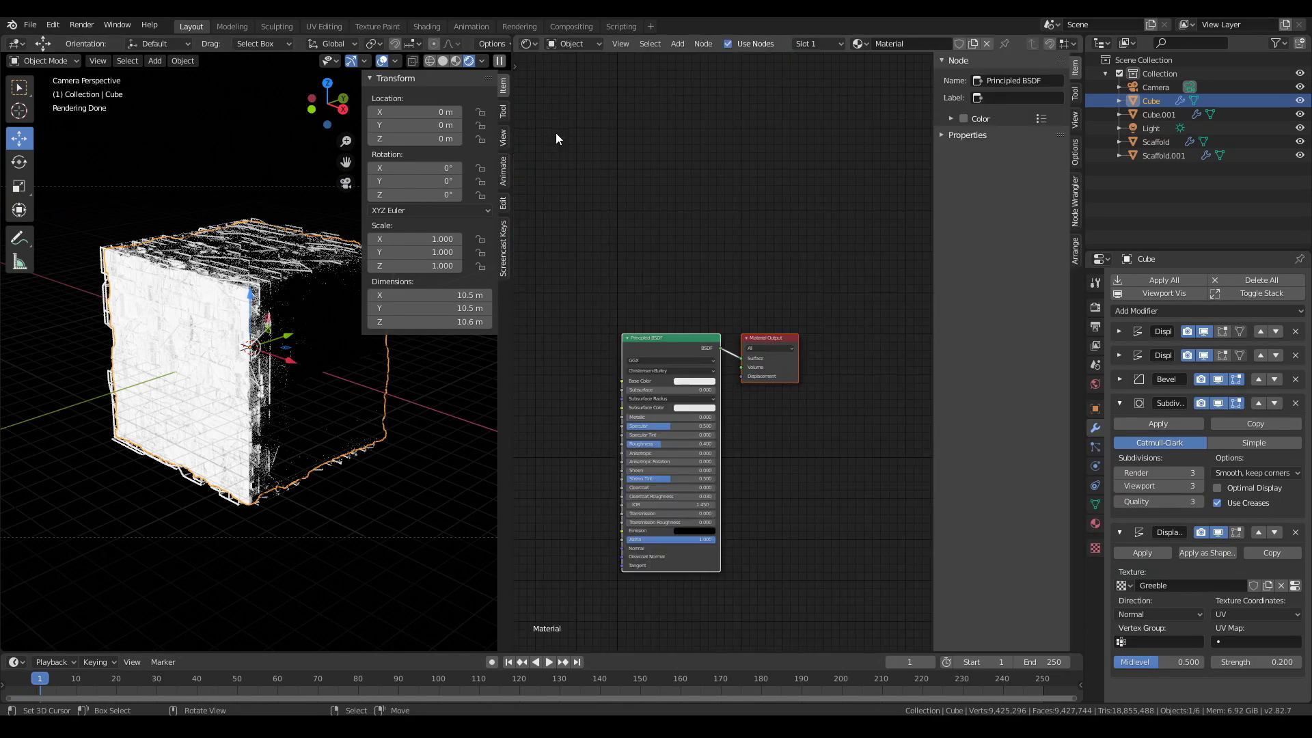
Step: Spread the Principled BSDF and Material Output nodes apart to make room between them
middle_drag(810, 449, 881, 425)
drag(714, 305, 645, 305)
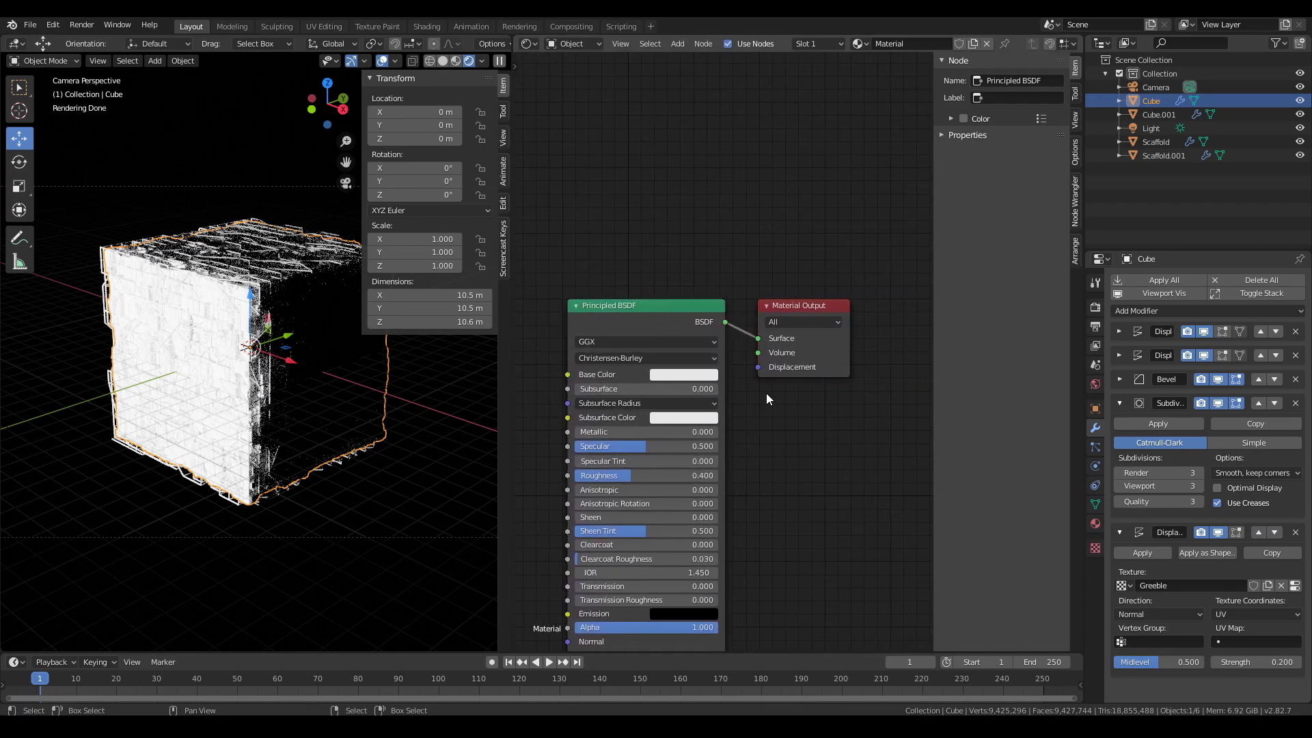
click(766, 393)
middle_drag(765, 392, 916, 336)
drag(747, 253, 906, 264)
scroll(774, 400, down, 2)
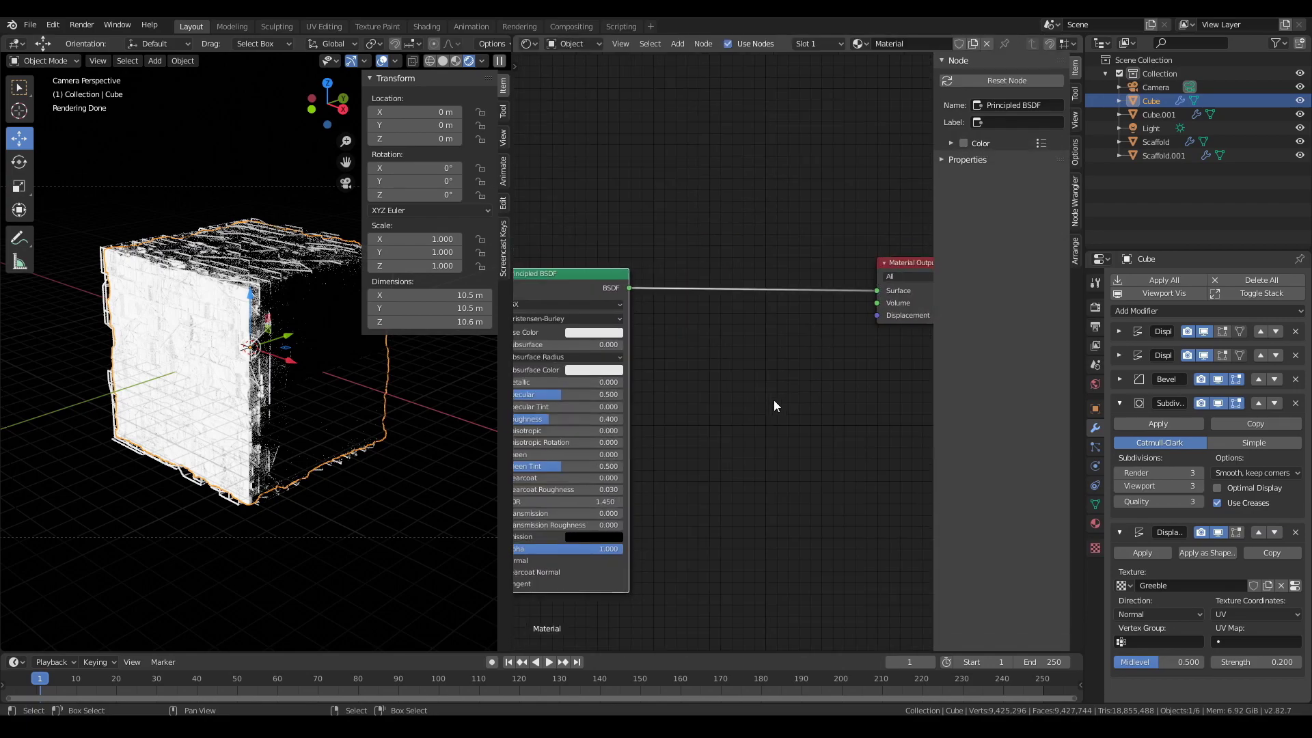
middle_drag(774, 399, 870, 393)
Step: Set the greebled cube material's Metallic to 1.000 and darken its Base Color to a dark grey
click(704, 326)
drag(755, 248, 757, 226)
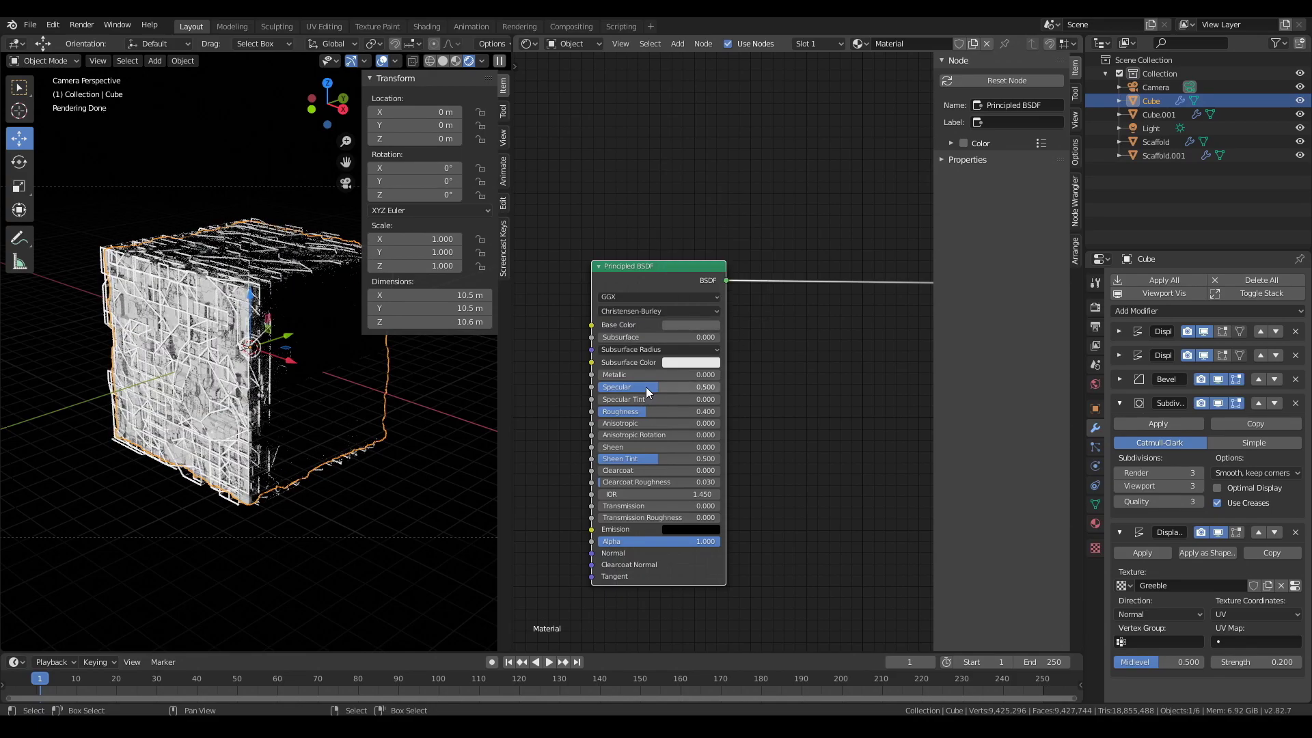
drag(633, 375, 732, 375)
scroll(309, 365, up, 8)
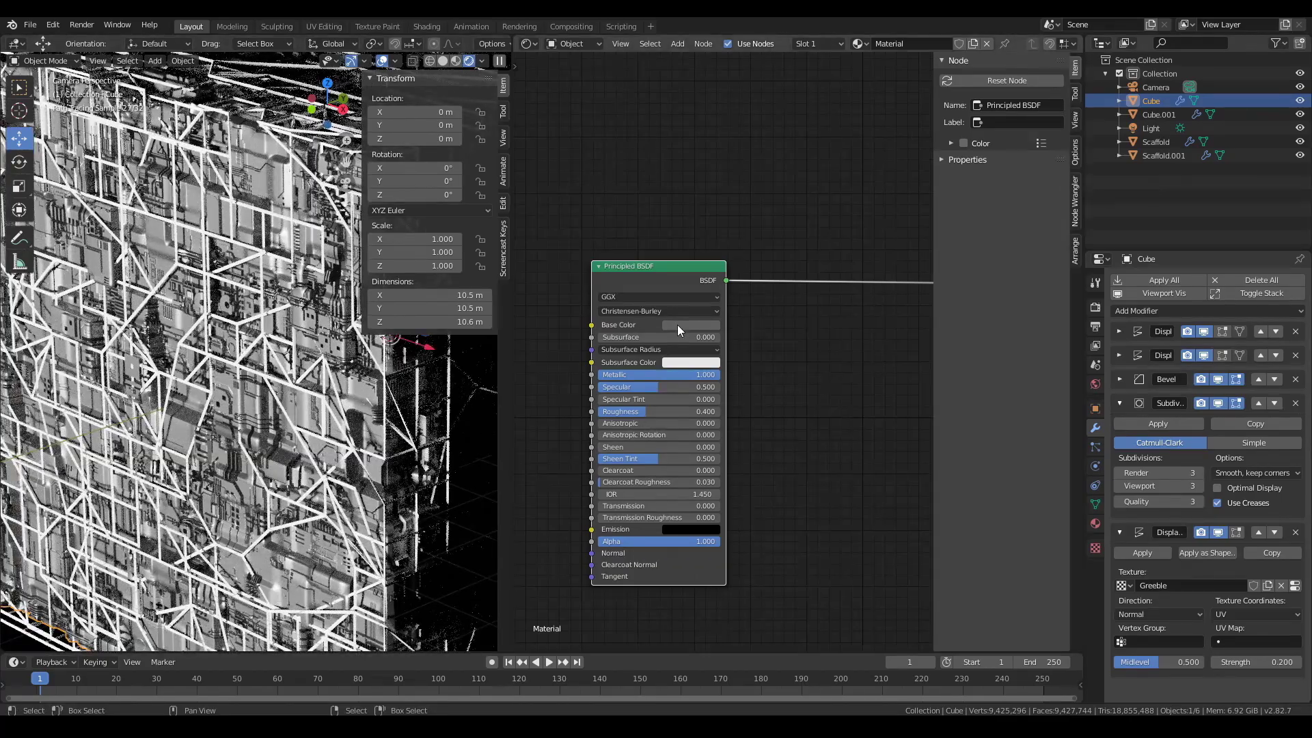
click(677, 325)
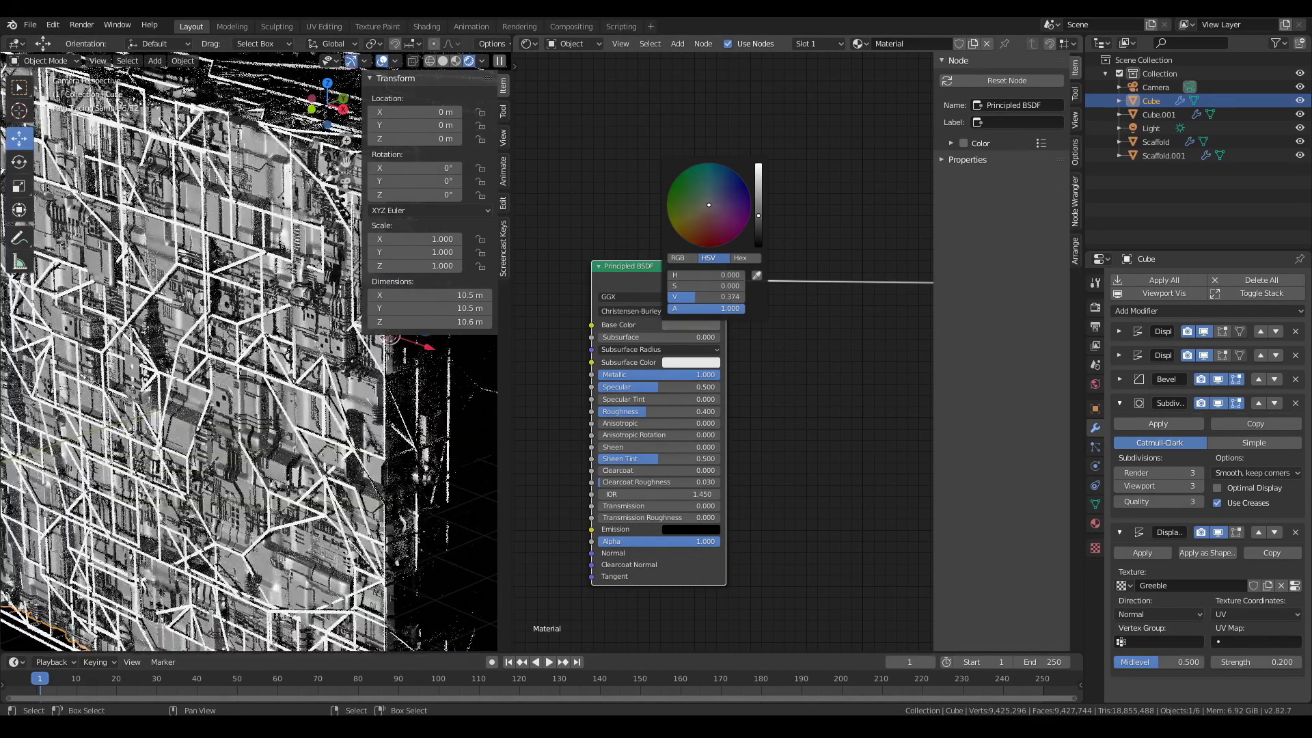
drag(758, 216, 758, 242)
scroll(238, 474, down, 2)
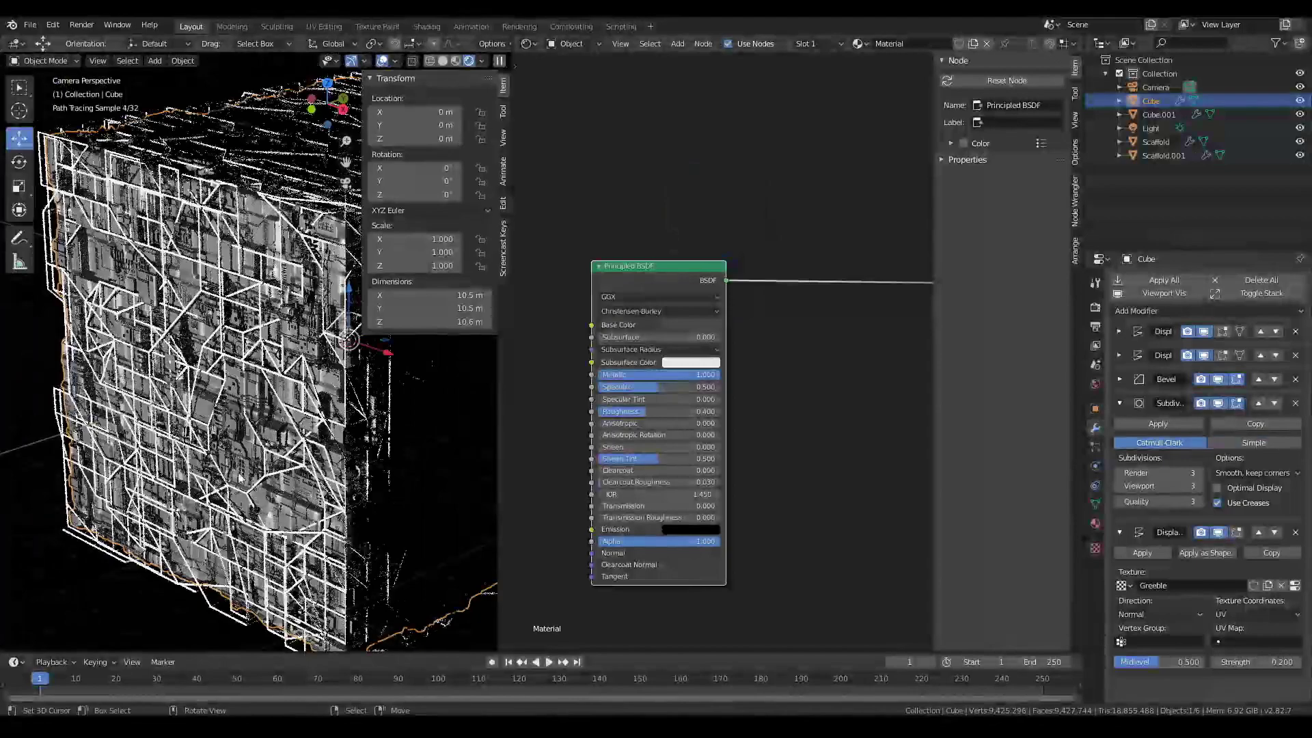
Step: Give Scaffold.001 a new material with a grey Base Color of value 0.427 and Metallic 1.000
click(276, 474)
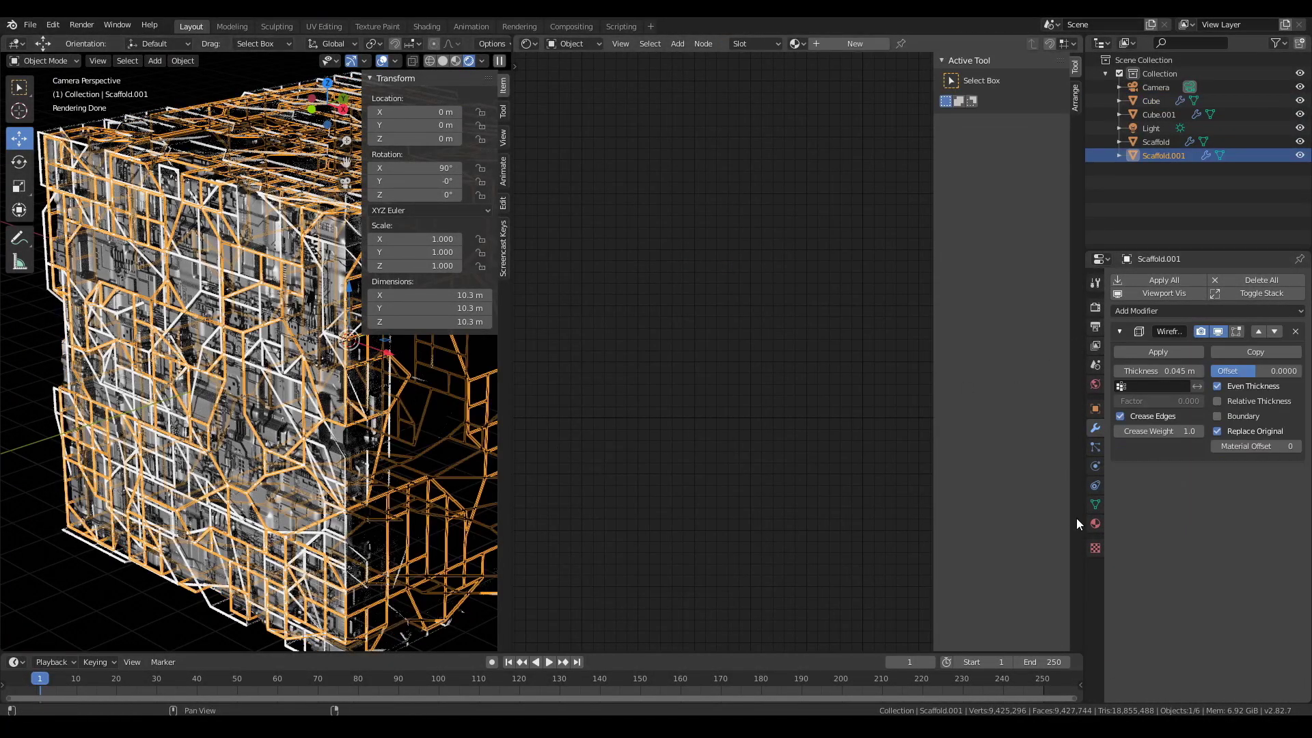
click(1096, 524)
click(1215, 439)
click(1278, 330)
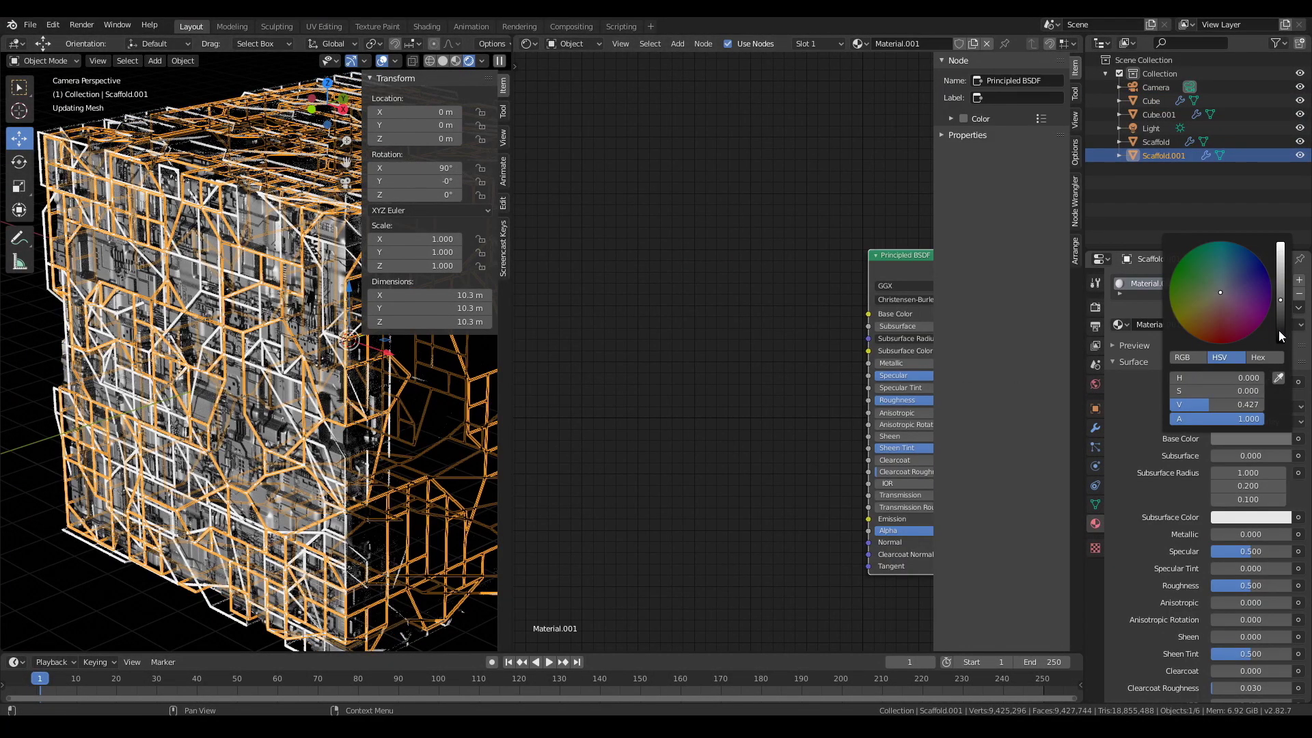
drag(1232, 532, 1294, 539)
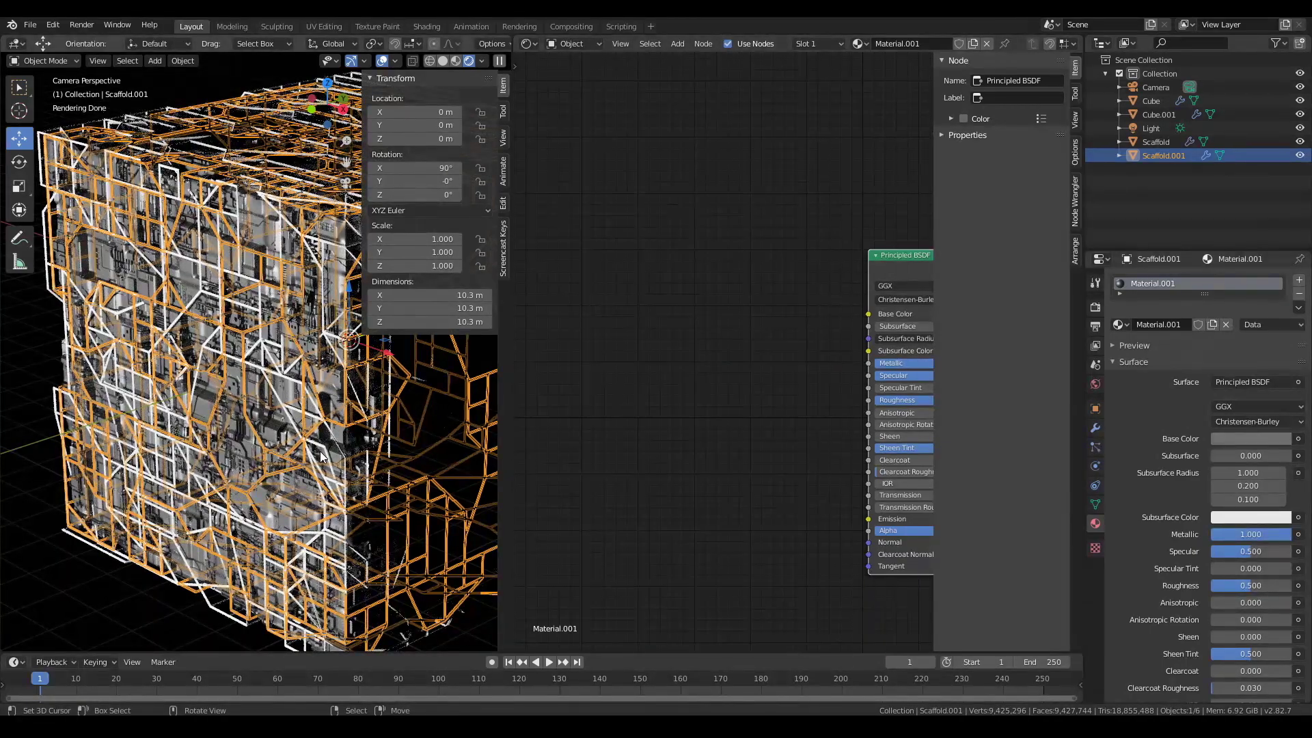
Step: Link Scaffold.001's metallic material to the other two wireframe objects, Scaffold and Cube.001
right_click(322, 445)
scroll(272, 487, up, 2)
click(272, 487)
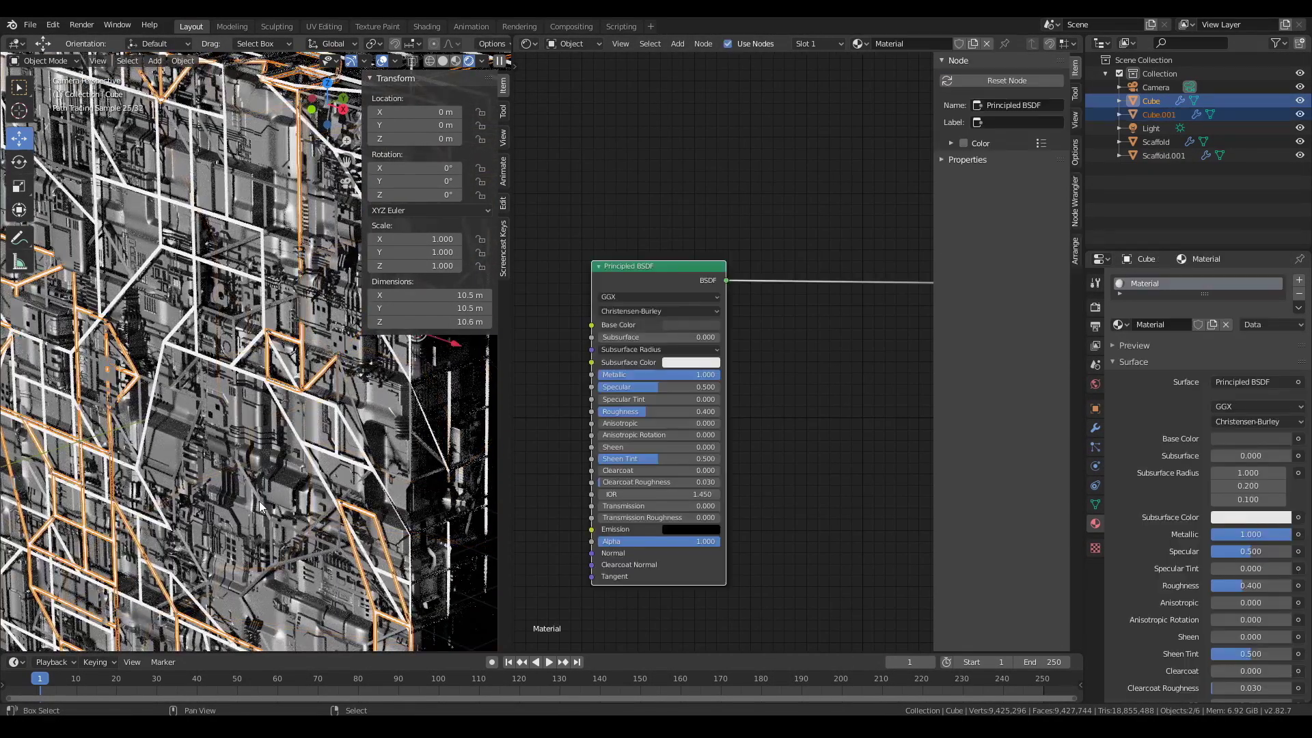
click(328, 488)
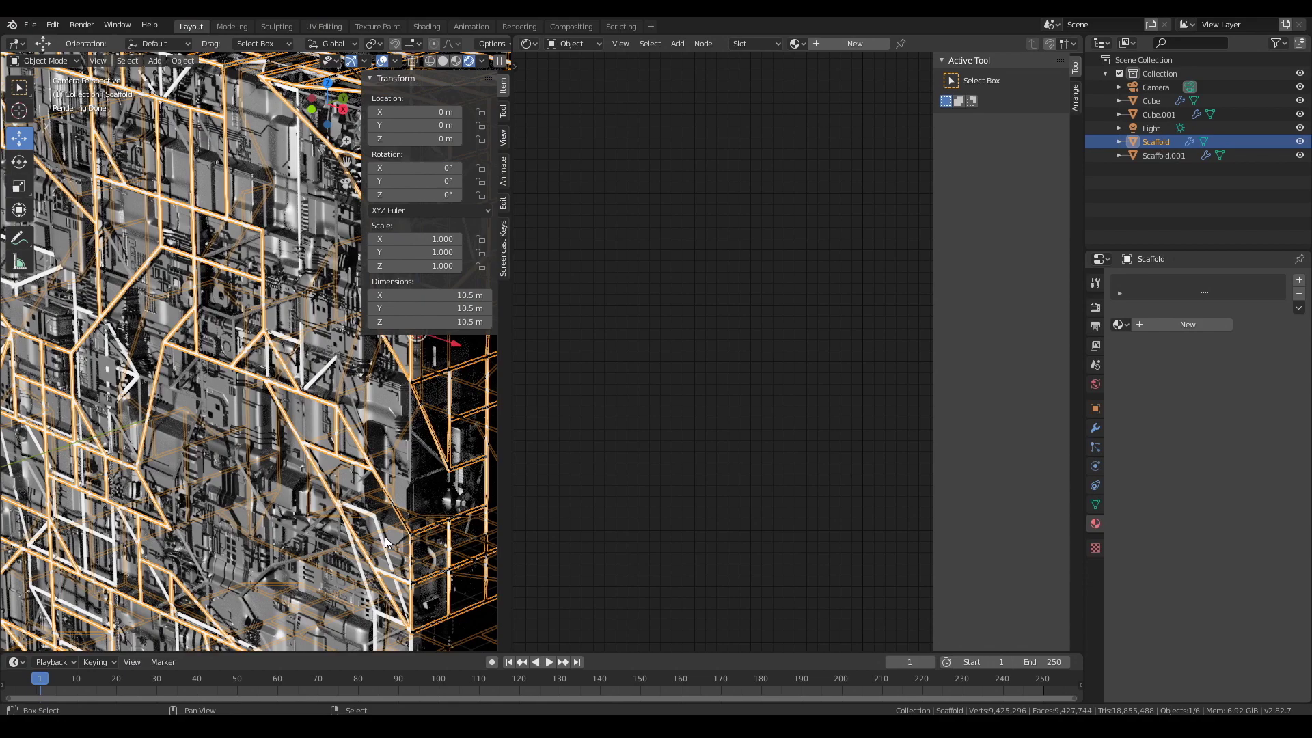
shift+click(270, 555)
shift+click(242, 599)
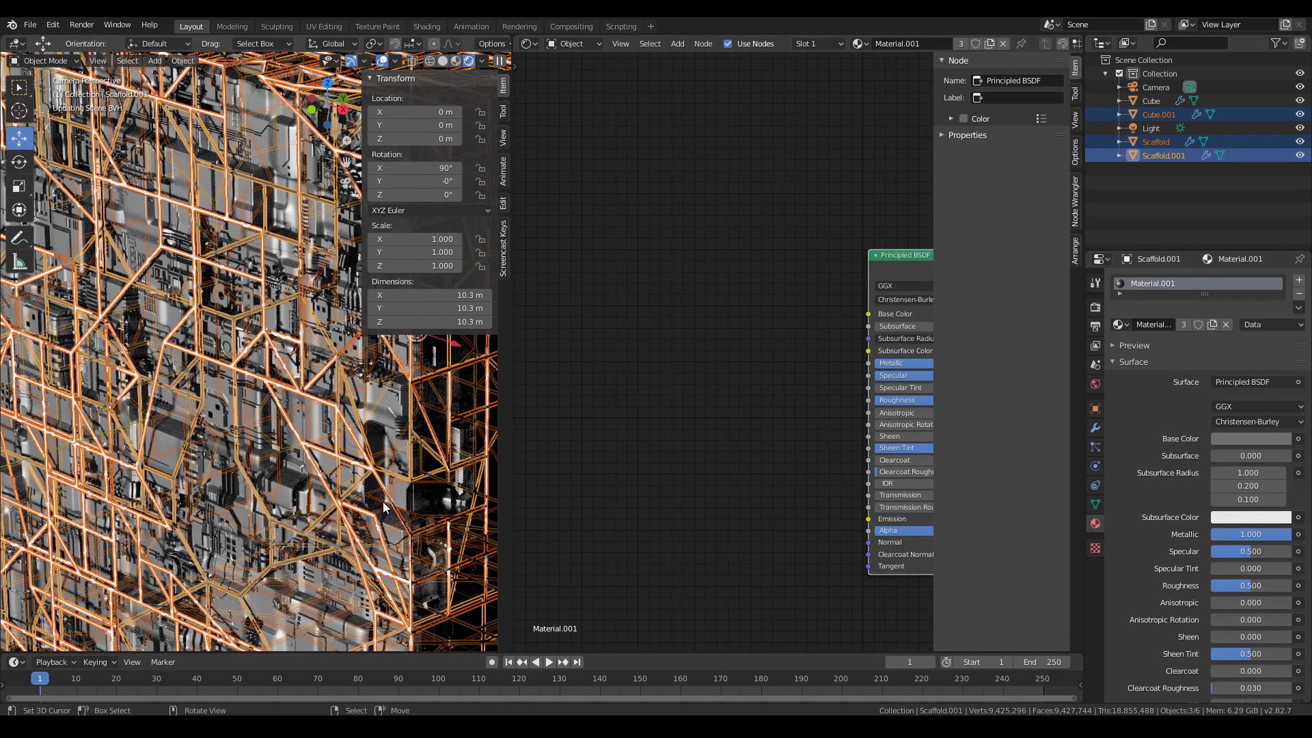
Step: Darken the shared scaffold material's Base Color to a value of 0.200
click(383, 461)
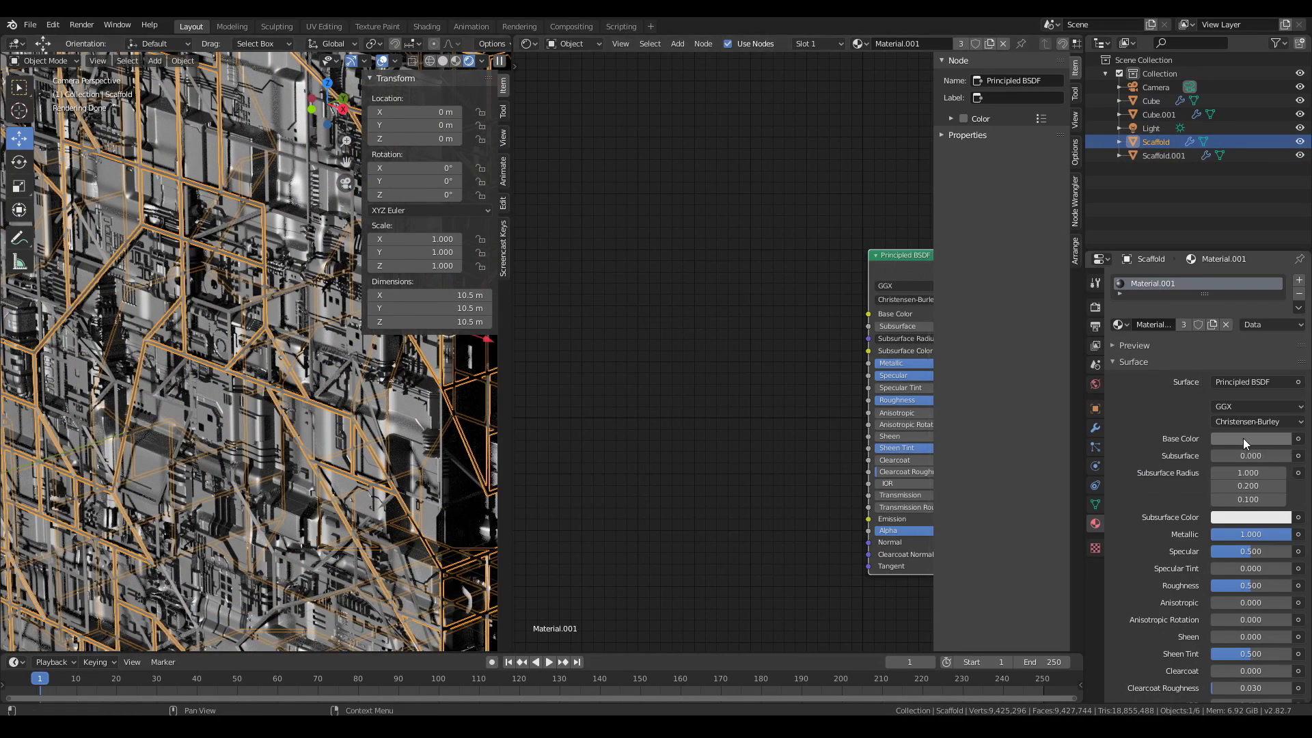
click(1244, 437)
drag(1281, 305, 1280, 323)
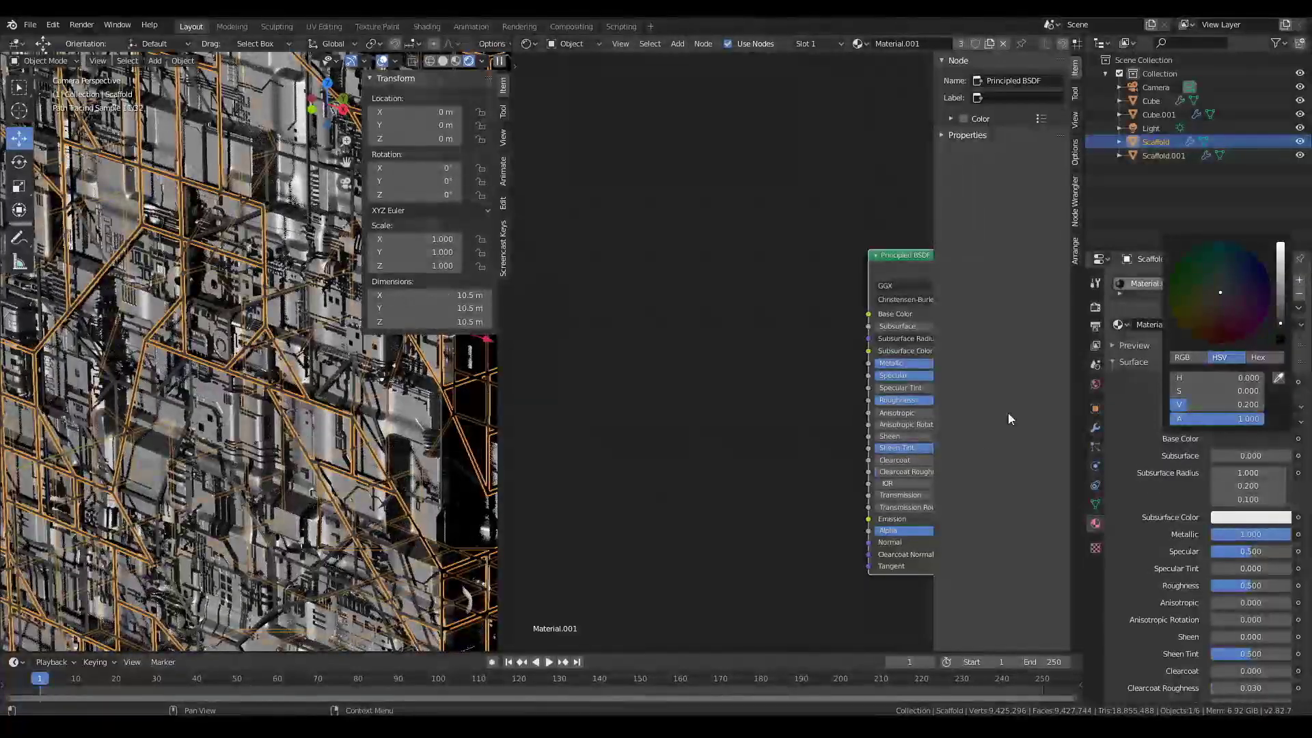
Step: Add an Emission node to the greebled Cube's material and give it a light yellow-green color
click(330, 438)
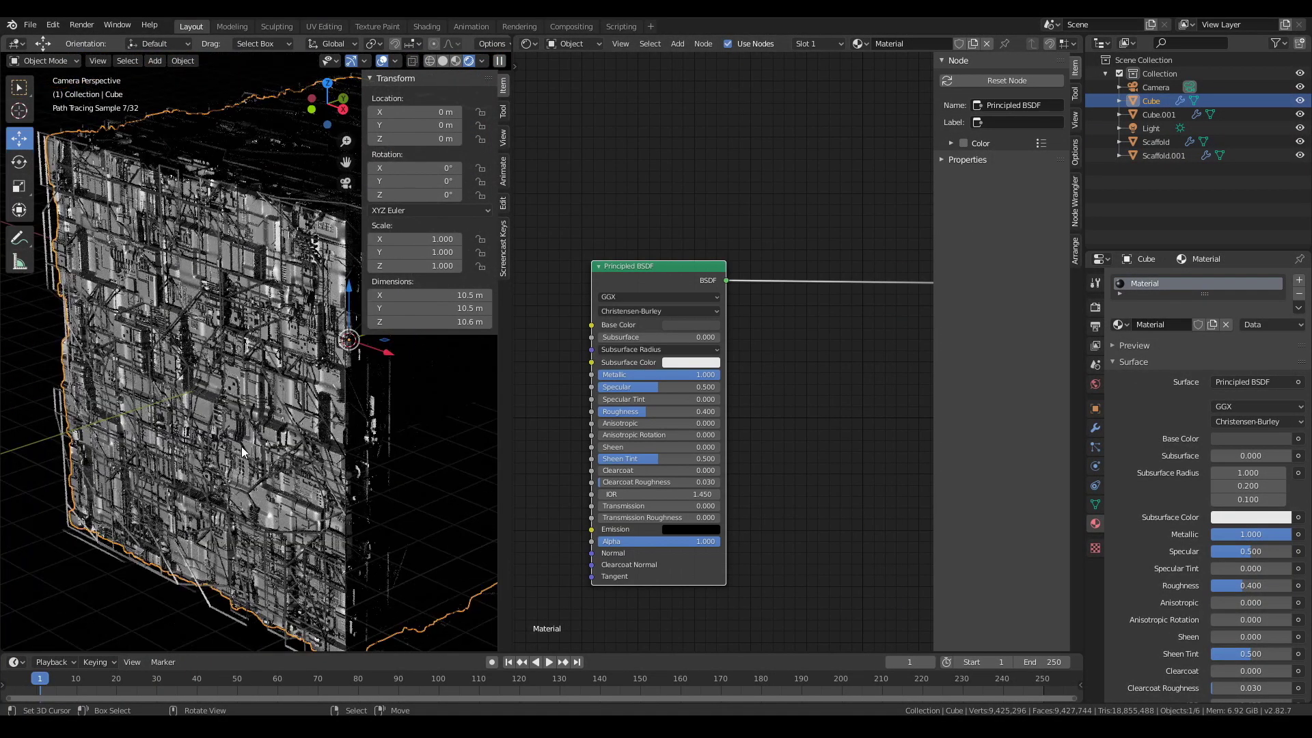
scroll(240, 446, up, 3)
scroll(720, 344, down, 2)
key(shift+a)
click(787, 357)
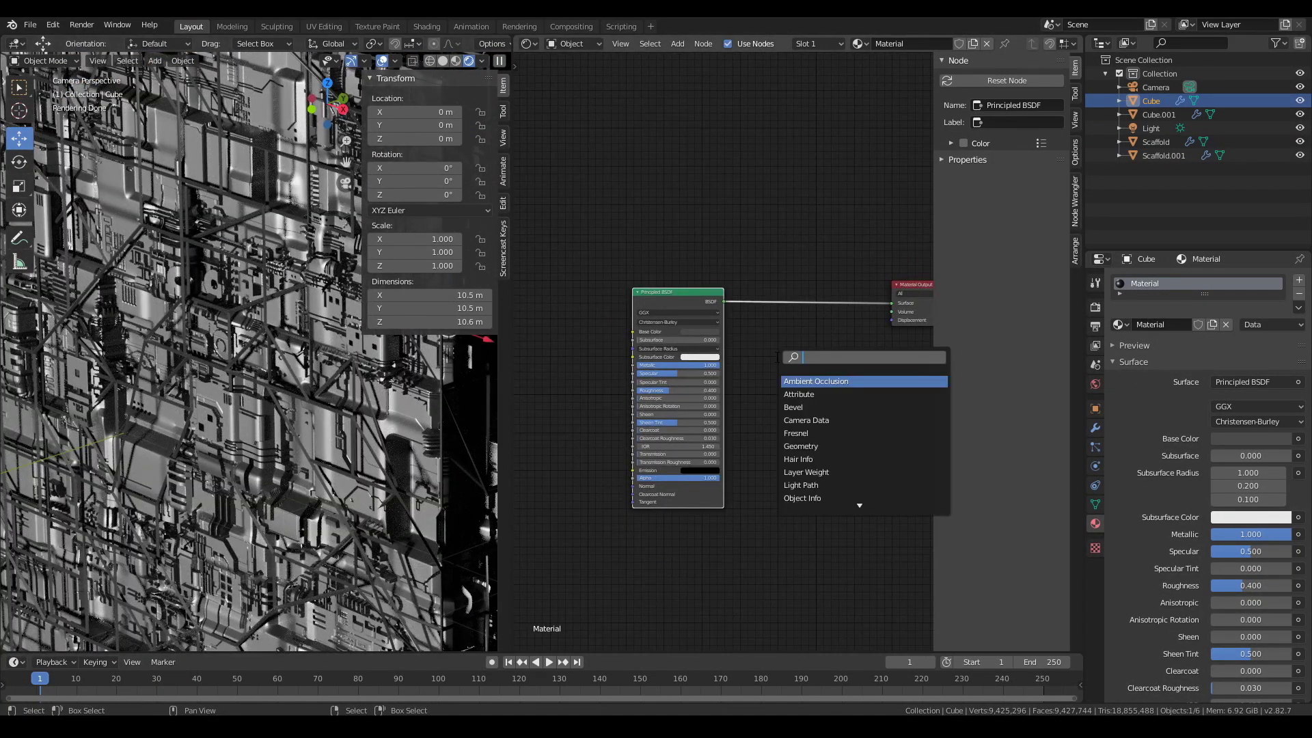
text(emi)
key(Return)
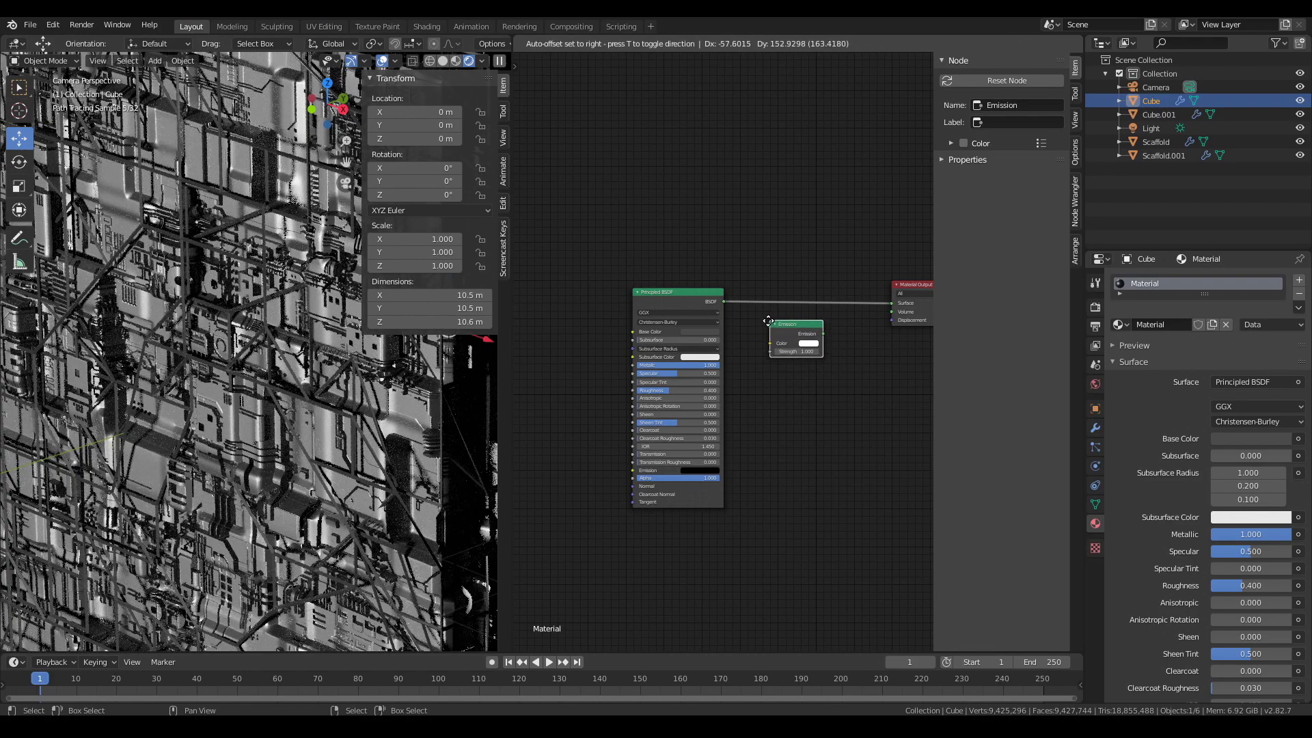
click(793, 351)
click(799, 351)
drag(822, 269, 810, 272)
Step: Insert a Mix Shader between the Principled BSDF and Material Output, and link the Emission into its second shader input
key(shift+a)
click(816, 478)
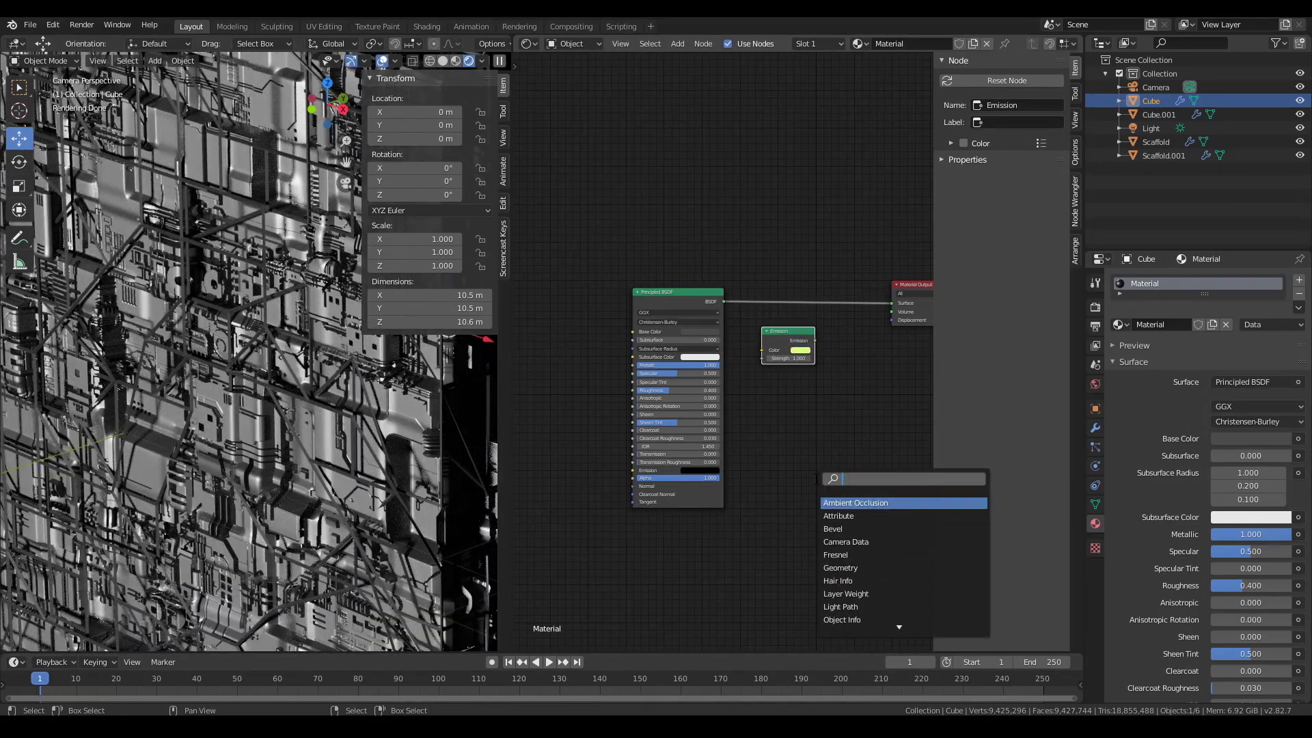
text(mix)
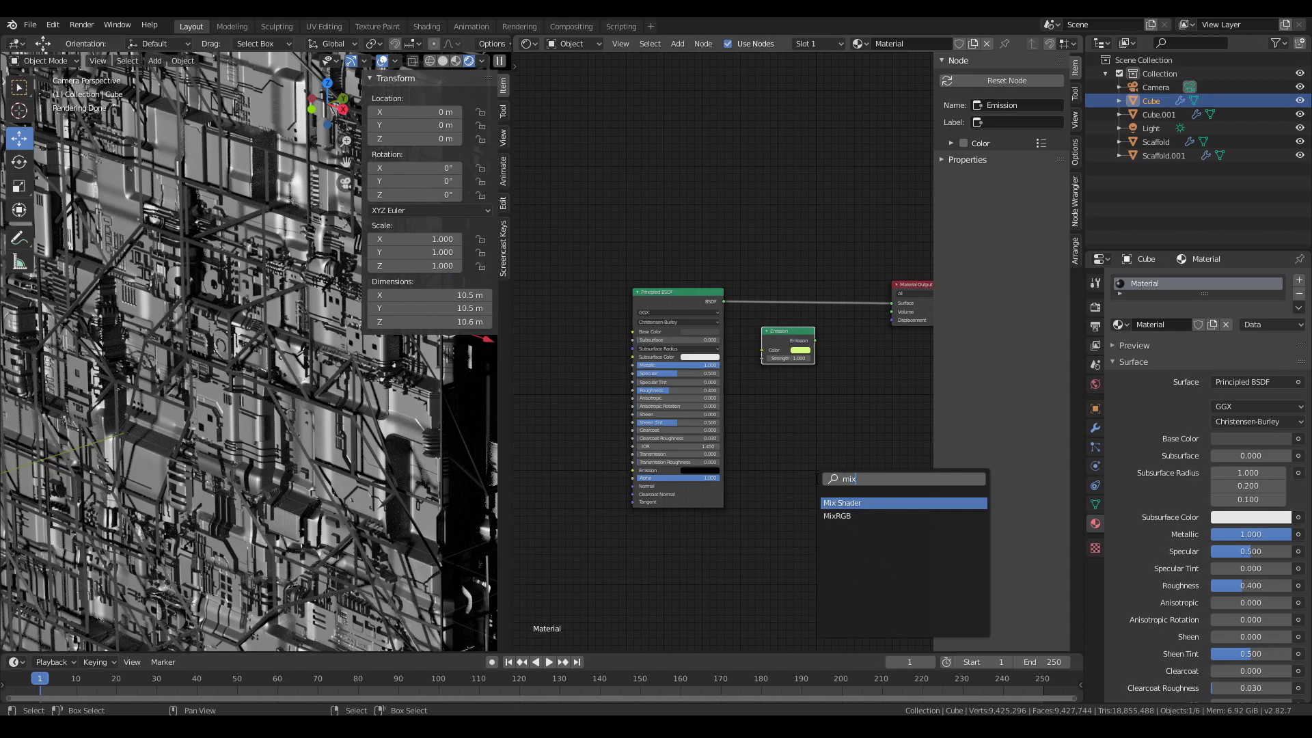
click(847, 503)
click(811, 274)
drag(694, 298, 642, 279)
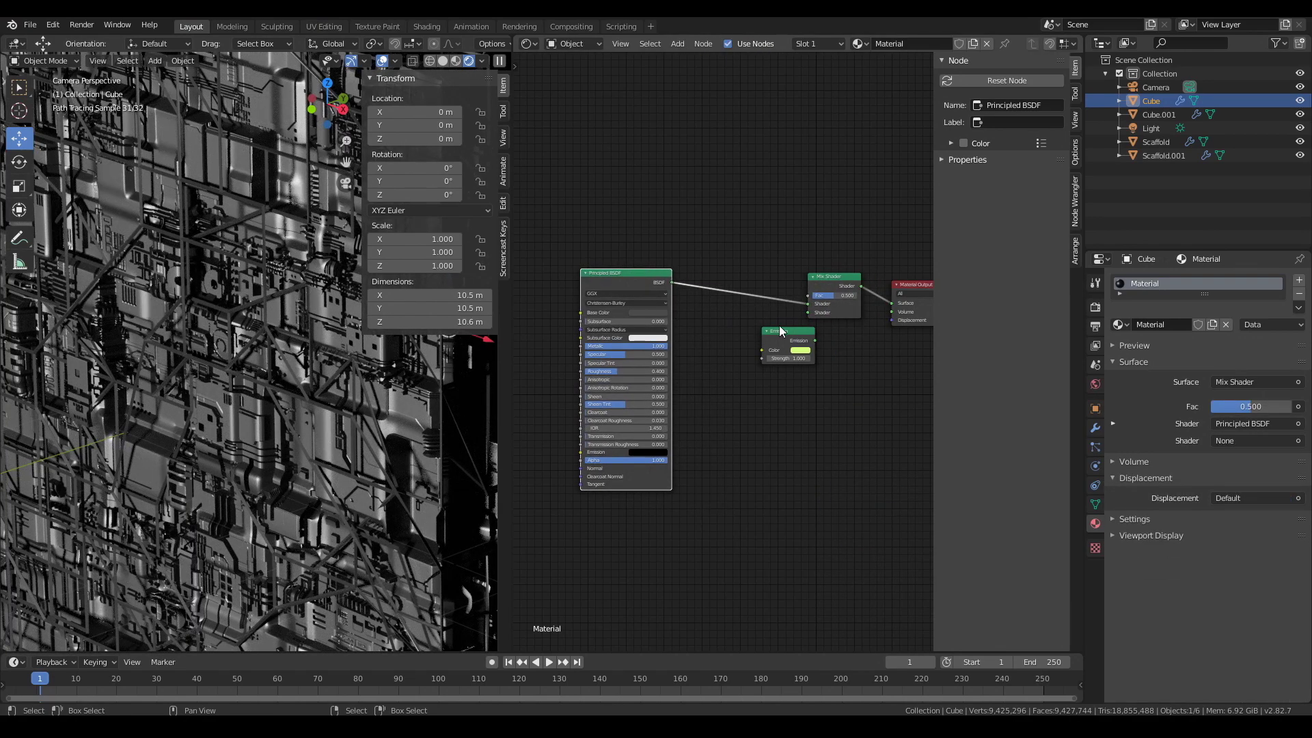
drag(781, 332, 808, 313)
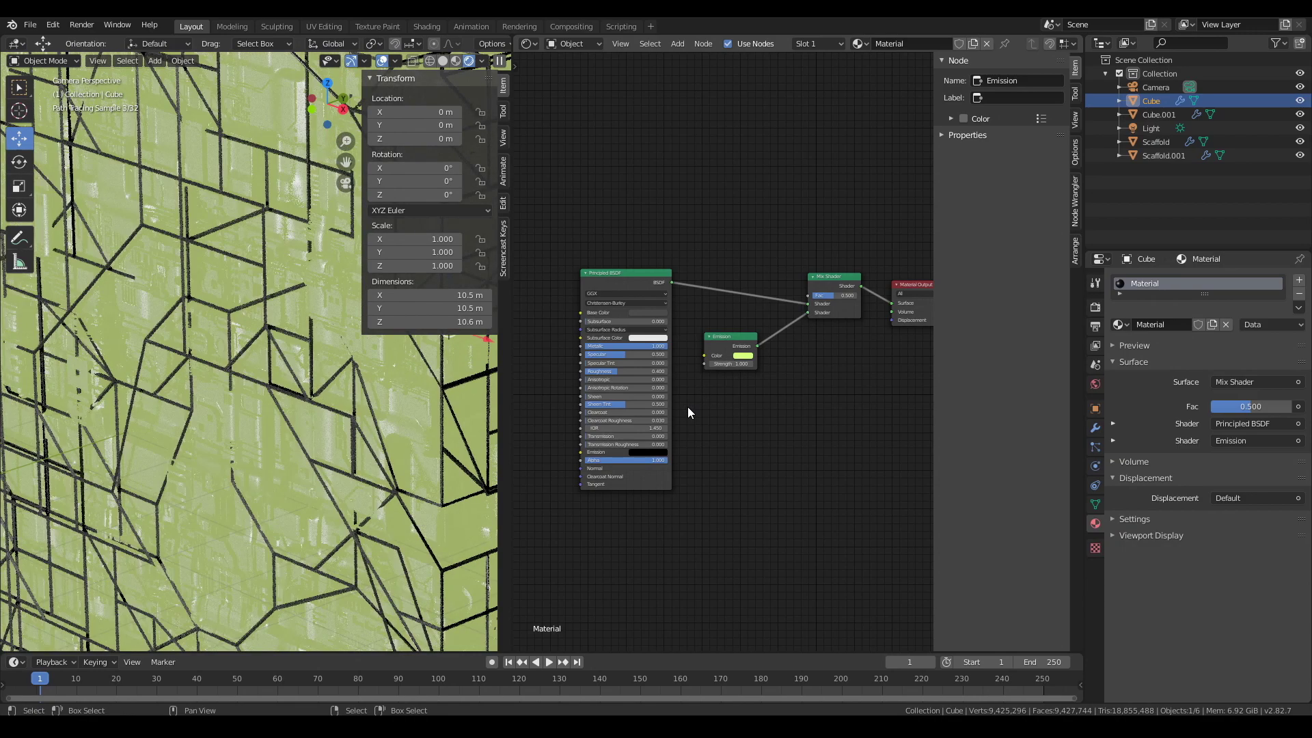
Step: Add an Ambient Occlusion node above the Principled BSDF
middle_drag(668, 190, 683, 252)
key(shift+a)
click(683, 250)
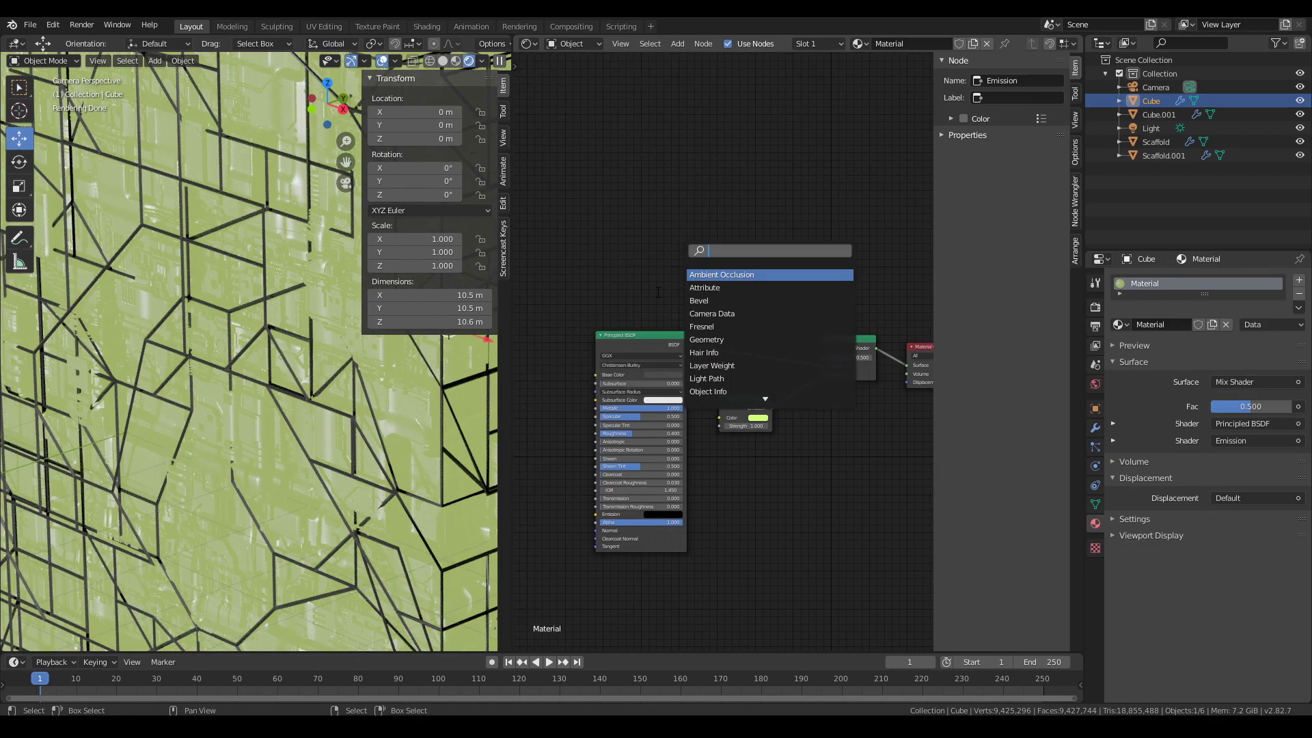
click(780, 273)
click(714, 235)
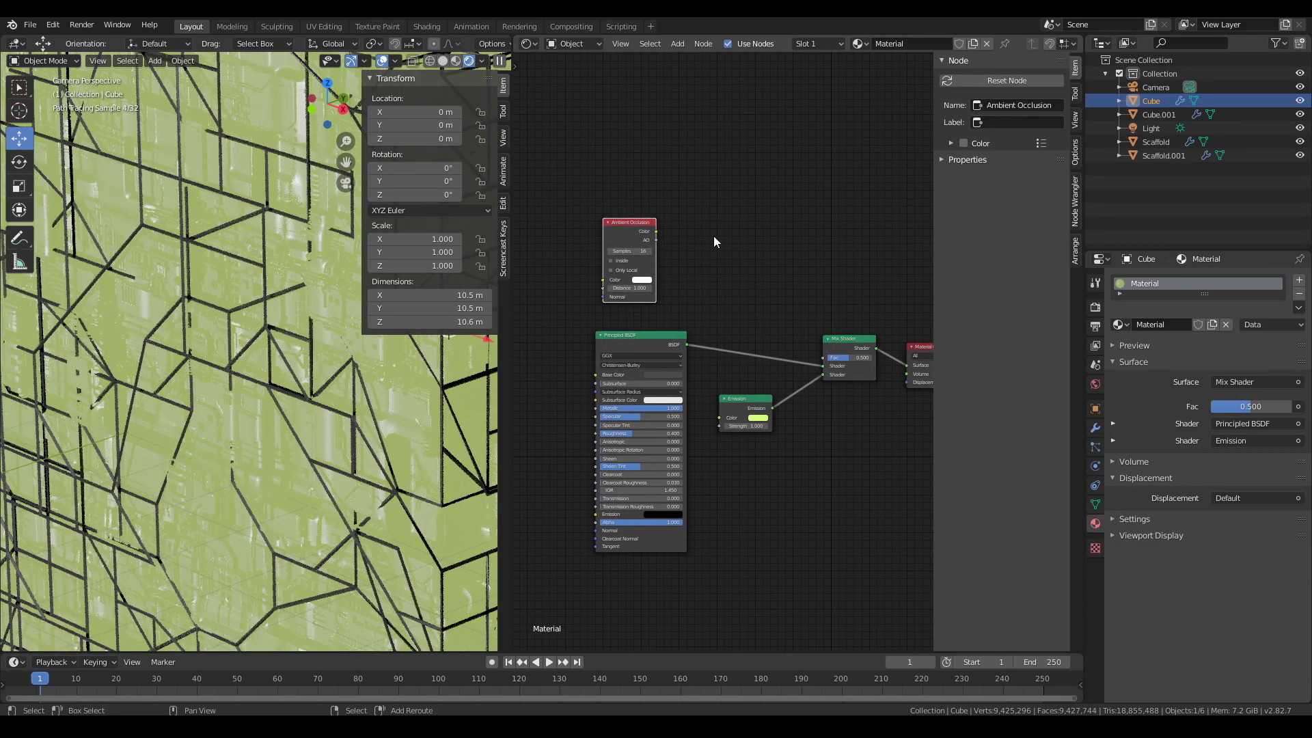
Step: Add a ColorRamp fed by the Ambient Occlusion color and link its Color output to the Mix Shader's Fac
key(shift+a)
click(713, 235)
text(ramp)
key(Return)
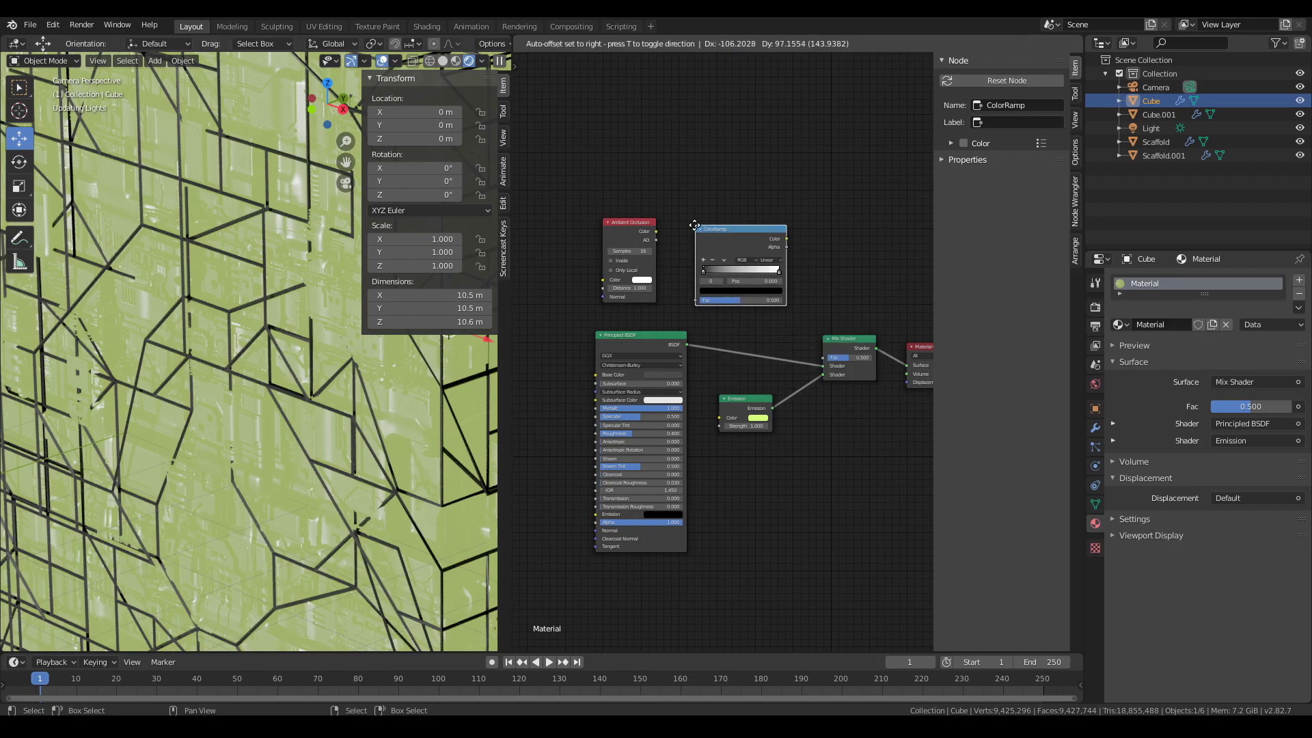
click(720, 276)
drag(656, 231, 694, 300)
drag(784, 239, 823, 358)
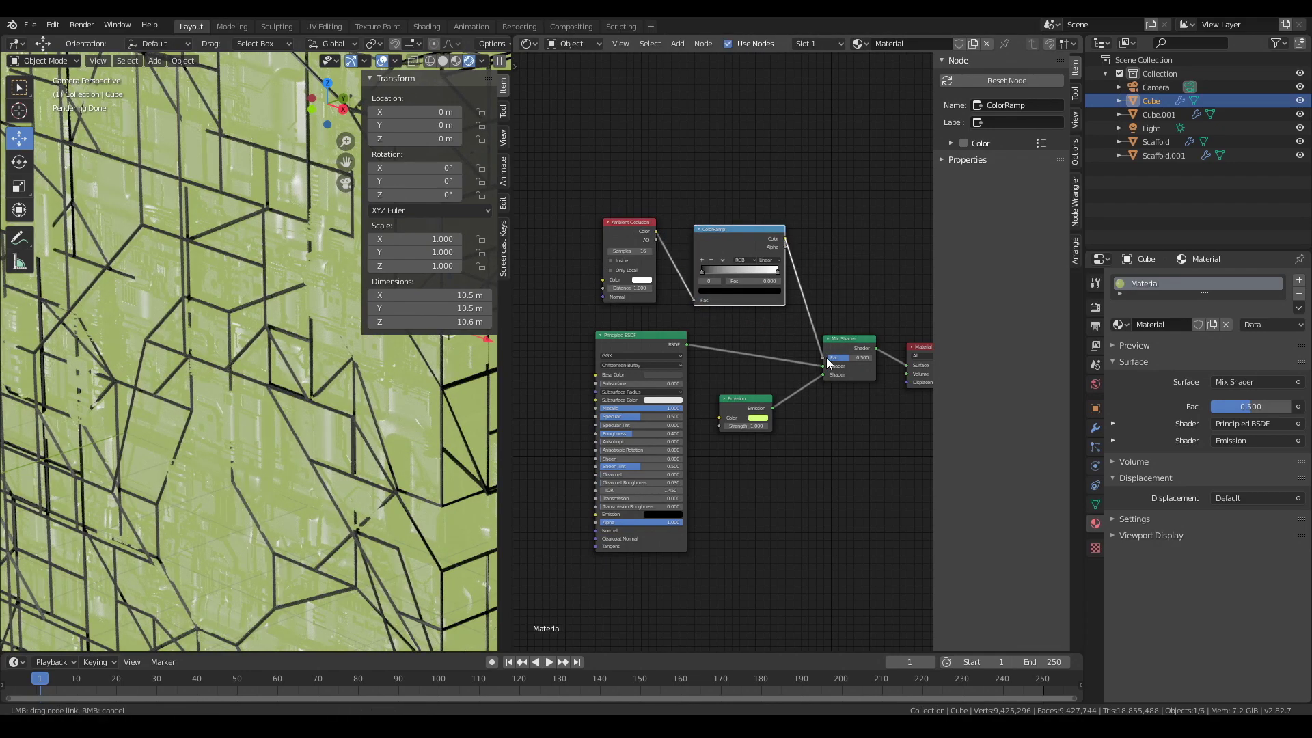
Step: Set the Emission strength to 5.000 with a greener color, and swap the Mix Shader's two shader inputs
click(745, 425)
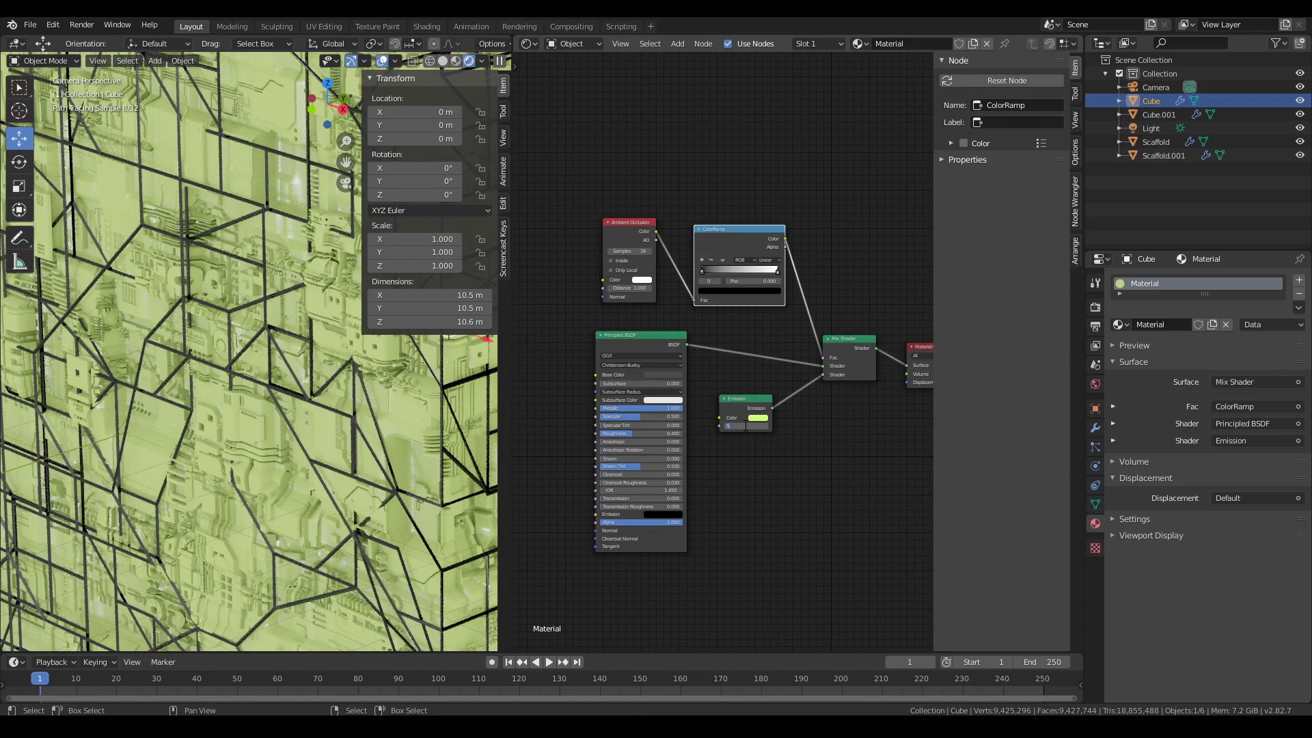
click(756, 417)
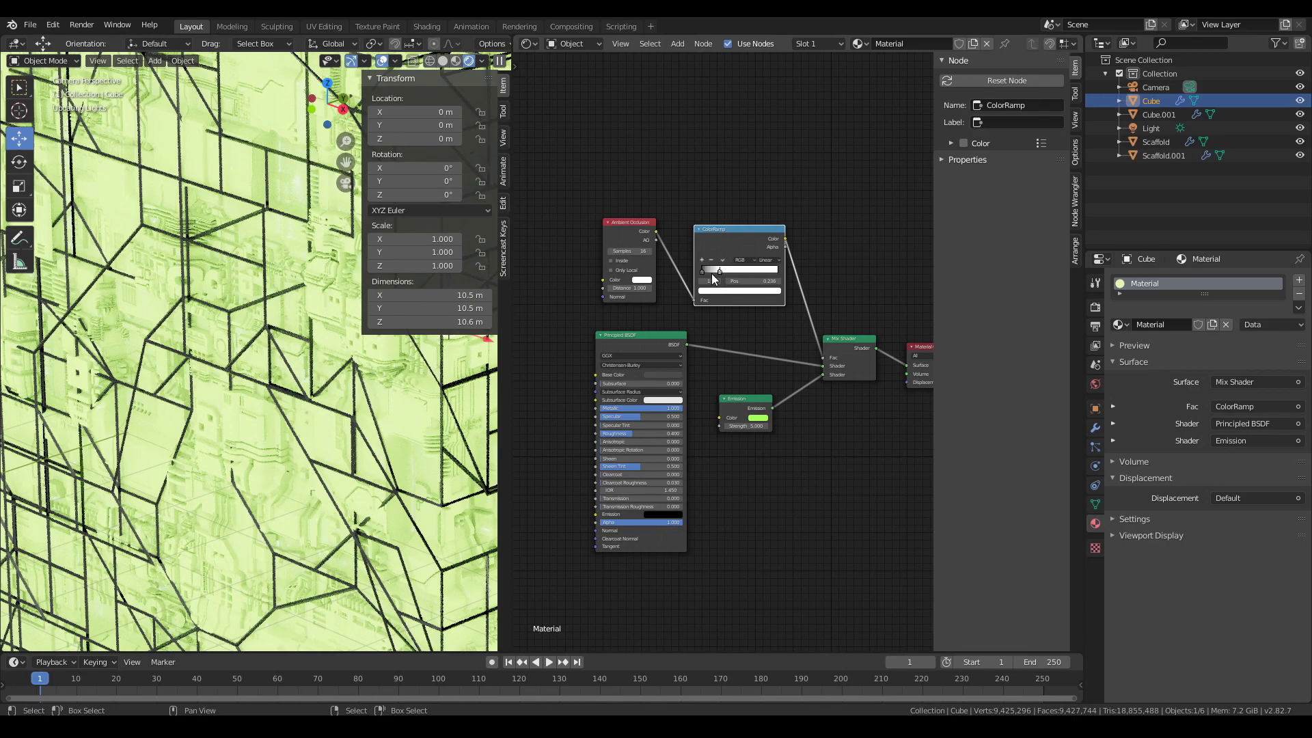
click(825, 375)
key(alt+s)
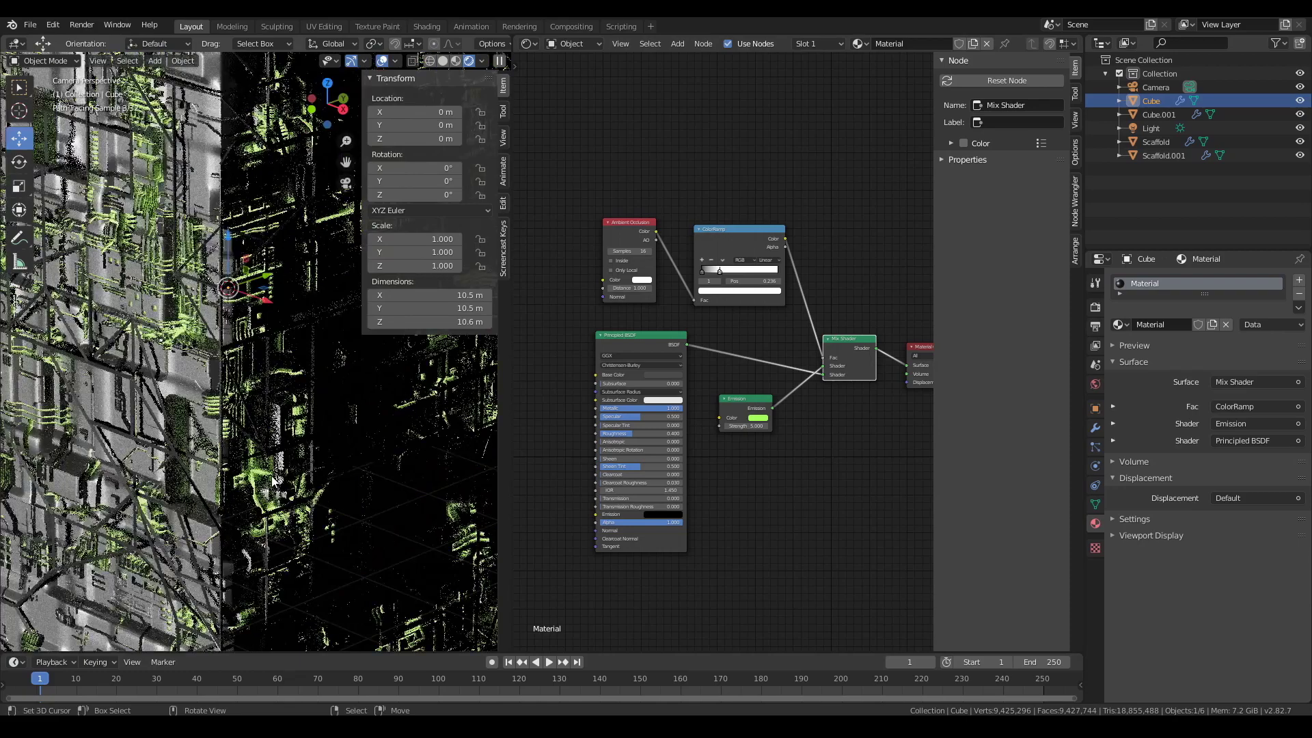
scroll(272, 480, down, 5)
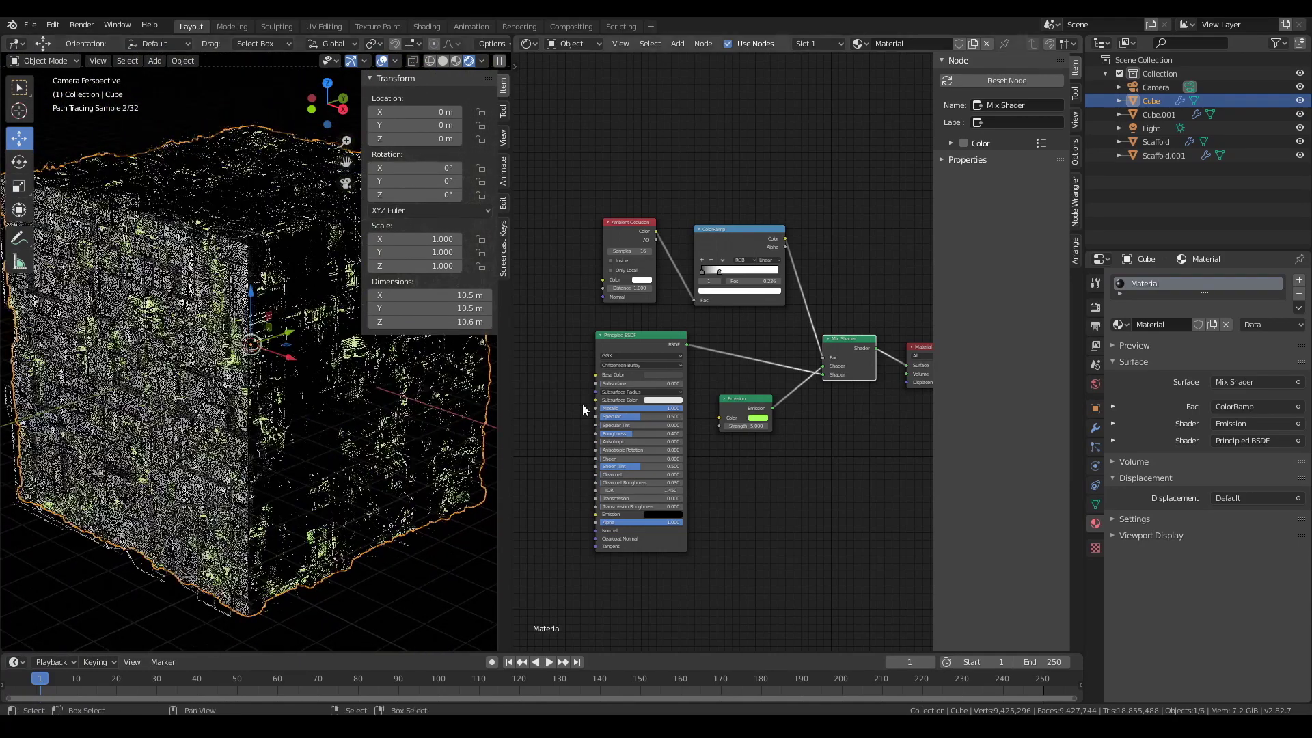
Step: Tighten the ColorRamp by moving its white stop to position 0.100 and its black stop to 0.005
scroll(696, 314, up, 5)
click(661, 132)
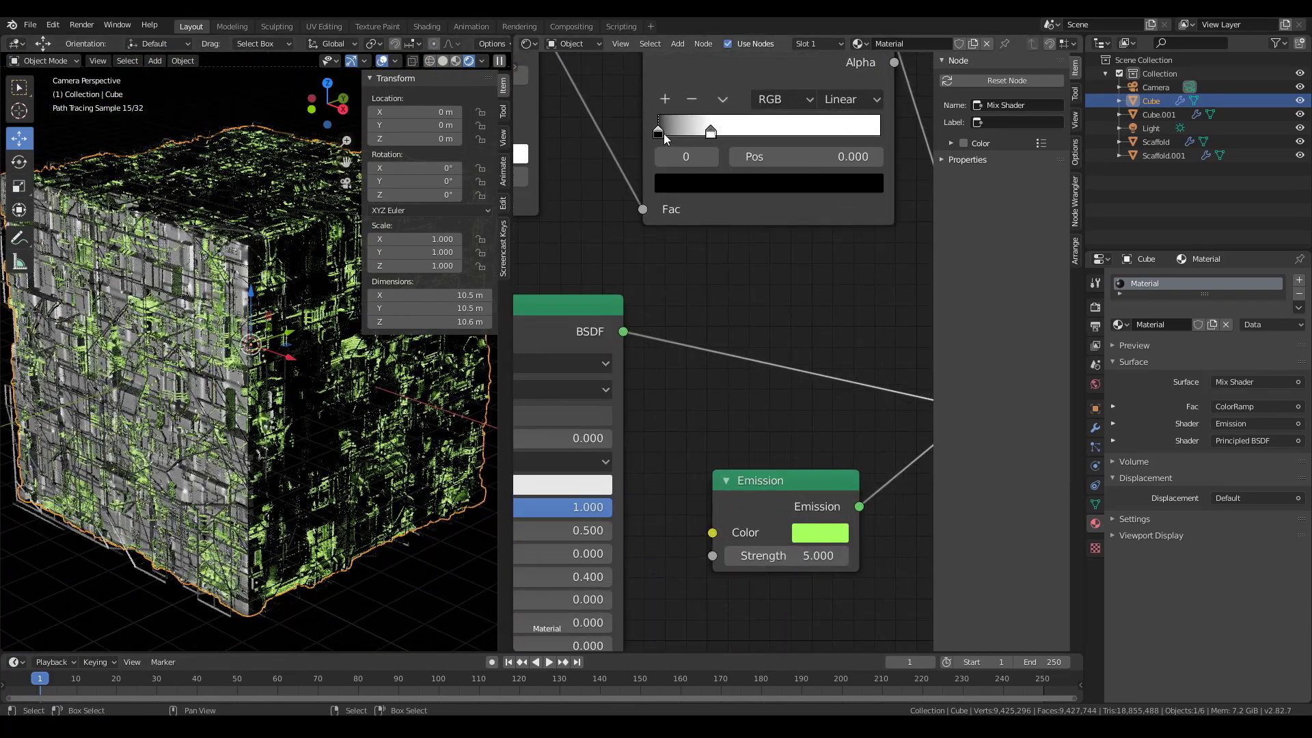
drag(711, 132, 681, 134)
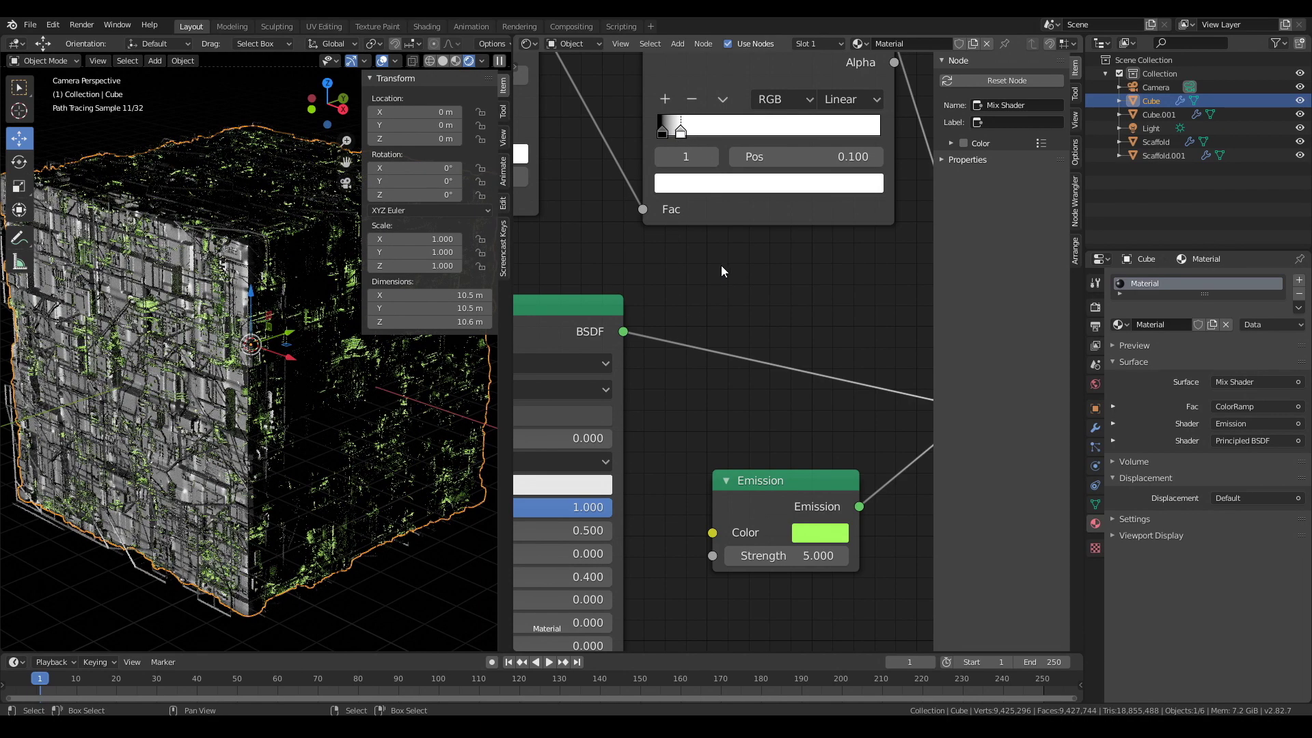
drag(660, 133, 657, 135)
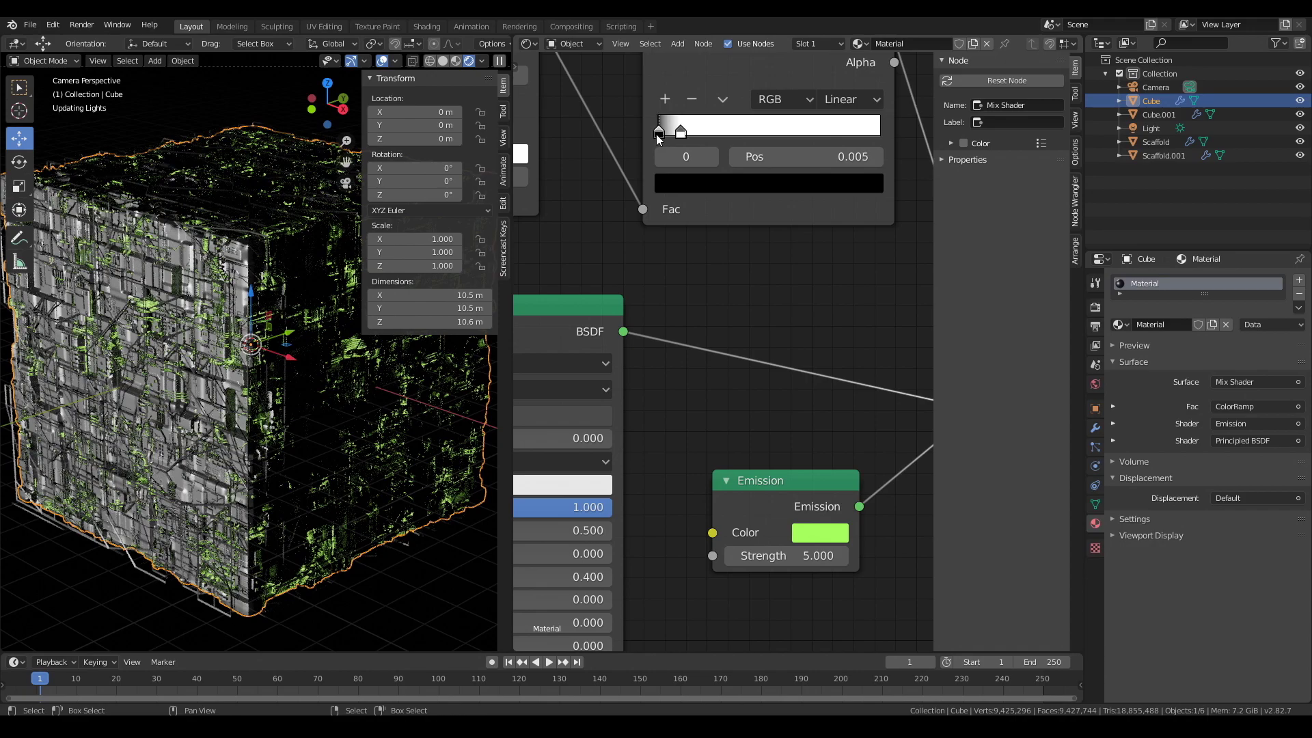
Step: Enable Only Local on the Ambient Occlusion node and move the ColorRamp's white stop to position 0.045
middle_drag(656, 134, 799, 175)
click(559, 170)
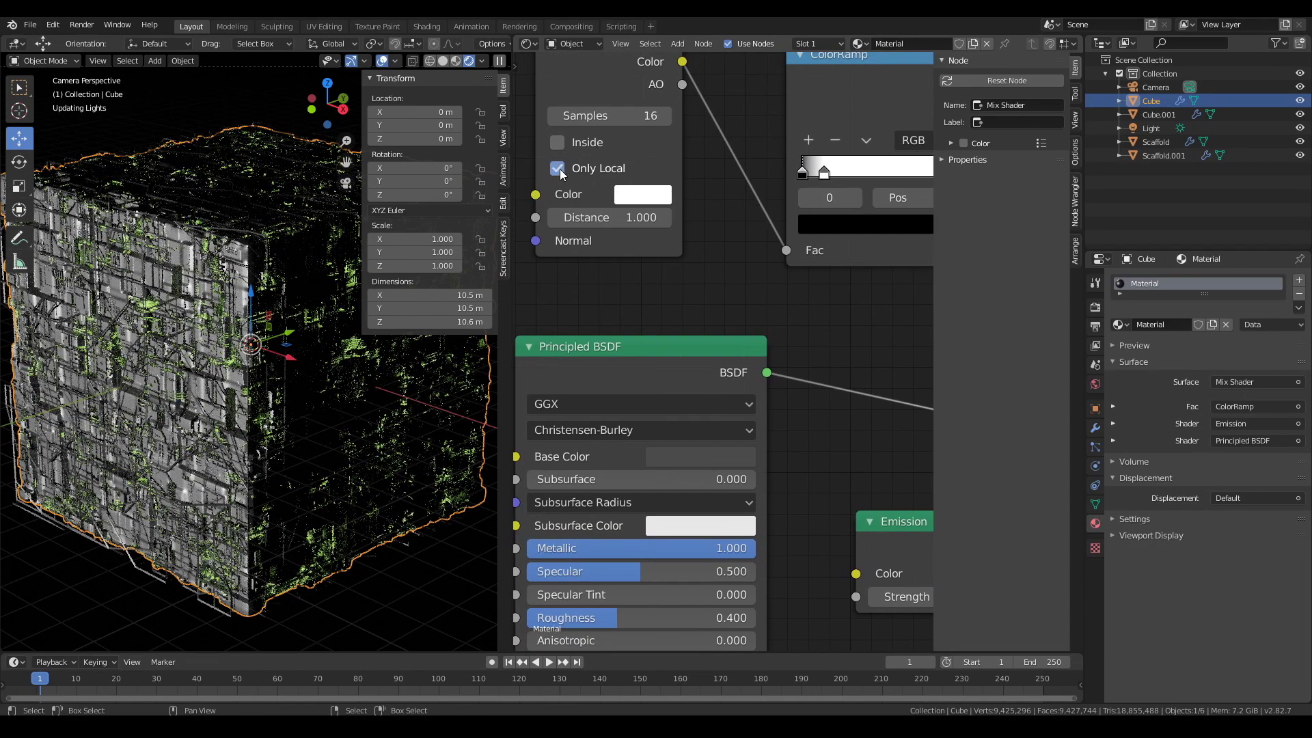
middle_drag(774, 307, 723, 408)
scroll(789, 395, up, 5)
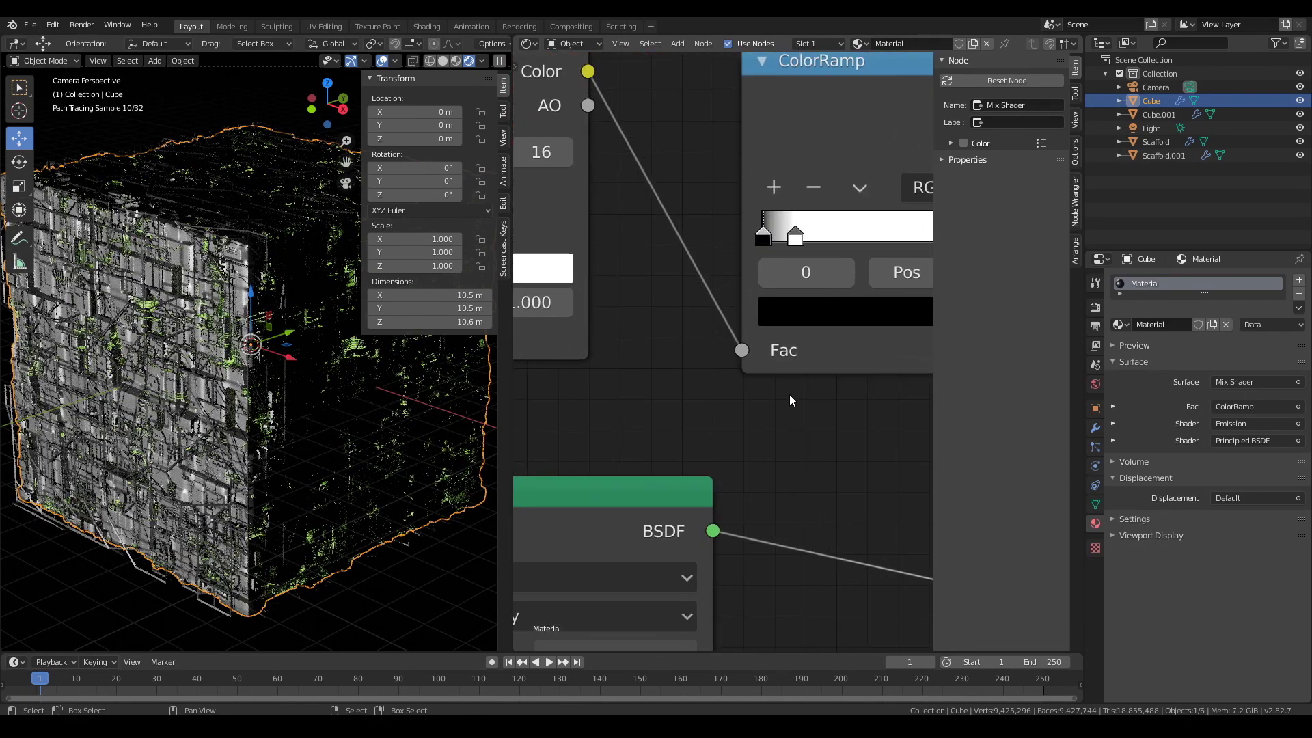
drag(795, 236, 779, 242)
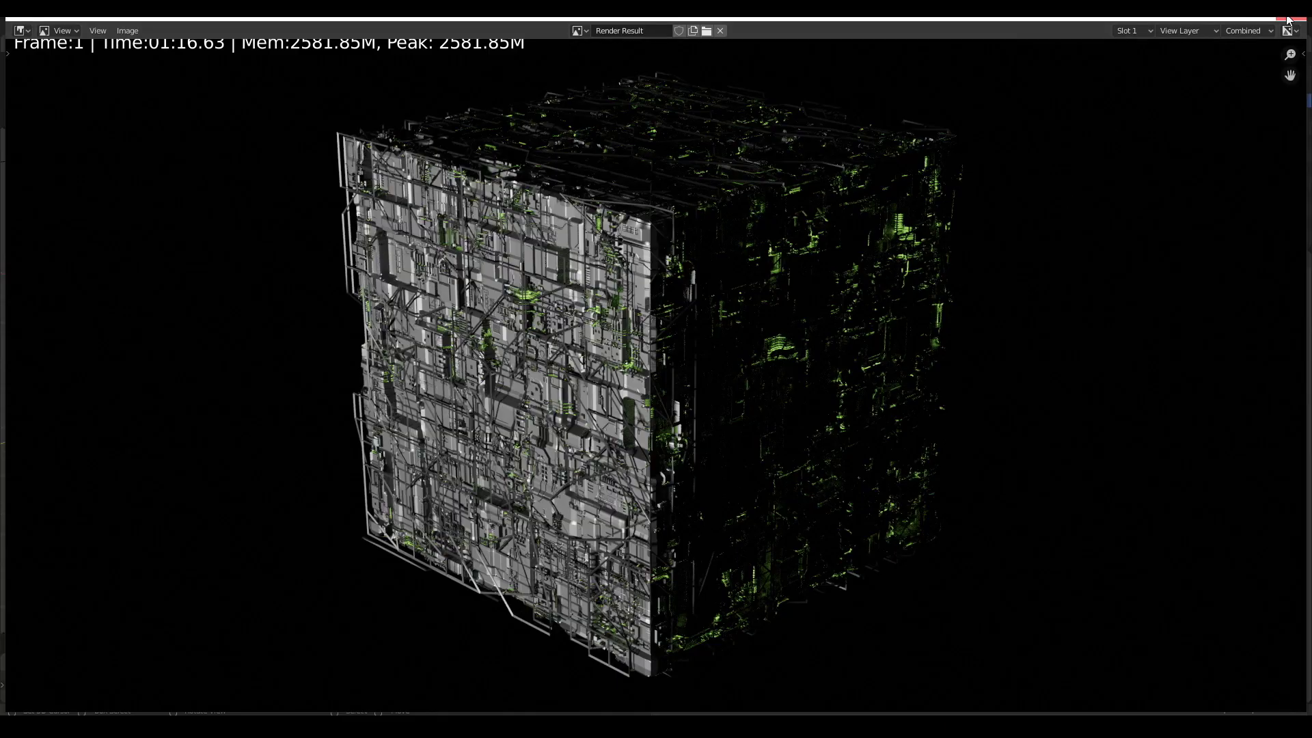
Step: Close the render result and load Stars Sphere.jpg as the World's Environment Texture
click(1289, 21)
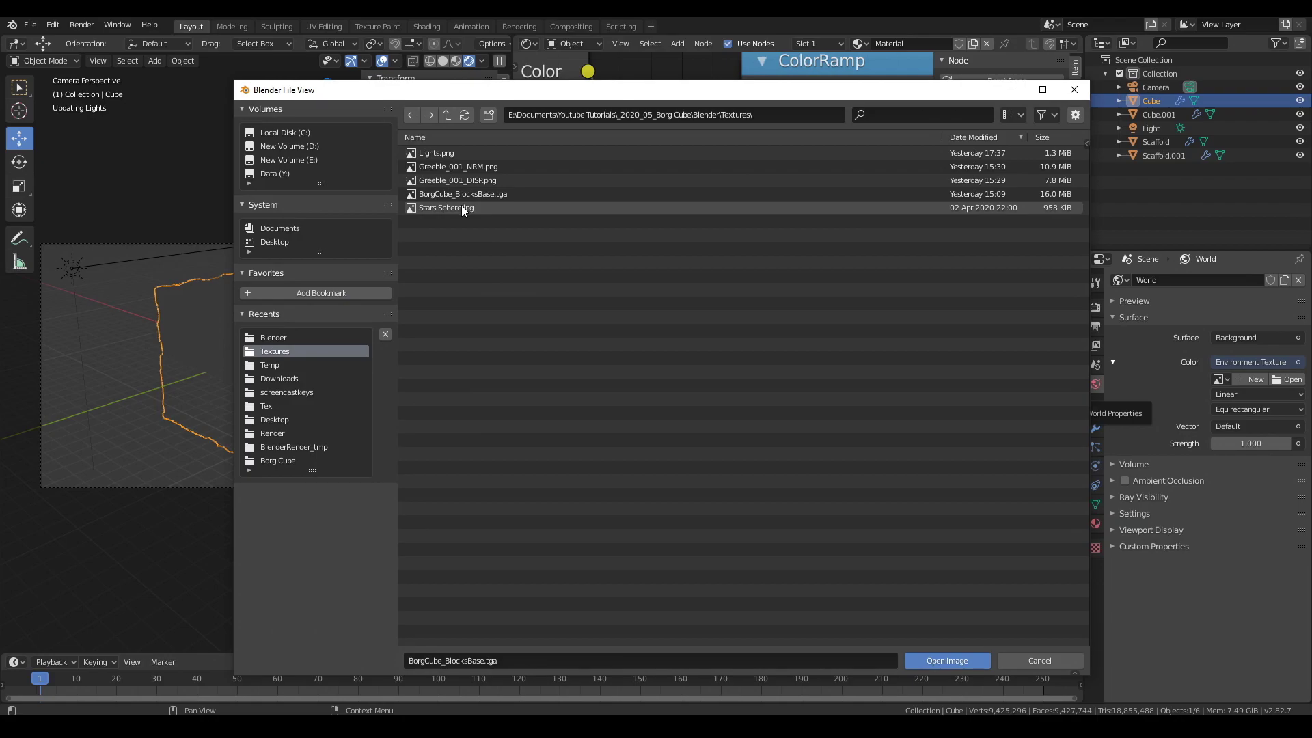
click(462, 207)
click(924, 661)
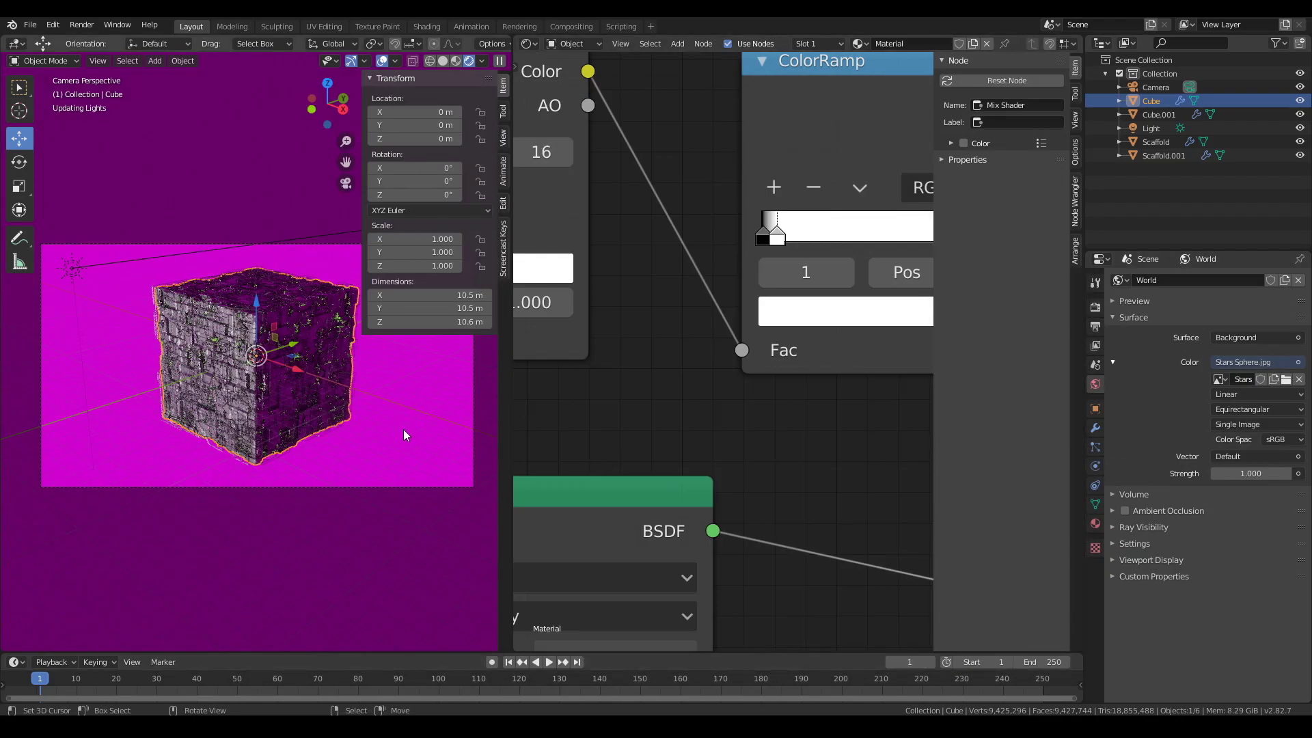
scroll(147, 386, up, 4)
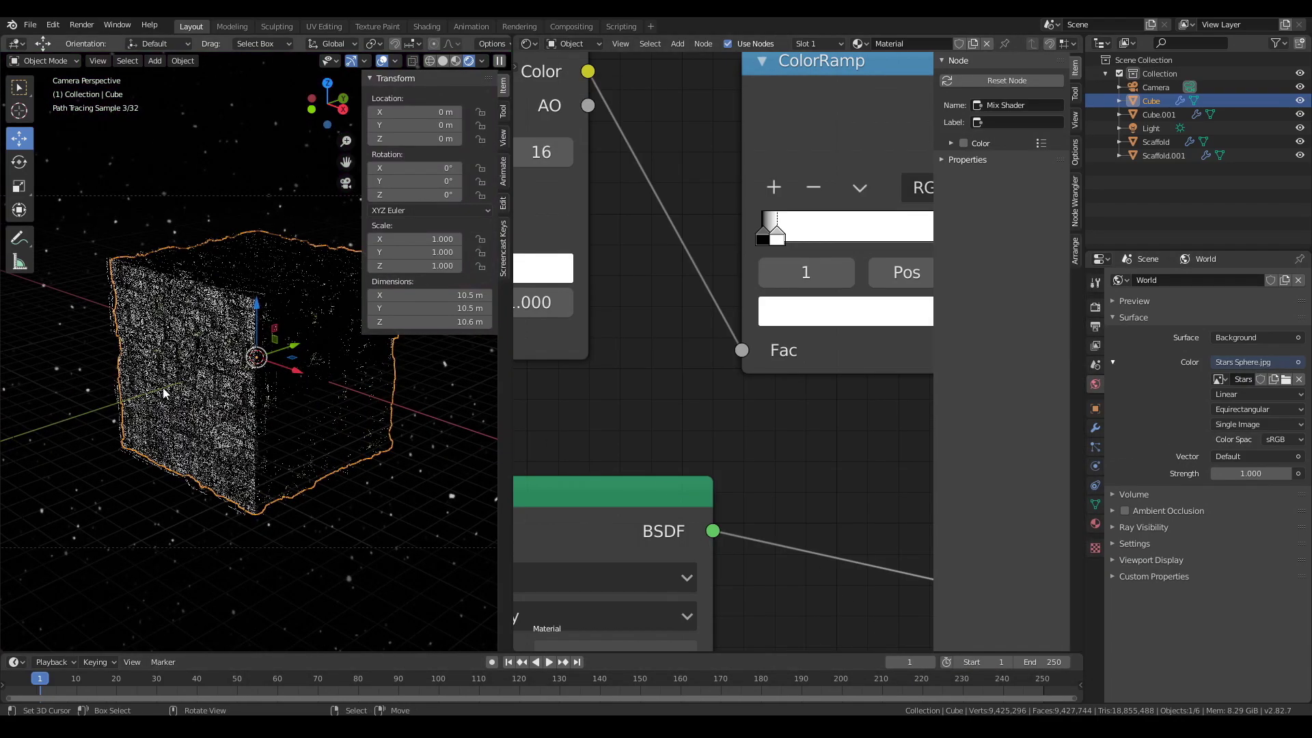
scroll(148, 390, up, 1)
Step: Add an Image Texture node beside the Cube material's Principled BSDF and load Greeble_001_NRM.png into it
scroll(634, 364, down, 6)
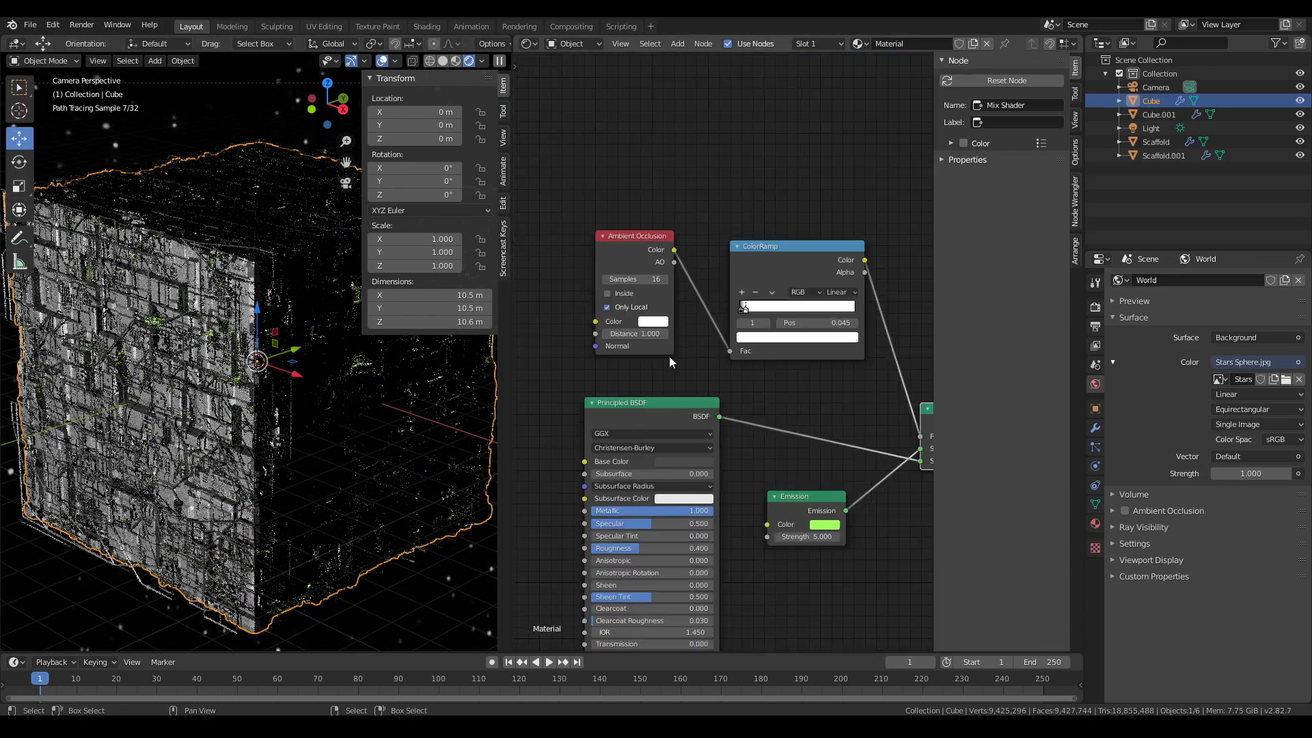
middle_drag(633, 428, 791, 273)
middle_drag(195, 462, 232, 454)
scroll(234, 454, up, 7)
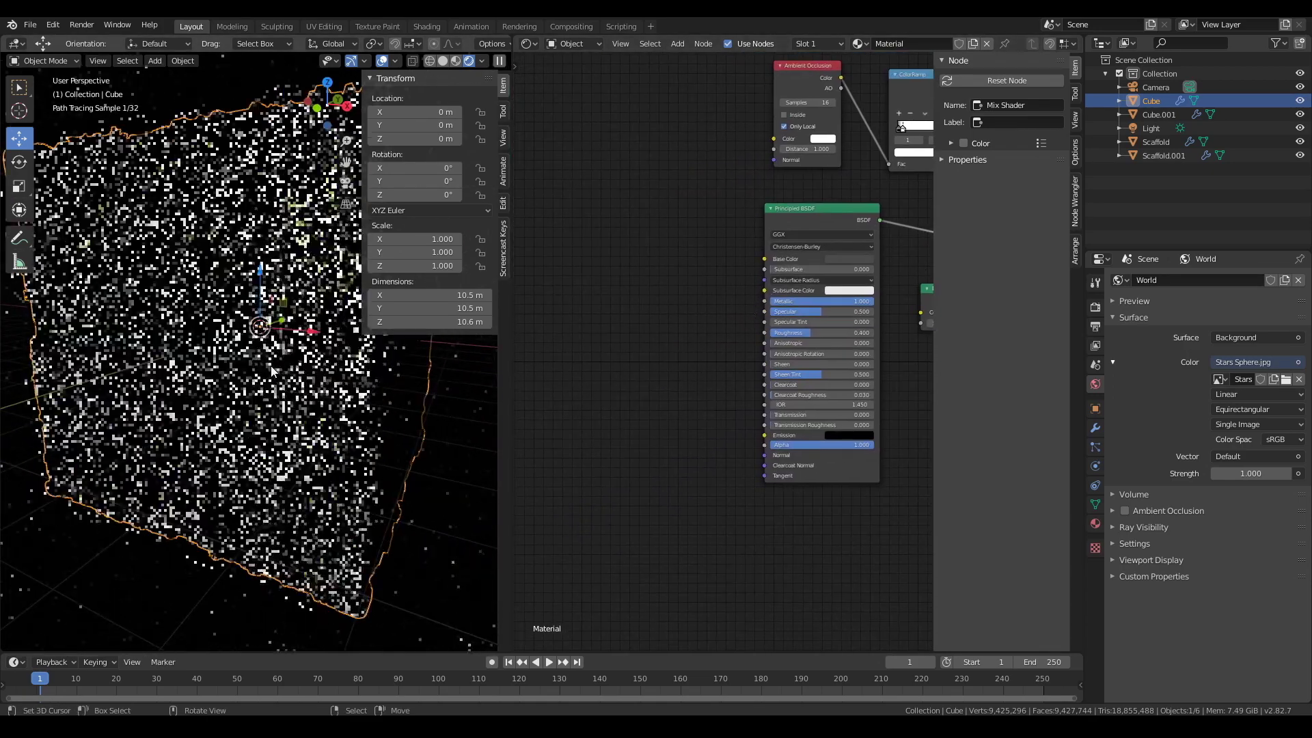
middle_drag(272, 403, 254, 396)
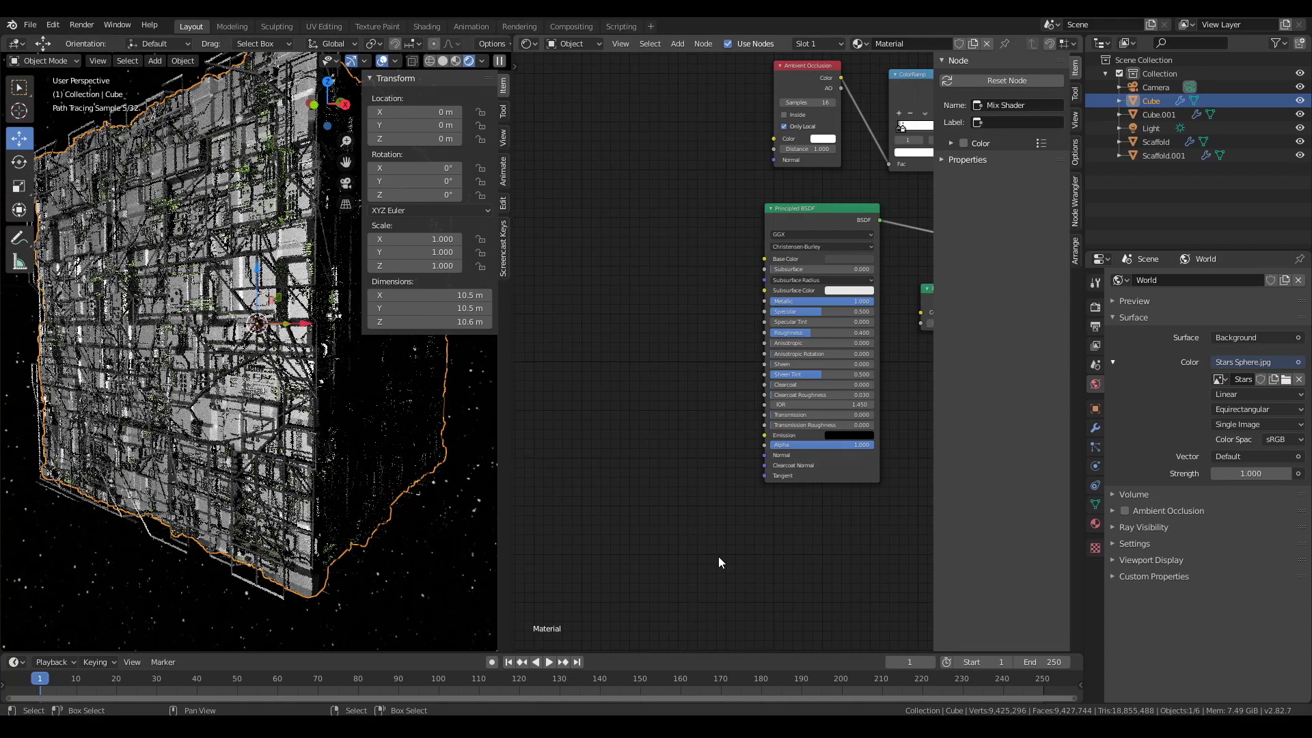
scroll(725, 540, up, 2)
key(shift+a)
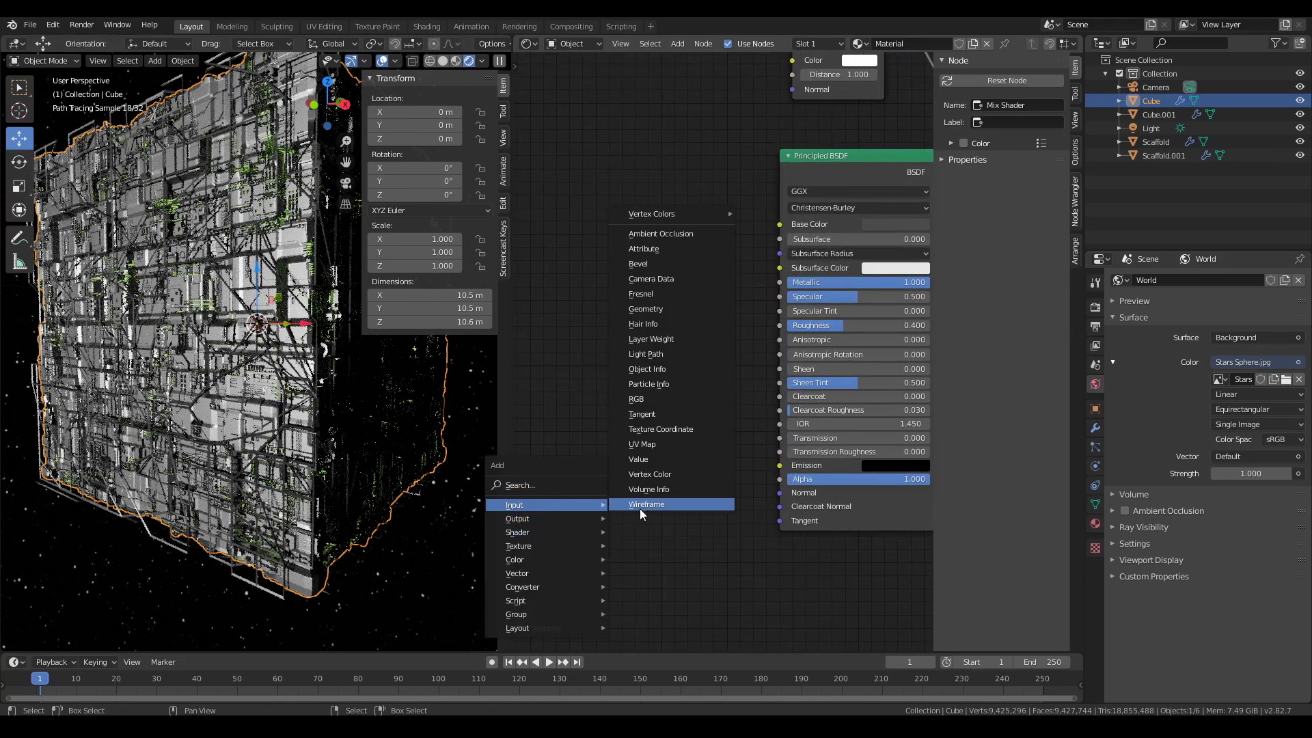
mouse_move(532, 544)
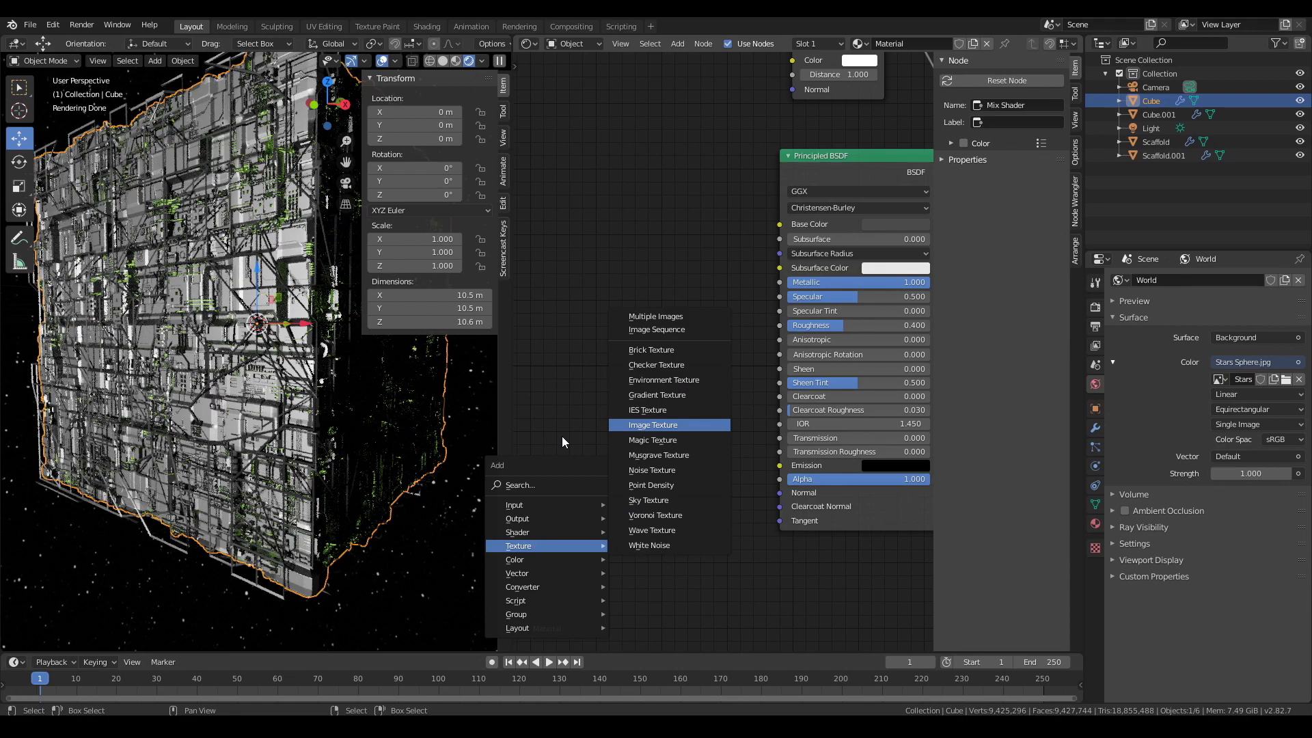
click(653, 425)
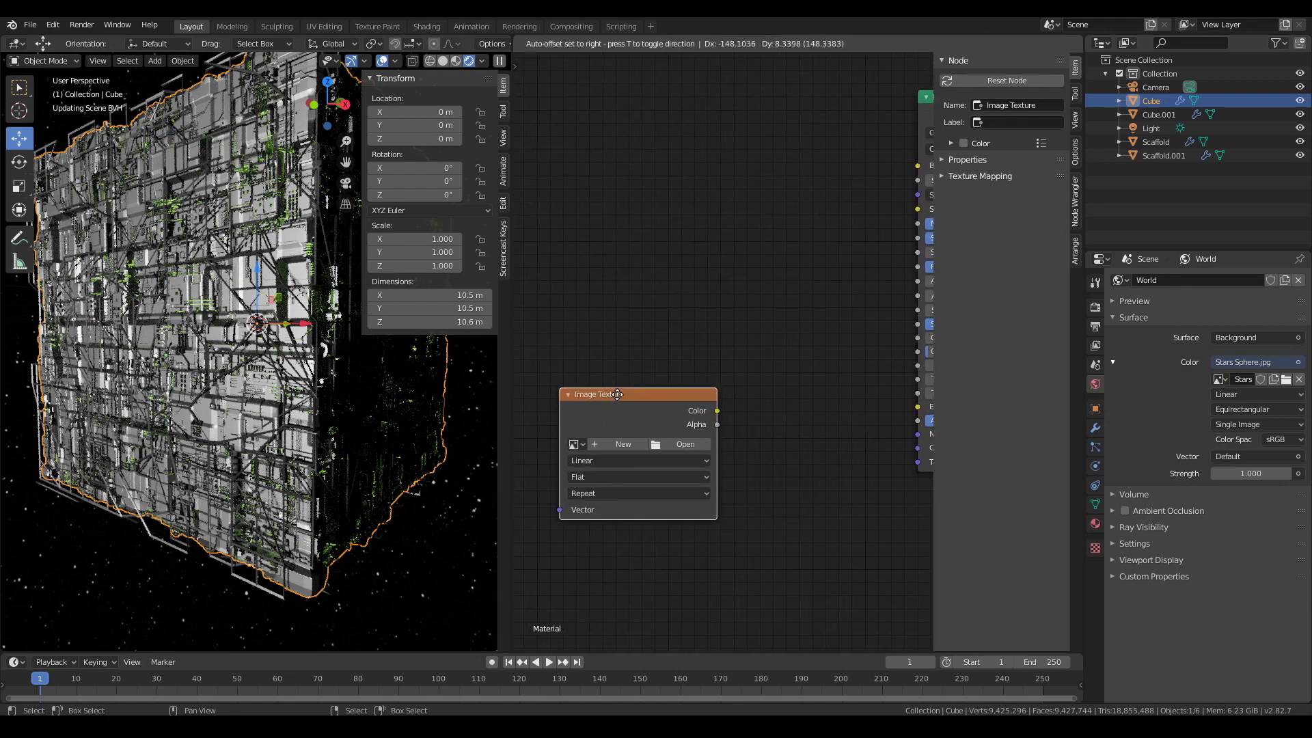
click(571, 395)
click(637, 456)
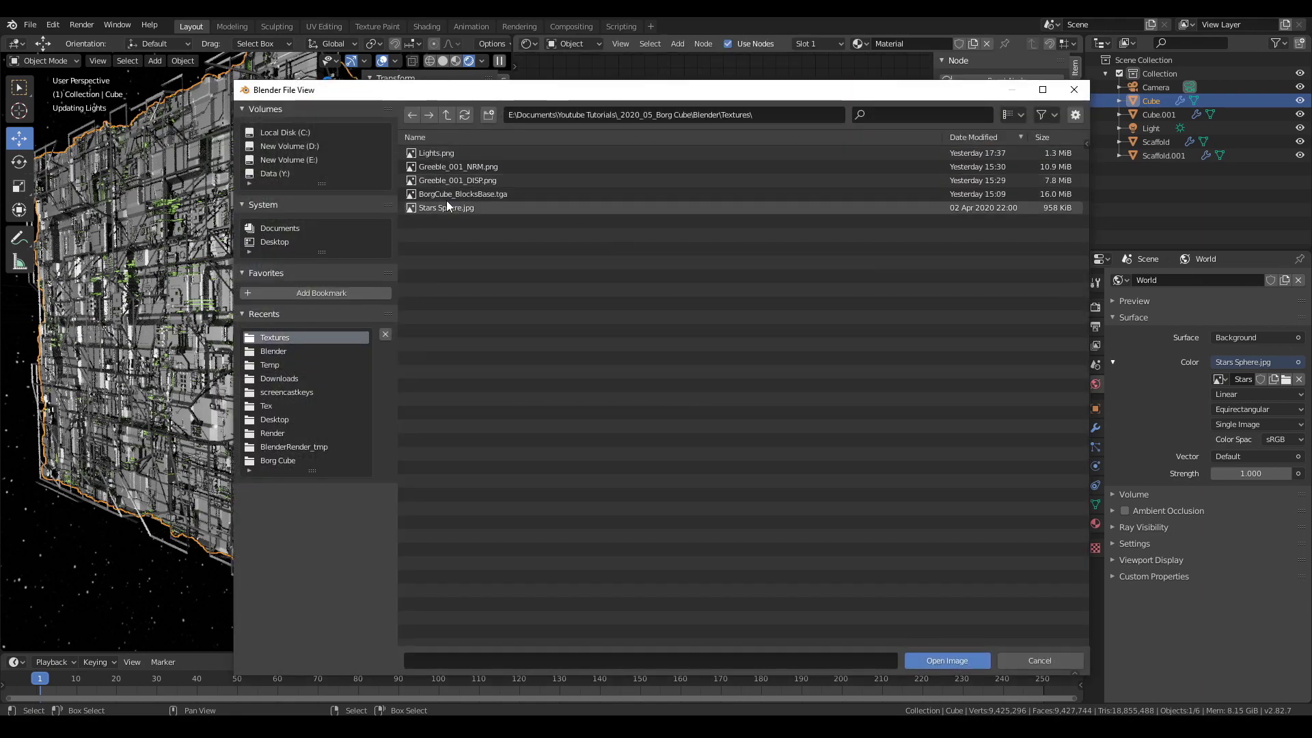
click(451, 166)
click(948, 660)
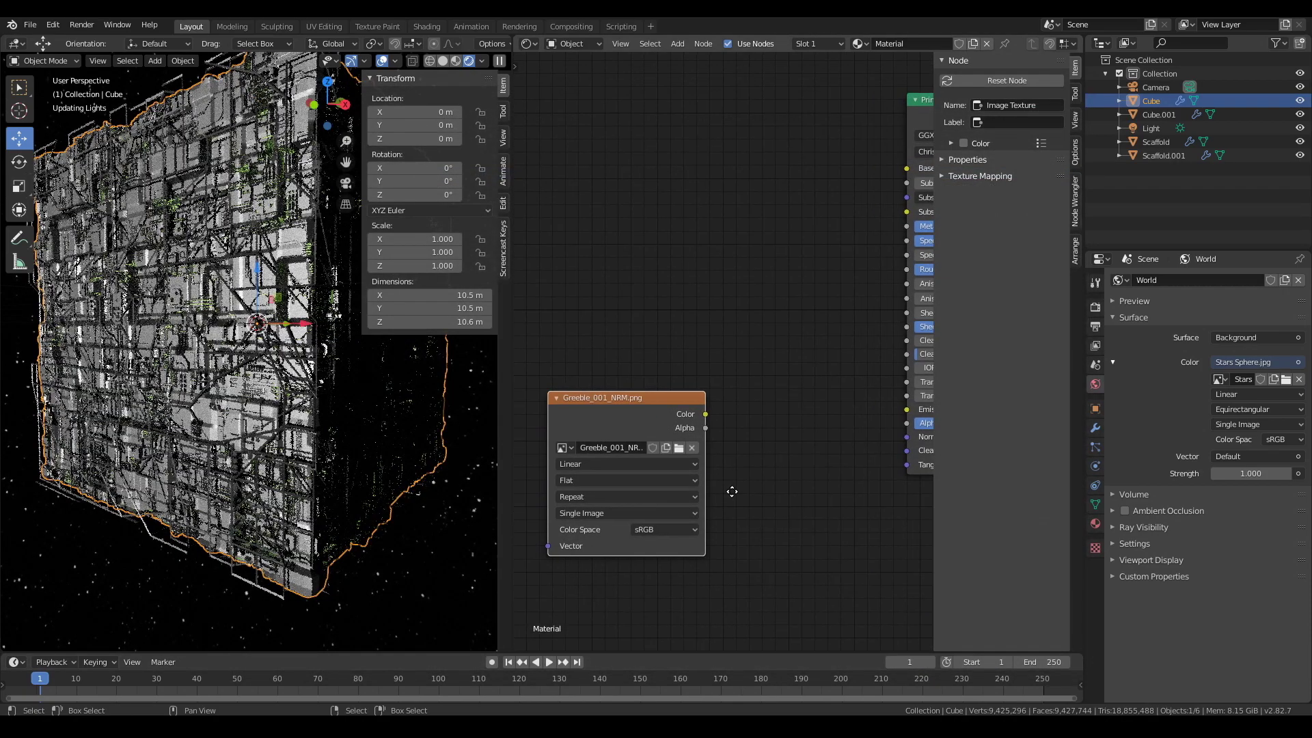
Step: Search the add-ons in the preferences for "node" to check that Node Wrangler is enabled
click(52, 24)
click(61, 233)
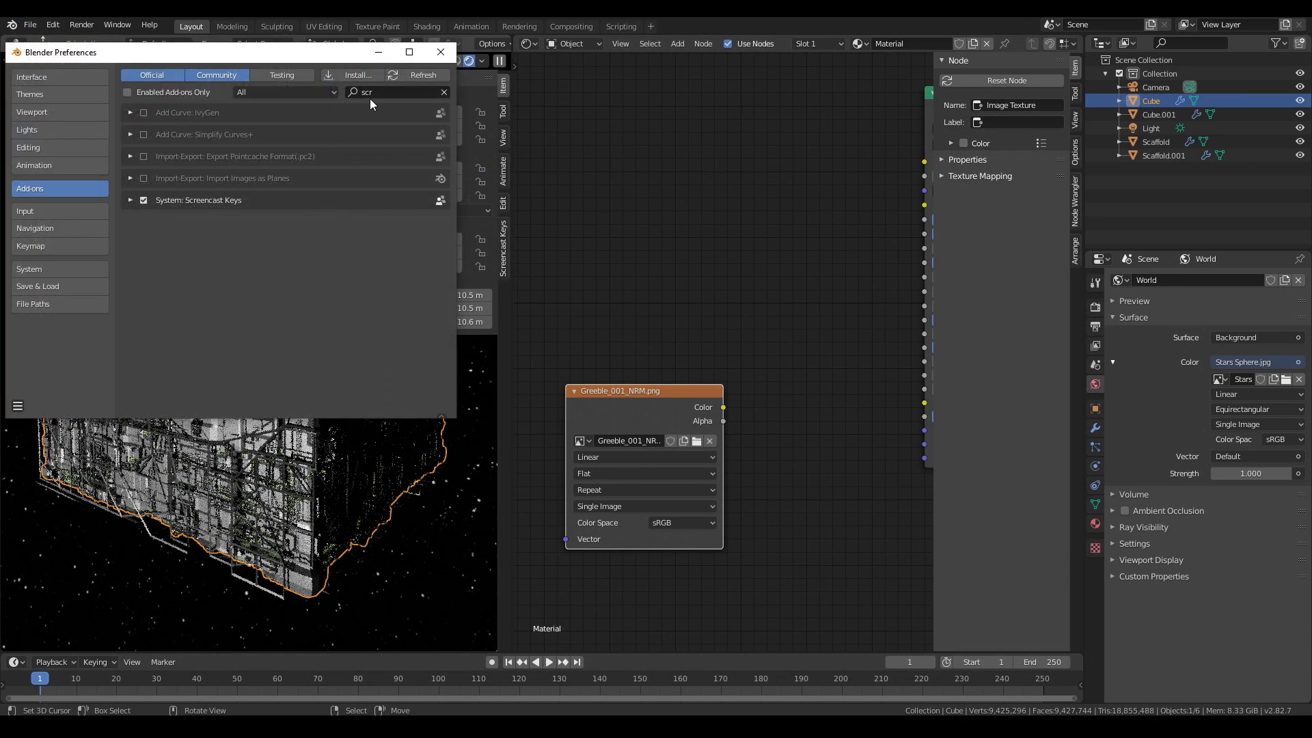
text(node)
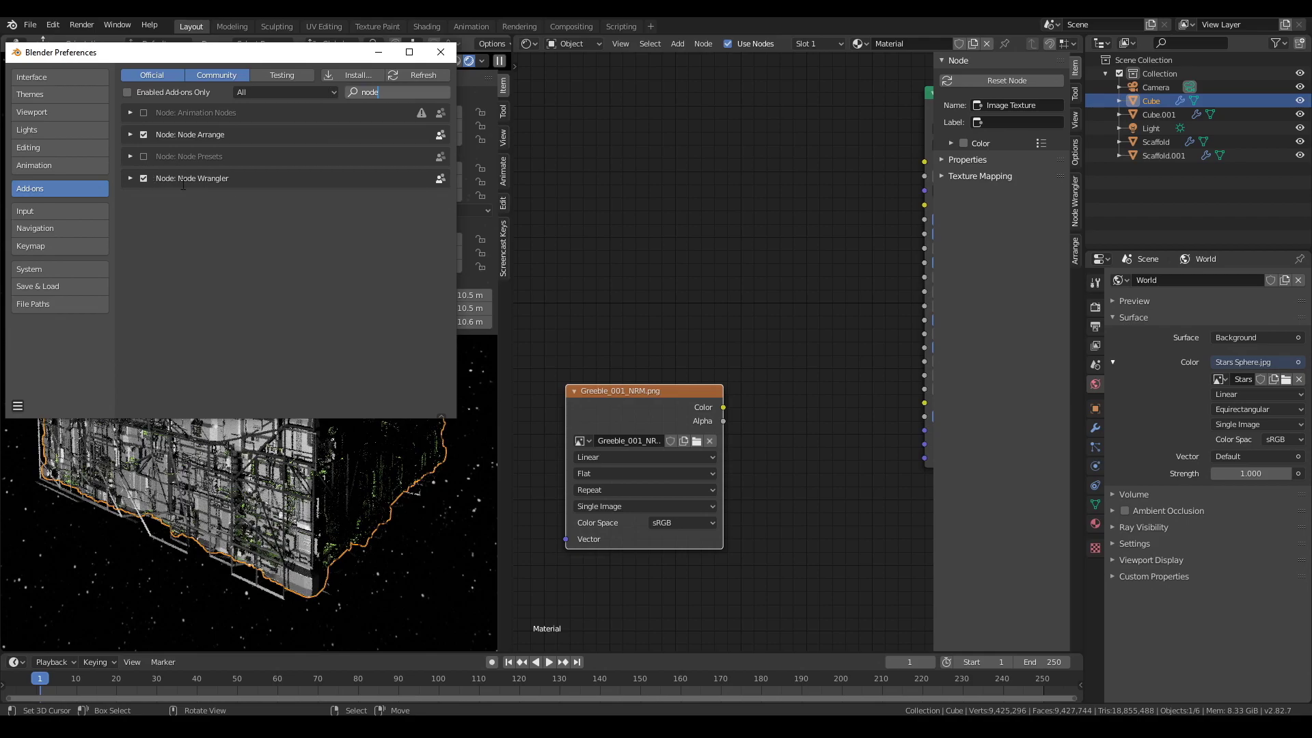
click(441, 52)
Step: Add a Normal Map node and feed the Greeble_001_NRM.png texture's Color into its Color input
middle_drag(774, 478, 732, 464)
key(shift+a)
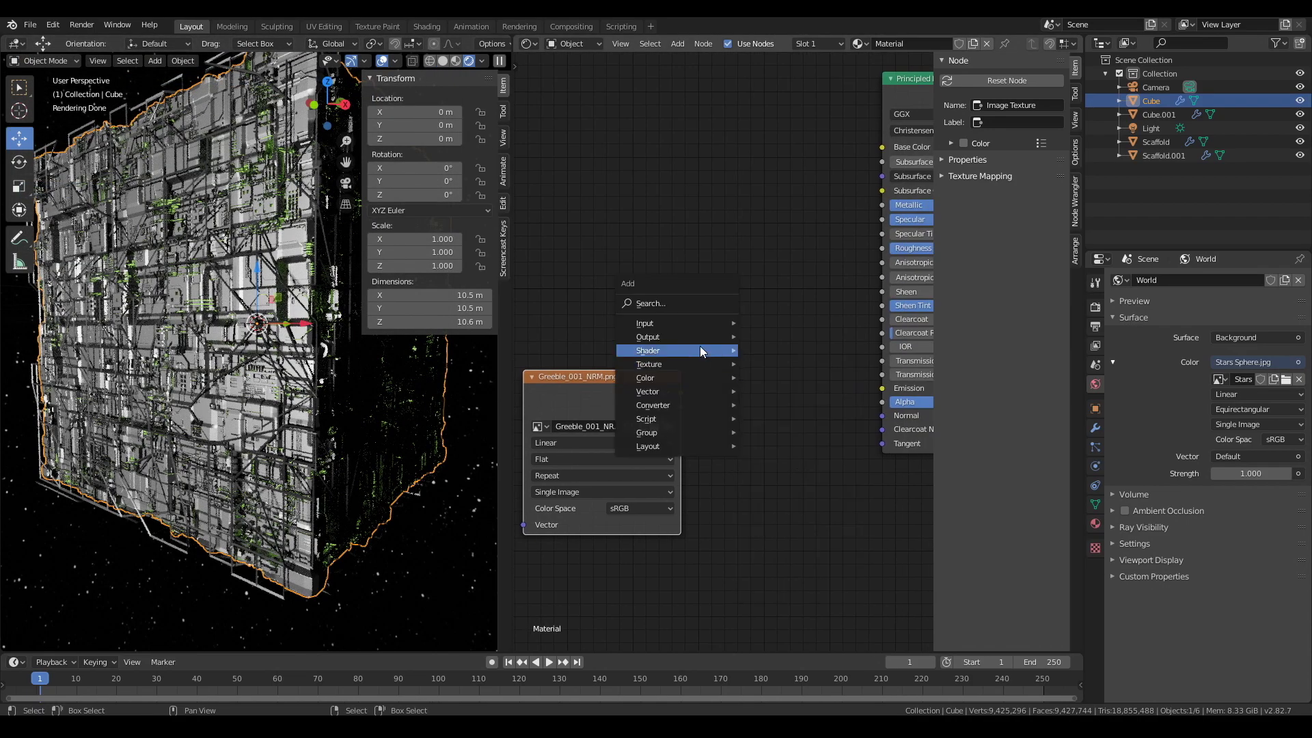
click(700, 346)
text(norm)
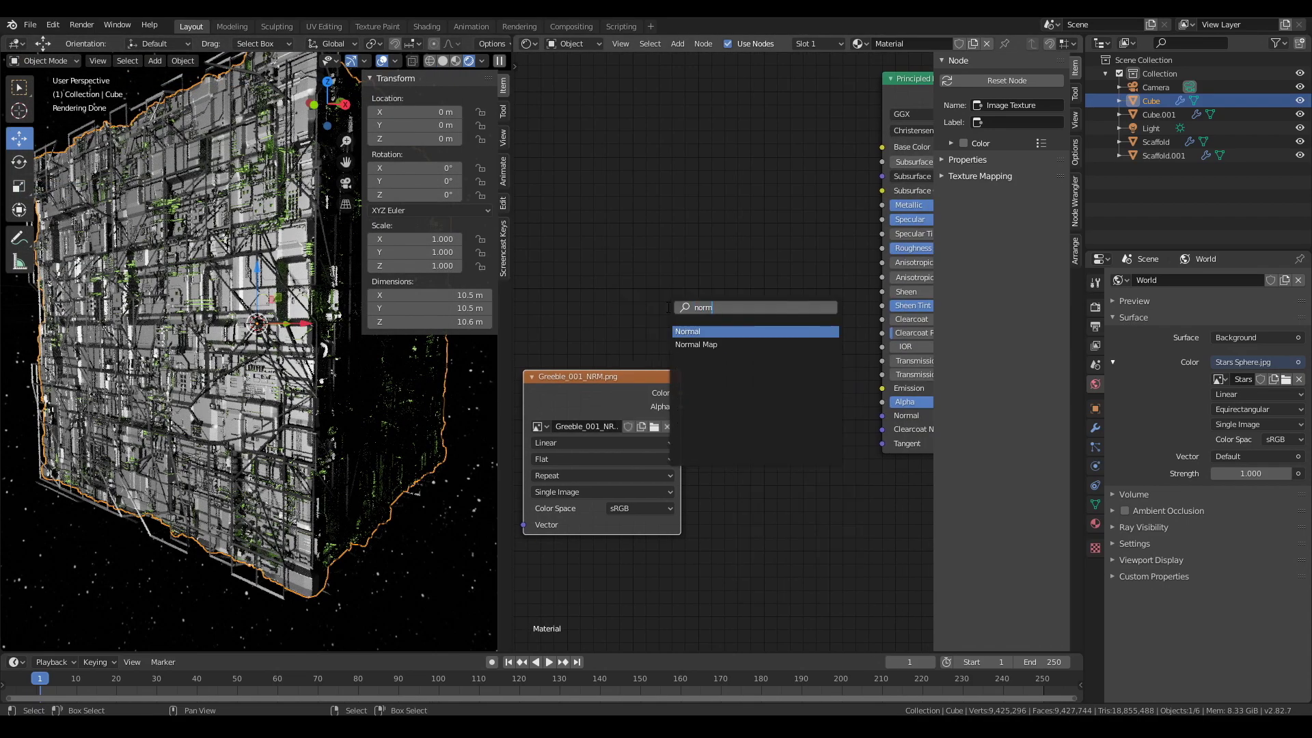
click(714, 344)
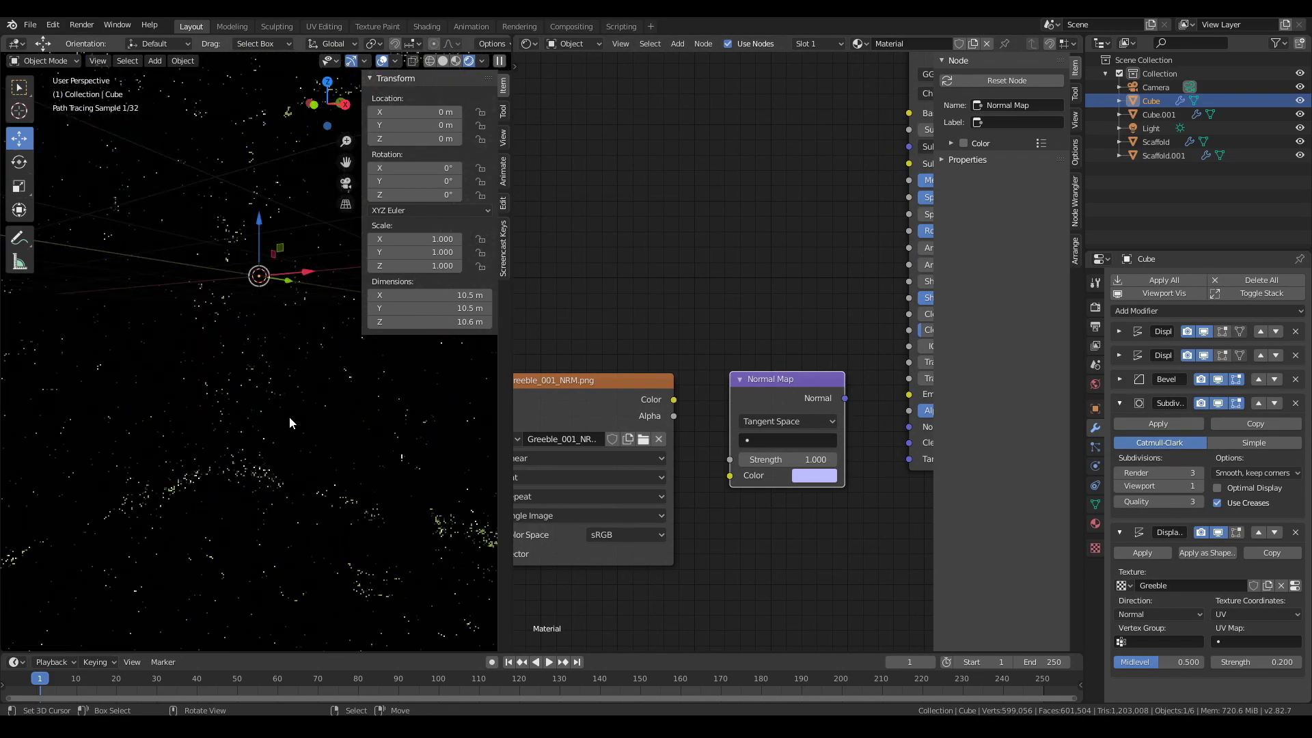
scroll(805, 517, up, 1)
drag(754, 352, 817, 441)
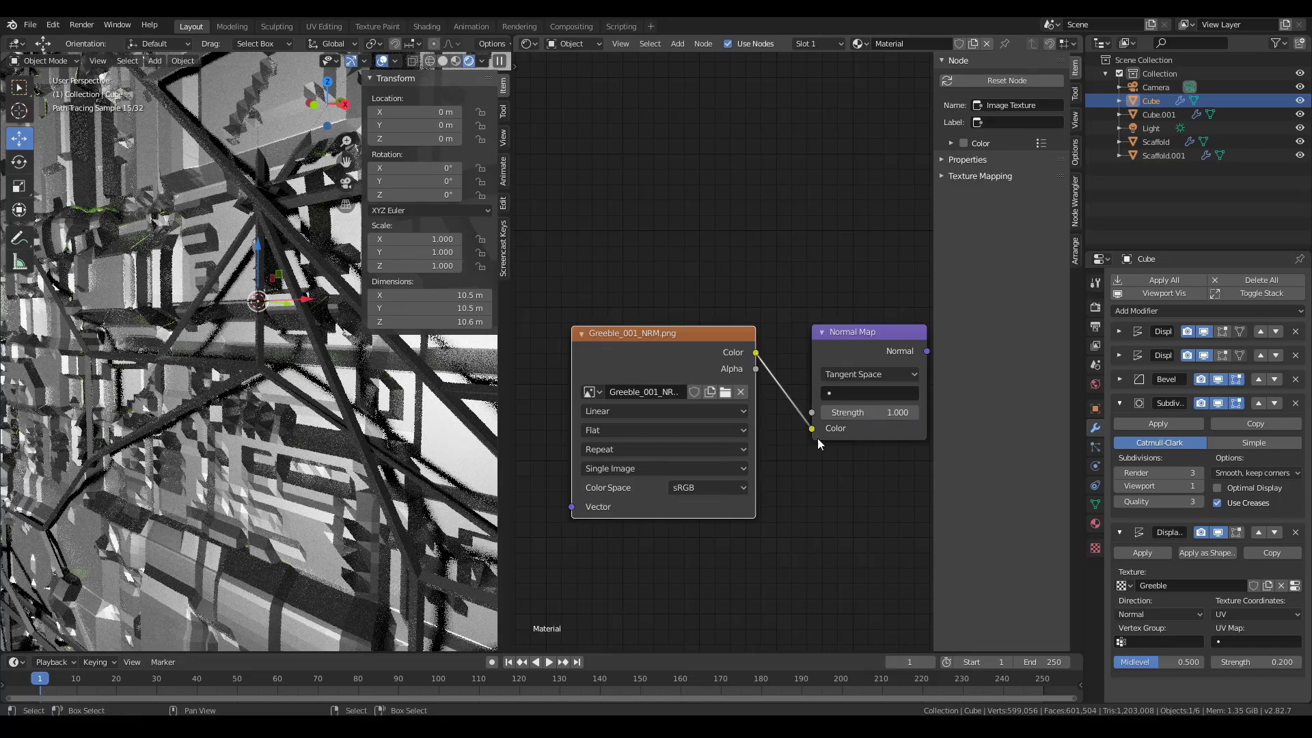
Step: Set the normal image's color space to Non-Color and link the Normal Map to the Principled BSDF's Normal input
click(624, 485)
click(616, 551)
scroll(722, 352, down, 1)
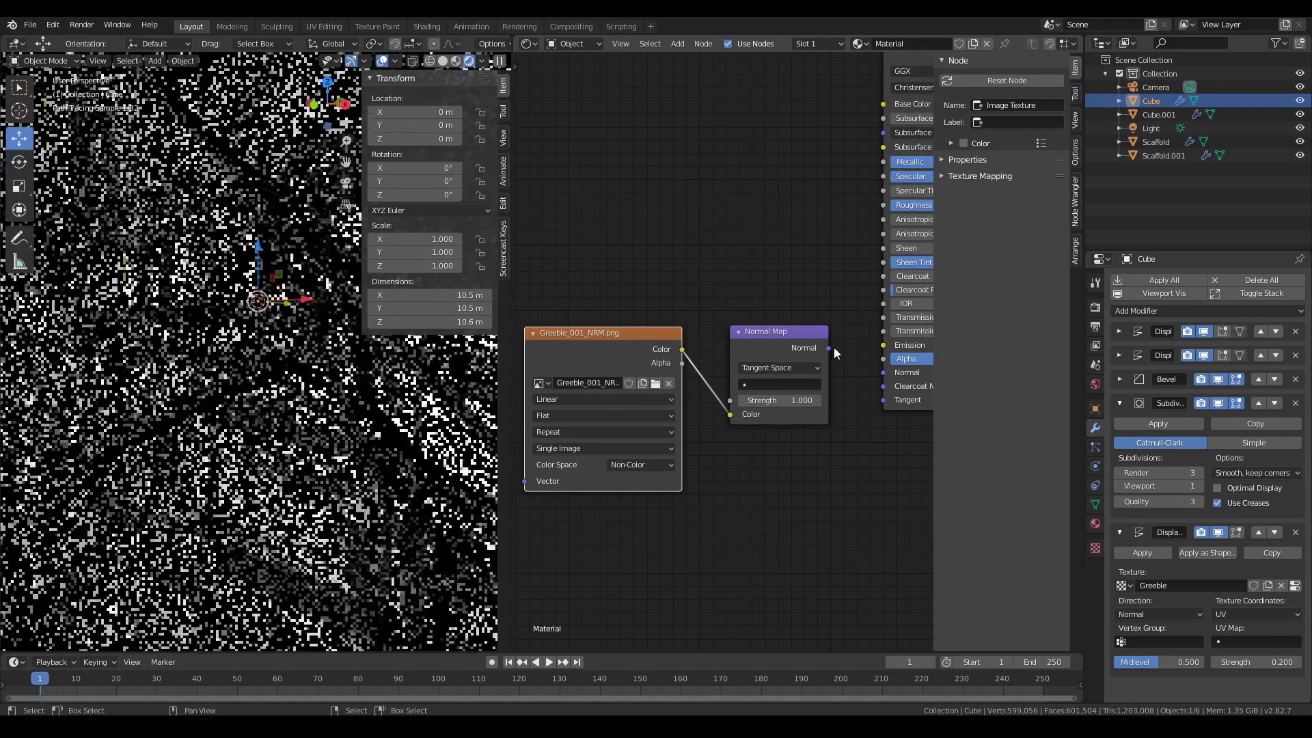
drag(830, 349, 884, 372)
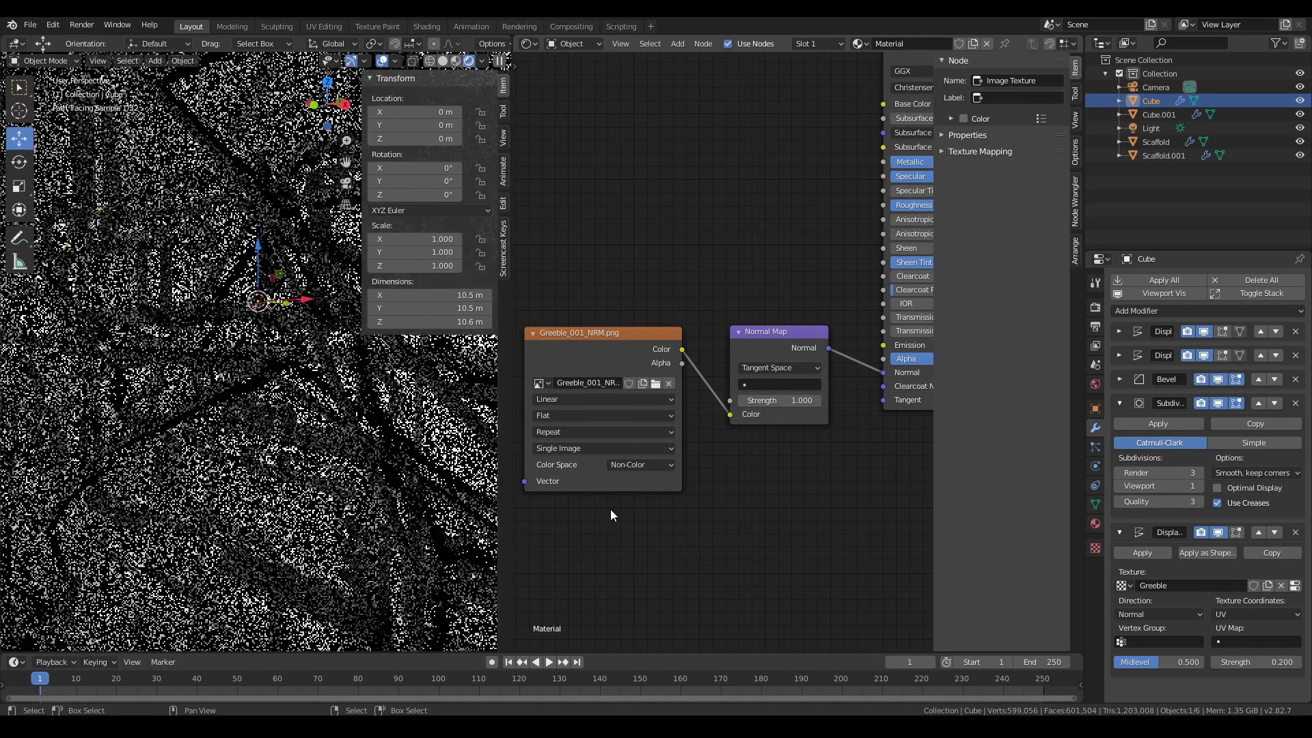
Step: Add Texture Coordinate and Mapping nodes to the normal image and set the mapping scale to 5 on all axes
middle_drag(663, 433, 807, 437)
click(735, 334)
key(ctrl+t)
scroll(723, 343, down, 2)
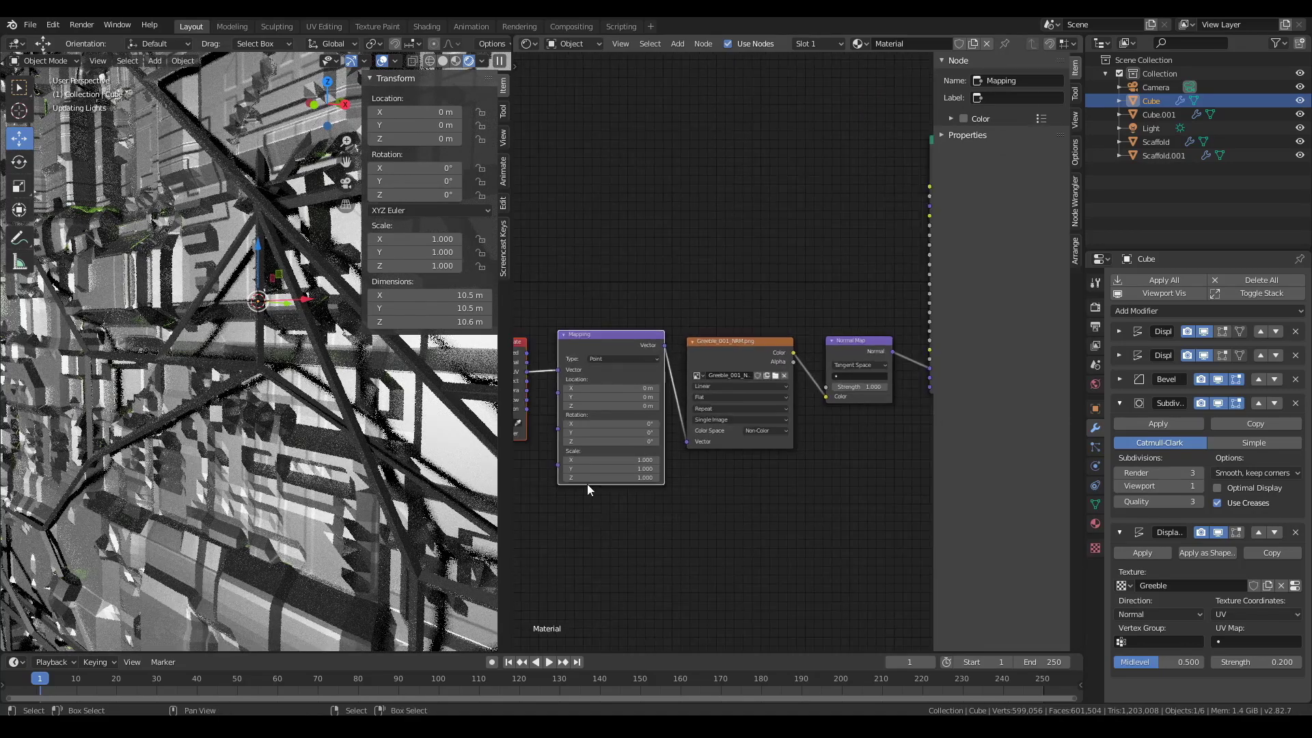
middle_drag(508, 434, 557, 424)
click(682, 451)
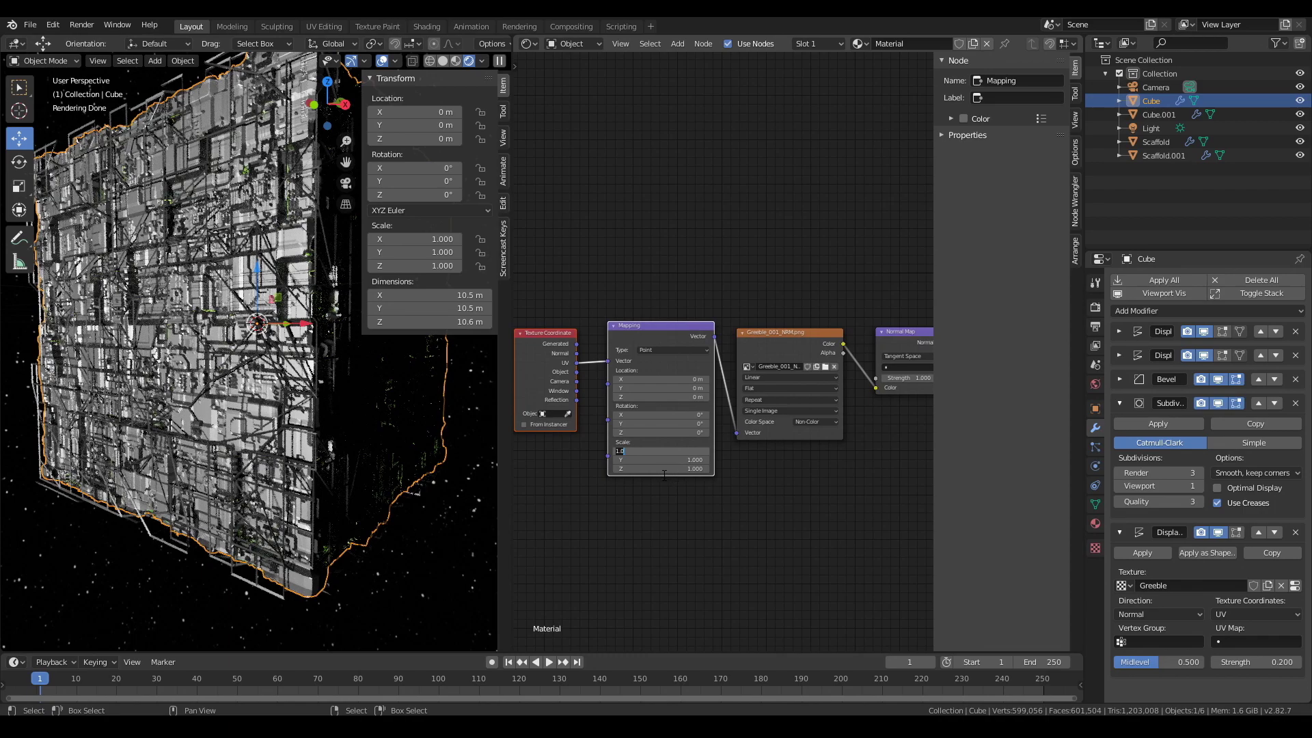
text(5)
key(Return)
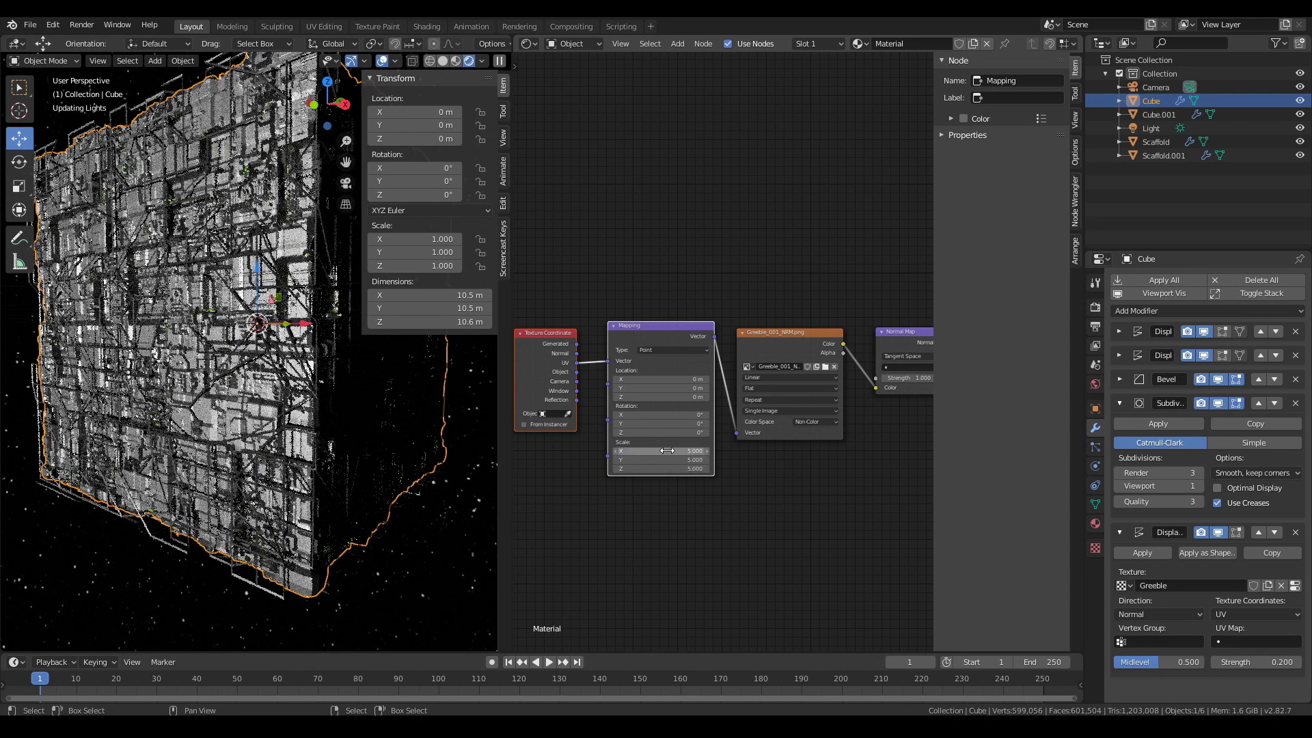
Step: Inspect the greebled surface up close and set the Normal Map's strength to 5
scroll(322, 458, up, 5)
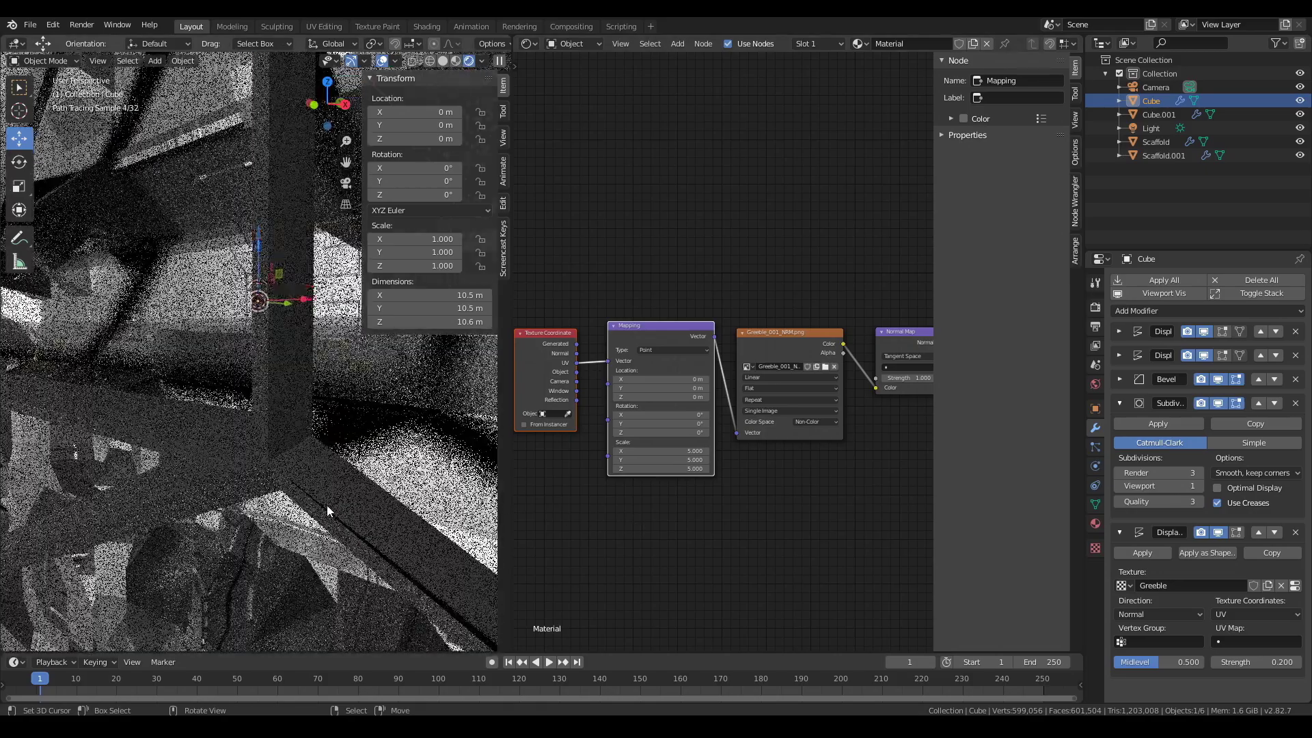
scroll(327, 506, down, 3)
middle_drag(328, 505, 263, 477)
scroll(254, 467, up, 2)
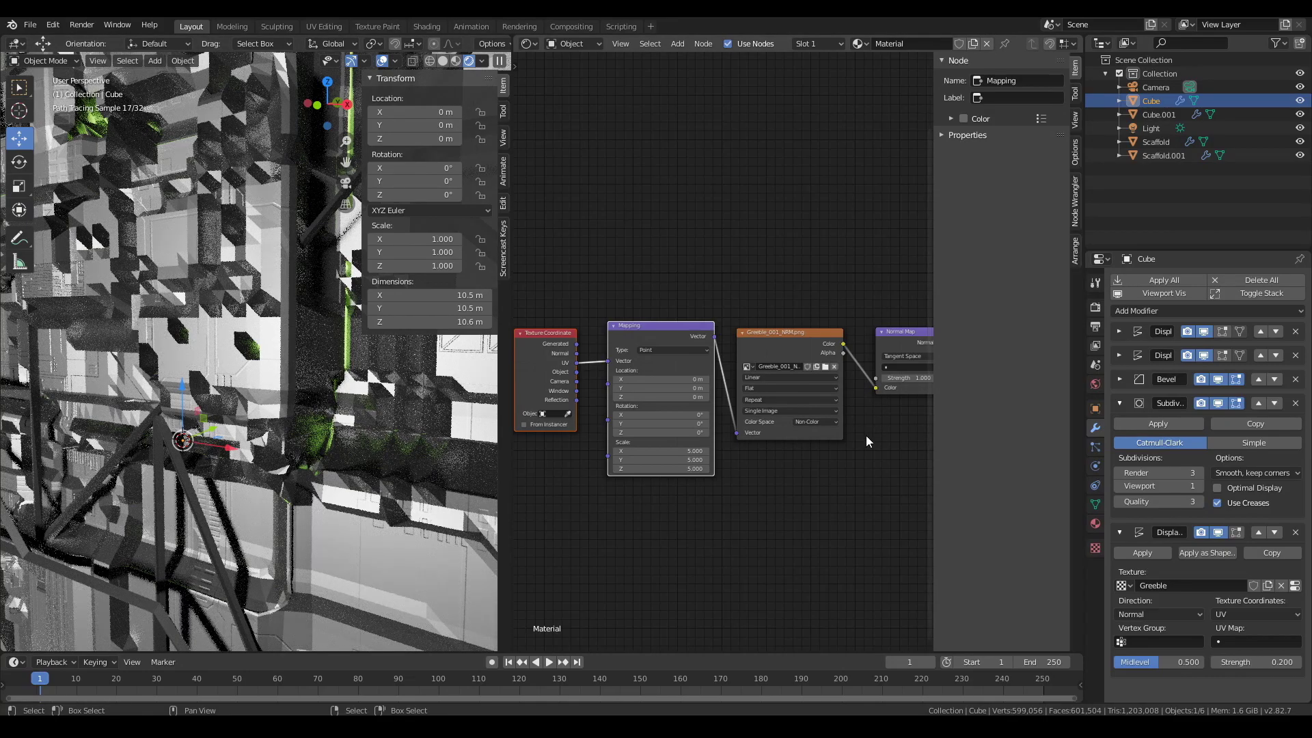
middle_drag(903, 378, 812, 397)
text(5)
key(Return)
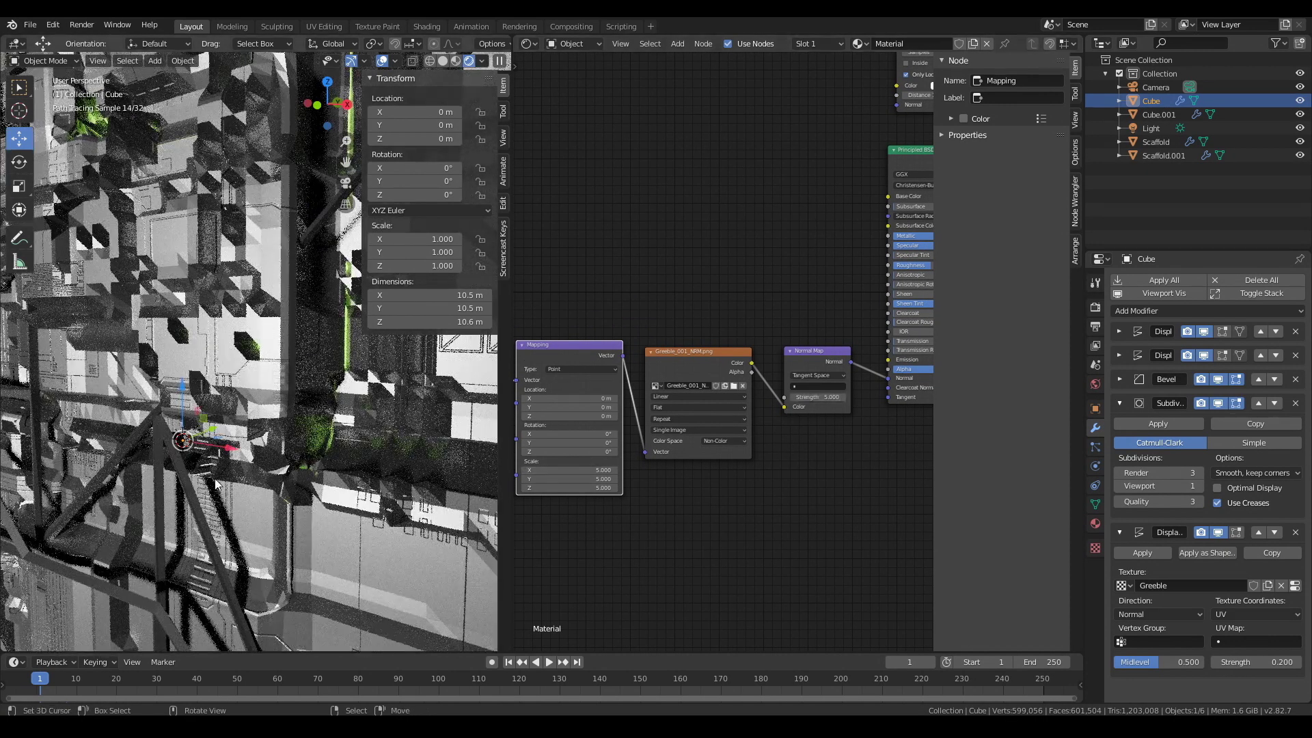
scroll(220, 498, down, 8)
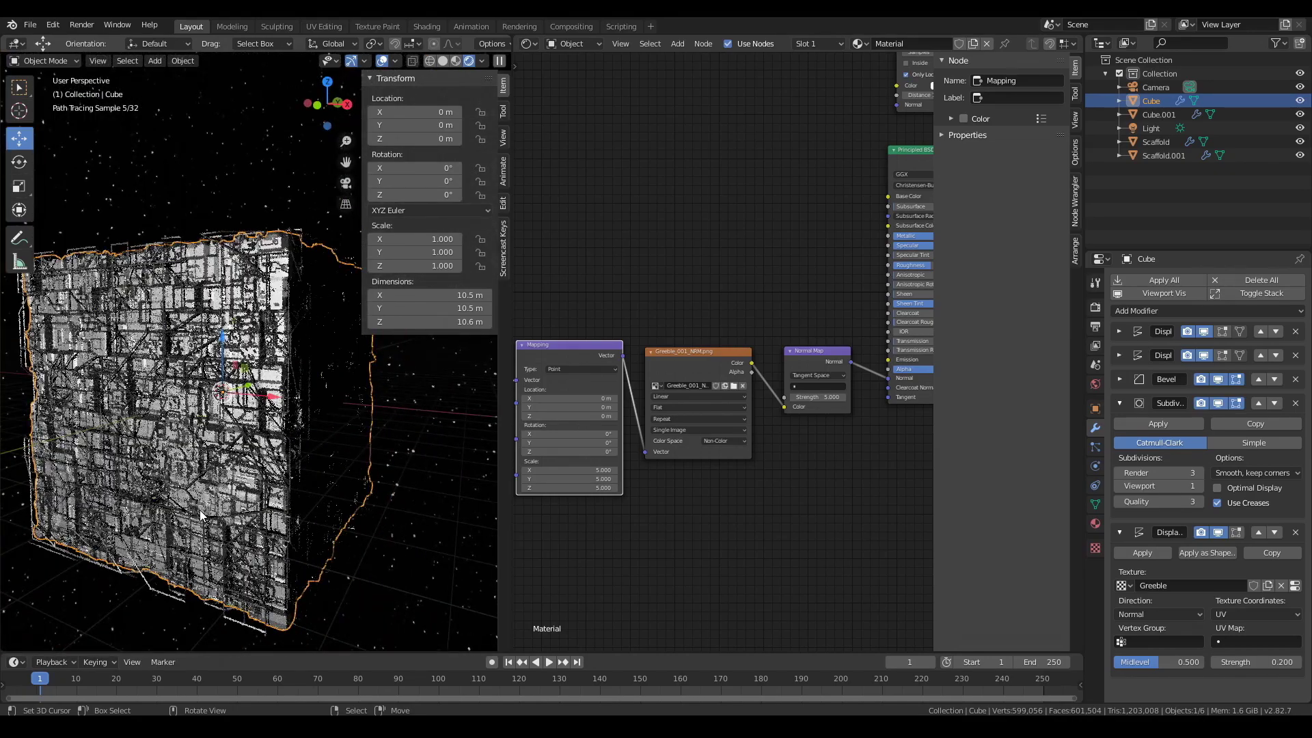
Step: Add a second Image Texture node above the normal map nodes and load Greeble_001_DISP.png from the Textures folder
middle_drag(646, 508, 765, 533)
middle_drag(752, 289, 669, 395)
scroll(722, 398, down, 3)
key(shift+a)
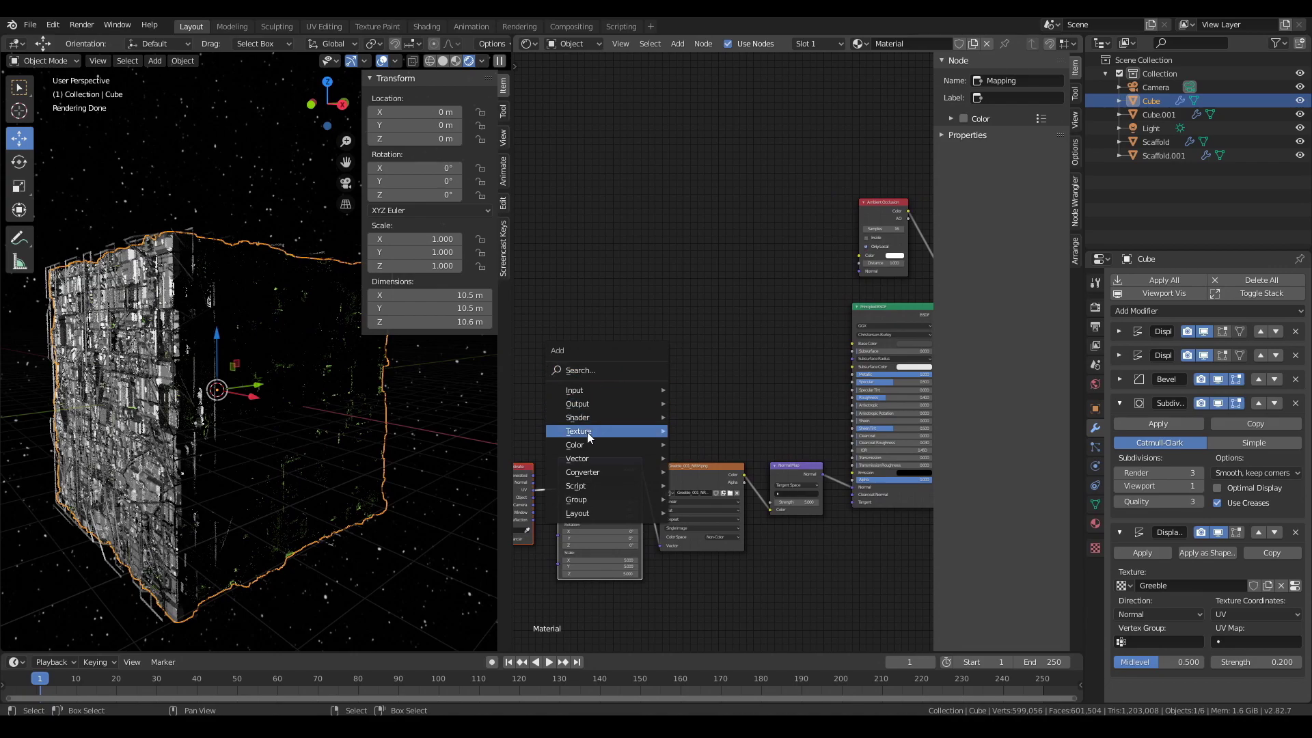
mouse_move(587, 432)
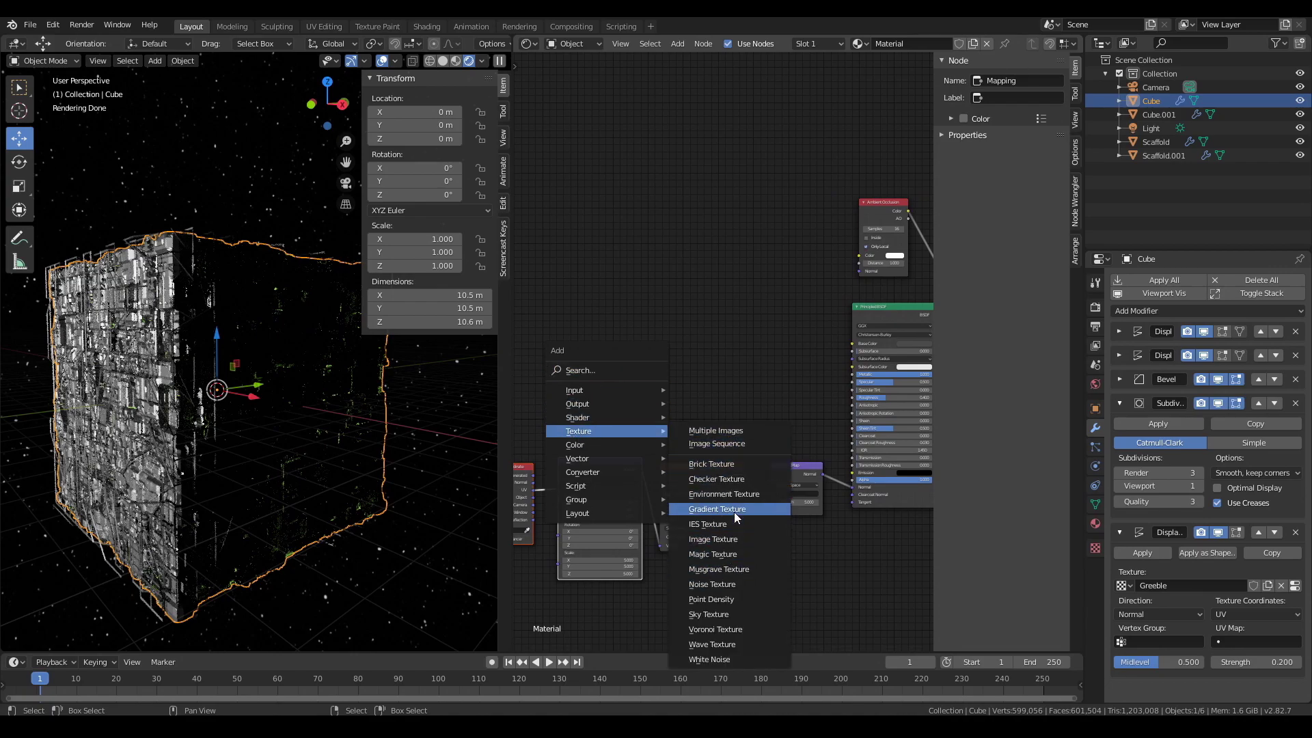
click(715, 540)
click(566, 332)
click(633, 362)
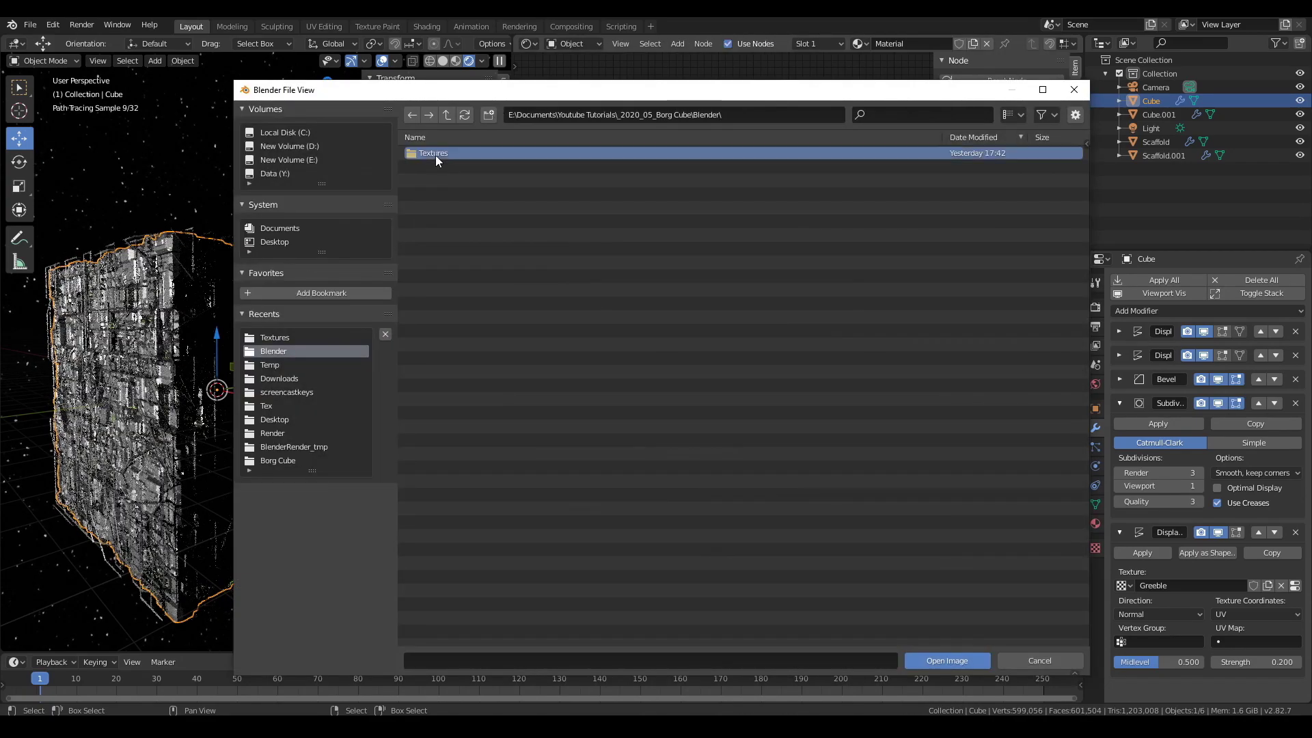
double_click(436, 154)
click(478, 181)
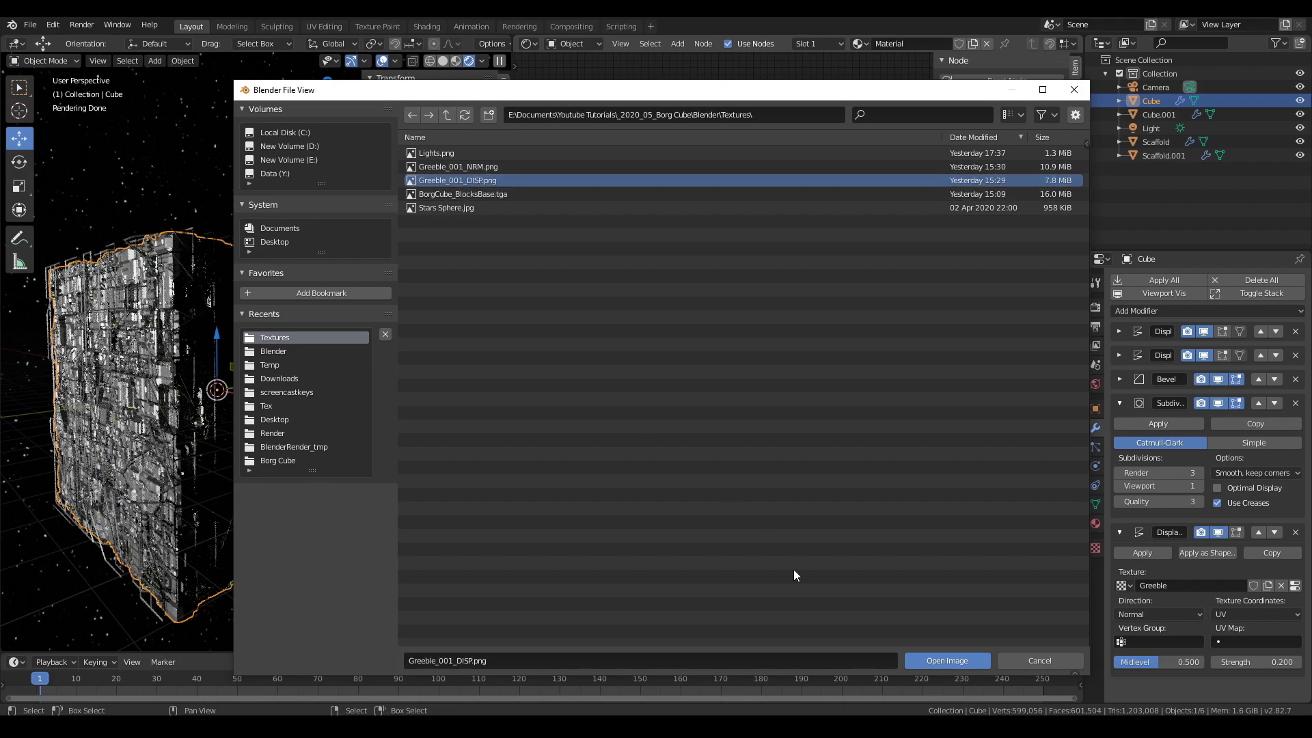
click(931, 662)
Step: Set the displacement image's color space to Non-Color and connect its Color to the Principled BSDF's Roughness
click(616, 420)
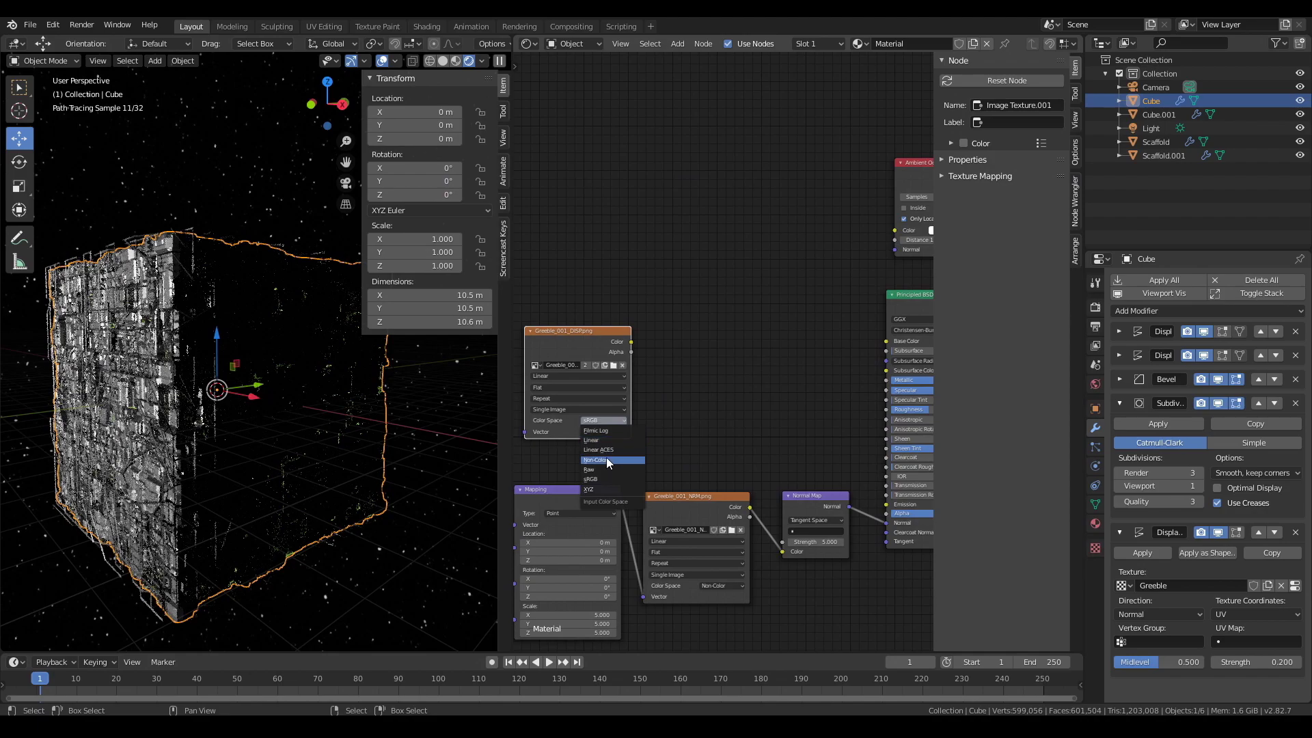
click(600, 437)
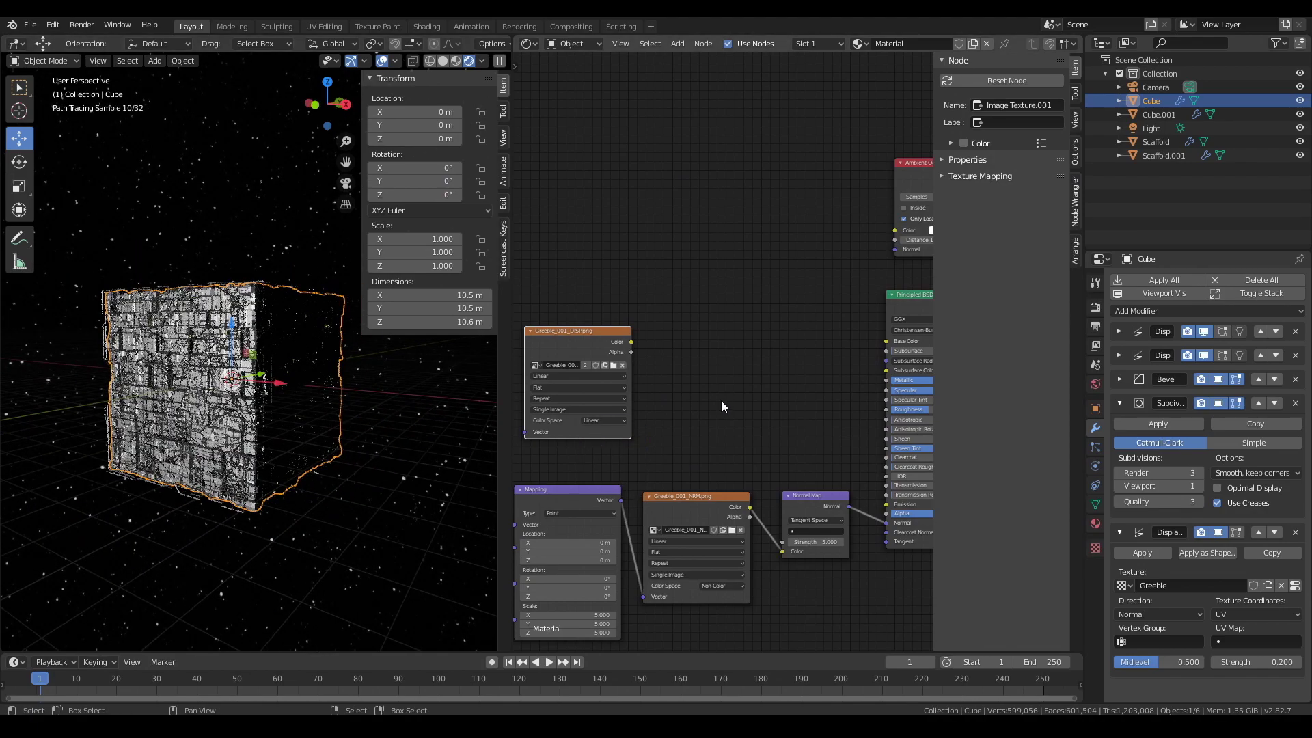
click(619, 421)
drag(651, 339, 888, 401)
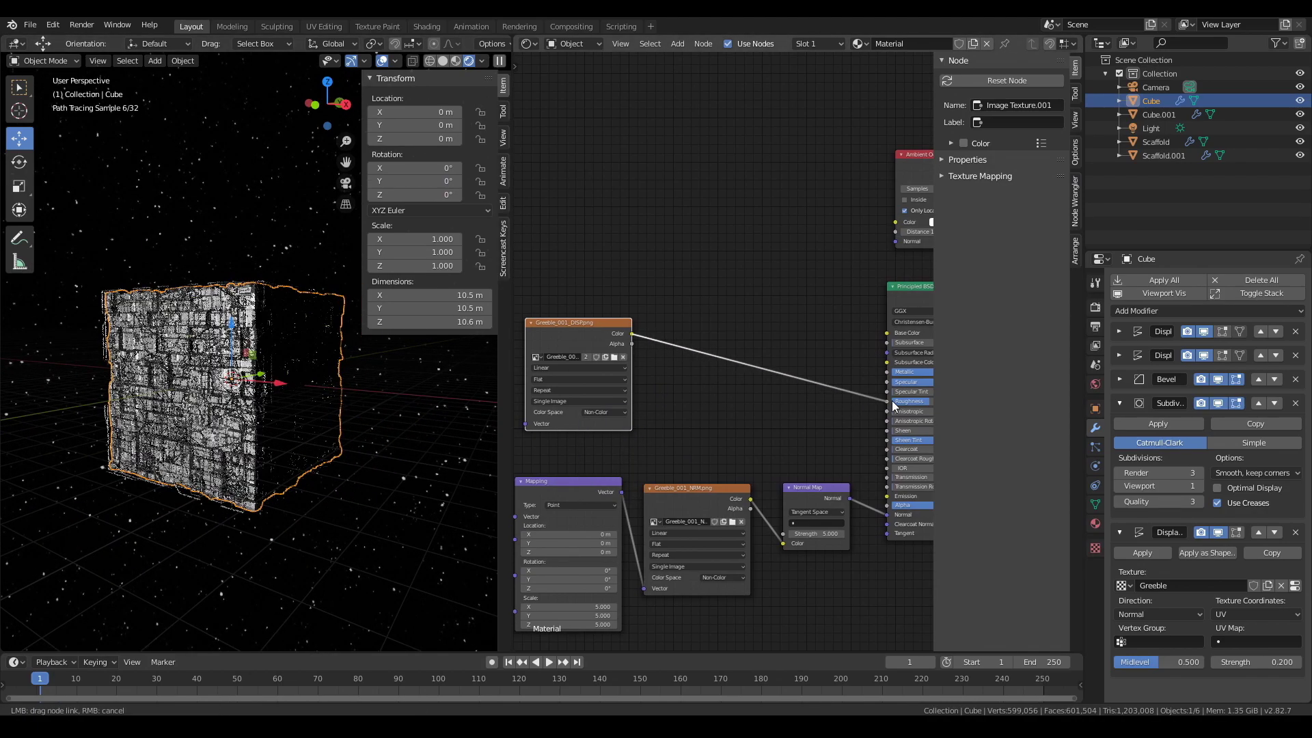
scroll(365, 474, up, 1)
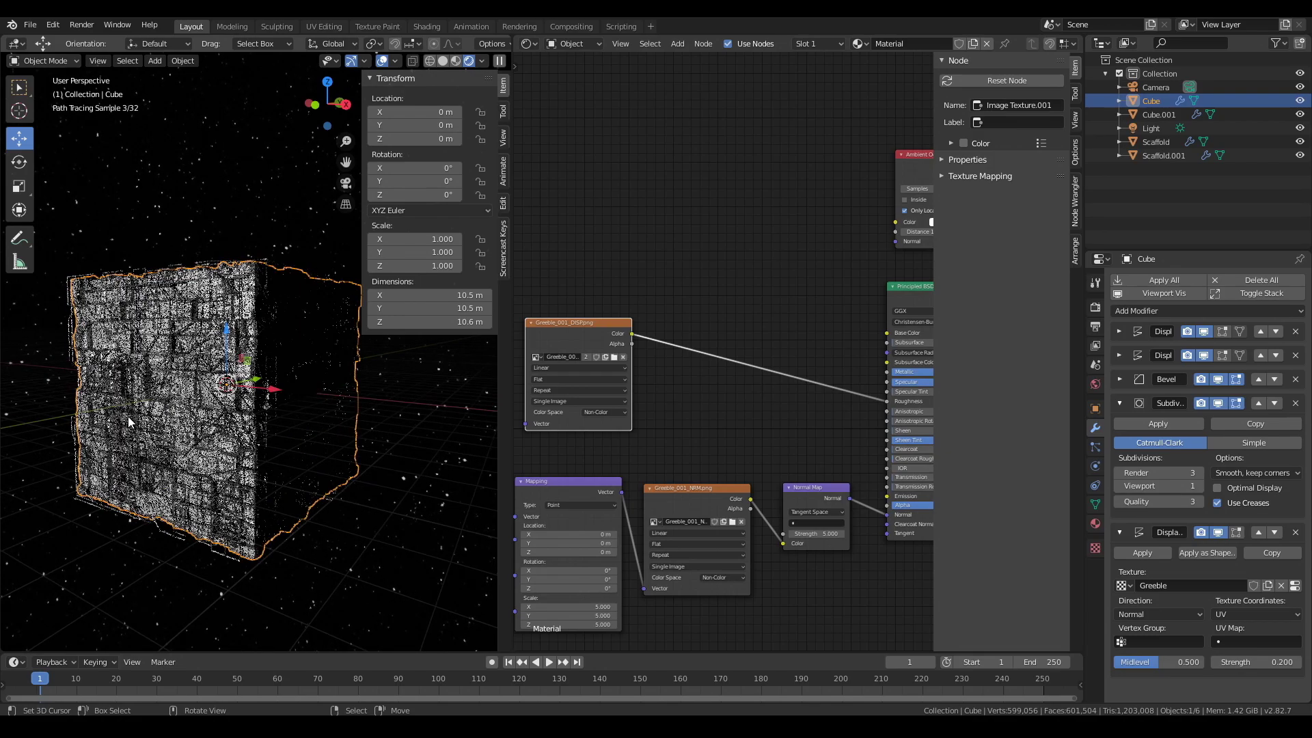
Step: Add Texture Coordinate and Mapping nodes to the displacement image and set the mapping scale to 8 on all axes
mouse_move(622, 354)
middle_down()
mouse_move(700, 339)
mouse_move(626, 332)
middle_up()
drag(568, 298, 713, 310)
key(ctrl+t)
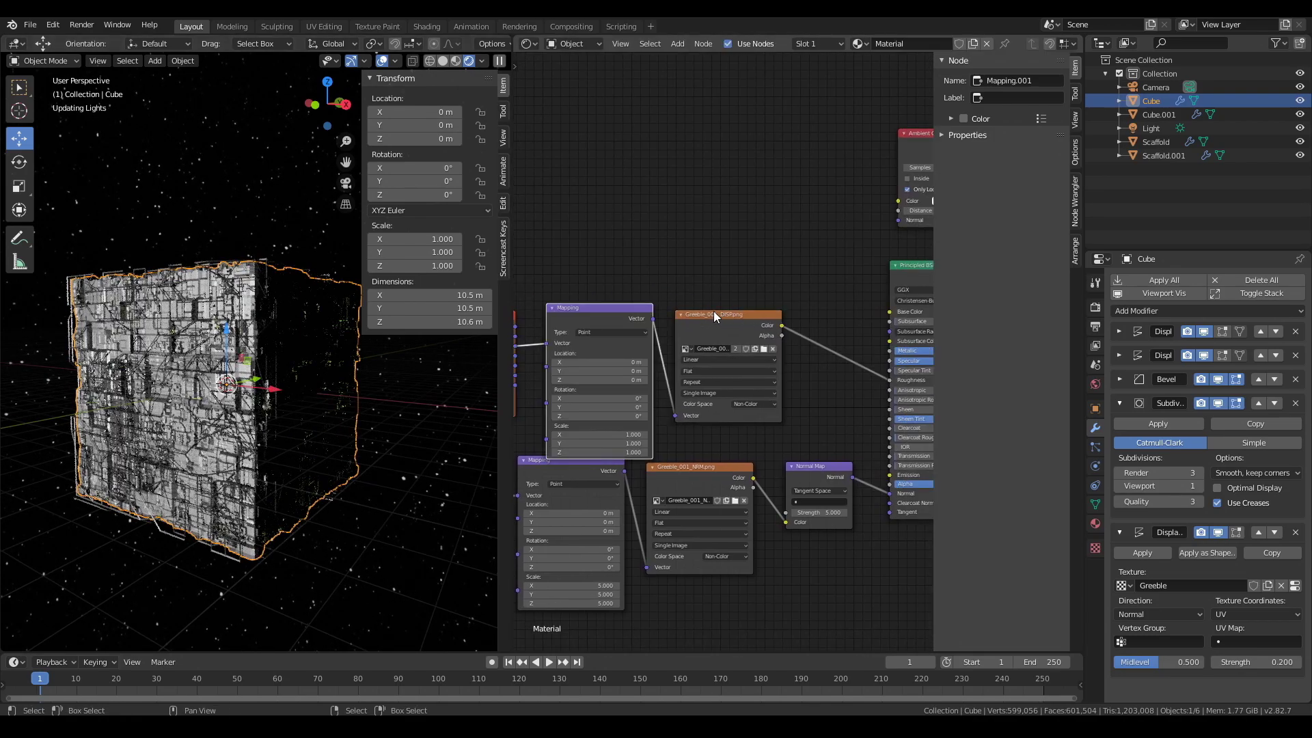
middle_drag(714, 311, 759, 308)
drag(636, 314, 605, 293)
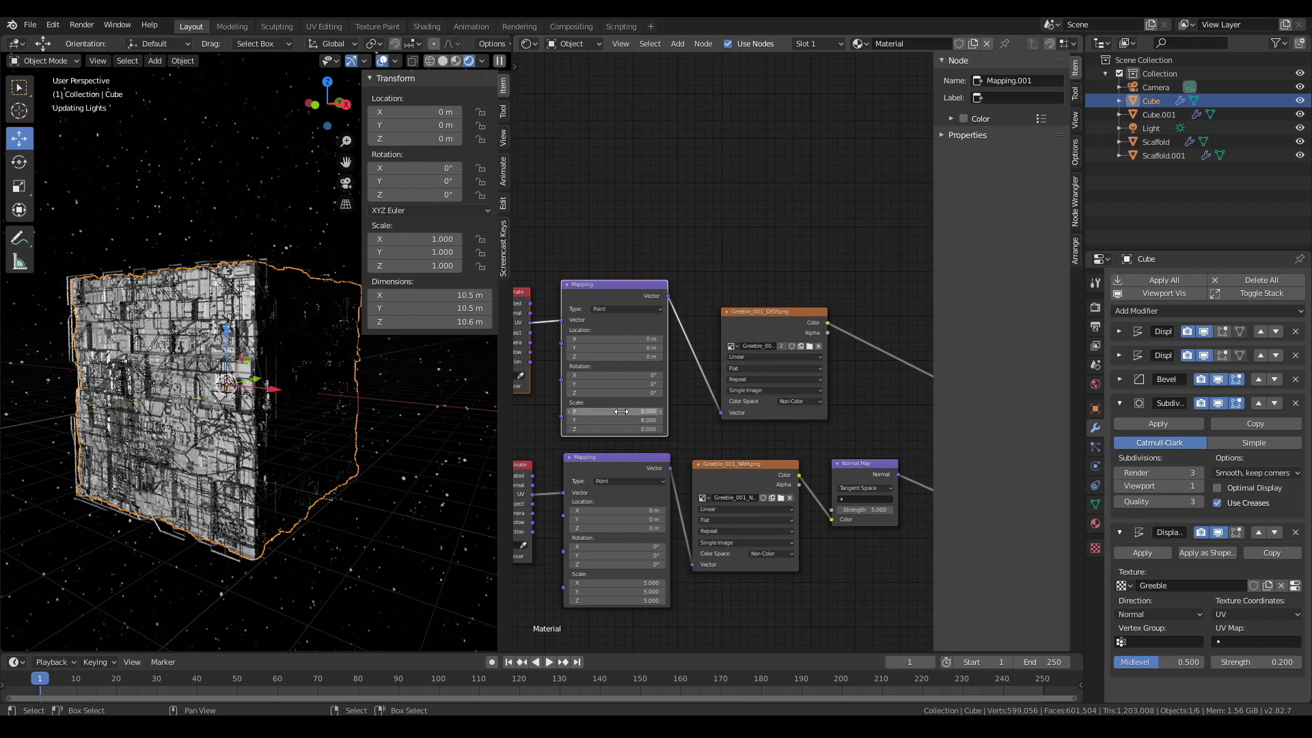
scroll(204, 441, up, 3)
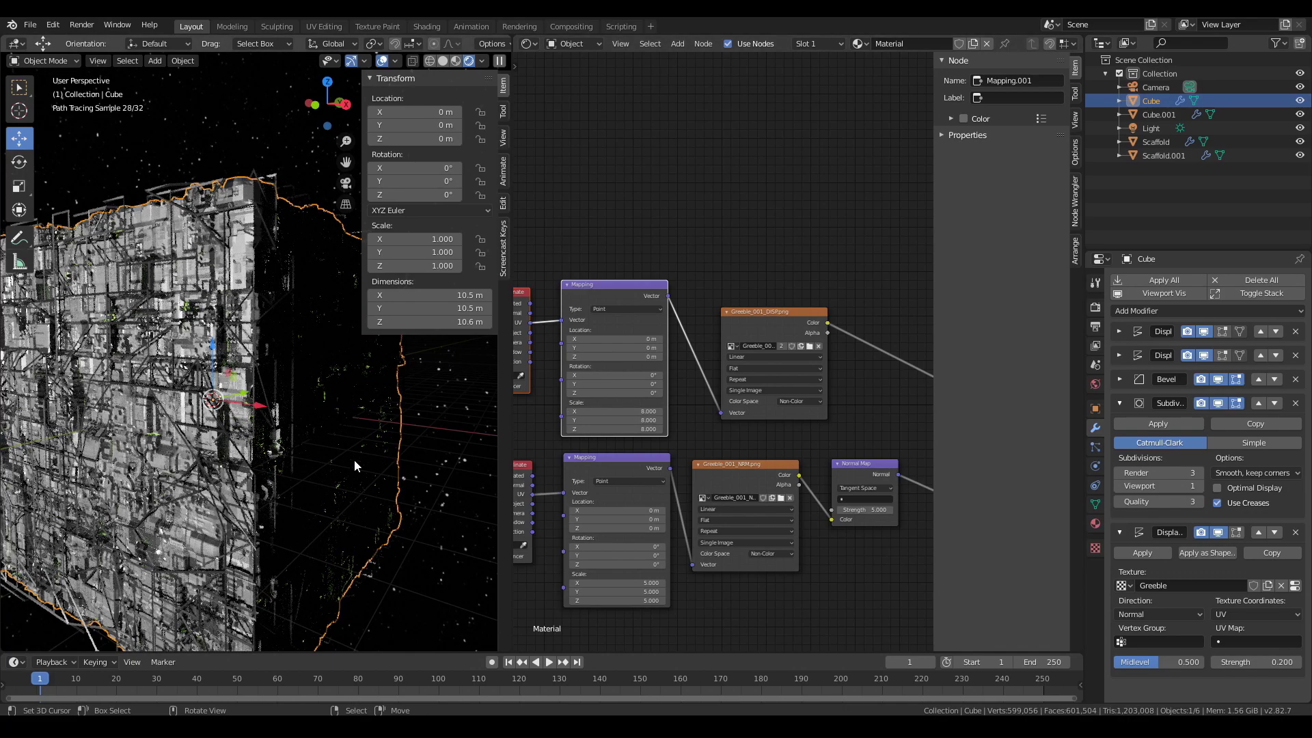
scroll(354, 459, down, 3)
Step: Insert a ColorRamp node between the Greeble_001_DISP.png texture and the Principled BSDF's Roughness input
middle_drag(690, 460, 538, 455)
drag(627, 304, 598, 288)
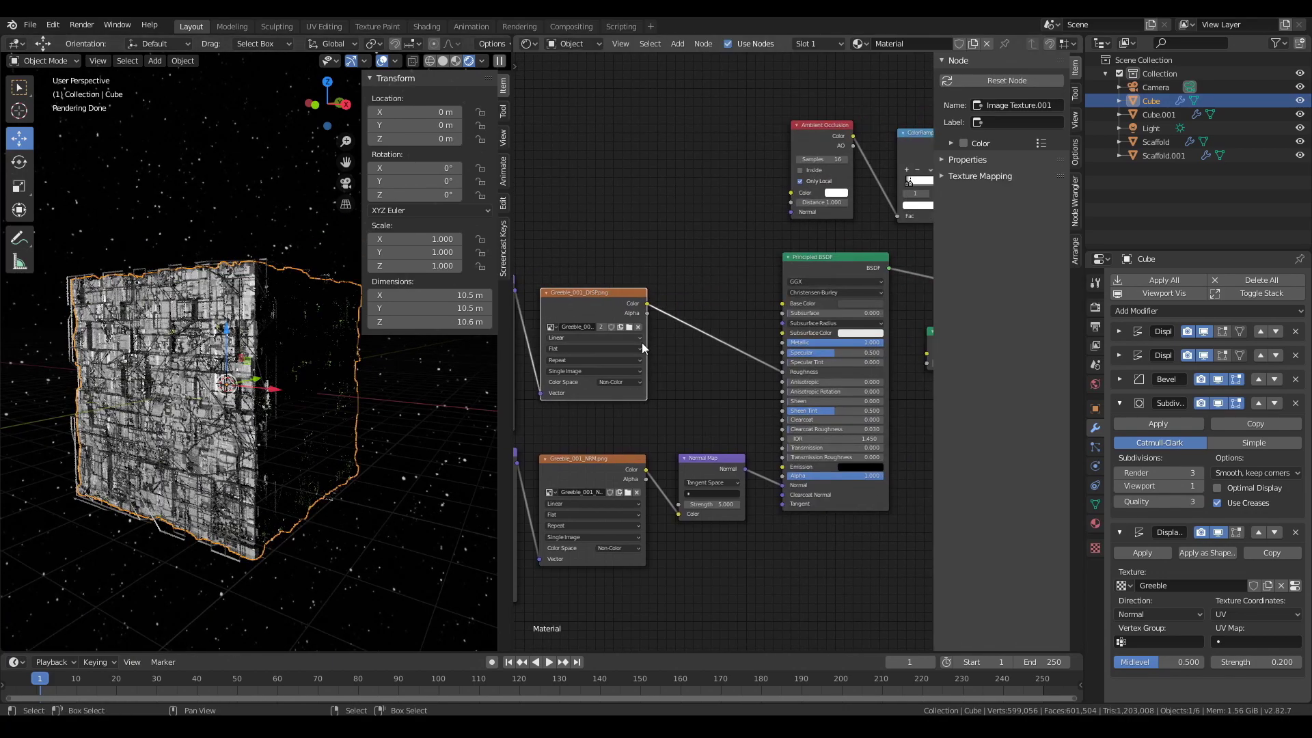
key(shift+a)
mouse_move(668, 374)
mouse_move(648, 335)
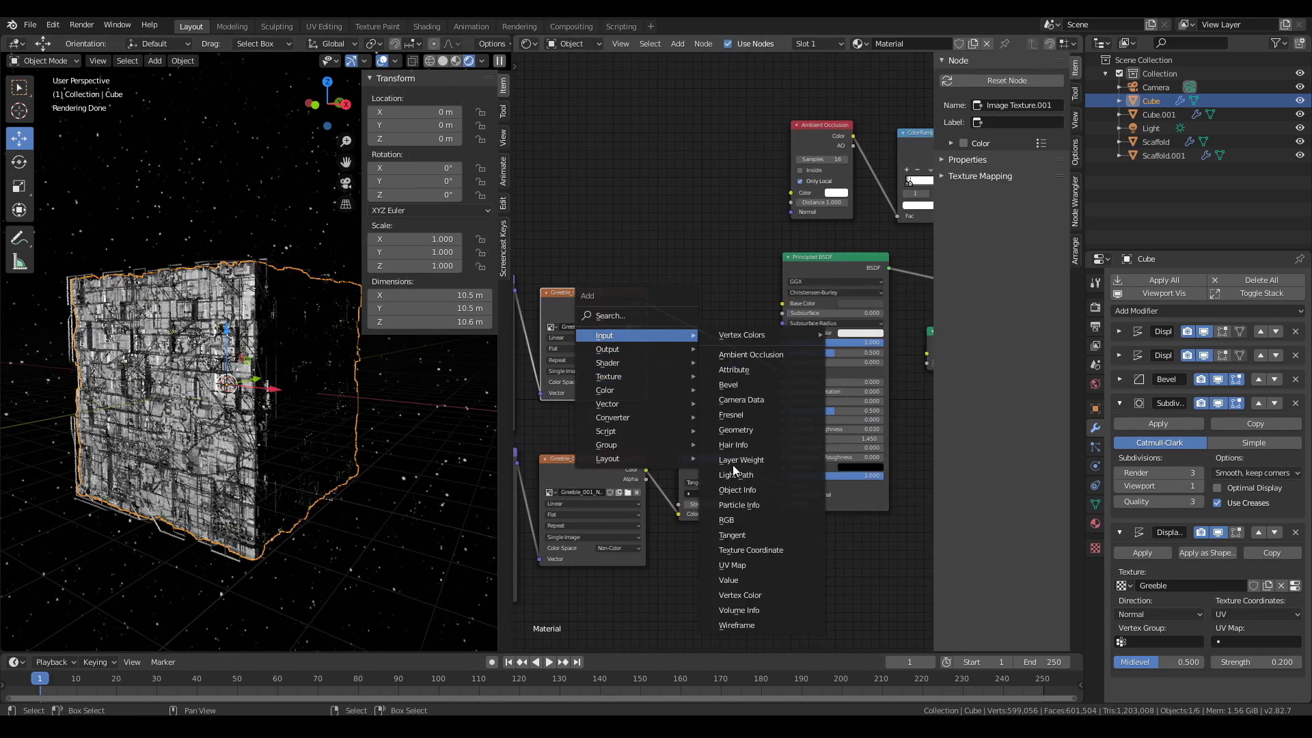
click(615, 316)
text(ramp)
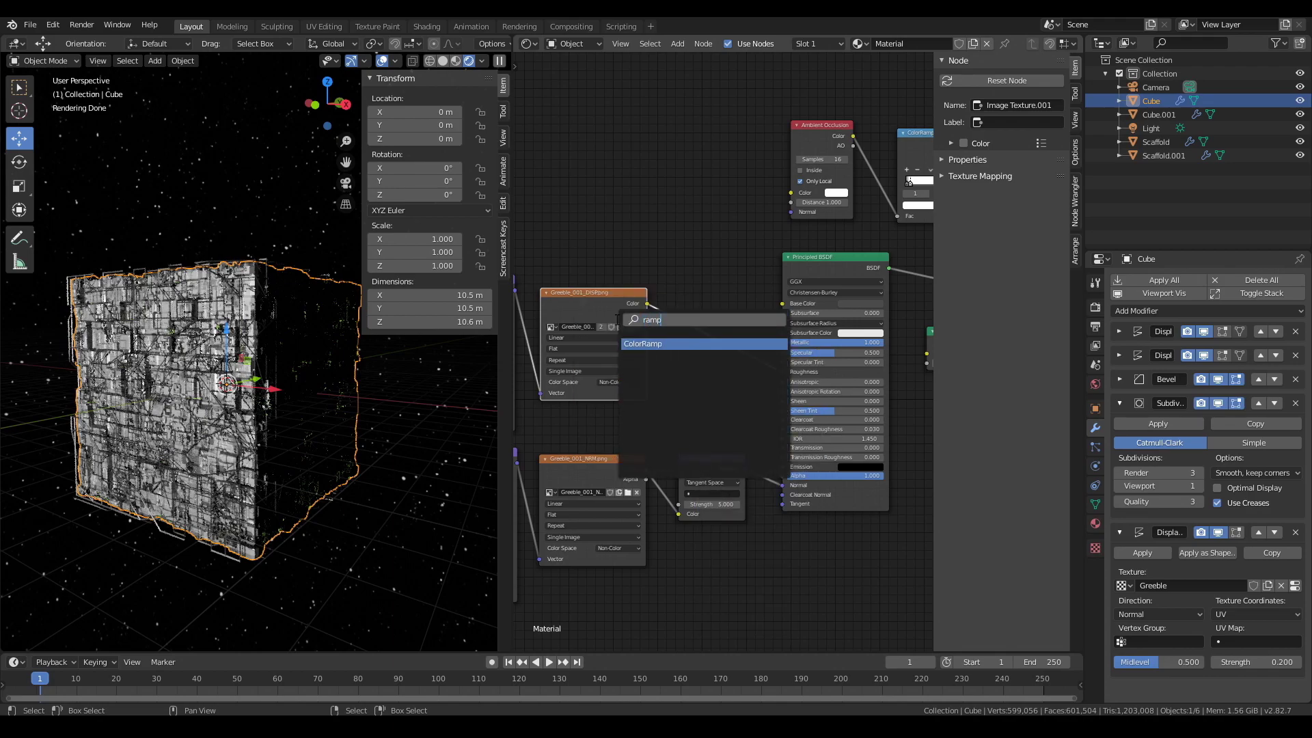
click(656, 343)
click(686, 327)
scroll(676, 352, up, 2)
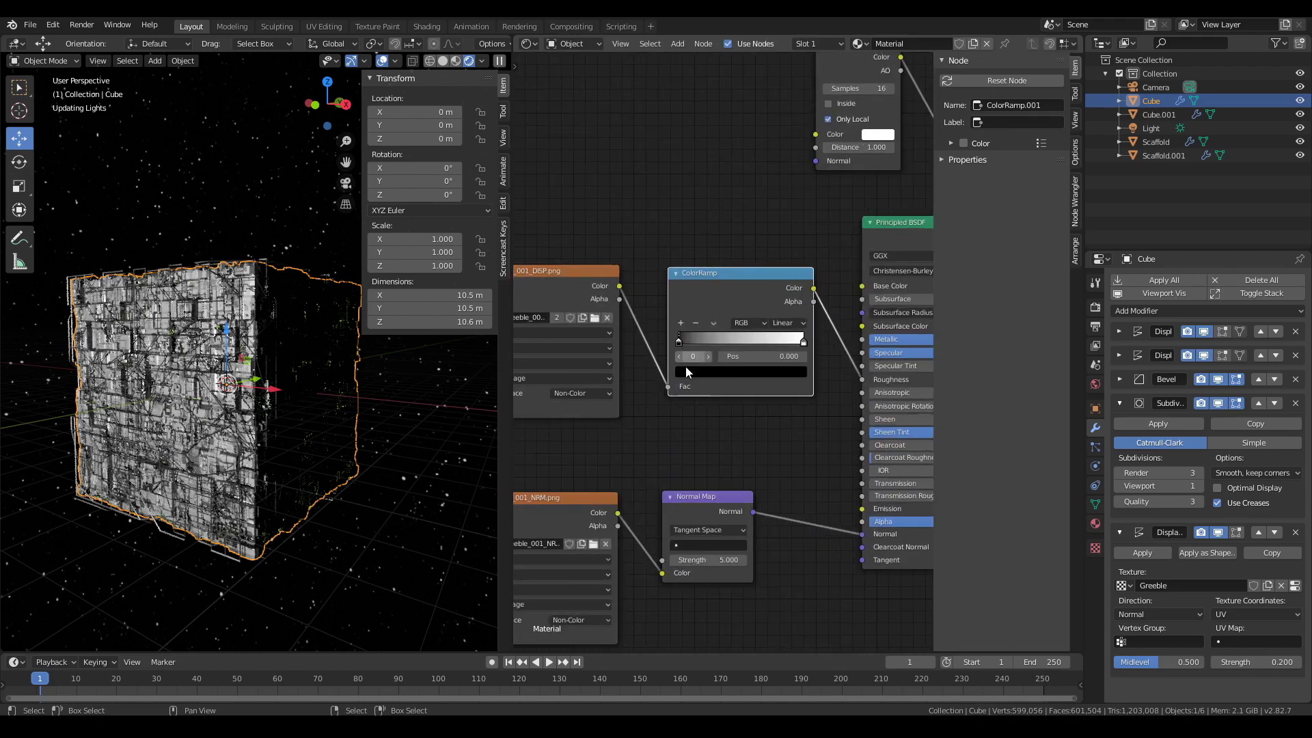
Step: Lighten the new ColorRamp's black stop to dark grey and switch the viewport to the camera view
click(687, 369)
drag(778, 284, 778, 265)
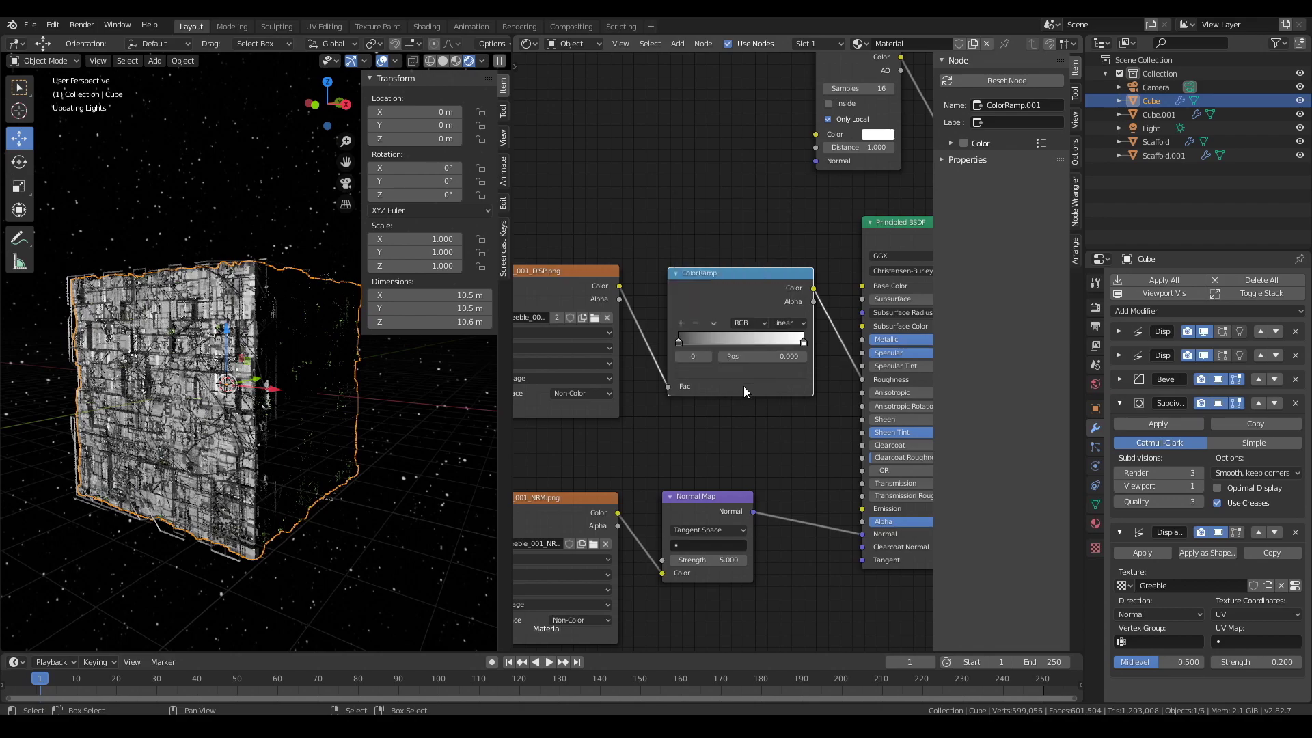
key(KP_0)
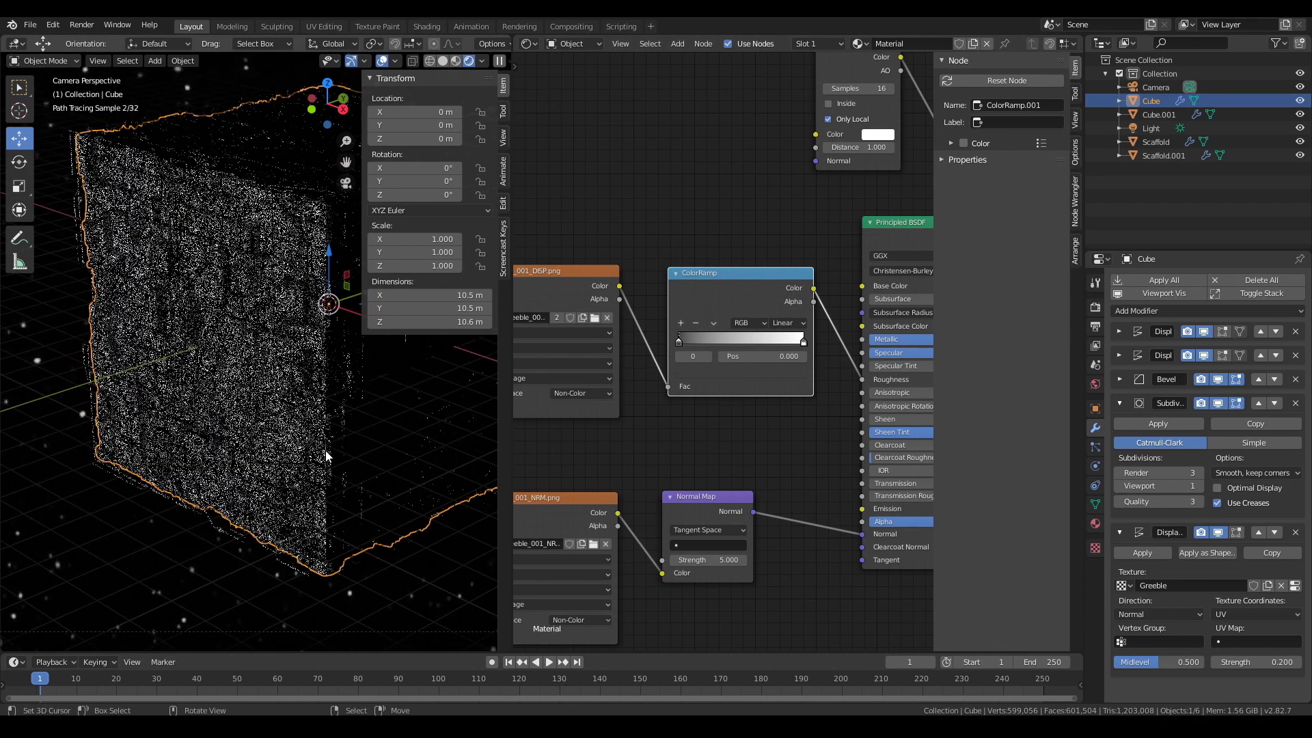
middle_drag(707, 436, 608, 474)
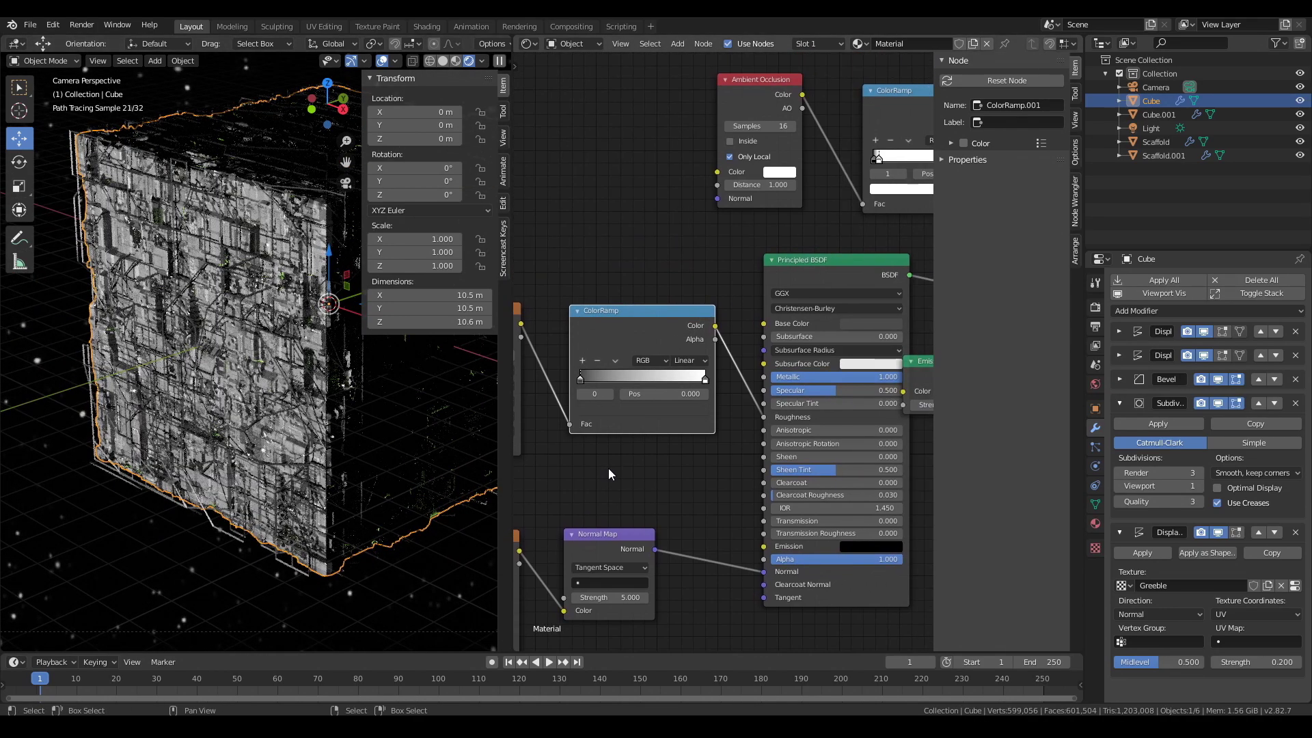
Step: Set the displacement image's mapping scale to 20 on all axes
middle_drag(604, 417, 715, 466)
middle_drag(519, 545, 779, 493)
drag(675, 460, 675, 485)
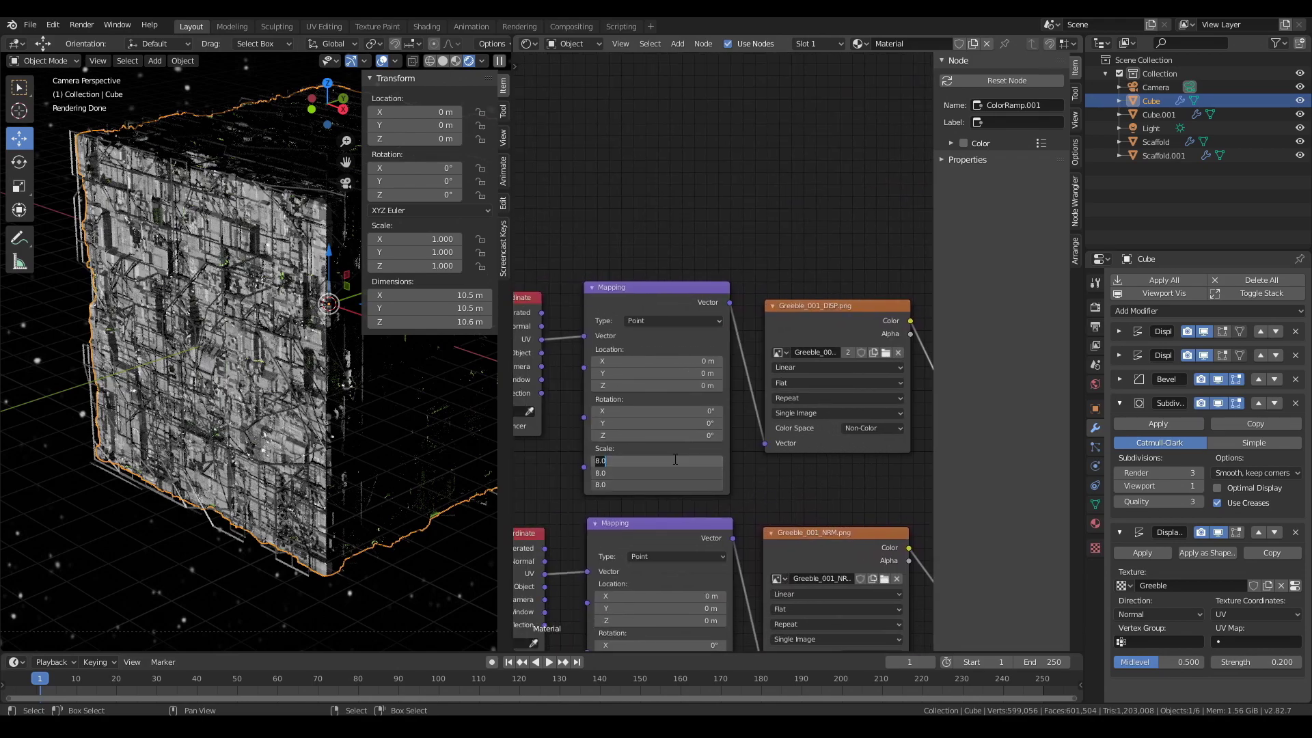
text(20)
key(Return)
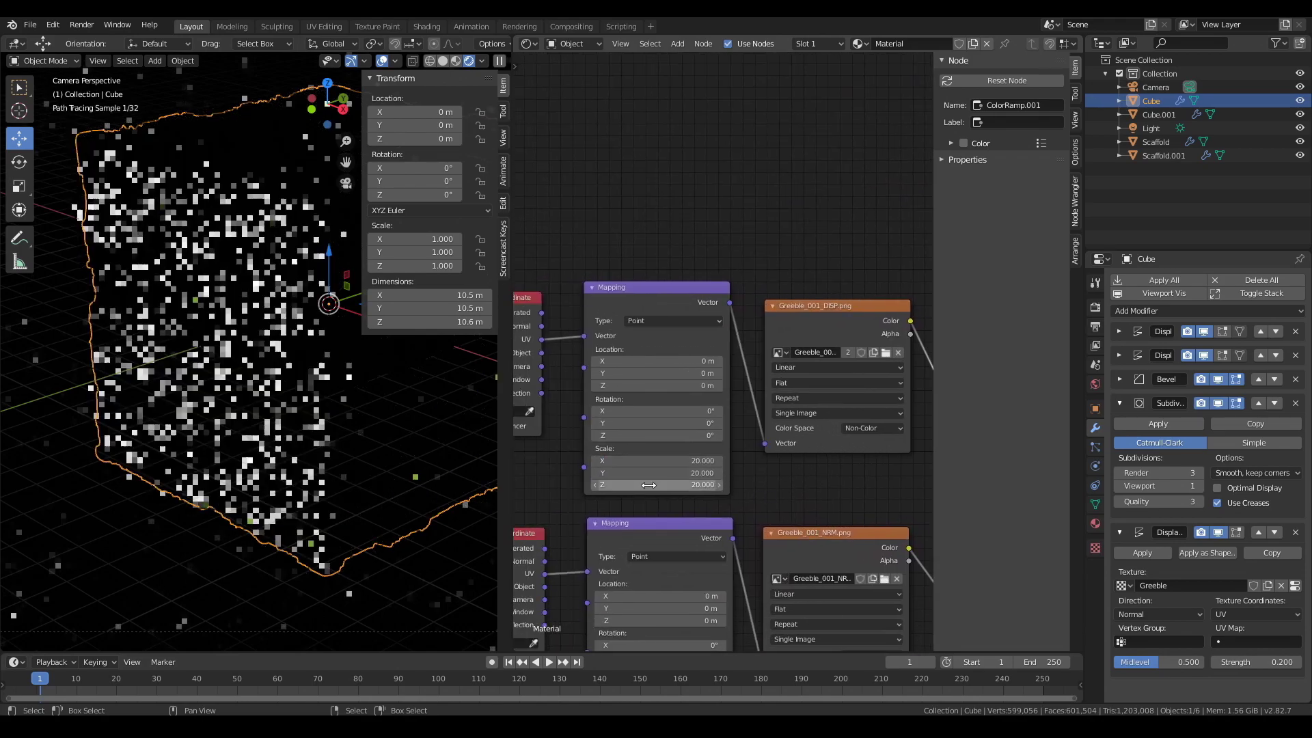
Step: Add a Noise Texture node above the Greeble_001_DISP.png texture in the cube's material
scroll(772, 436, down, 3)
middle_drag(772, 436, 561, 557)
key(shift+a)
click(560, 297)
text(nois)
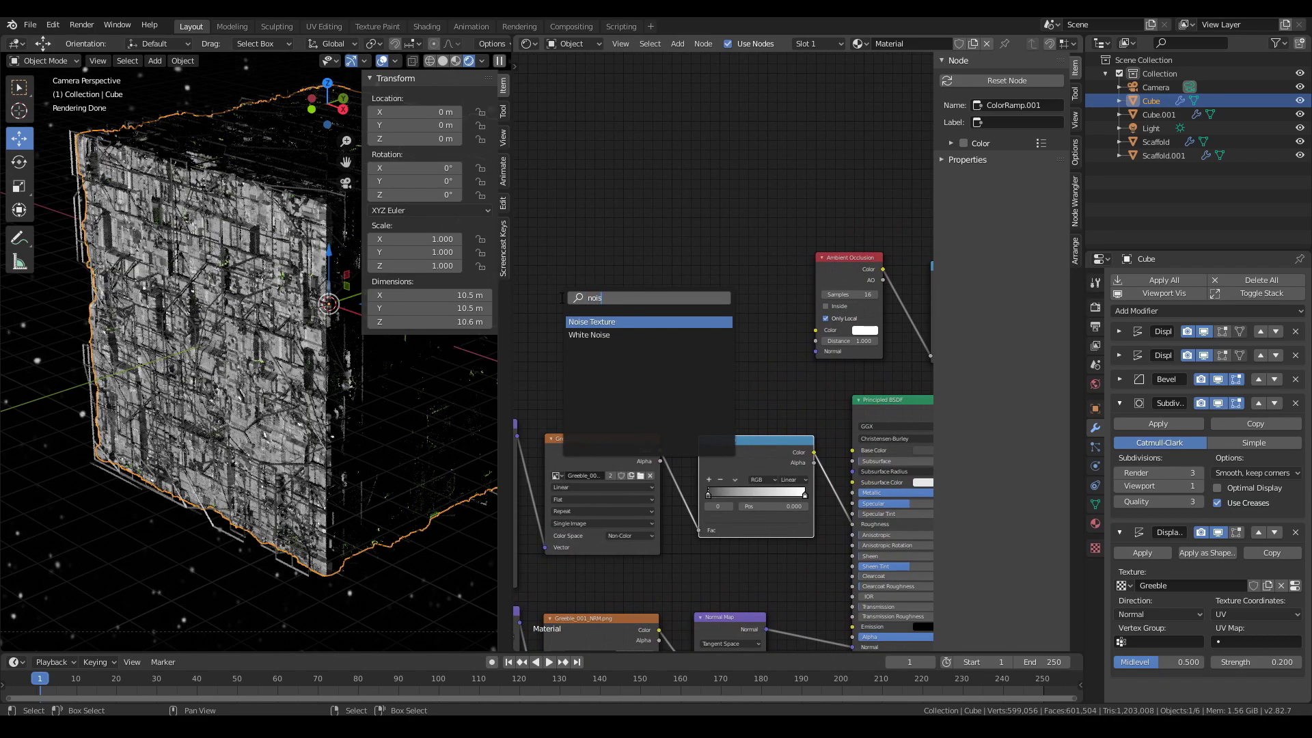
click(624, 321)
click(634, 307)
Step: Add a ColorRamp node, feed it the Noise Texture's Fac, and connect its Color to the Principled BSDF's Base Color
key(shift+a)
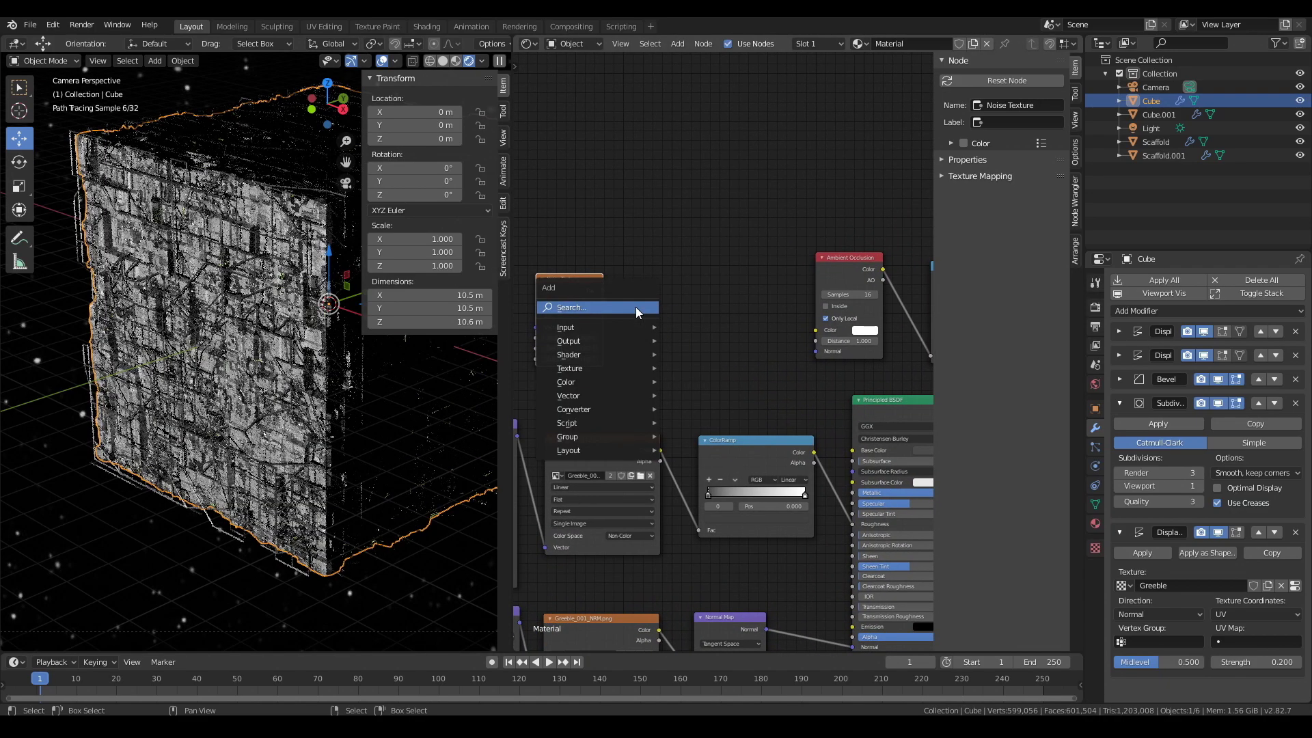
click(607, 309)
text(ramp)
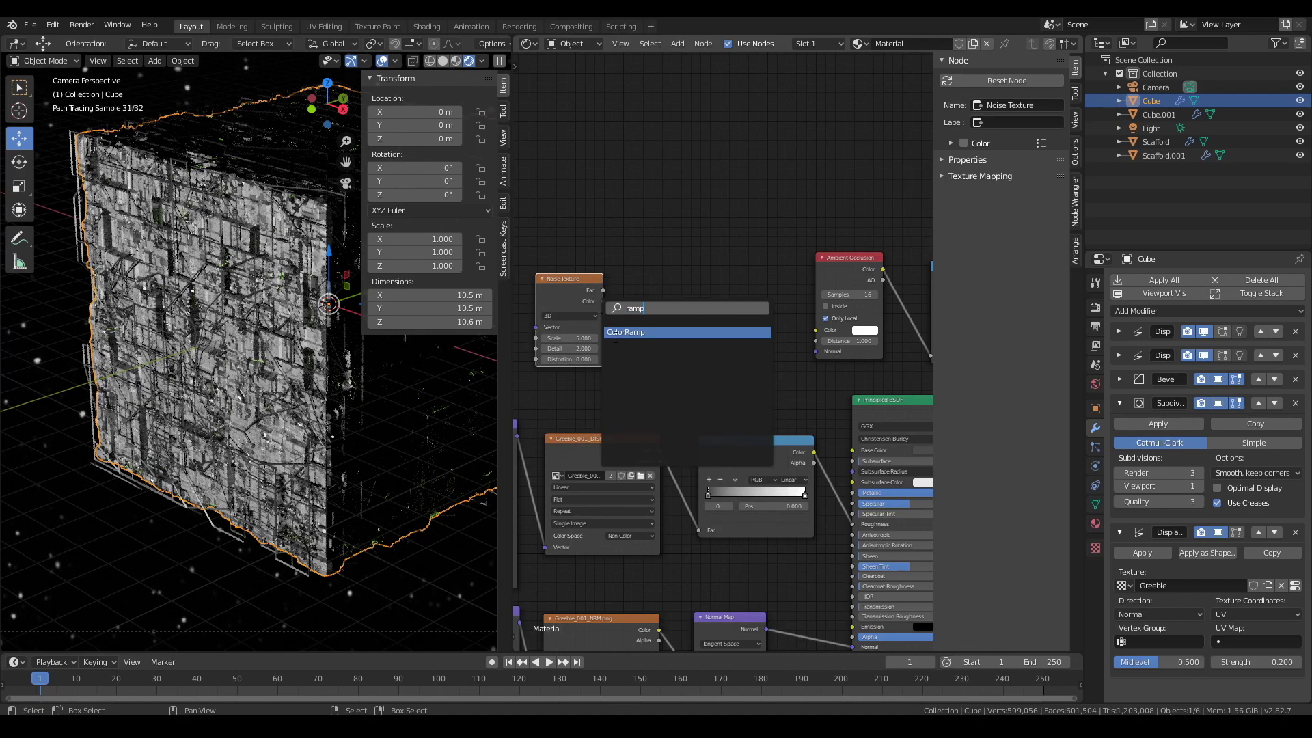
click(616, 333)
click(635, 297)
drag(604, 290, 626, 365)
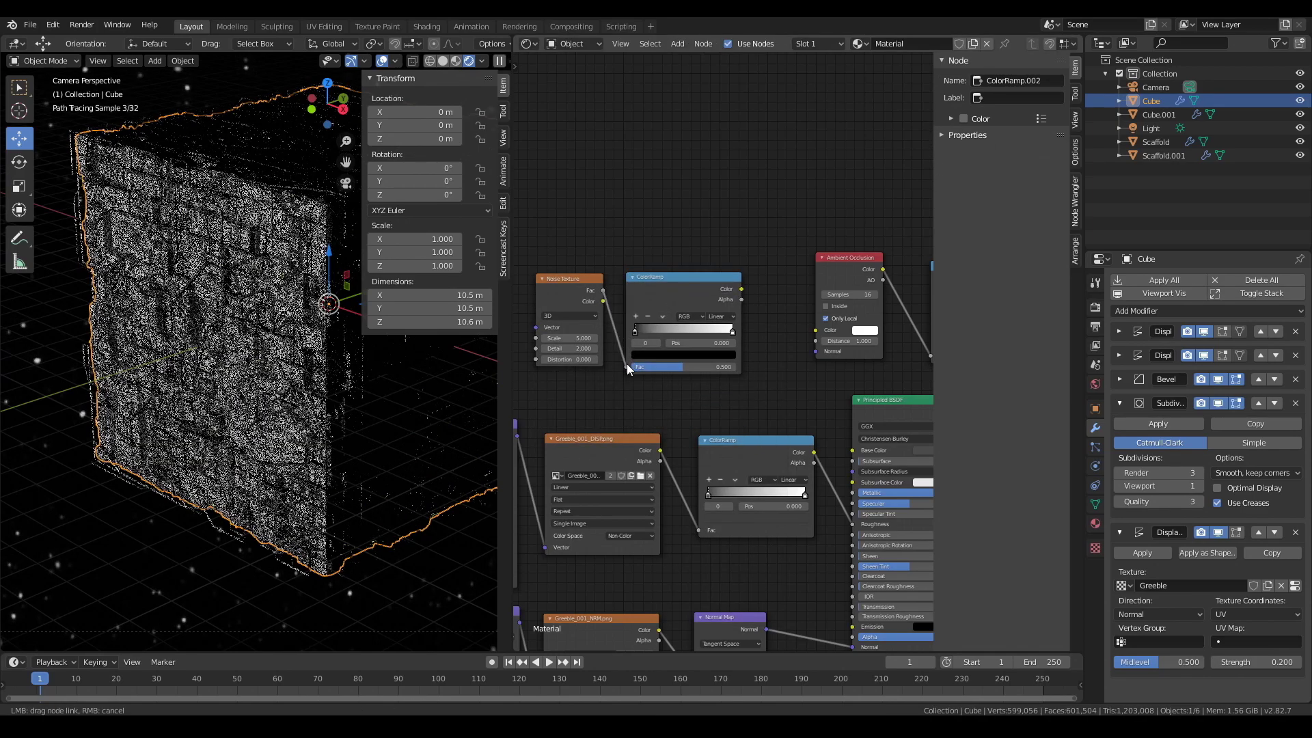
drag(741, 288, 852, 450)
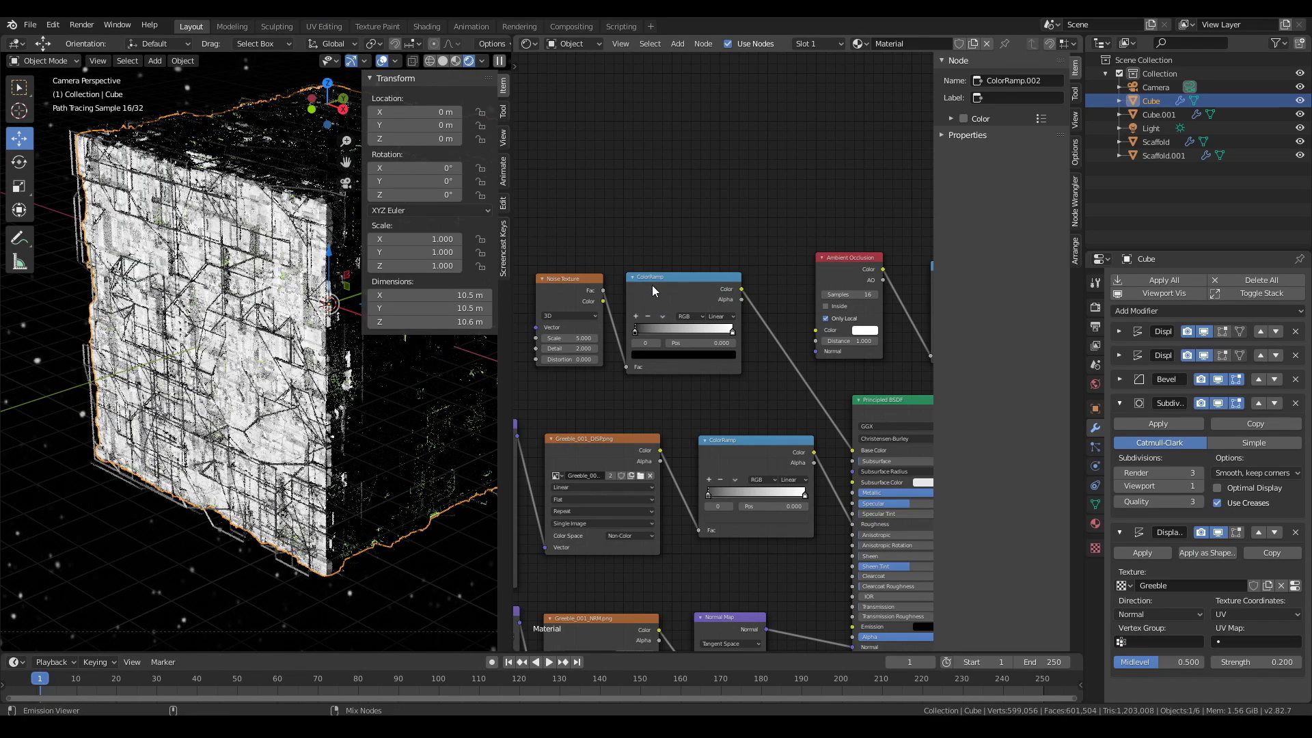
Step: Preview the noise ColorRamp on the cube and move its black stop to 0.282 and its white stop to 0.705
ctrl+shift+click(652, 291)
middle_drag(685, 397, 683, 428)
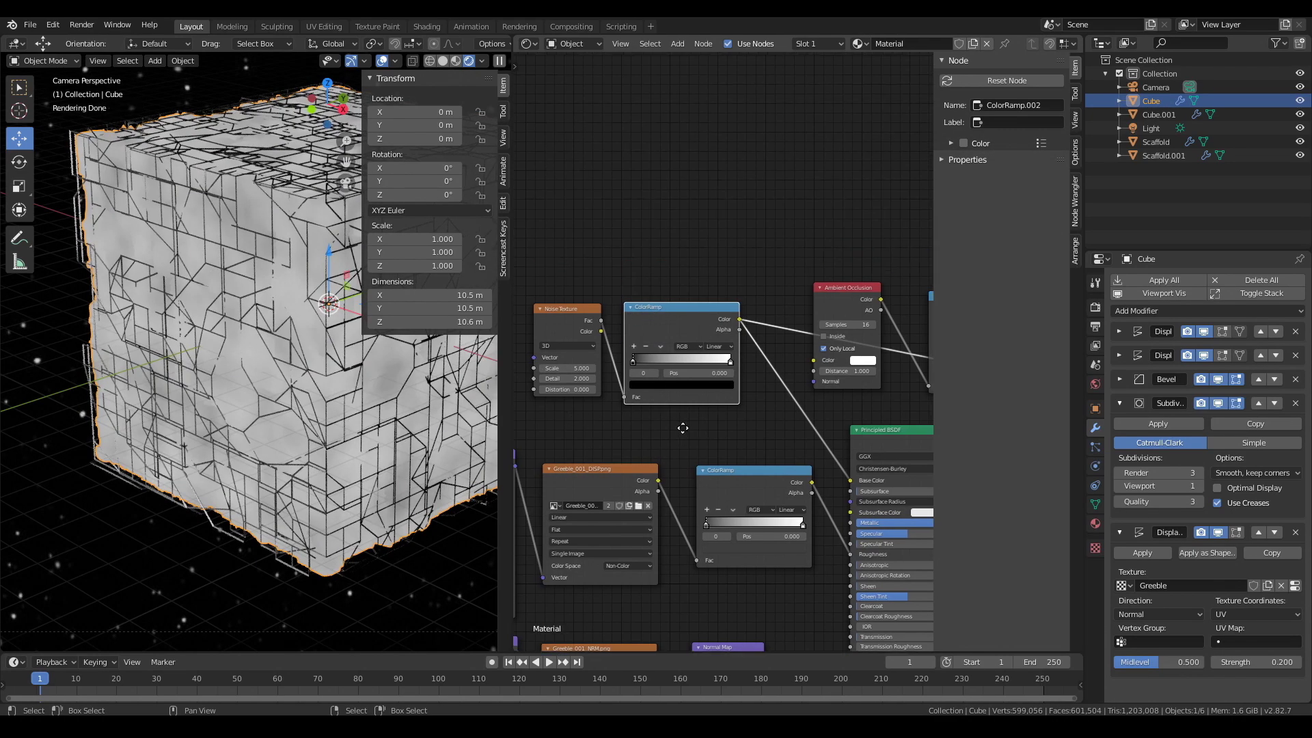
scroll(684, 428, up, 2)
drag(593, 369, 629, 371)
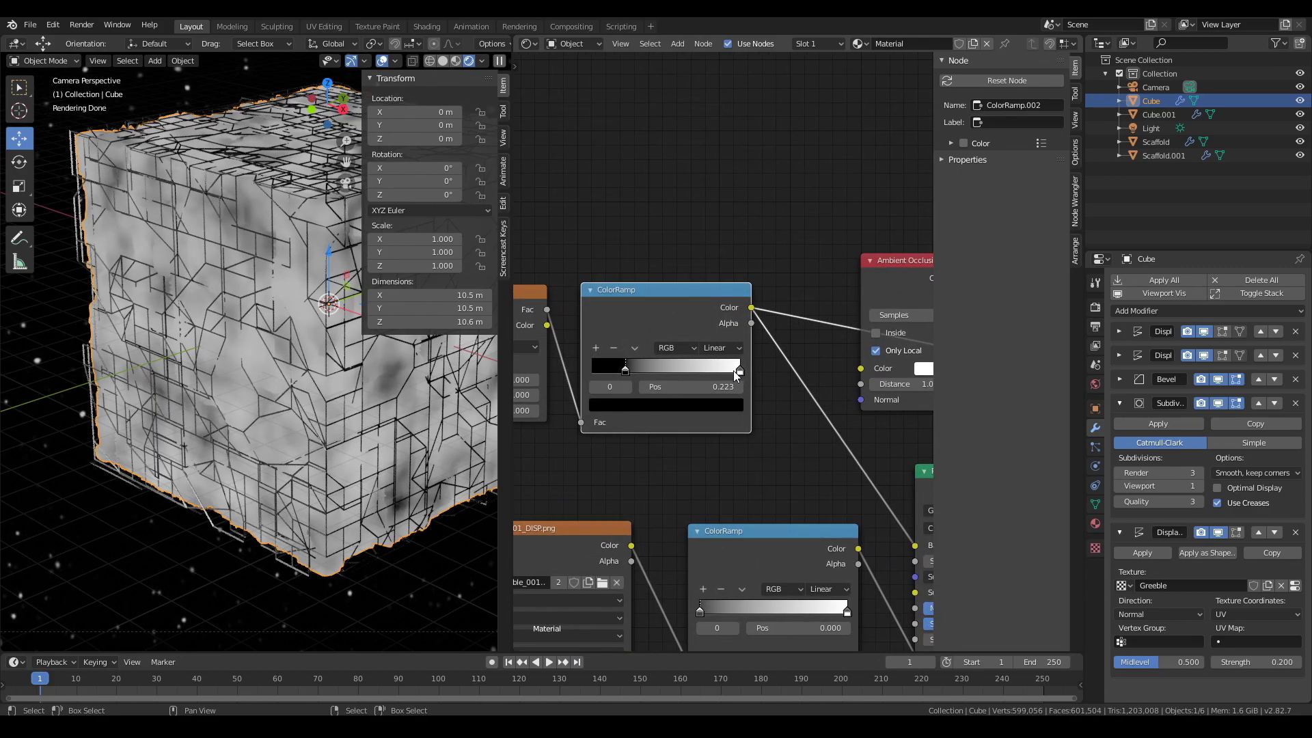
drag(728, 373, 628, 370)
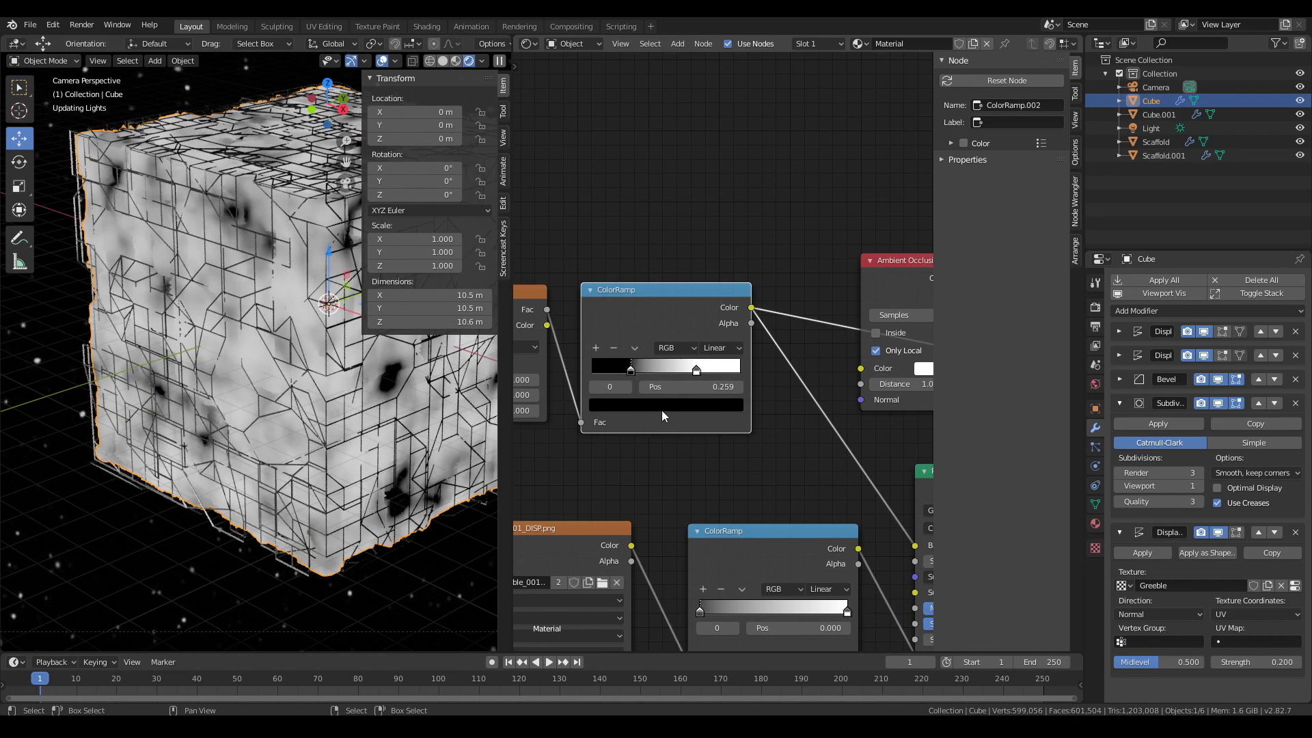
drag(633, 367, 636, 369)
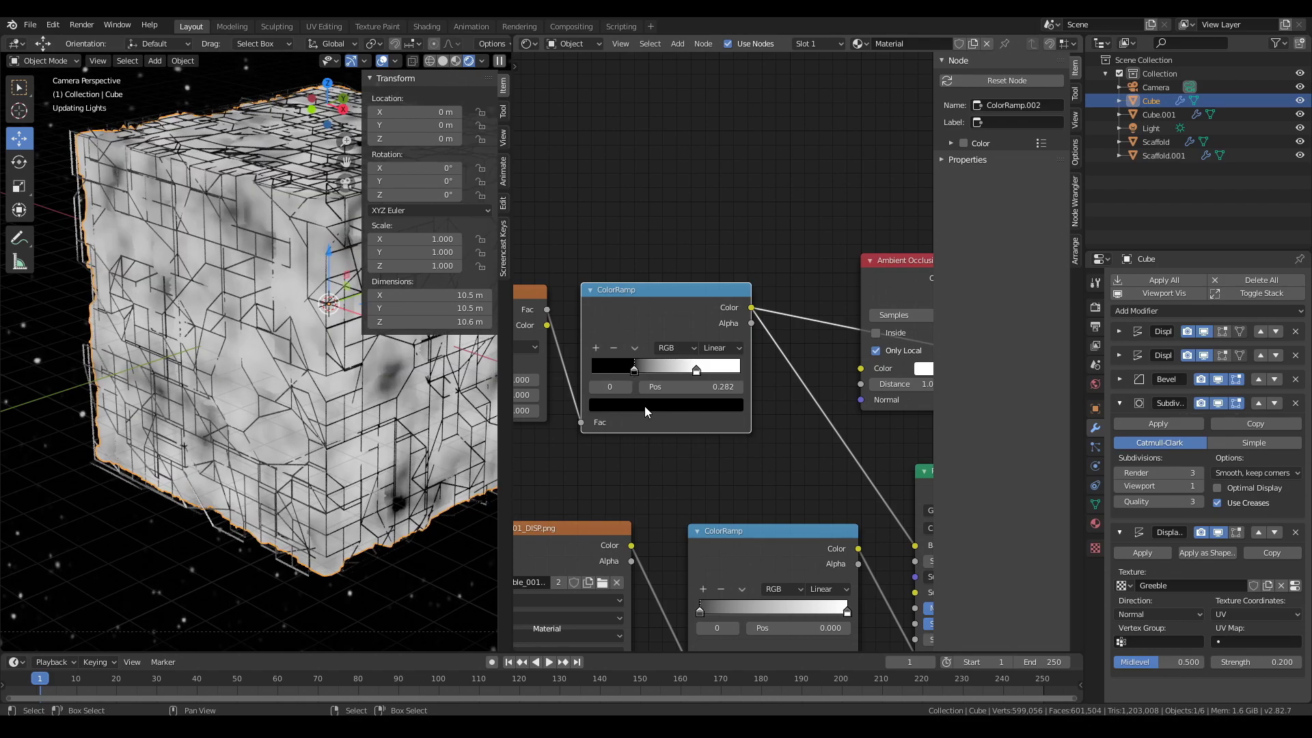
Step: Change the noise ColorRamp's white stop to a muted brownish grey
click(696, 369)
click(676, 411)
drag(703, 271, 648, 262)
click(675, 401)
click(674, 401)
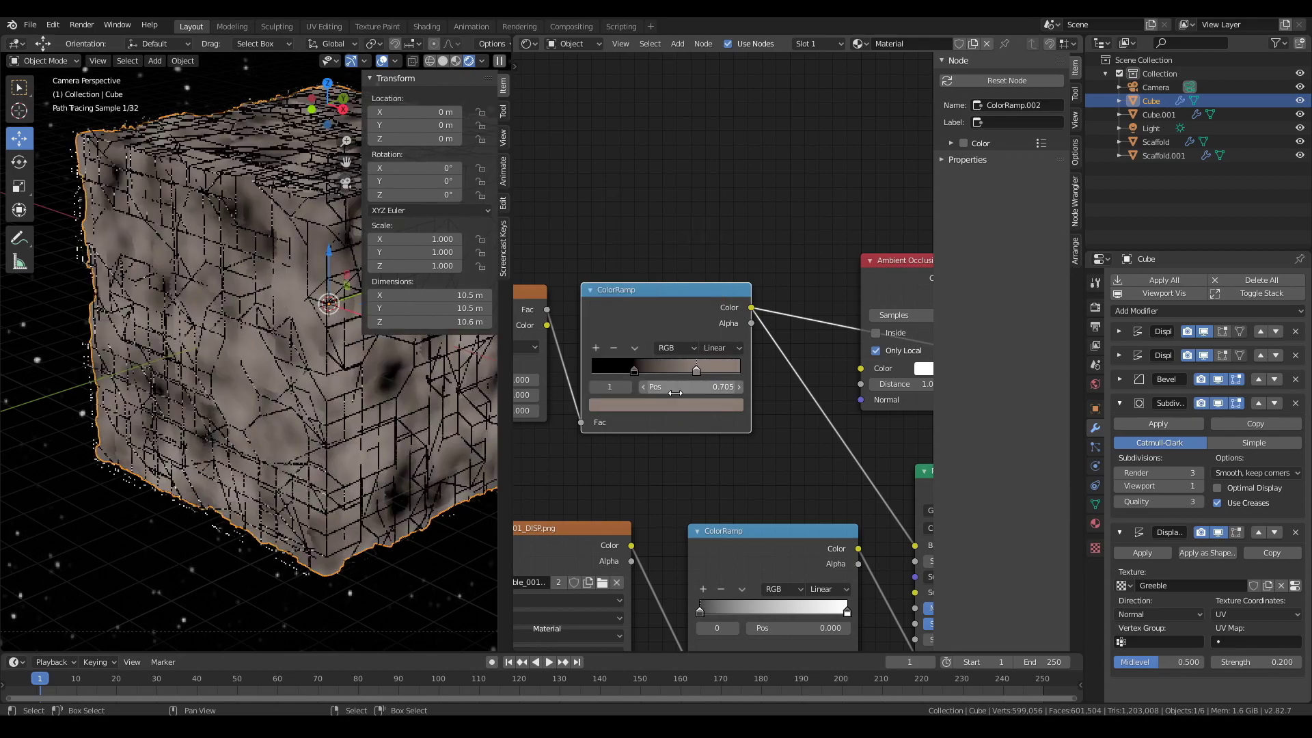
click(678, 403)
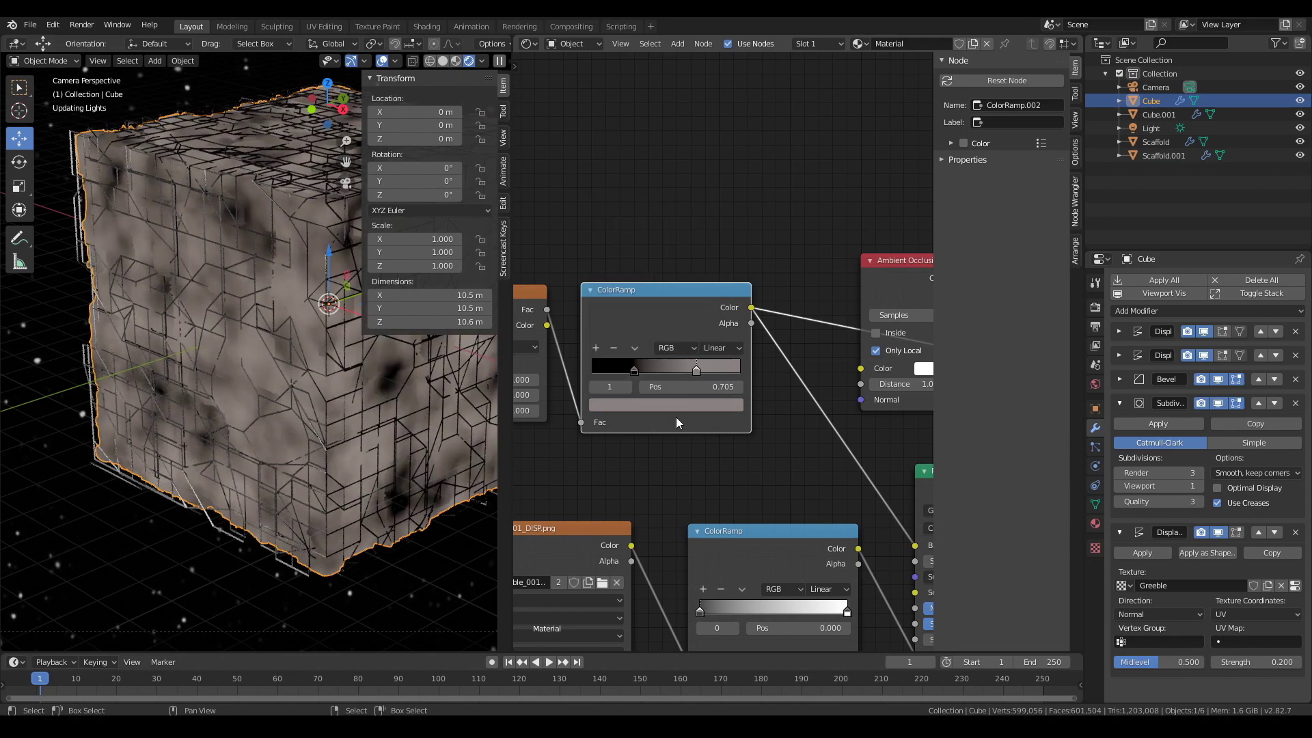
Step: Switch the material preview from the ColorRamp back to the Mix Shader output
scroll(676, 419, down, 4)
middle_drag(753, 456, 563, 378)
middle_drag(893, 398, 706, 390)
ctrl+shift+click(821, 361)
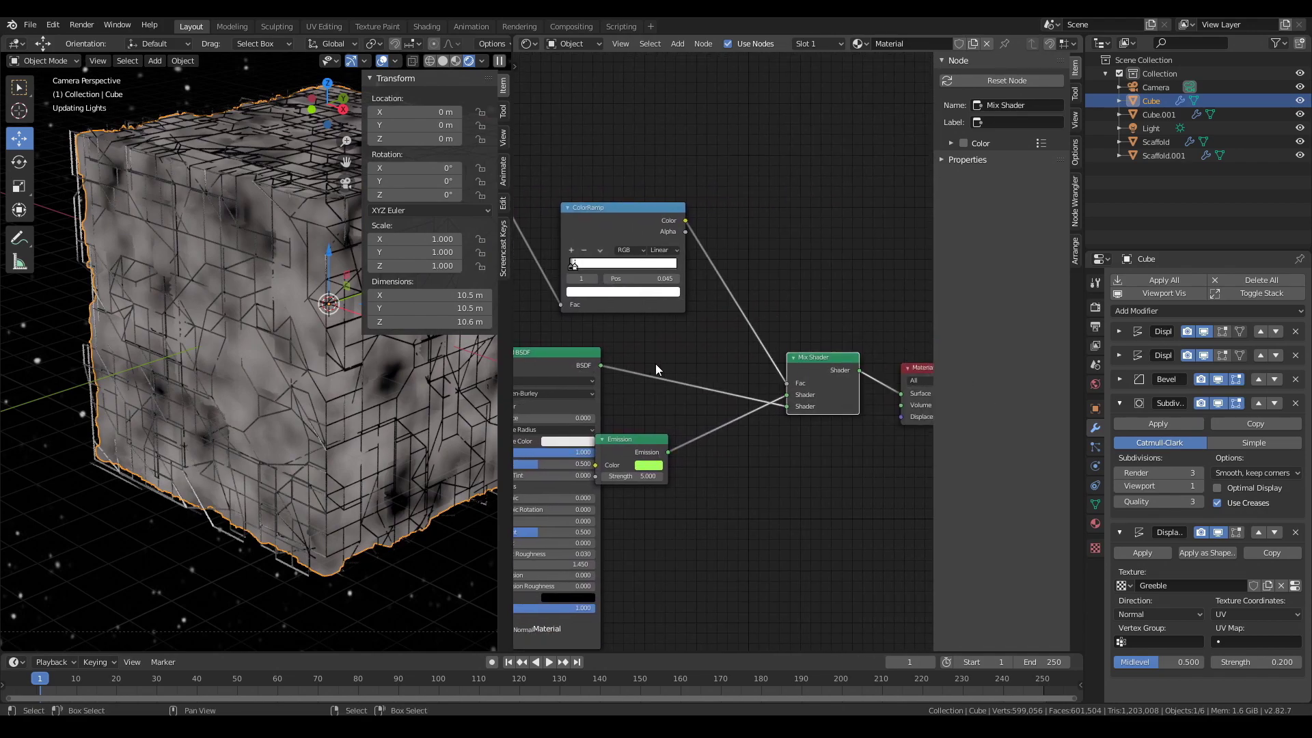
middle_drag(647, 372, 977, 400)
scroll(244, 303, down, 3)
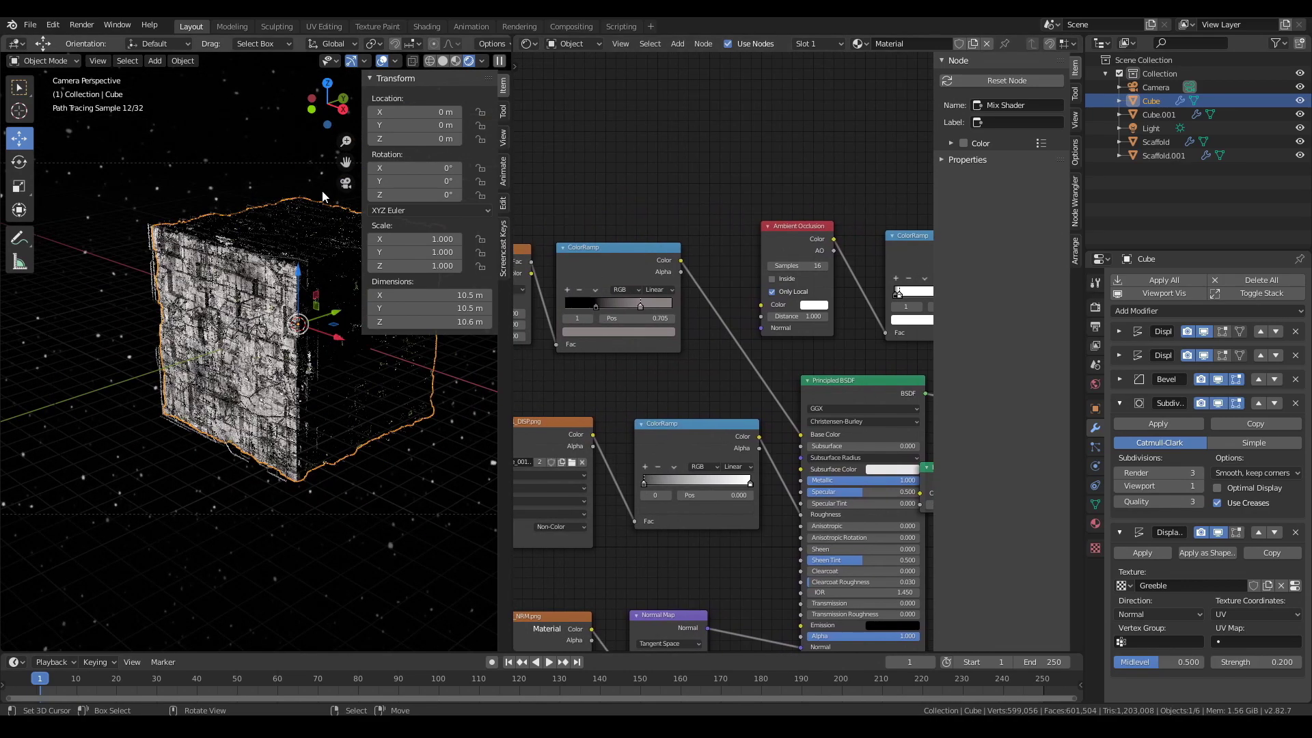
Step: Select the scene light in solid shading, change its type to Area, and return to the rendered view
click(442, 61)
click(147, 277)
click(1095, 466)
click(1280, 337)
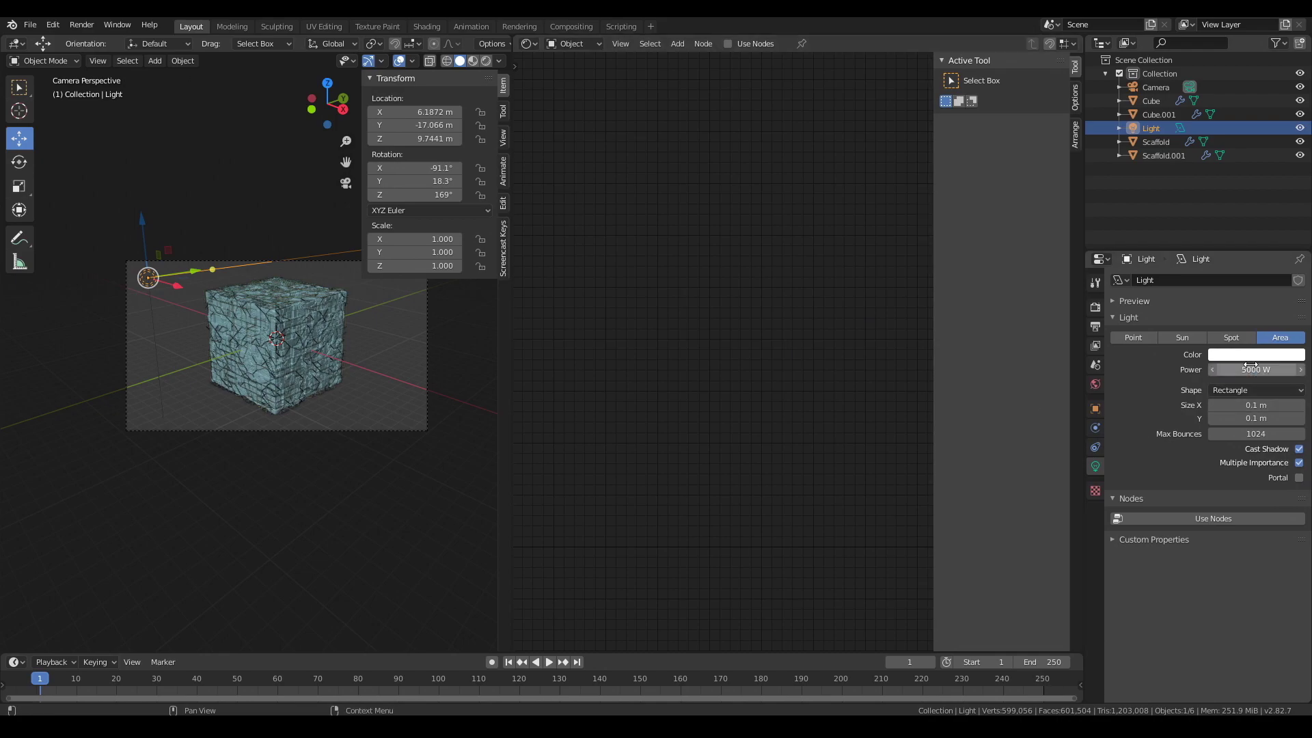
click(486, 60)
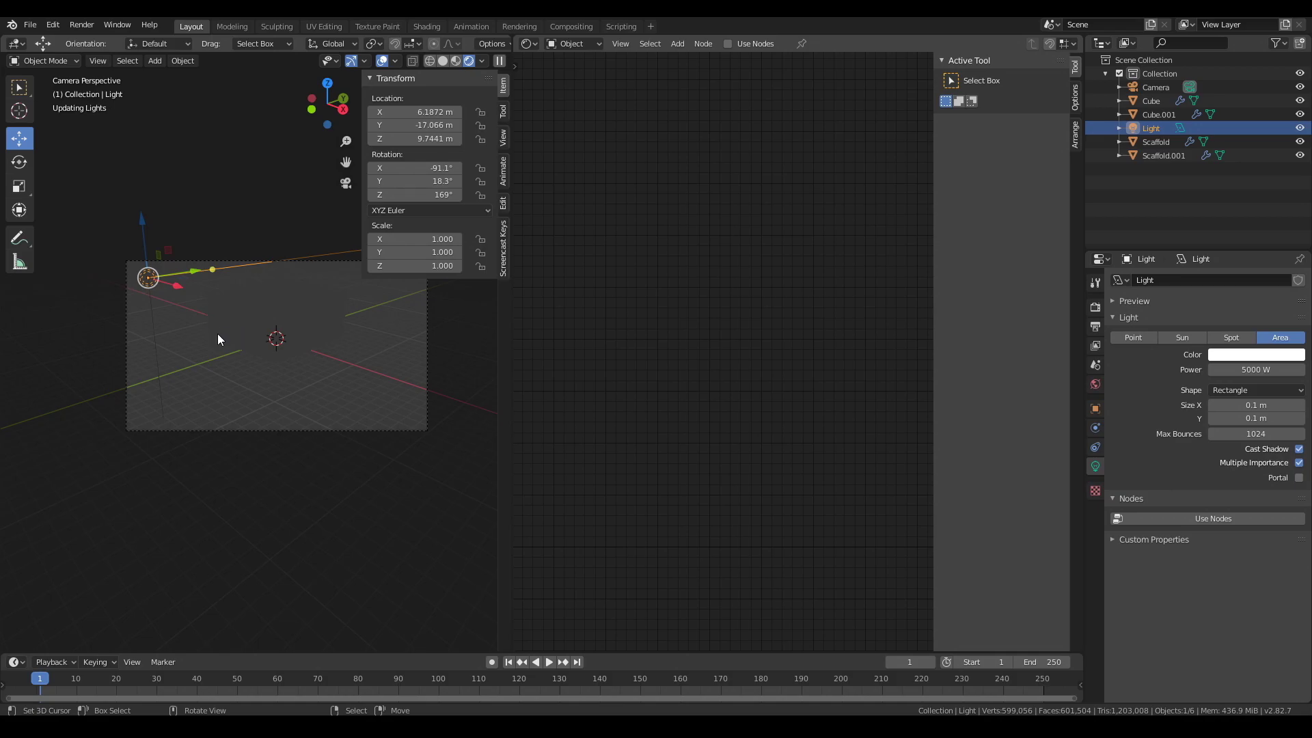
Step: Move the area light by about 1.93 m in X, 1.13 m in Y and -1.56 m in Z
scroll(142, 302, up, 5)
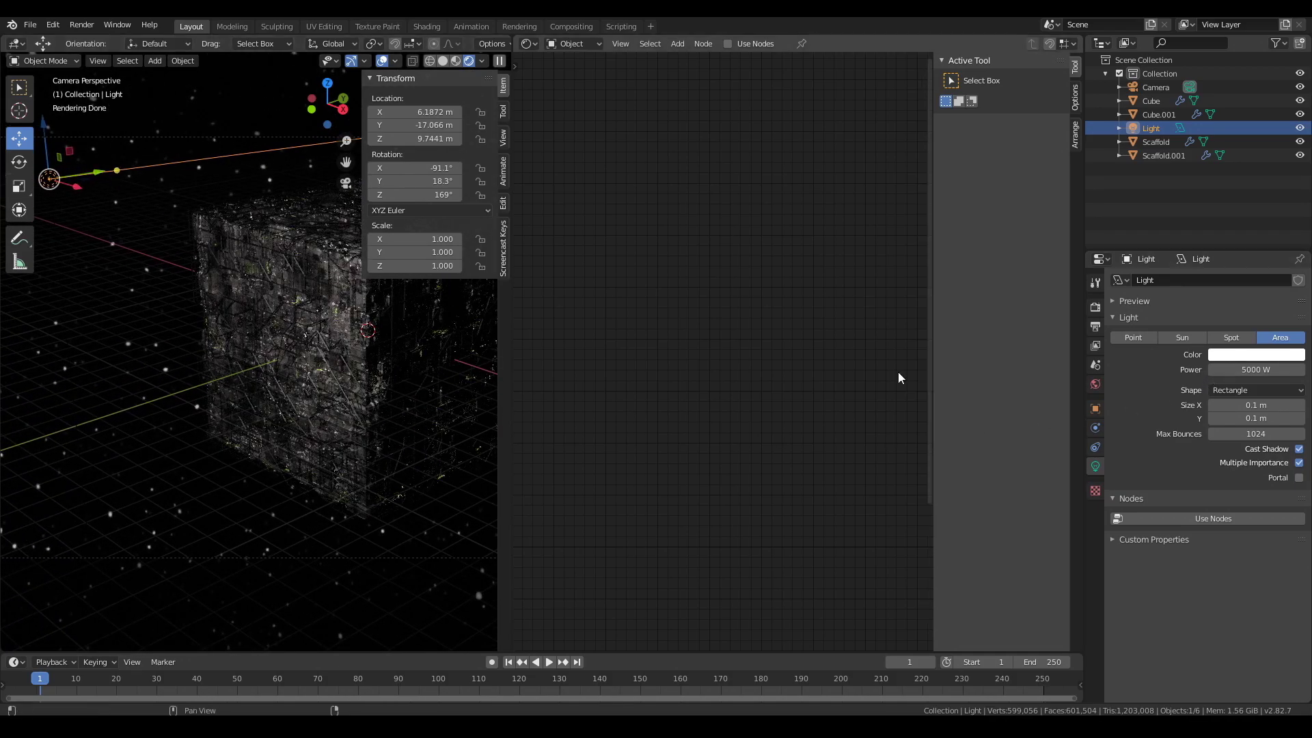
key(g)
click(268, 310)
Step: Turn the node editor into a 3D viewport, move the light across to the cube's opposite side and rotate it about 27.2°
click(530, 43)
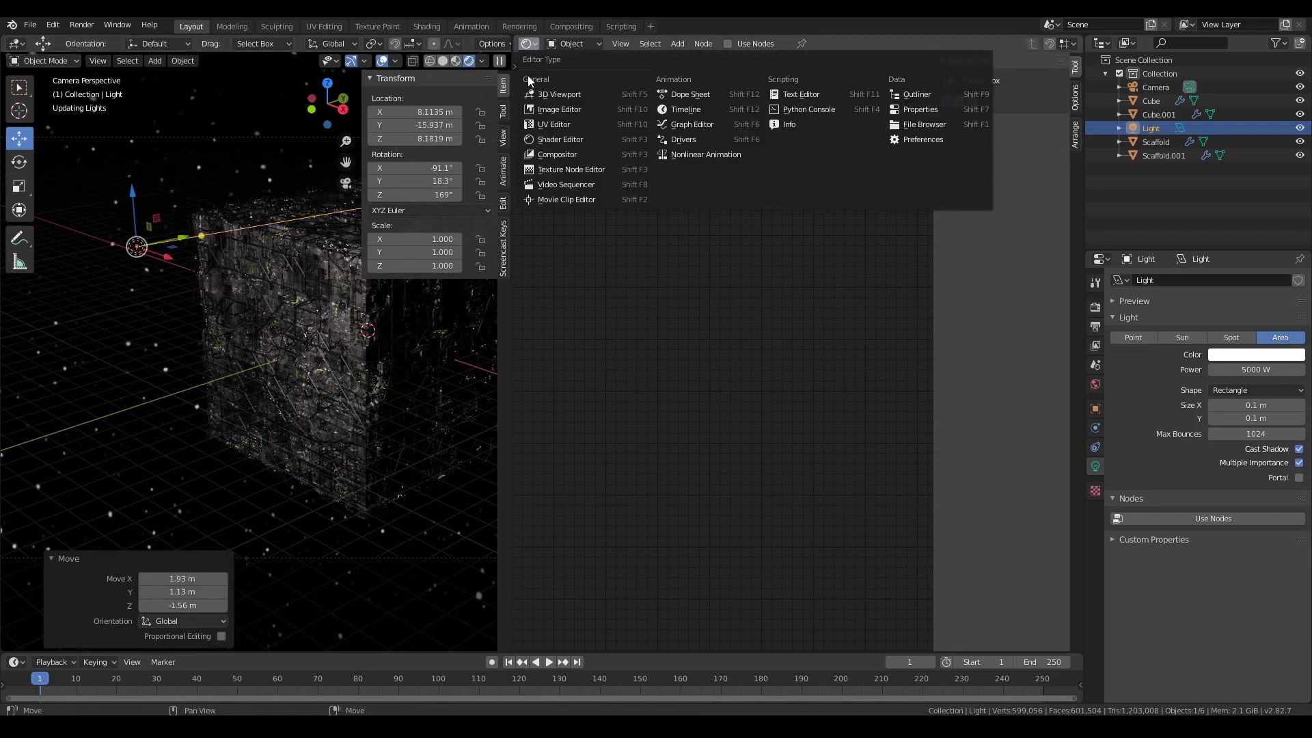
click(560, 92)
scroll(634, 311, up, 3)
middle_drag(661, 334, 820, 290)
key(g)
click(697, 474)
key(r)
click(786, 374)
Step: Reposition the light near the cube at about X -4.77 m, Y -11.7 m, Z 6.38 m
key(g)
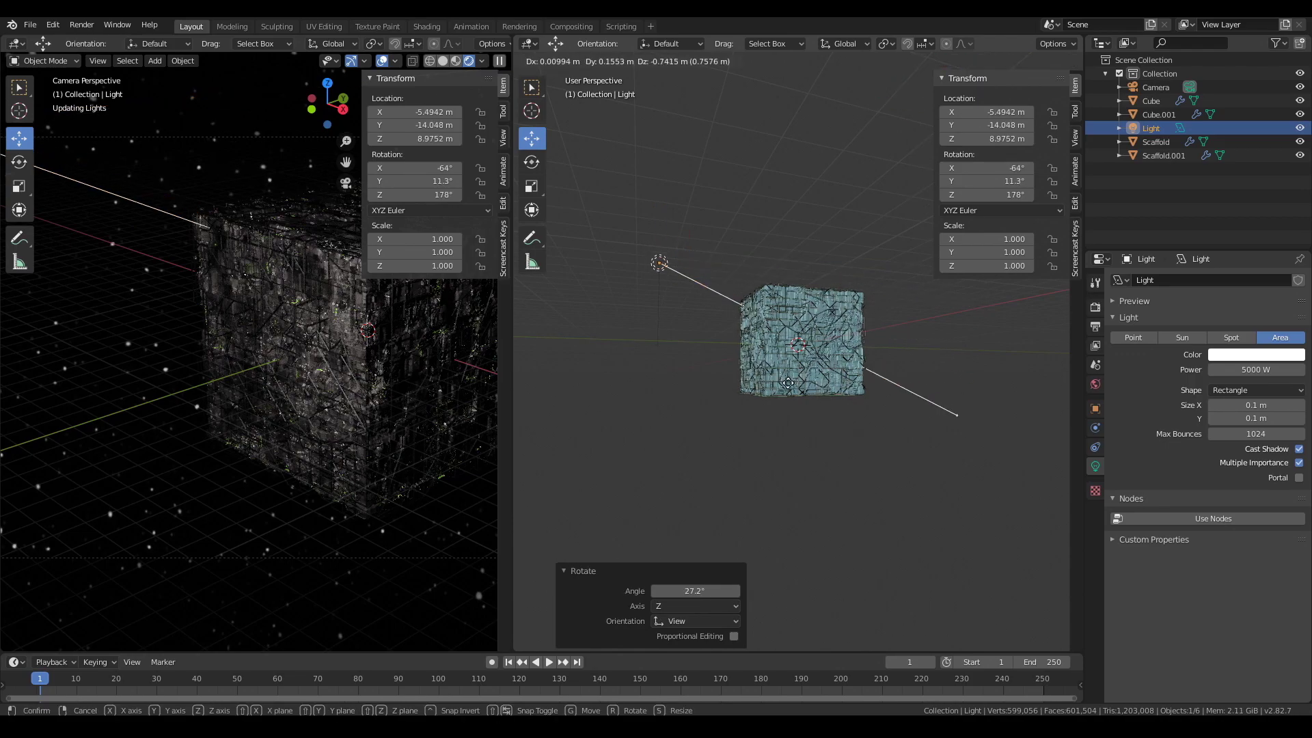
click(828, 411)
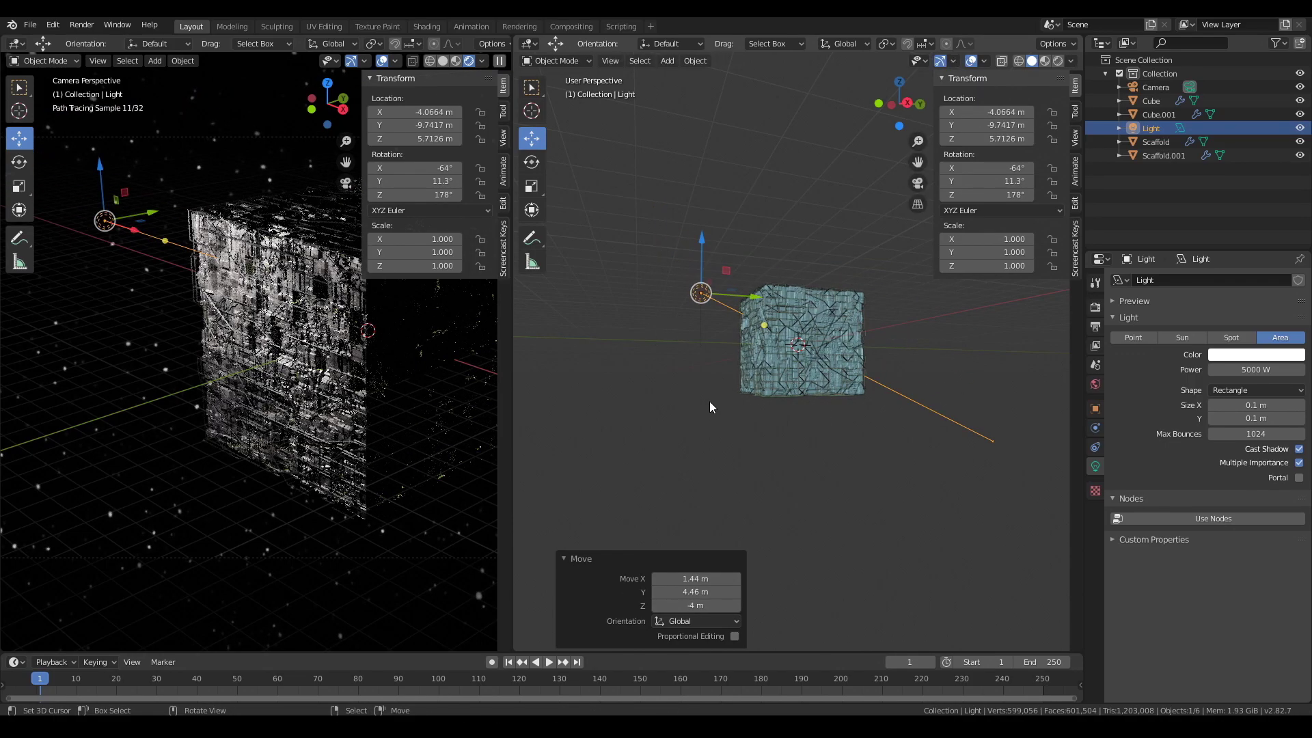
key(g)
click(658, 363)
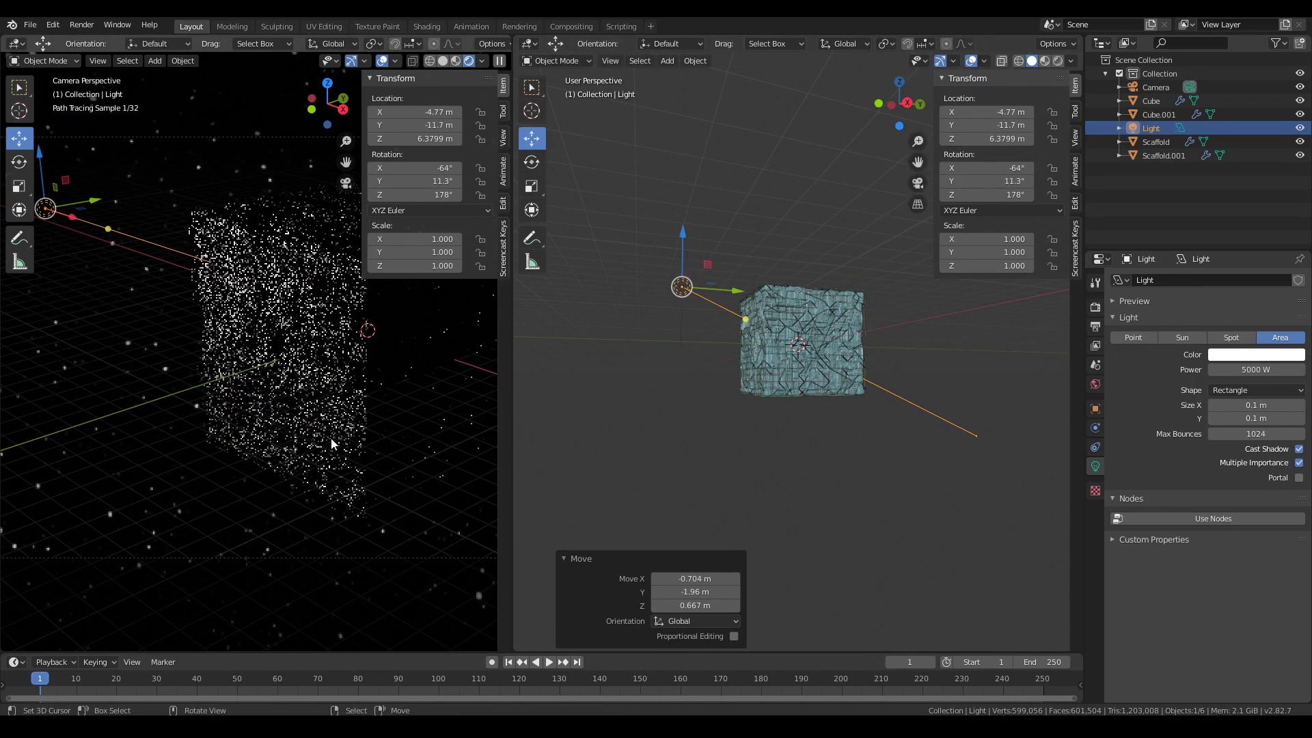
Step: Inspect the cube's greebles and scaffolds up close in the rendered view
shift+middle_drag(391, 418, 405, 446)
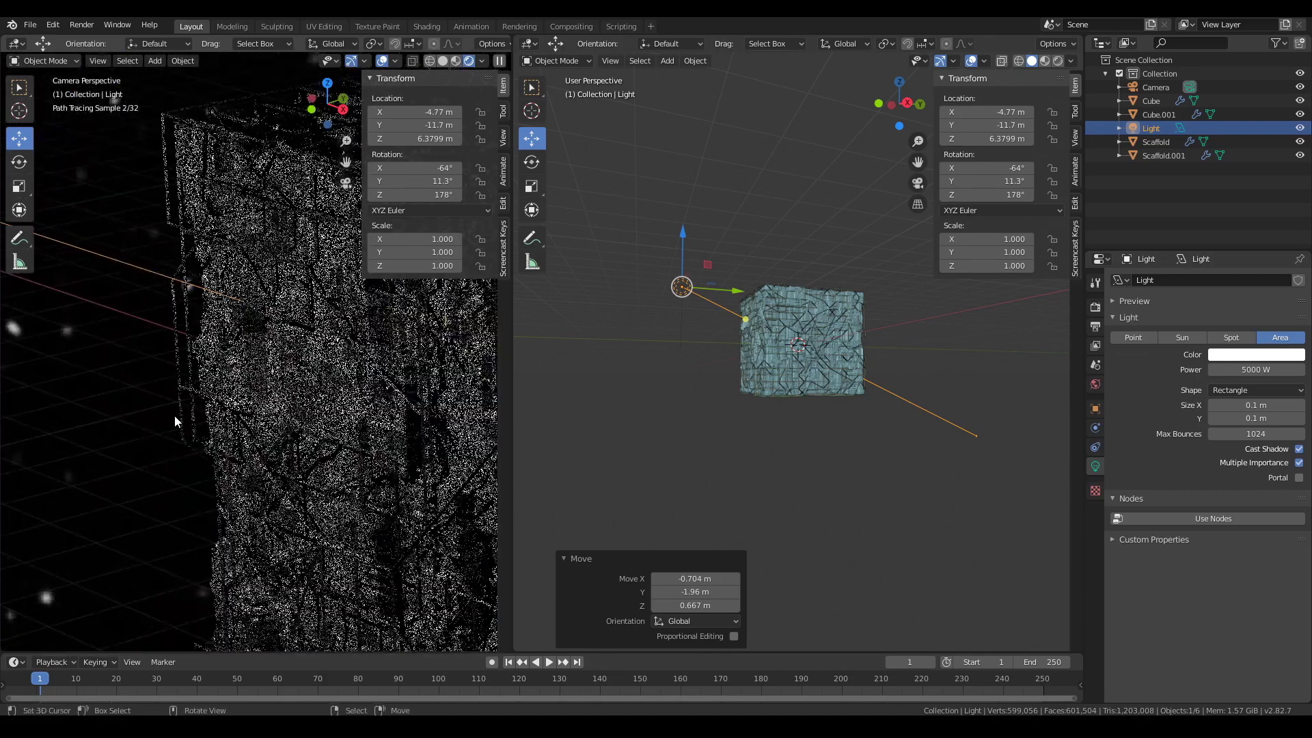
scroll(269, 383, up, 7)
scroll(269, 383, up, 4)
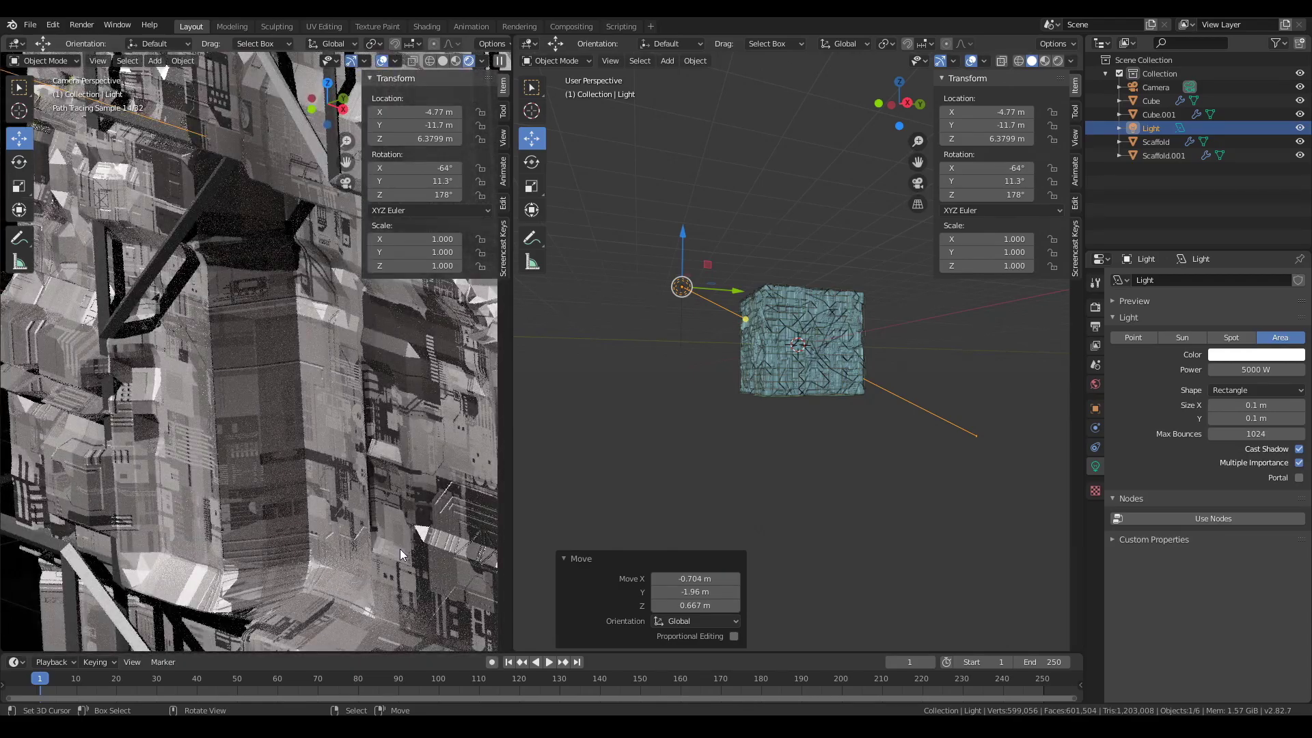
scroll(417, 555, down, 6)
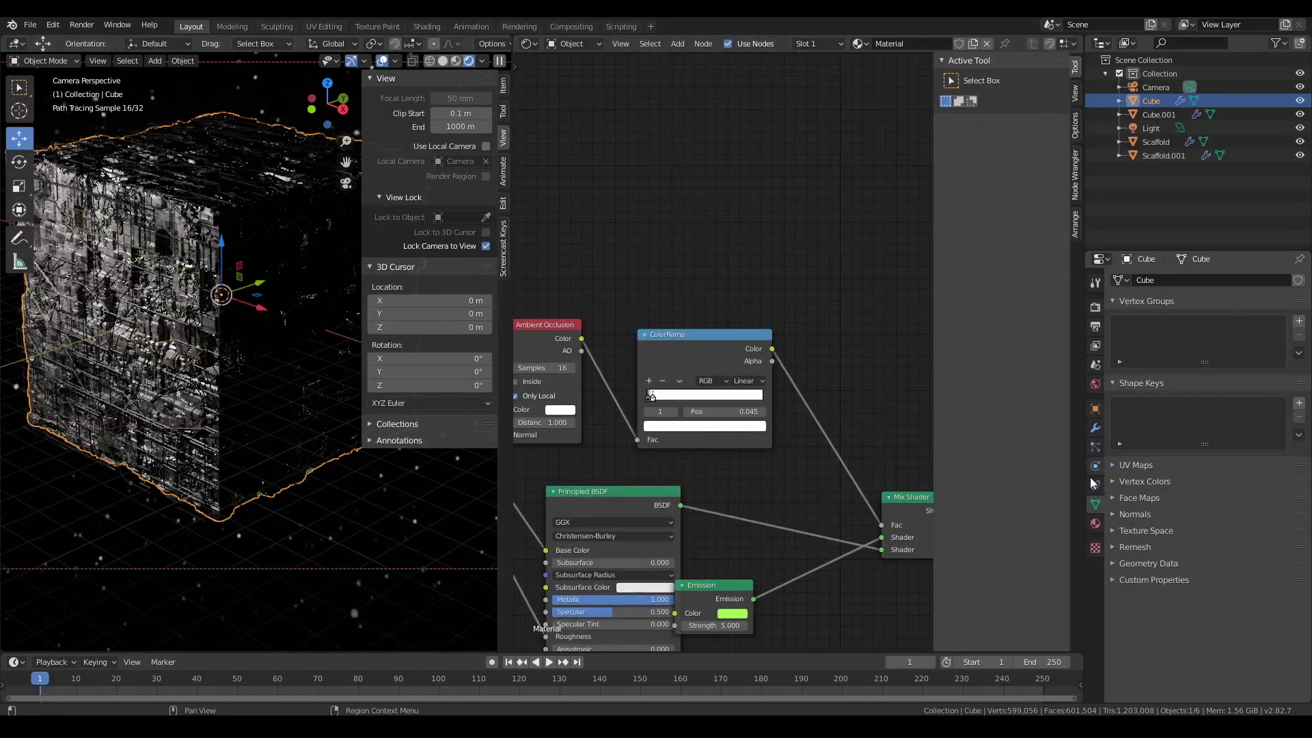
Step: Select the camera and set its focal length to 20 mm
click(1155, 87)
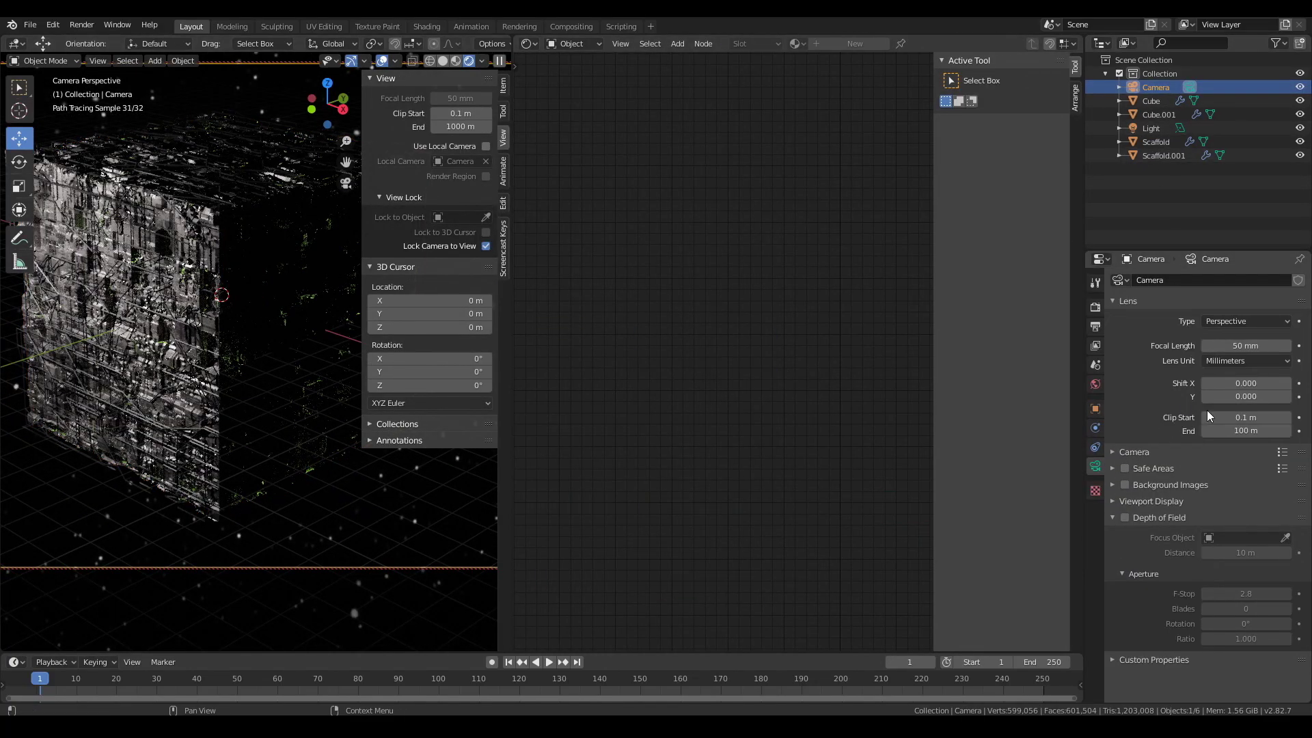
click(1254, 346)
text(20)
key(Return)
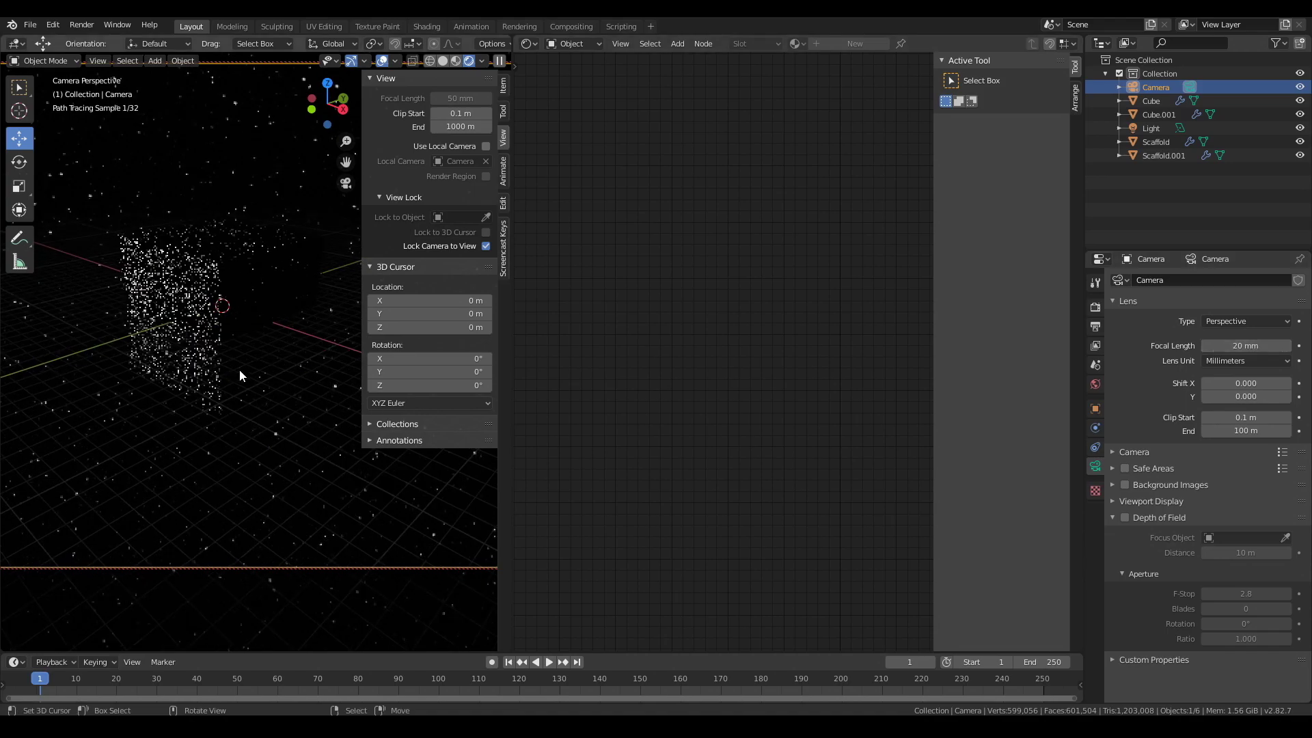
Step: Reframe the camera for a low-angle shot of the cube using Lock Camera to View, and turn the lock off
scroll(239, 369, up, 4)
middle_drag(171, 309, 179, 331)
click(488, 248)
scroll(208, 391, down, 5)
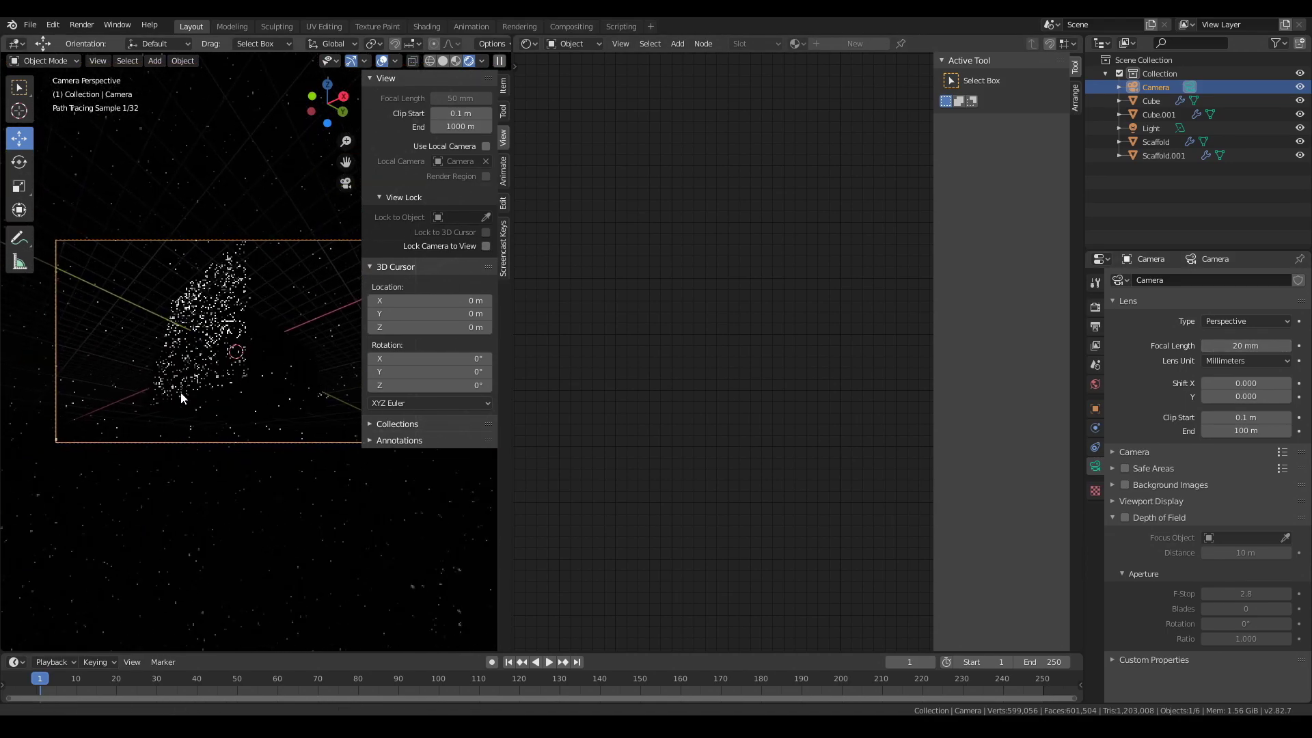
scroll(188, 394, up, 2)
click(483, 245)
middle_drag(286, 301, 289, 306)
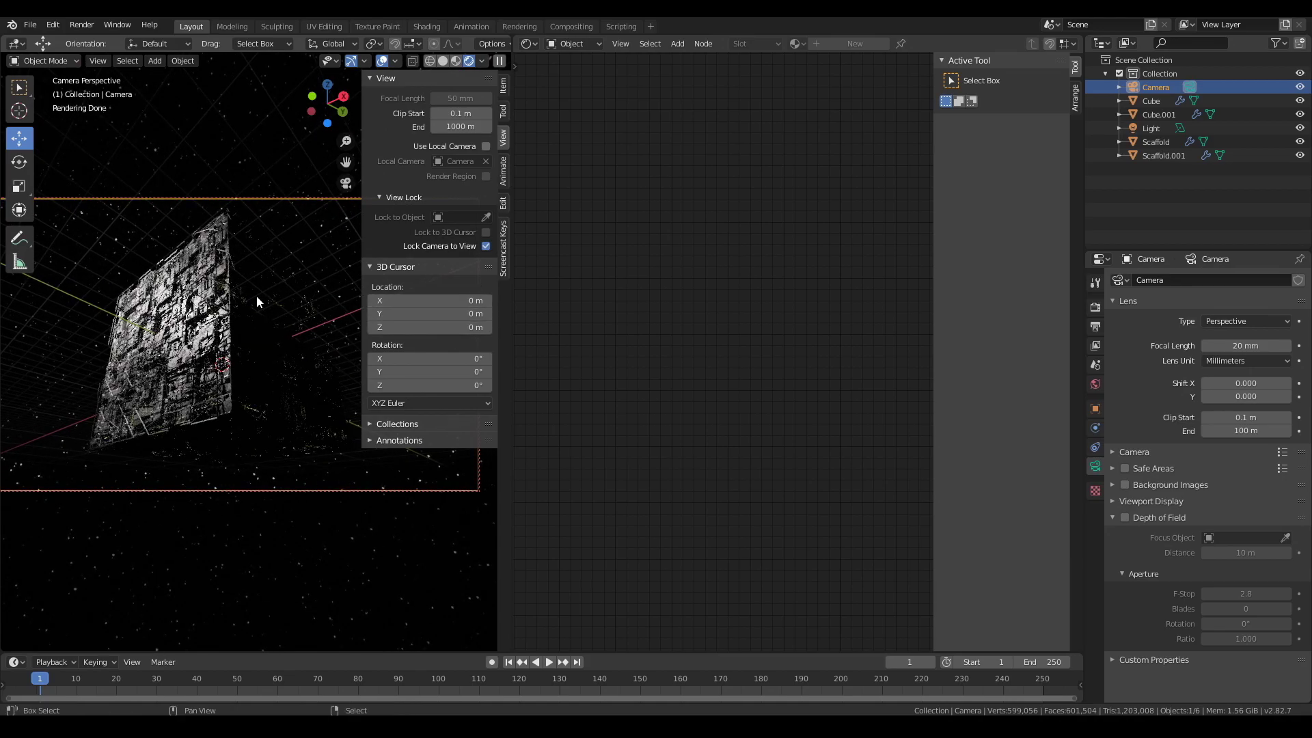
click(486, 246)
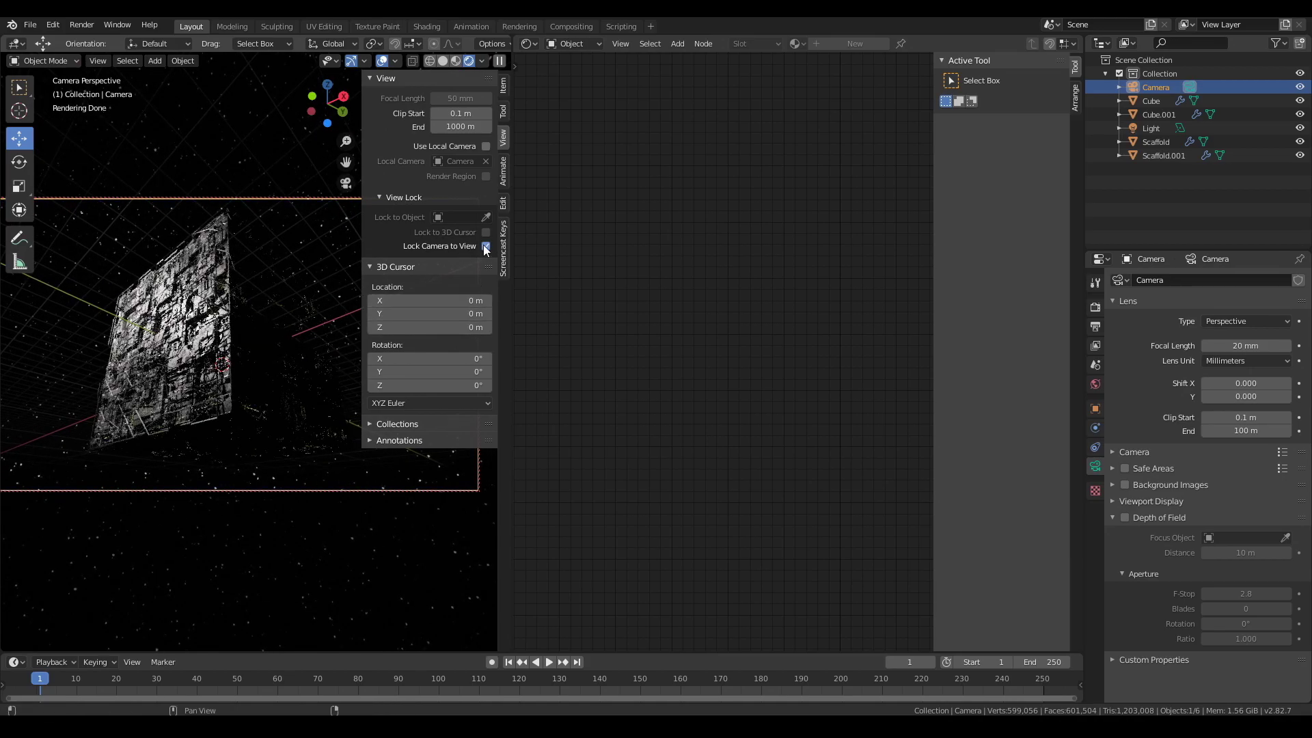
Step: Select the cube, save the file, render the image, and close the render window
scroll(179, 328, up, 3)
click(159, 331)
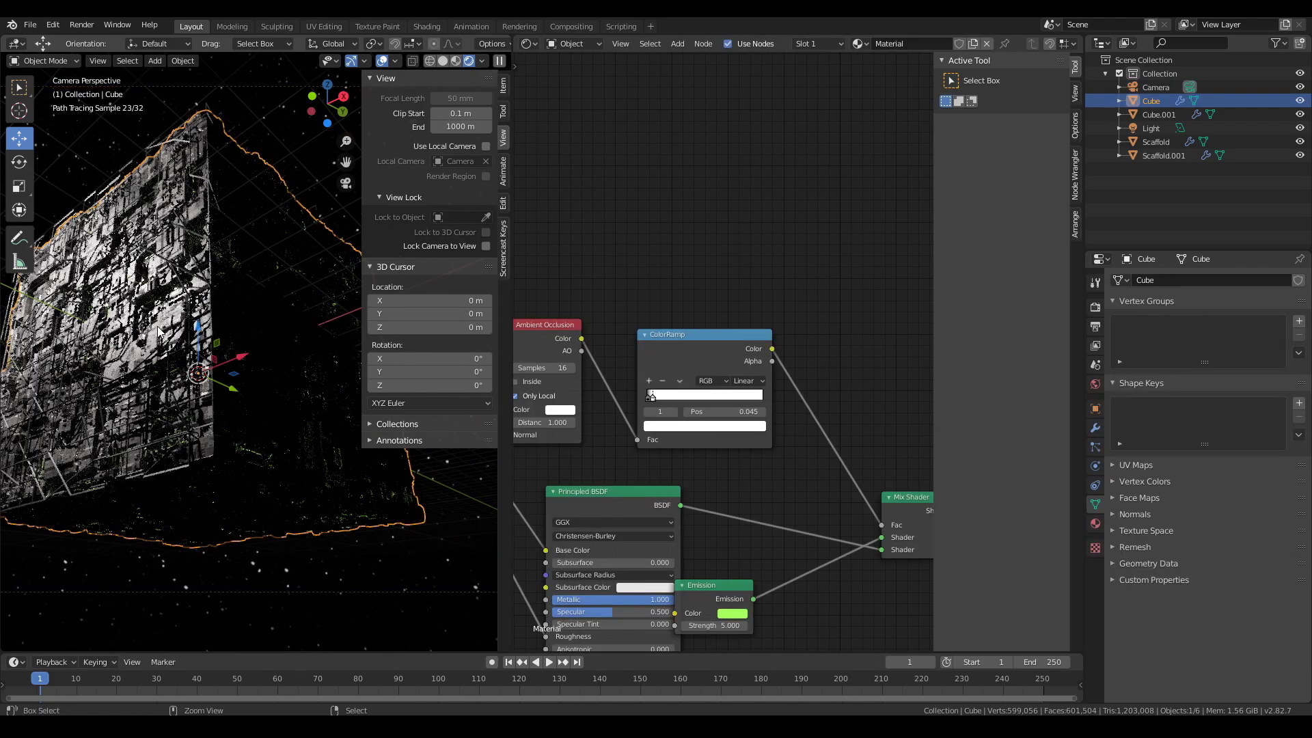
key(ctrl+s)
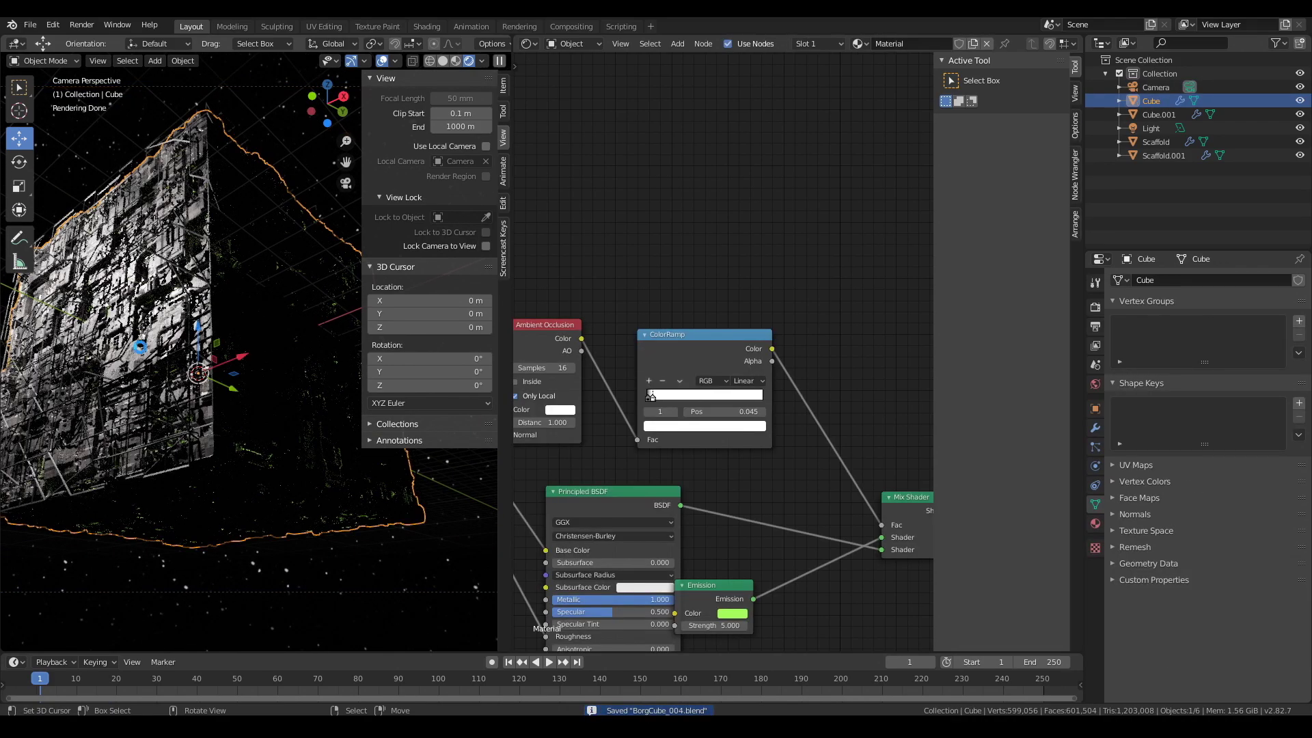
key(F12)
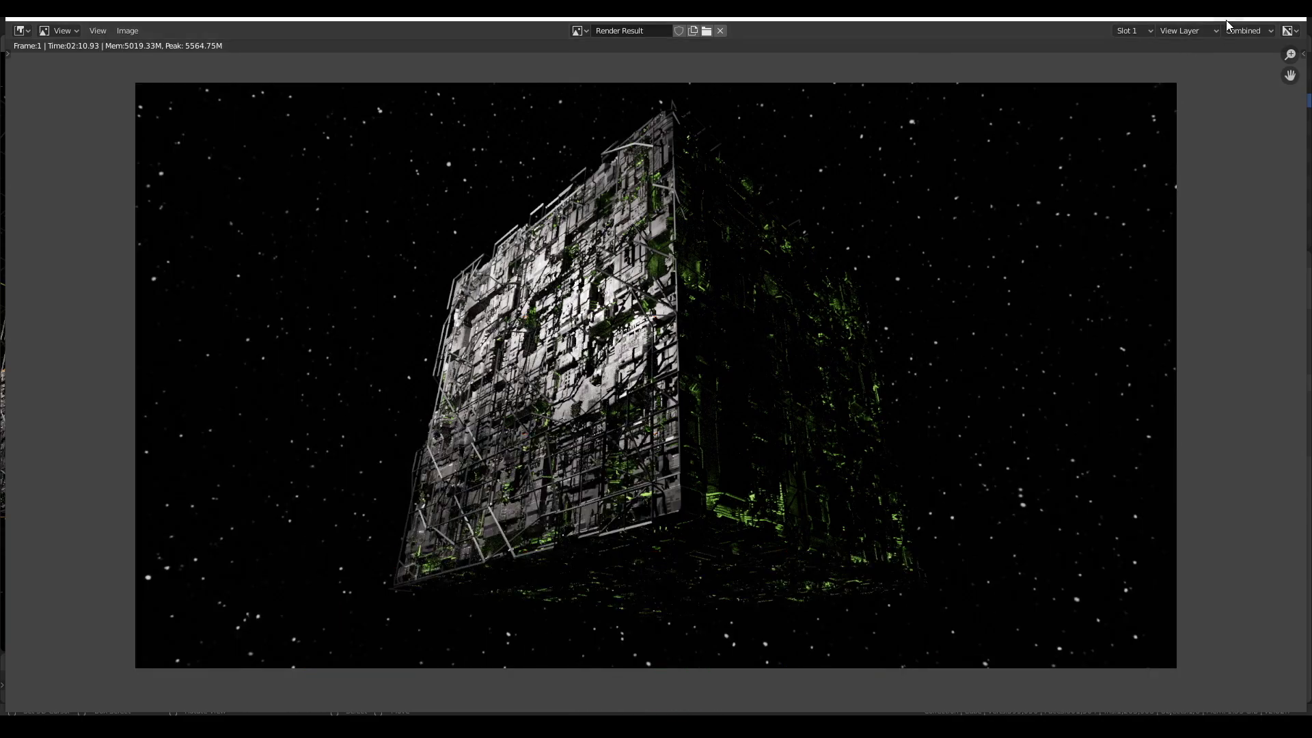
click(1294, 20)
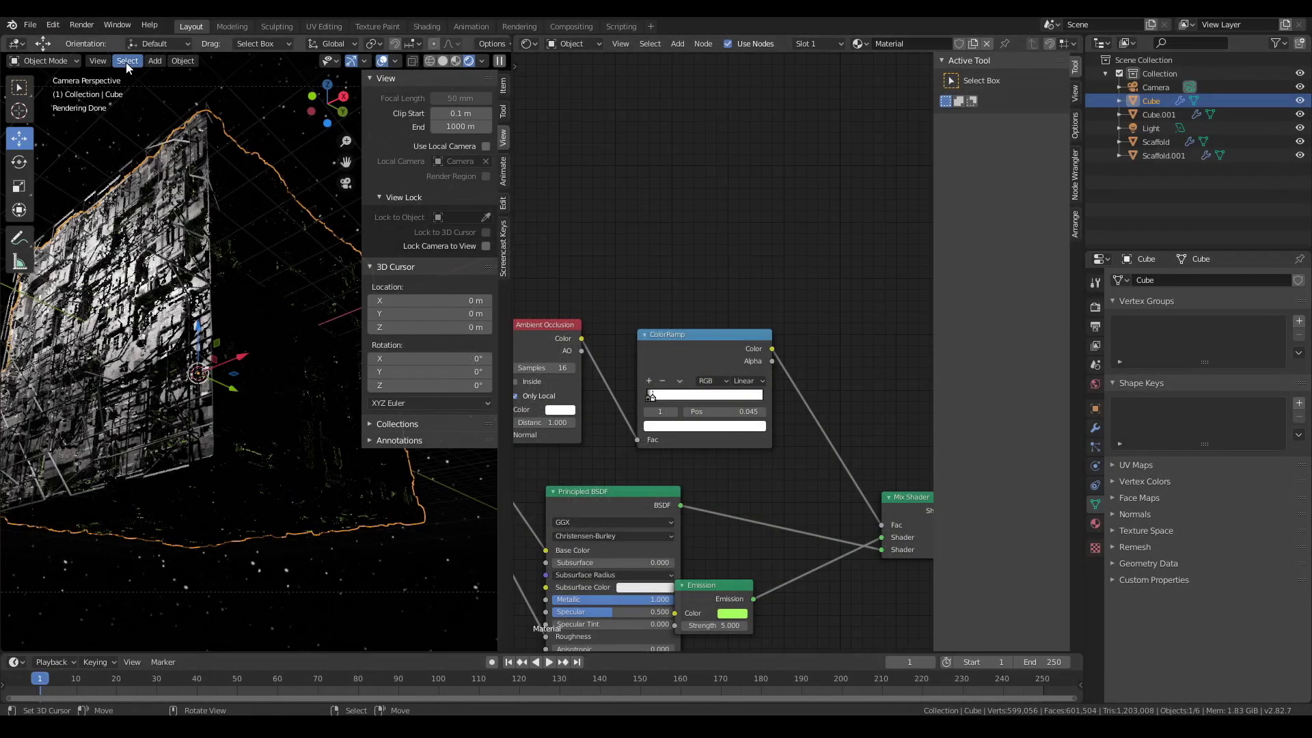
Step: Switch the 3D viewport to solid shading, then turn its area into an Image Editor showing the Render Result
click(18, 45)
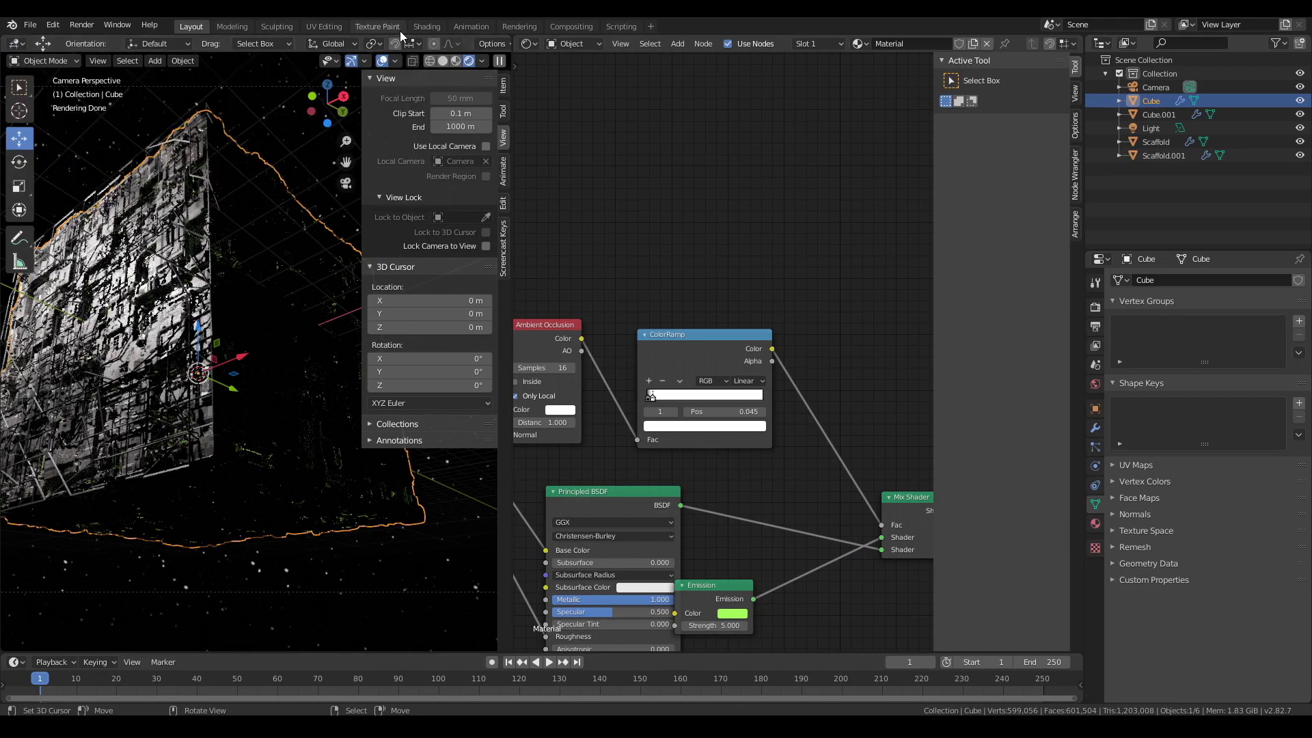
click(442, 60)
click(17, 43)
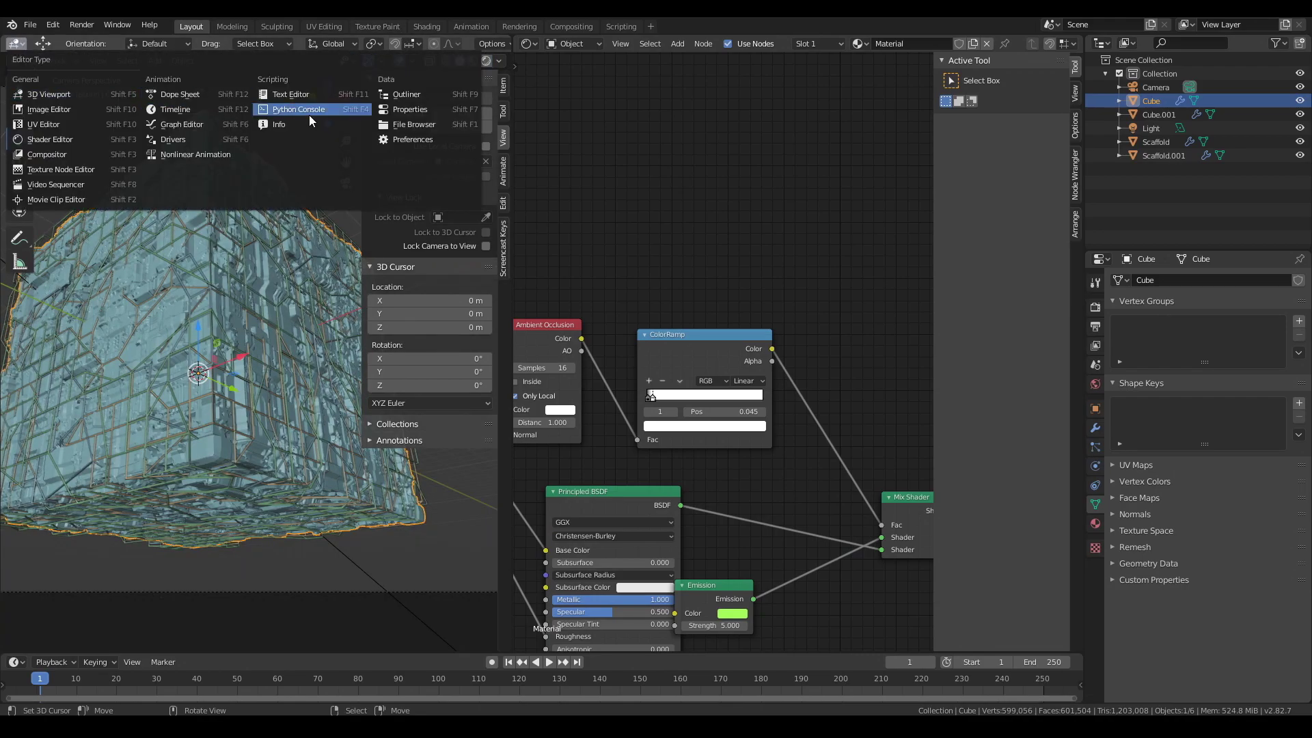
click(81, 152)
click(17, 43)
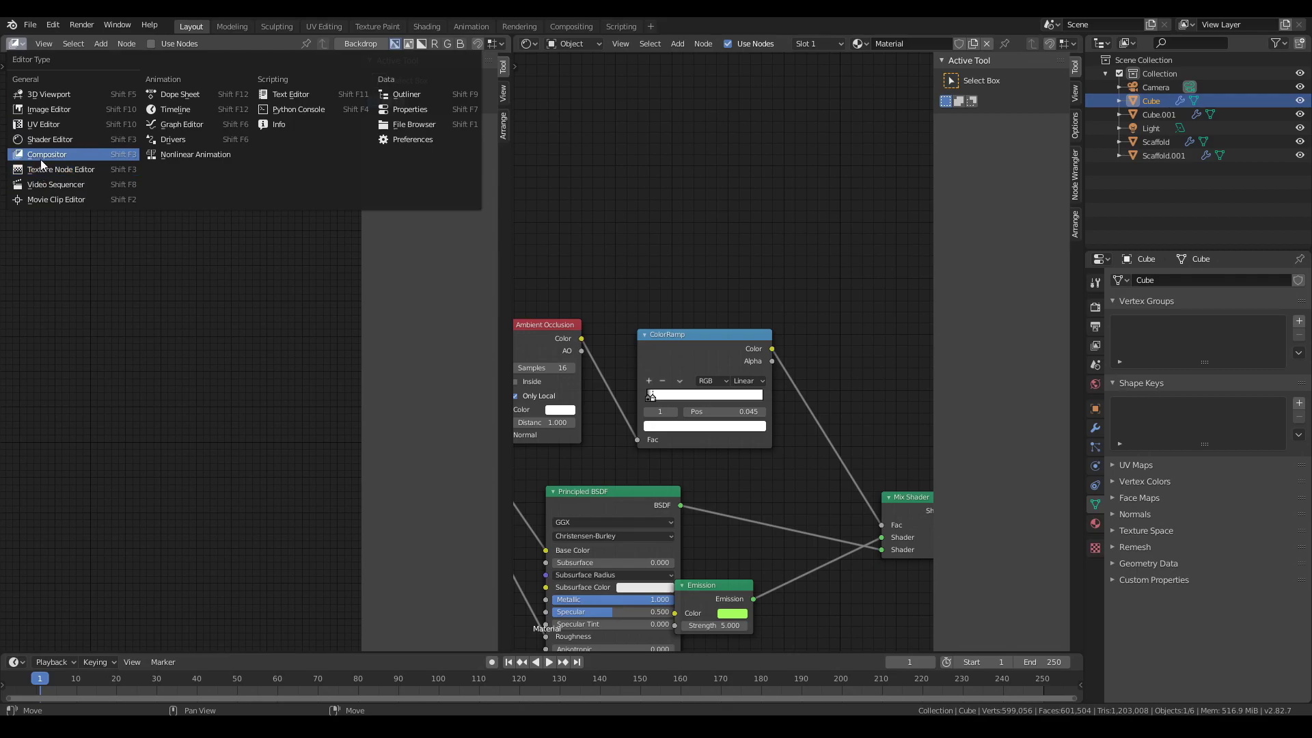
click(54, 109)
click(198, 43)
click(230, 106)
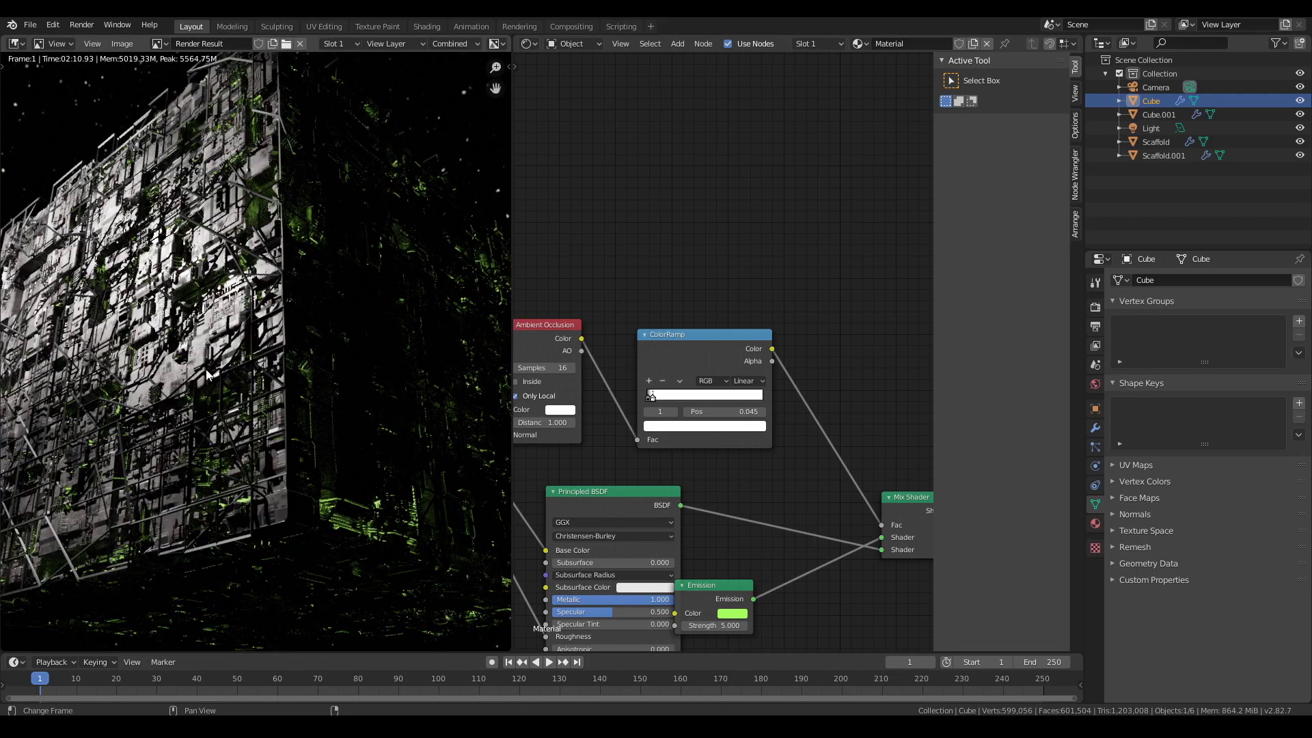
Step: Turn the shader node area into the Compositor, enable Use Nodes, and bring the Render Layers and Composite nodes into view
middle_drag(566, 368, 737, 295)
click(526, 43)
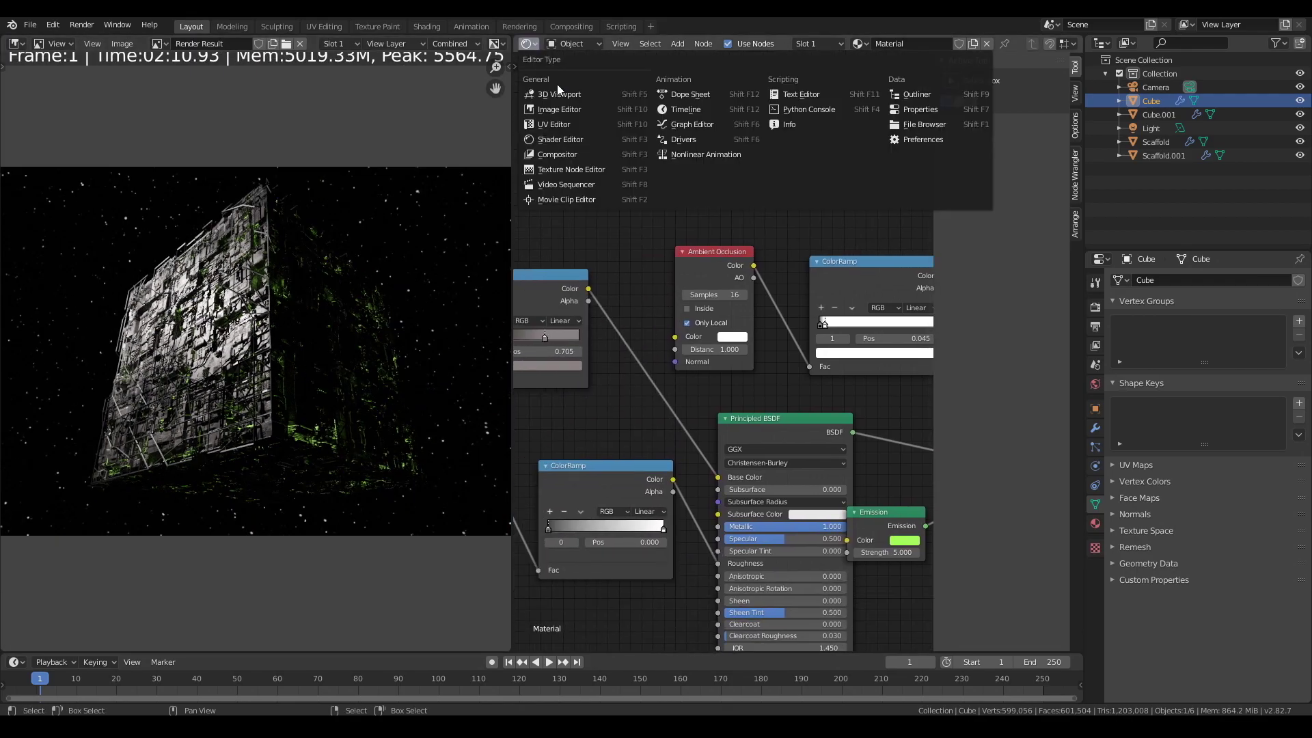
click(581, 154)
click(691, 45)
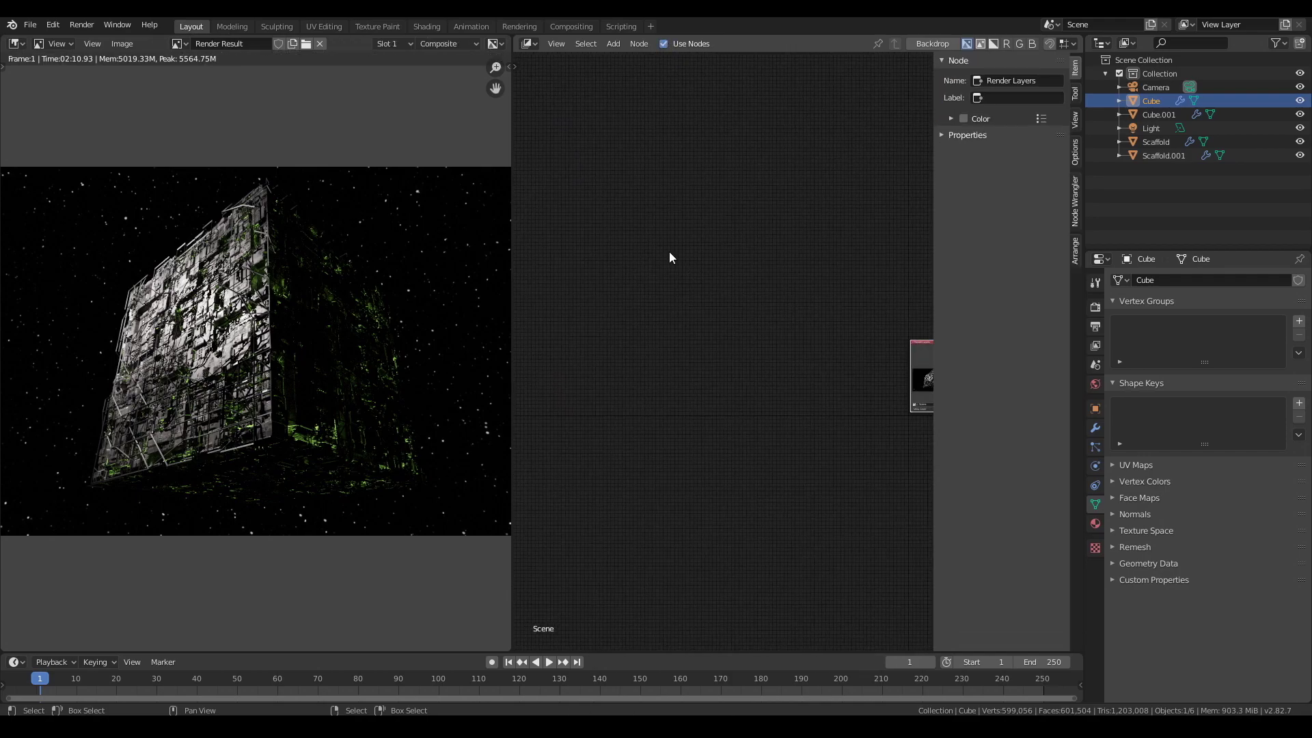
key(Home)
drag(650, 257, 519, 258)
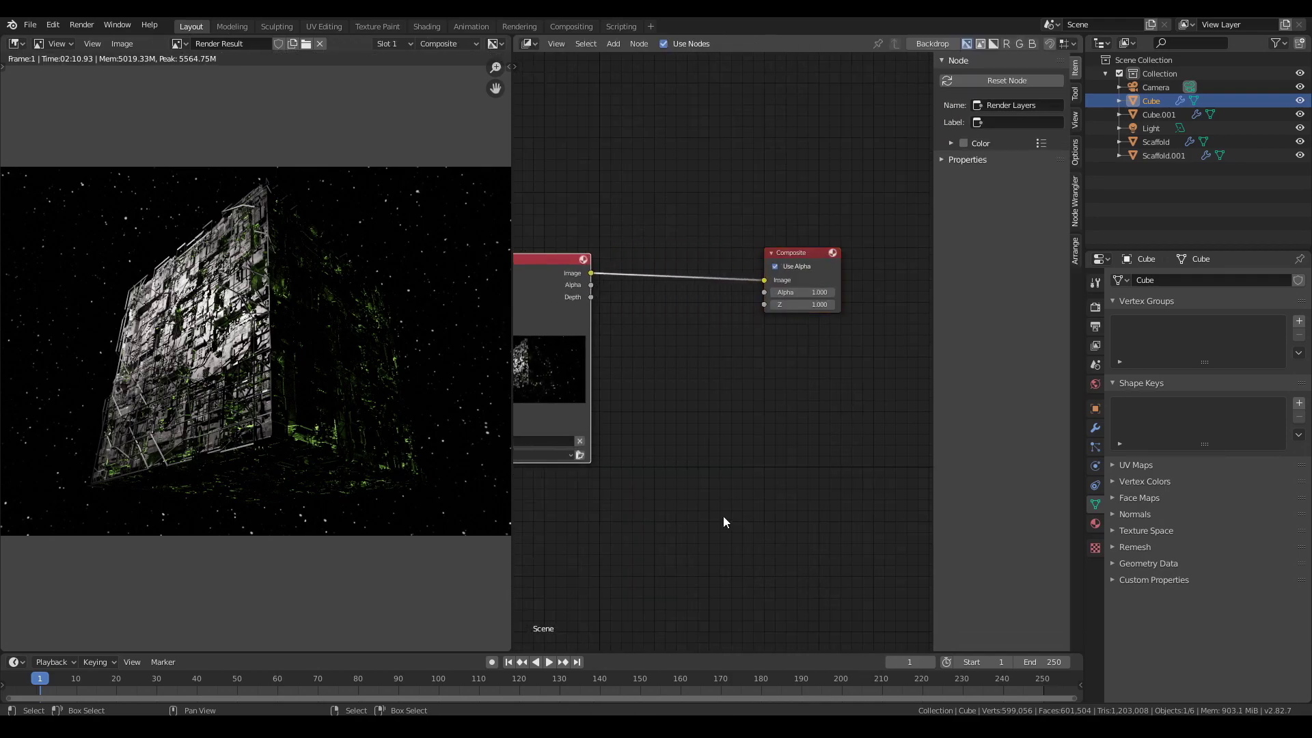
scroll(723, 519, down, 2)
middle_drag(634, 482, 707, 439)
scroll(295, 404, up, 3)
scroll(295, 404, down, 4)
Step: Enable the Object Index, Mist, Diffuse Color, Emission and Ambient Occlusion passes for the view layer
click(1096, 346)
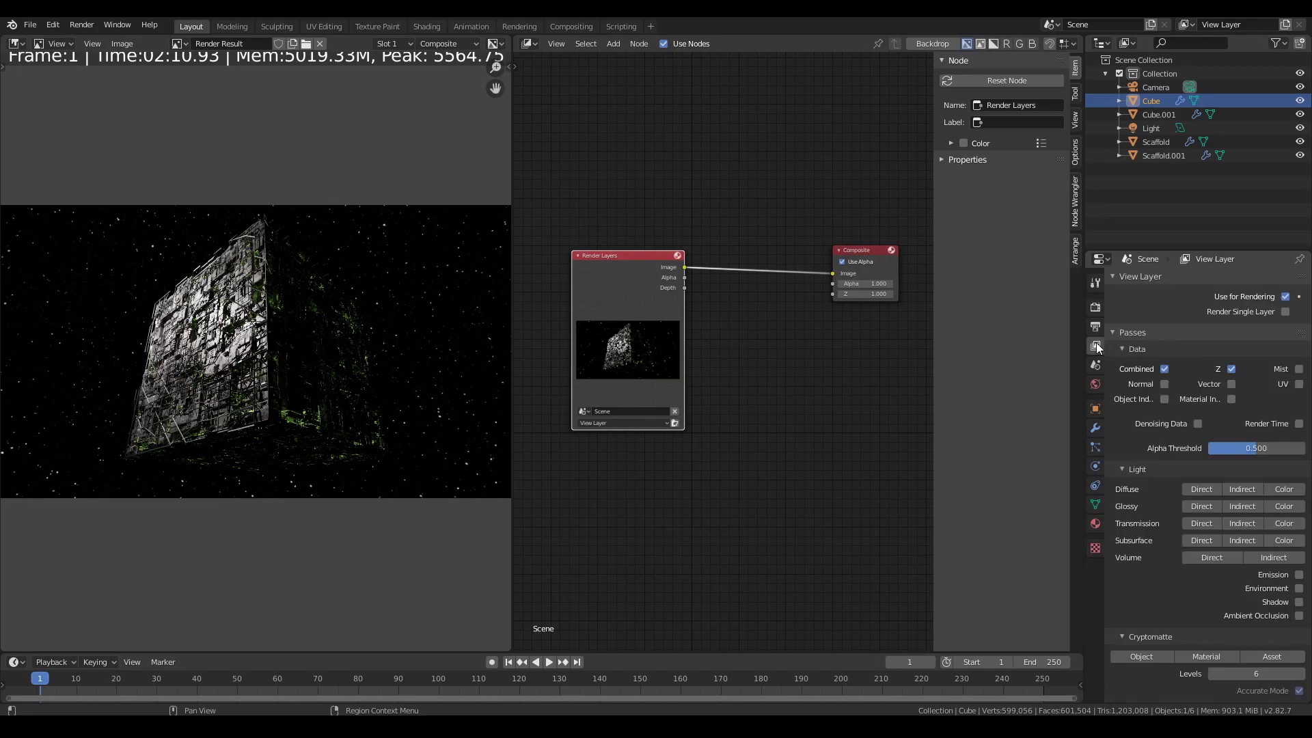
click(1165, 399)
click(1299, 369)
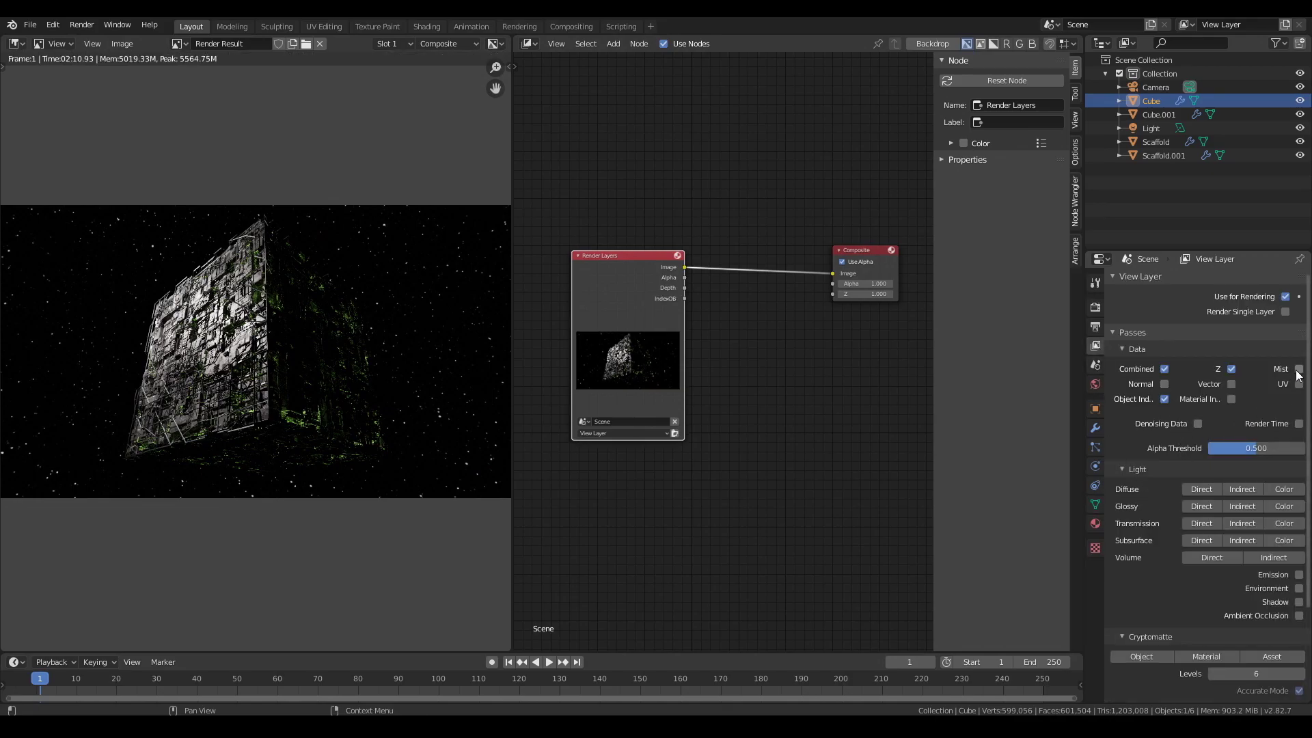
click(1282, 489)
click(1299, 575)
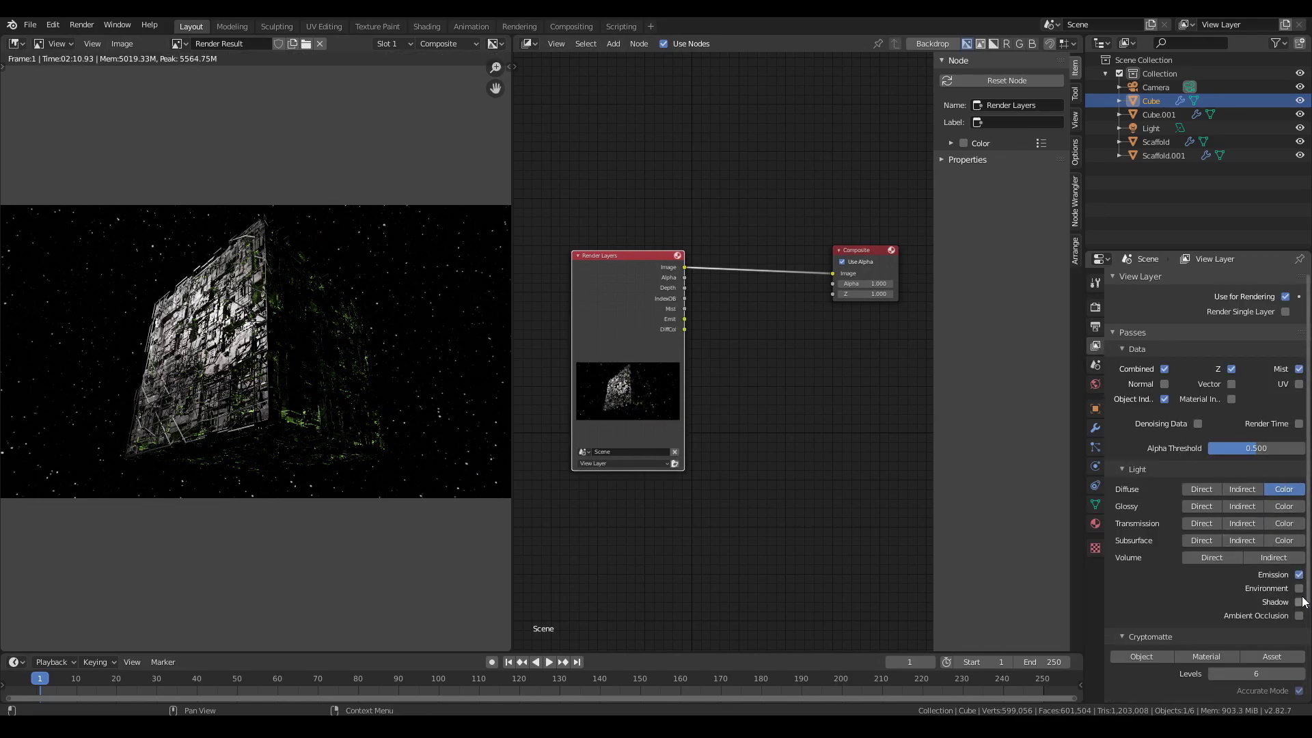
click(1299, 615)
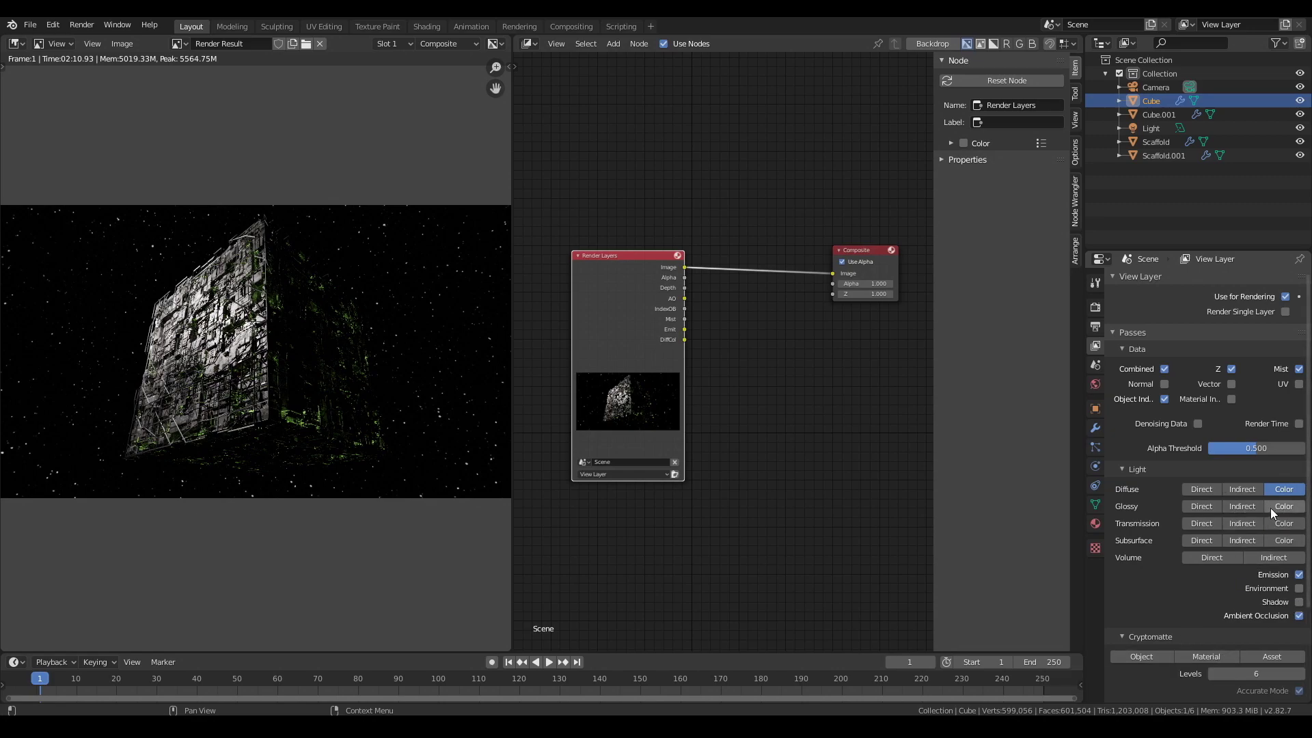
Step: Enable the Glossy Indirect, Glossy Direct, Denoising Data and Shadow passes for the view layer
click(1242, 507)
click(1201, 506)
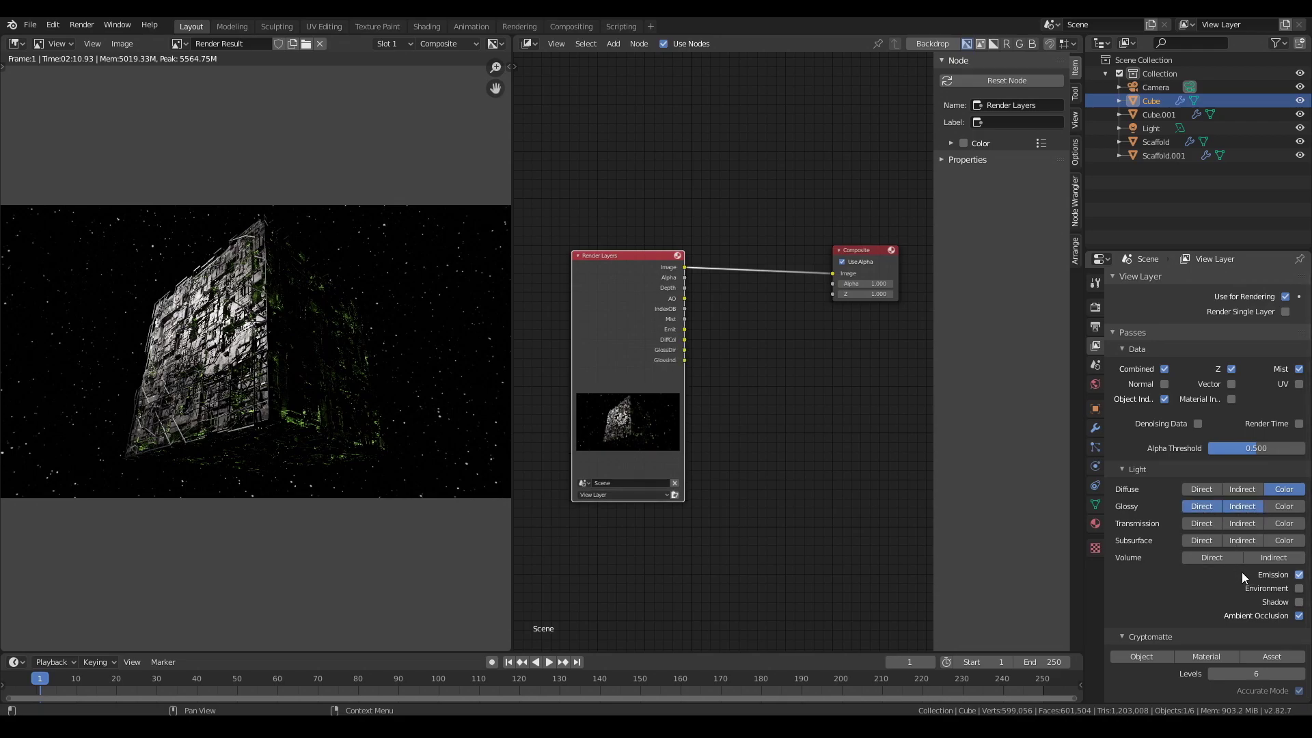
click(1200, 424)
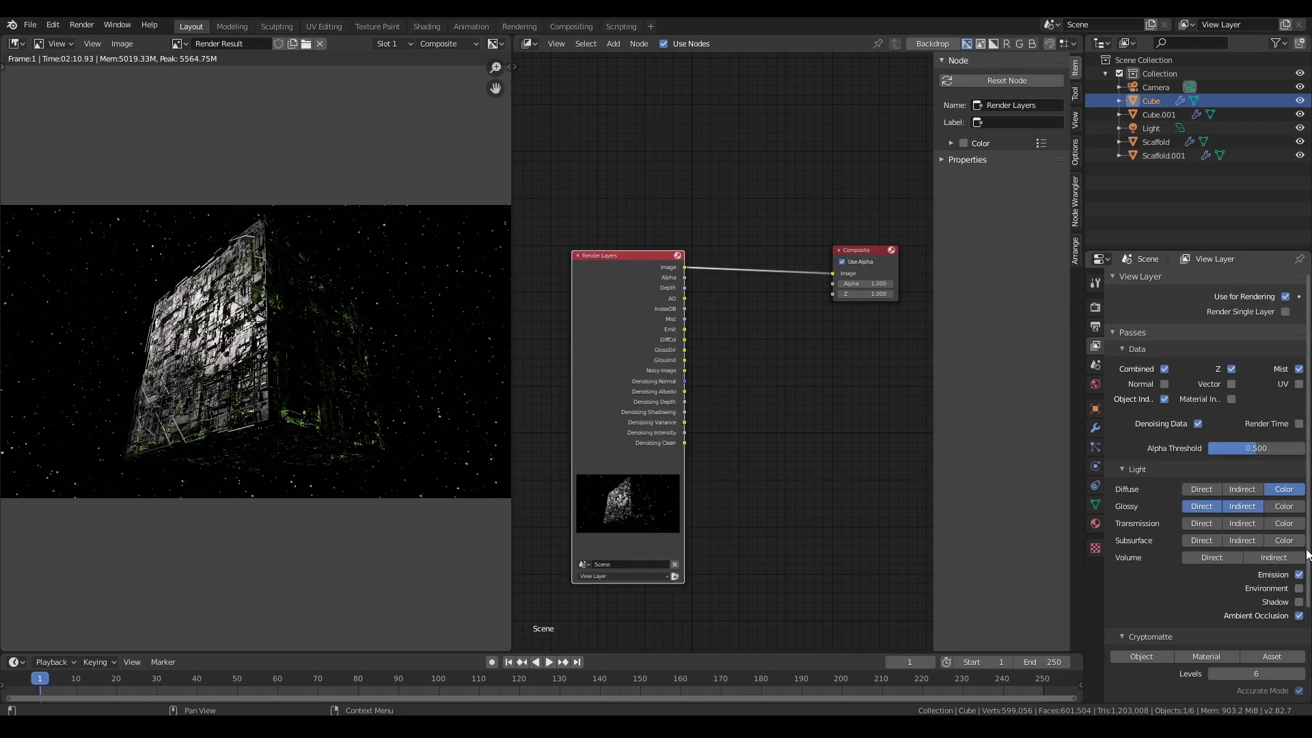
click(1299, 602)
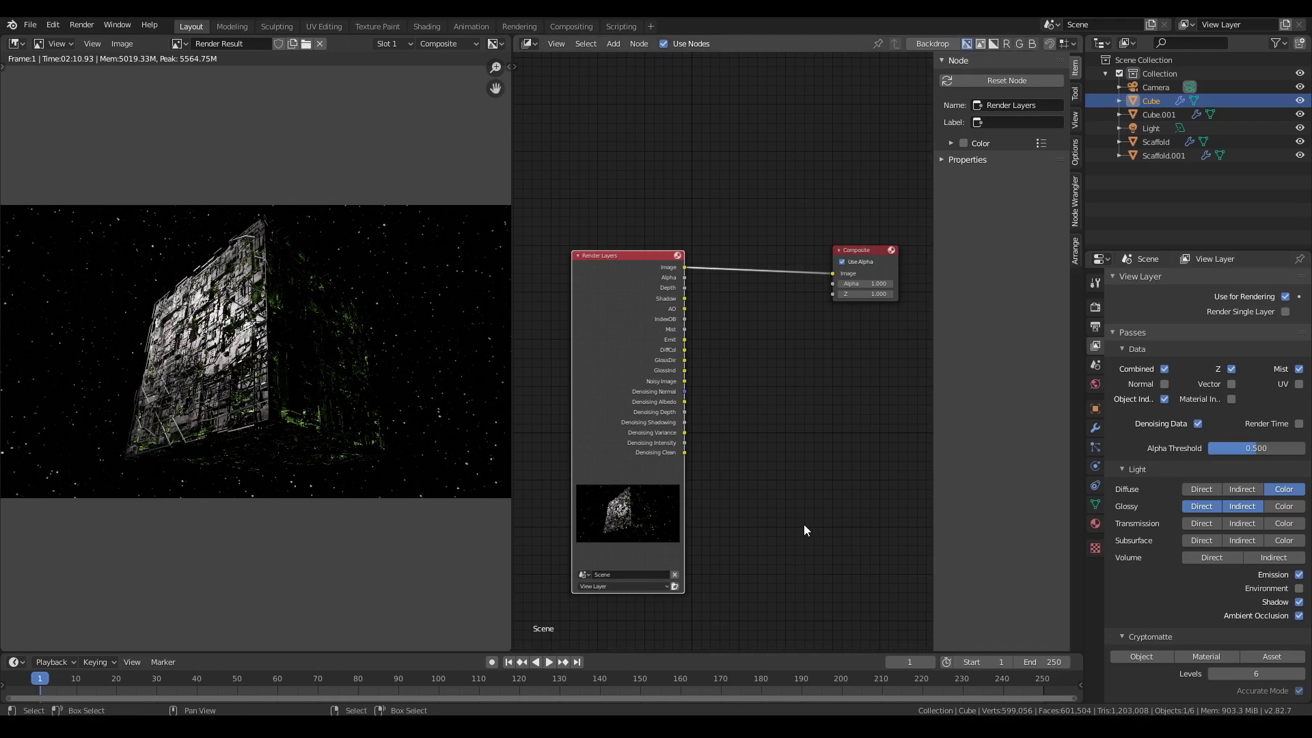
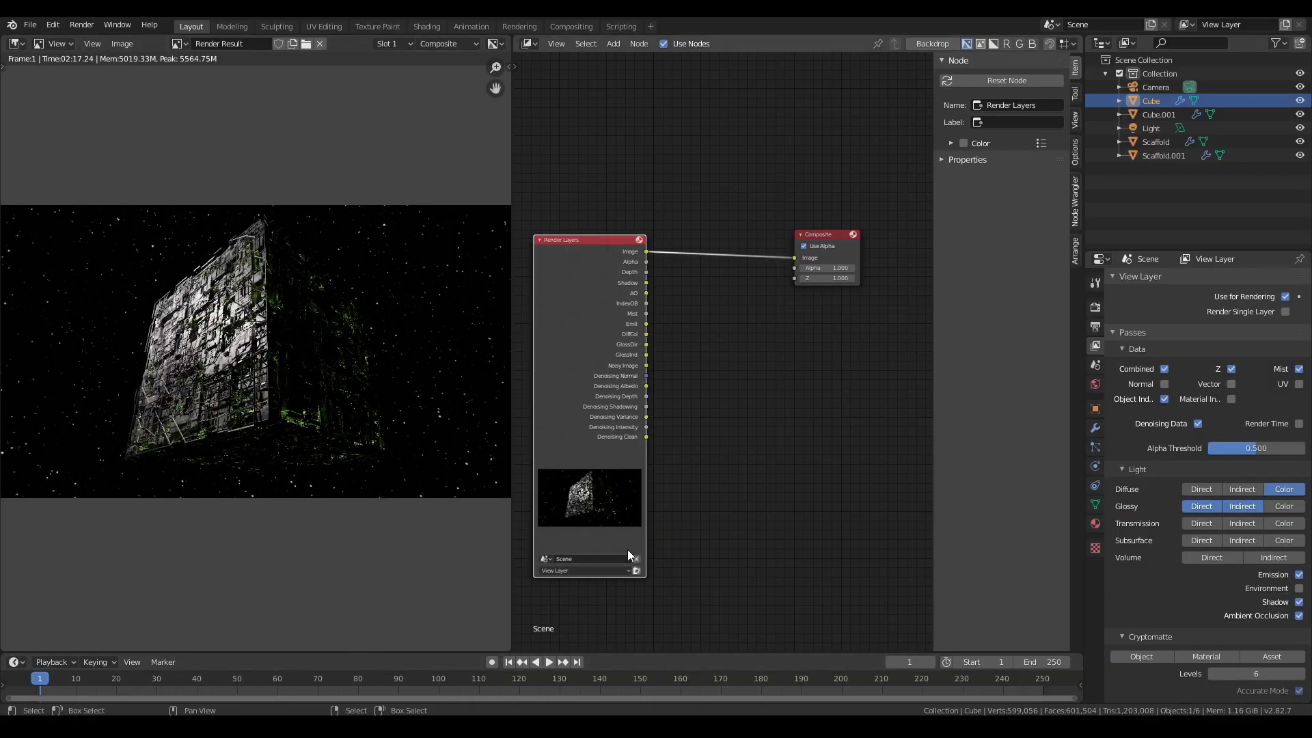
Step: Insert a Glare node between the Render Layers and Composite nodes and set its type to Fog Glow
scroll(759, 307, up, 2)
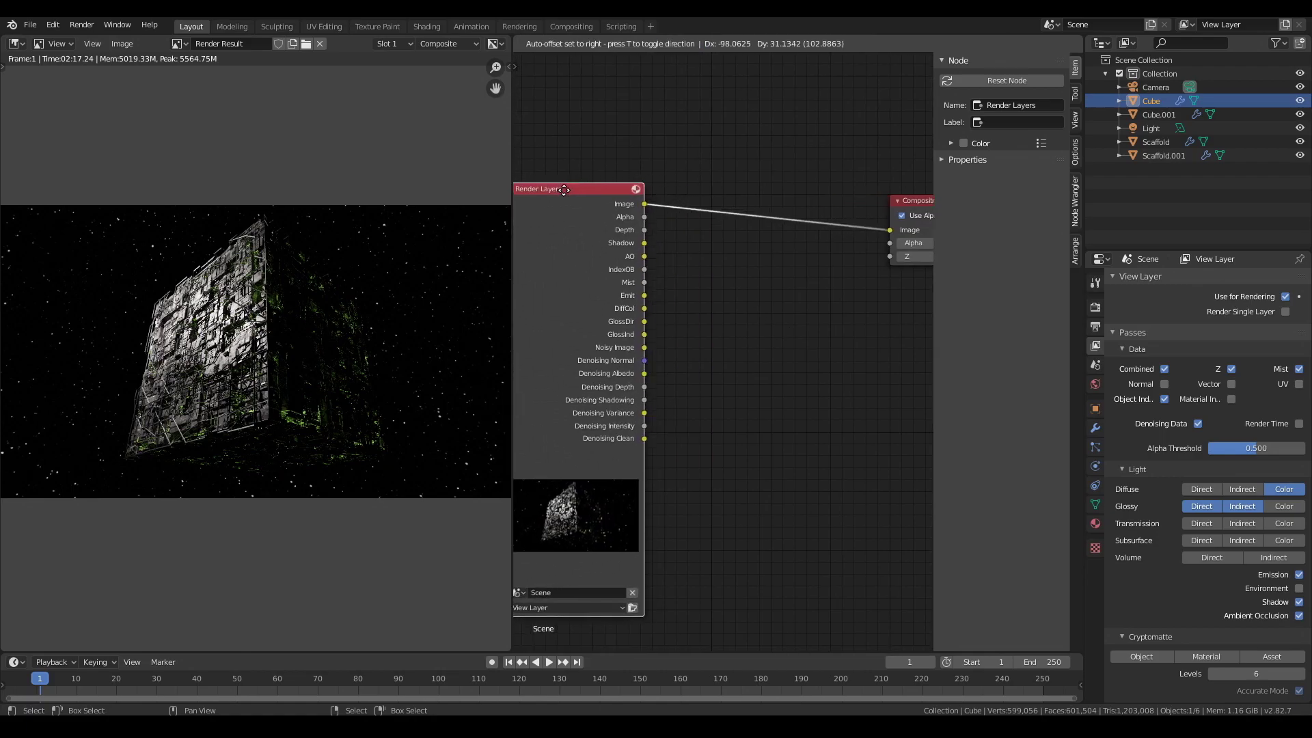
key(shift+a)
click(636, 328)
text(f)
key(BackSpace)
text(glo)
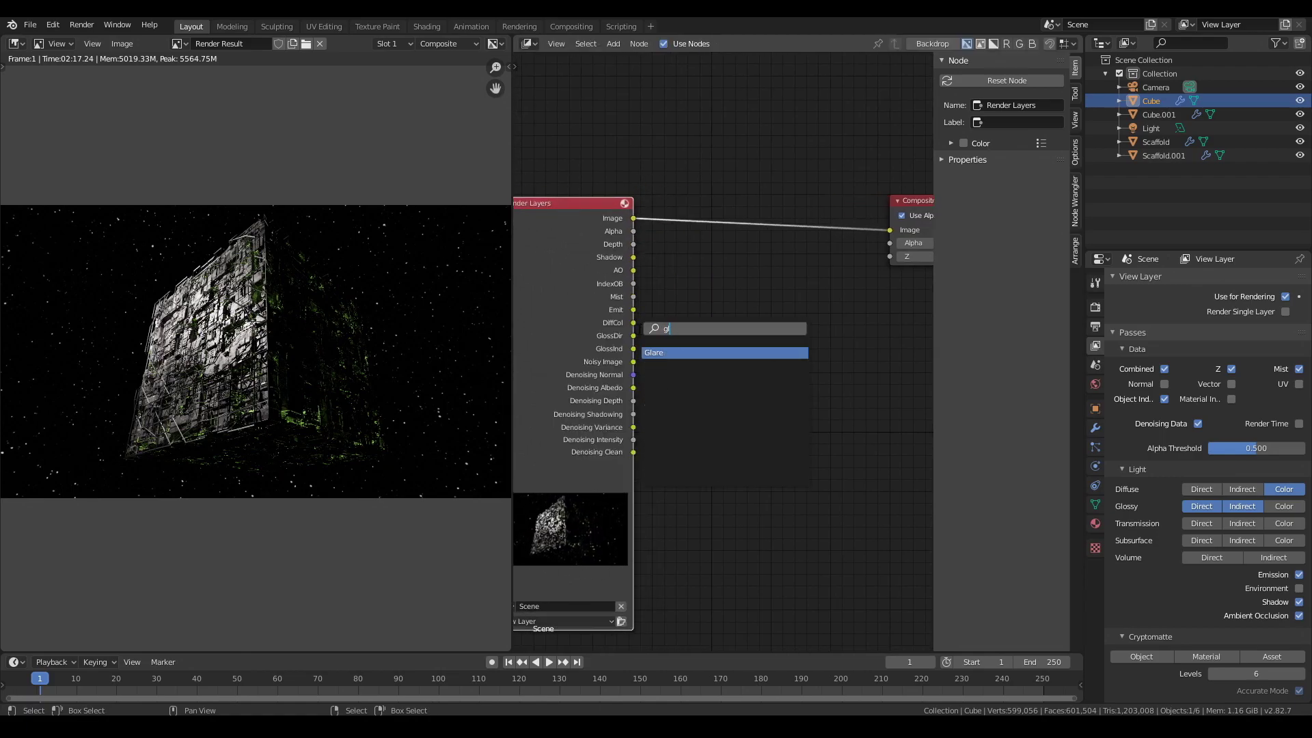
click(685, 353)
click(700, 250)
click(704, 245)
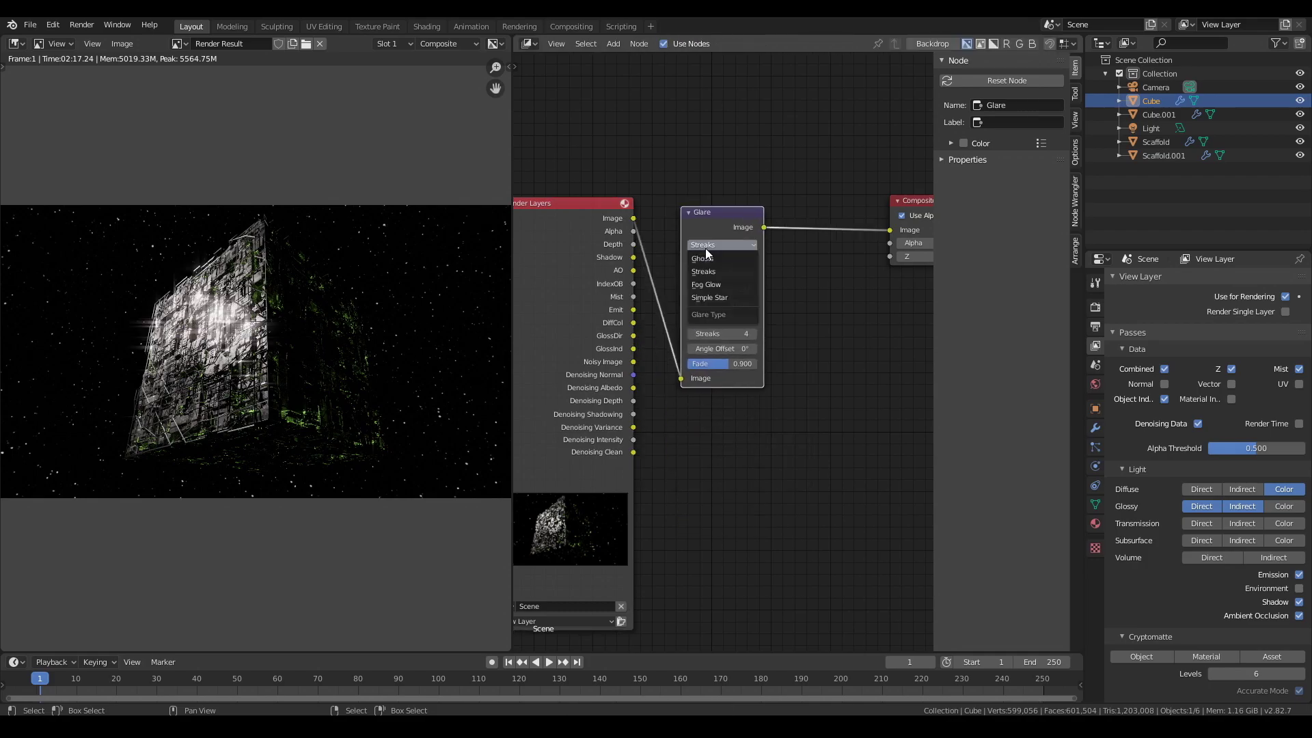
click(715, 284)
Step: Set the Glare node's quality to High, threshold to 0.3 and size to 9
middle_drag(775, 386, 651, 407)
drag(801, 220, 896, 224)
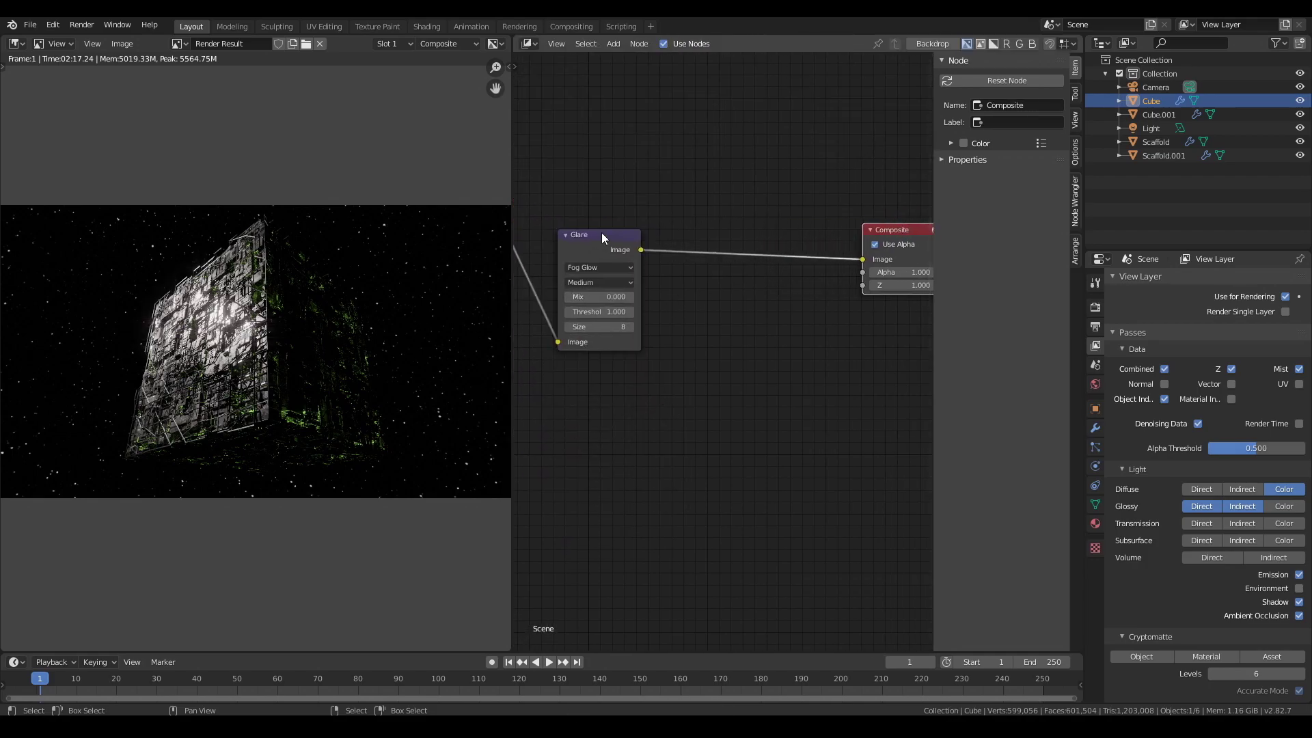
click(587, 298)
scroll(710, 462, up, 4)
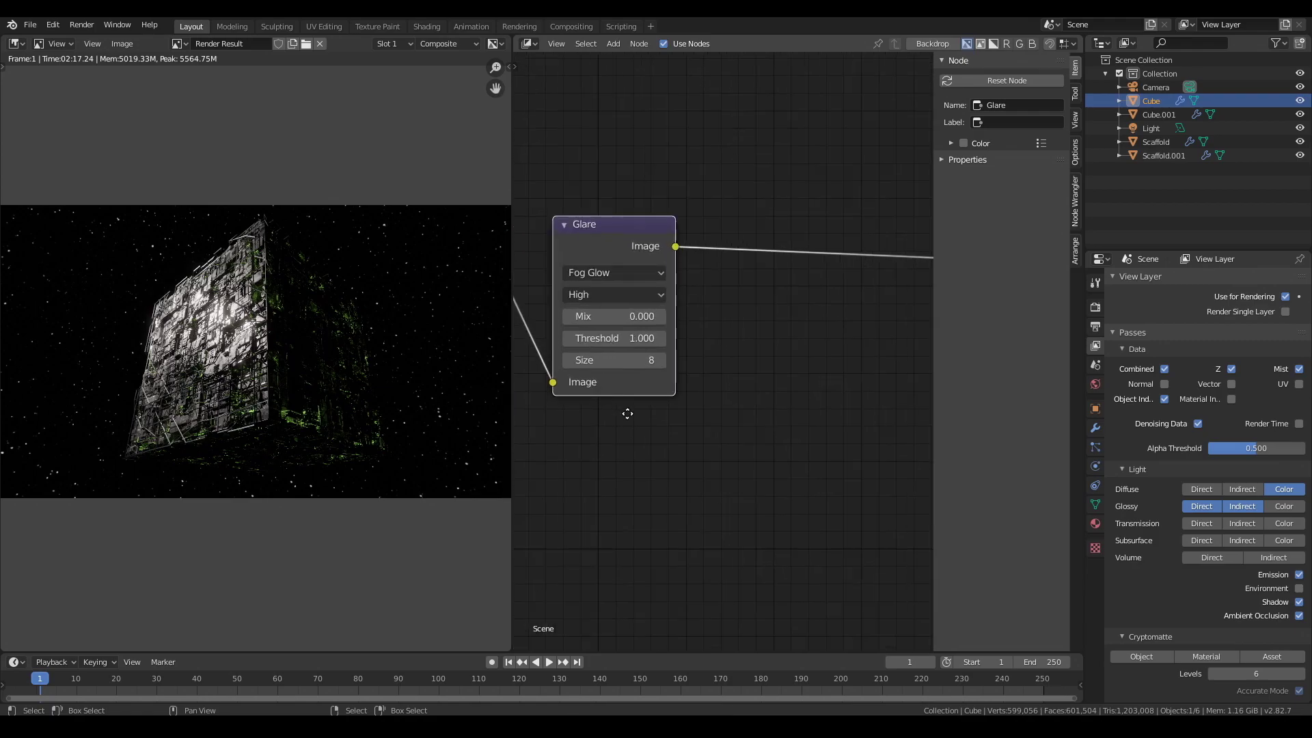
double_click(759, 403)
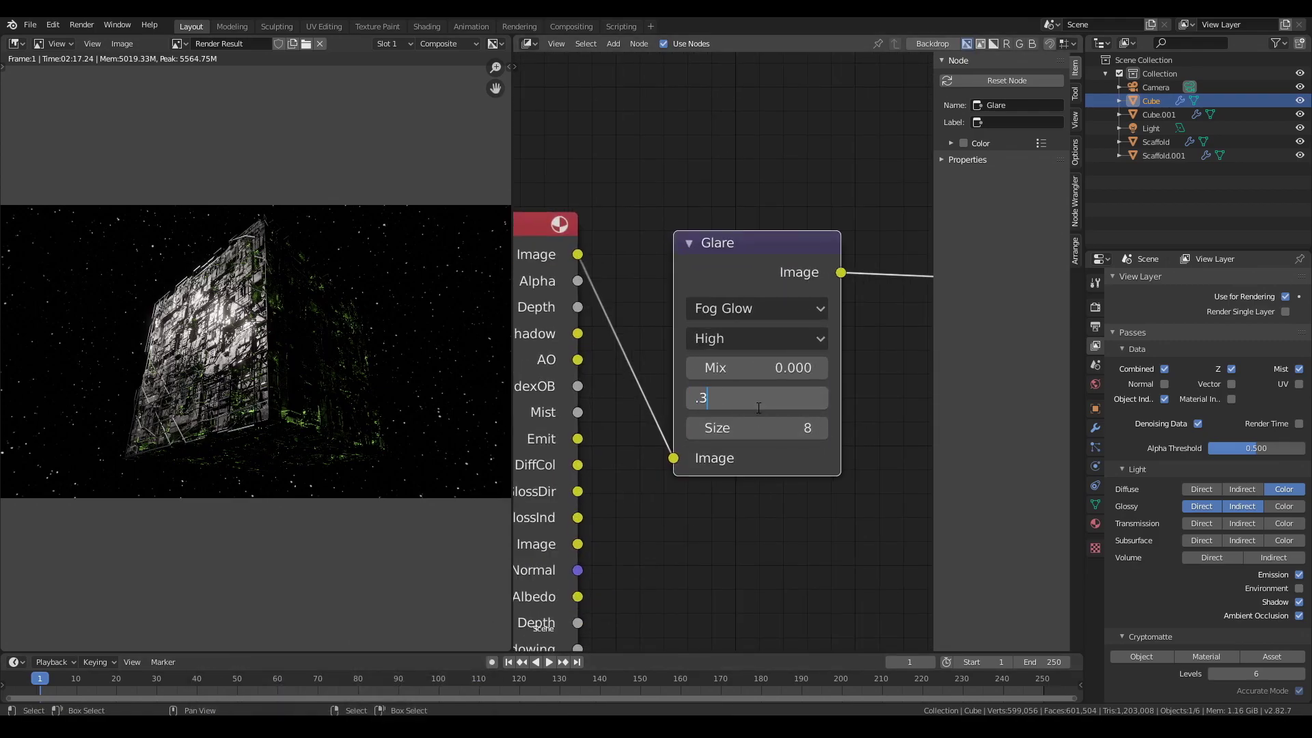
text(.3)
key(Return)
double_click(773, 428)
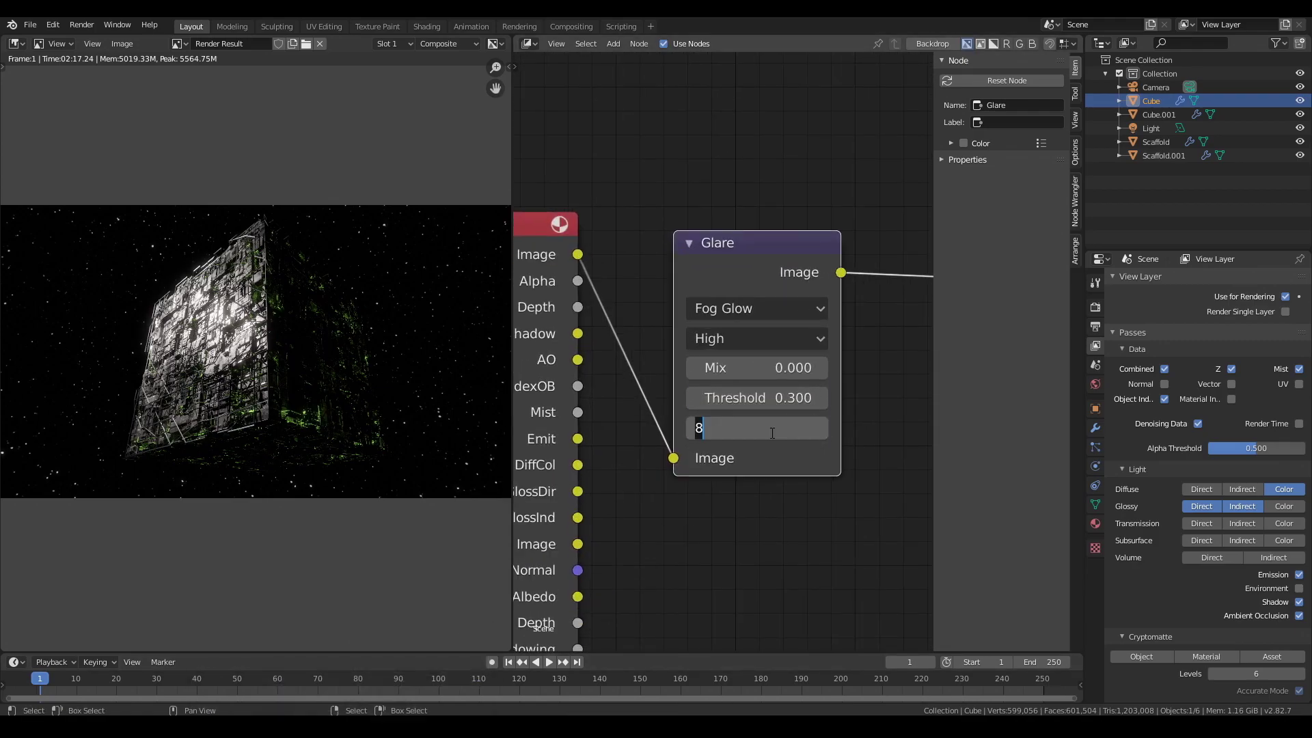
scroll(604, 518, up, 1)
scroll(77, 319, up, 4)
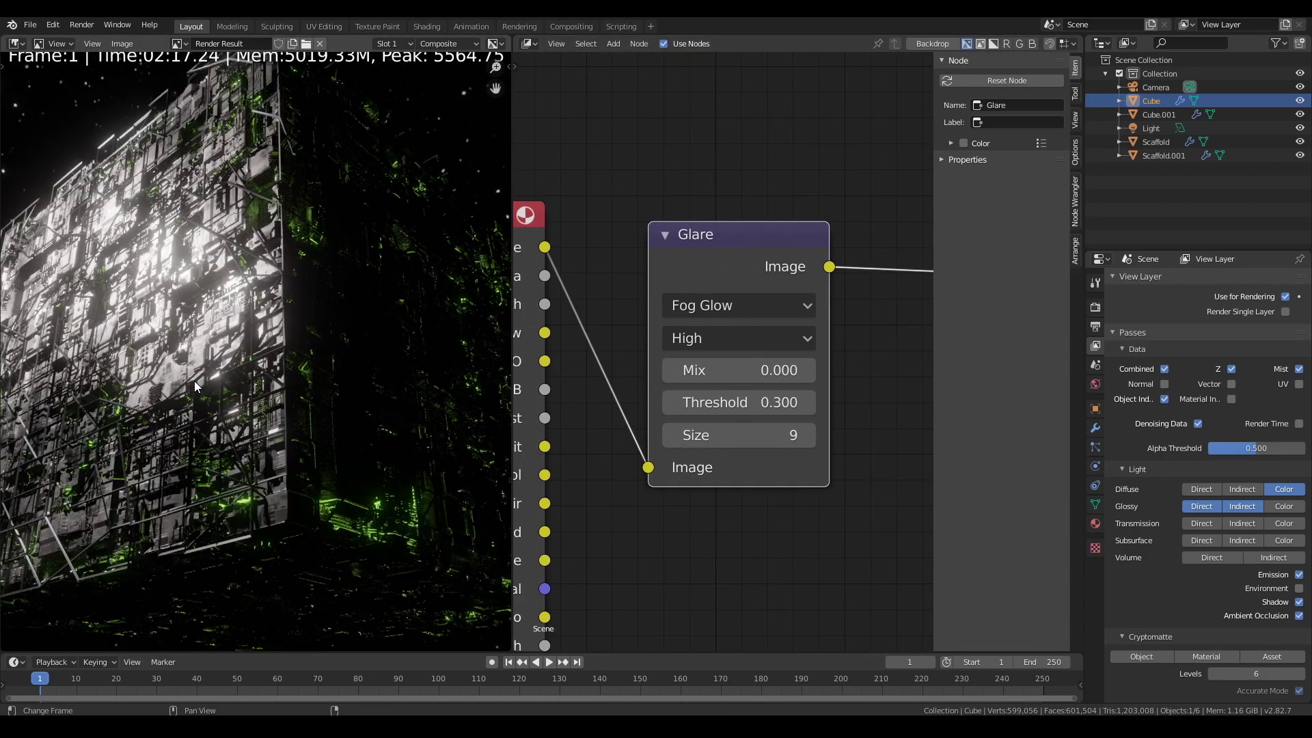
Step: Duplicate the Glare node, place the copy below the original, and set its quality to Medium
scroll(761, 434, down, 3)
middle_drag(762, 434, 700, 341)
scroll(700, 341, down, 3)
key(shift+d)
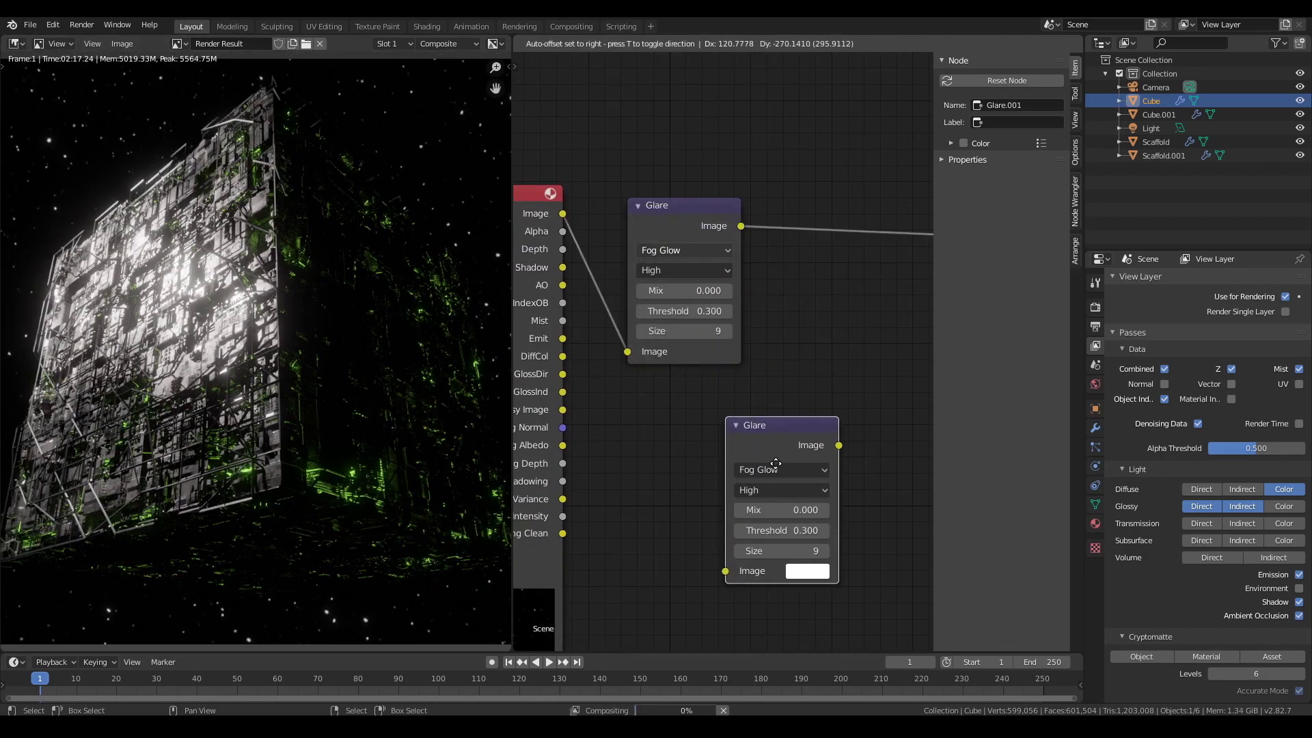
click(766, 435)
click(717, 435)
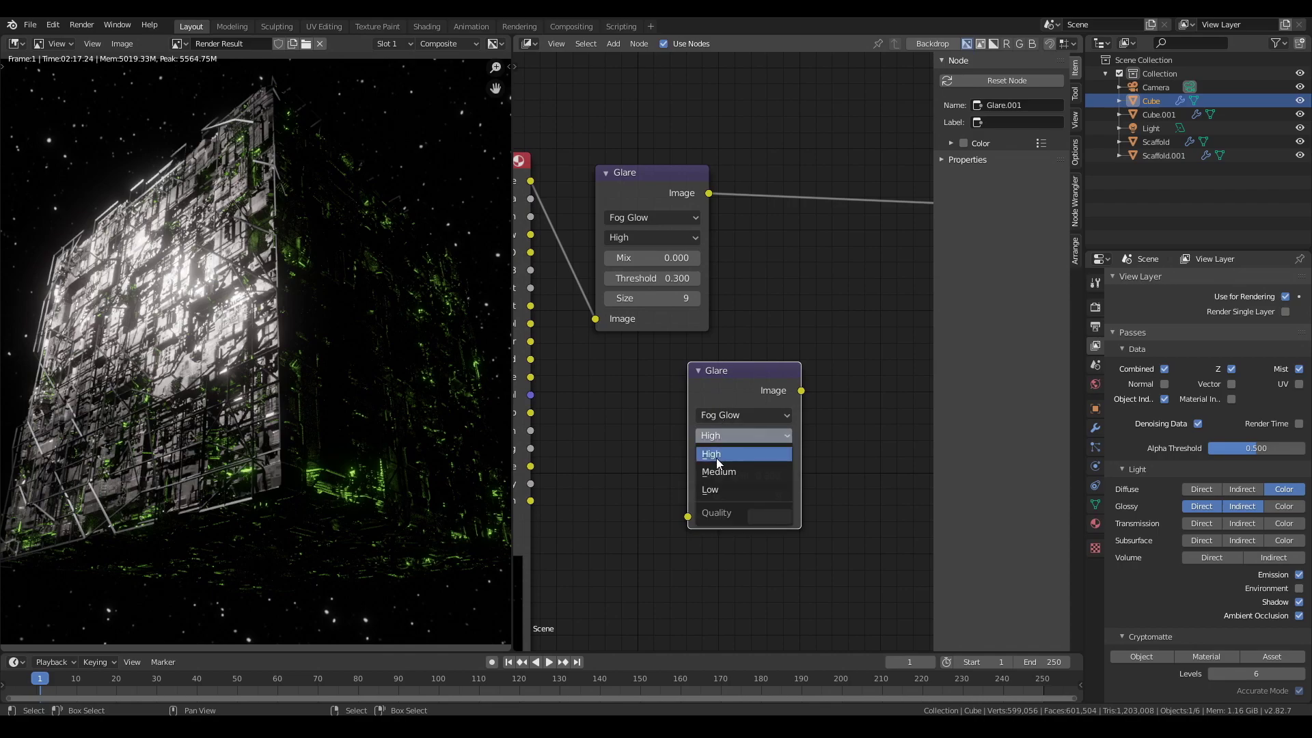
click(714, 452)
Step: Set Mix to 1 on both Glare nodes and the duplicate's threshold to 1
click(647, 258)
text(1)
key(Return)
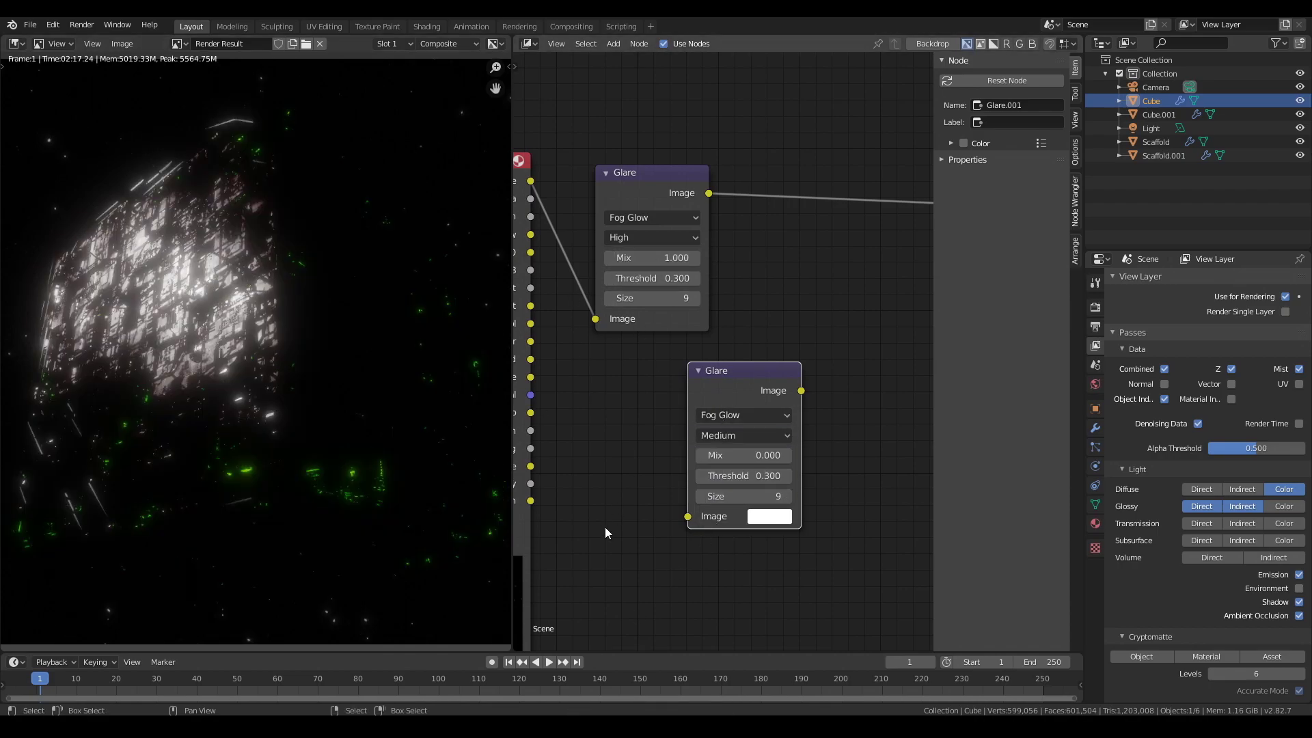
click(731, 455)
text(1)
key(Return)
click(727, 470)
text(1)
key(Return)
drag(751, 371, 758, 362)
Step: Insert a Mix node set to Add after the first Glare and connect the second Glare to its second image input
key(shift+a)
click(781, 282)
text(mix)
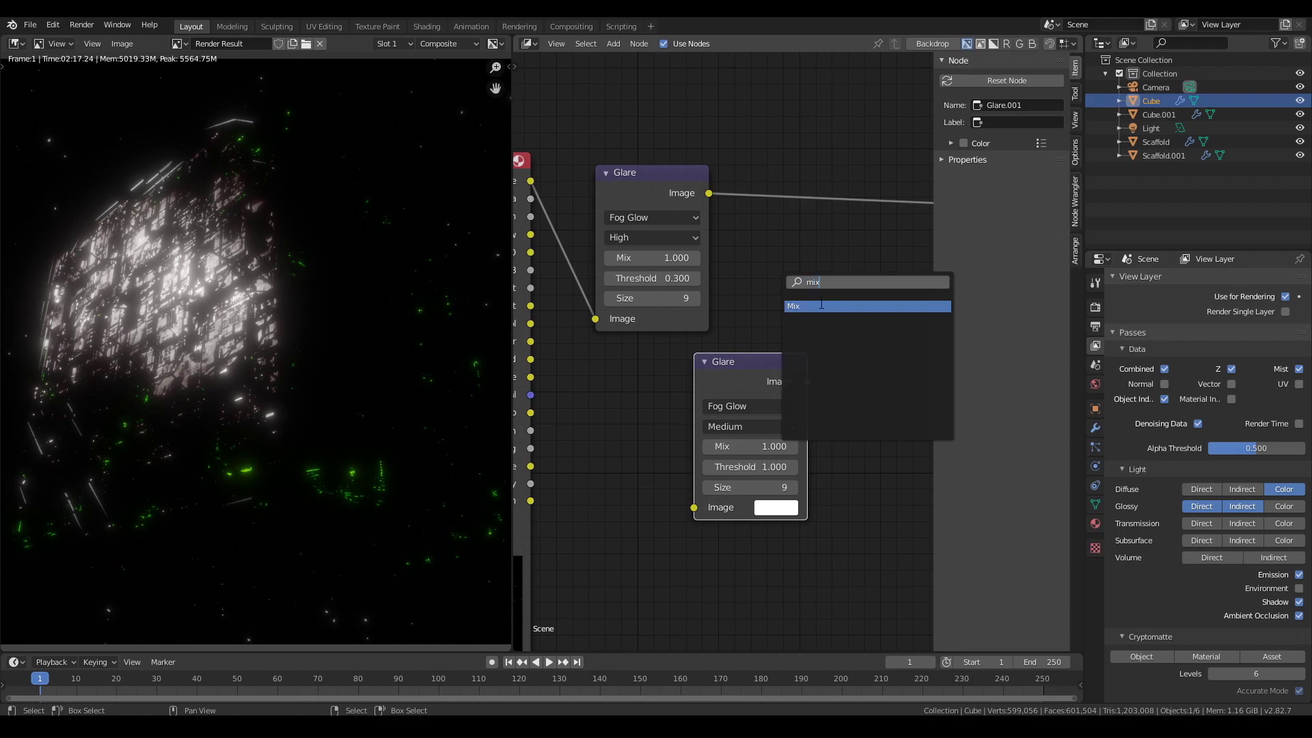
click(821, 306)
click(875, 216)
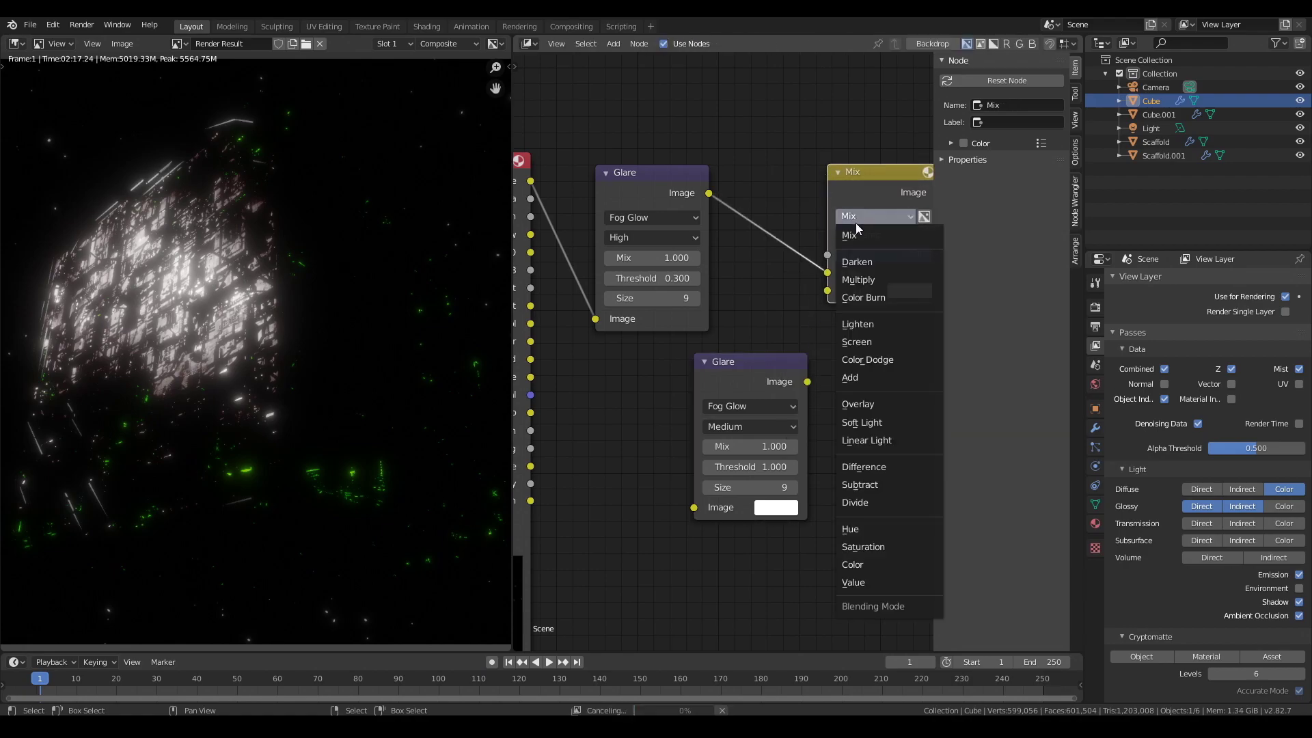
click(868, 377)
drag(727, 360, 608, 370)
drag(686, 390, 827, 290)
drag(633, 369, 661, 358)
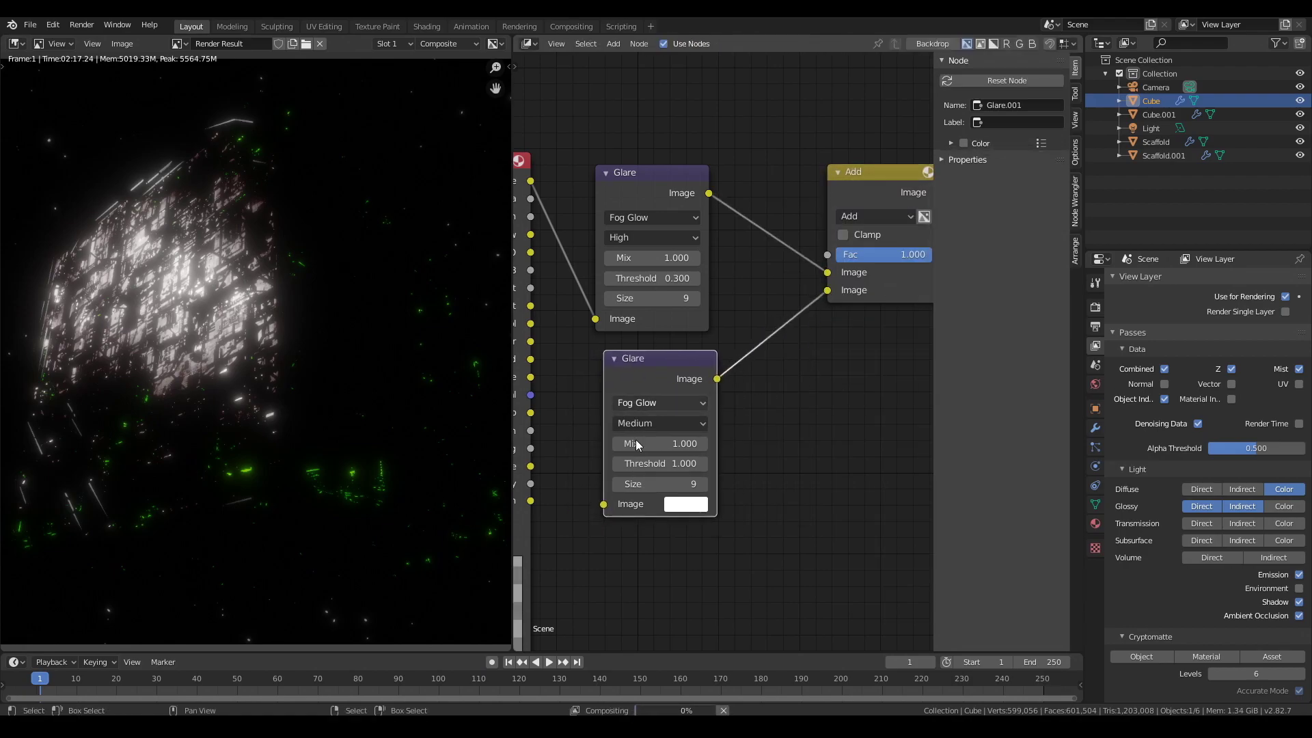
Step: Duplicate the Add node and insert the copy between the first Add node and the Composite node
middle_drag(764, 471, 668, 519)
scroll(670, 514, down, 3)
middle_drag(750, 455, 601, 505)
drag(752, 291, 858, 258)
click(628, 321)
key(shift+d)
click(744, 338)
middle_drag(690, 400, 791, 387)
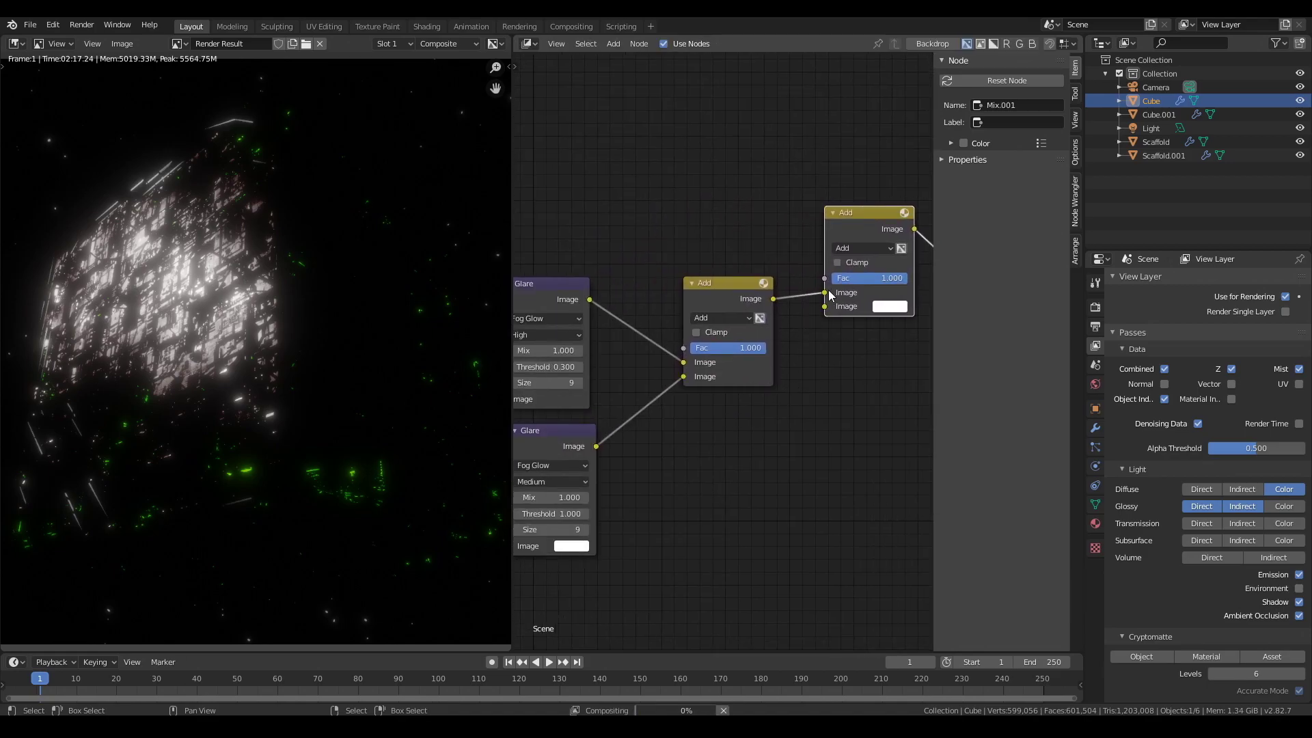
Step: Route the first Add node into the second Add's lower image input and the Render Layers image into its upper one
drag(825, 293, 824, 307)
scroll(725, 435, down, 4)
middle_drag(725, 439, 770, 421)
drag(576, 288, 840, 298)
Step: Set the final Add node's factor to 0.508 and the glare-combining Add node's factor to 0.392
scroll(912, 262, up, 3)
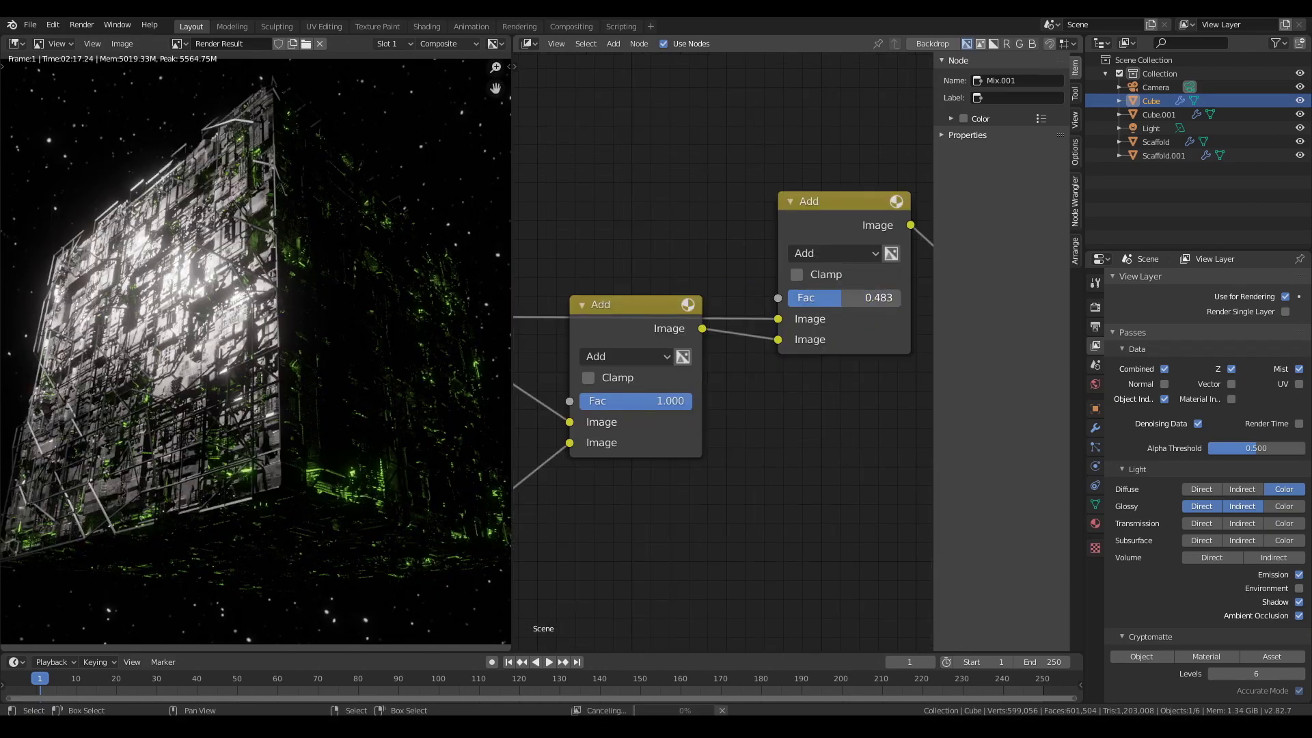
drag(687, 400, 623, 400)
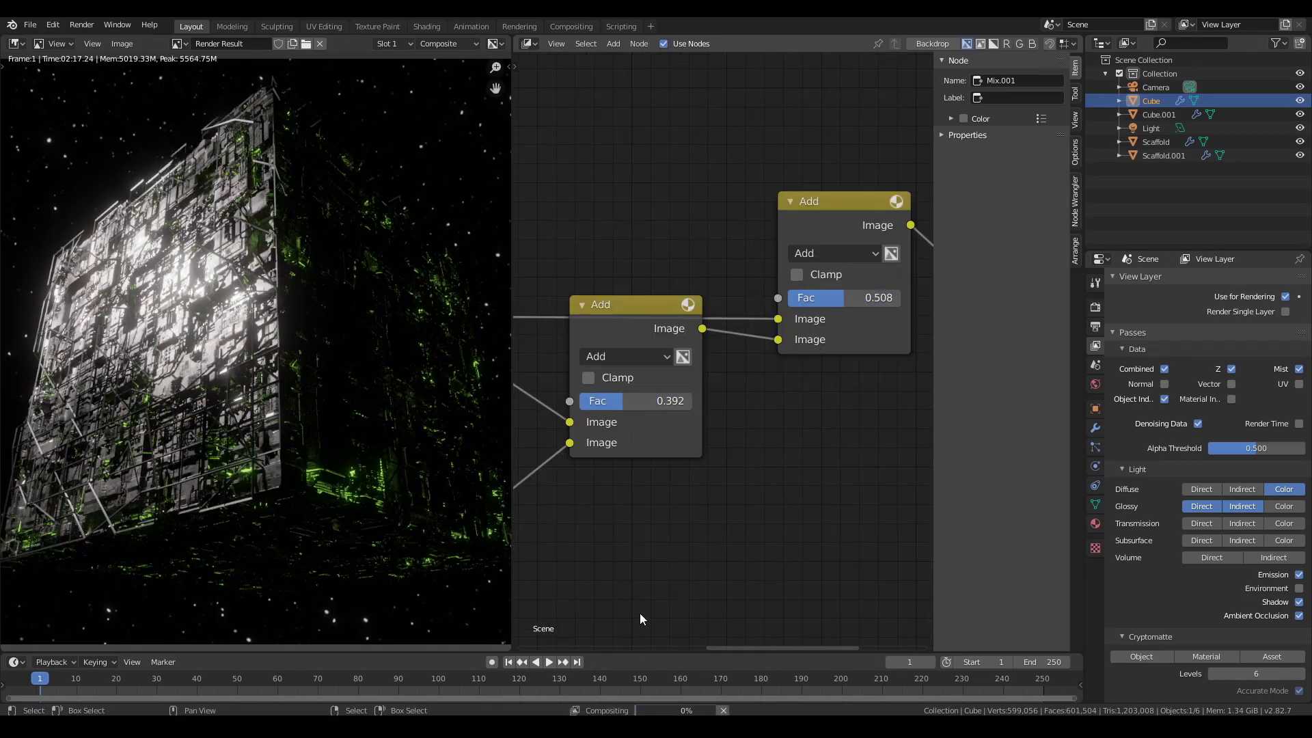
scroll(663, 584, down, 3)
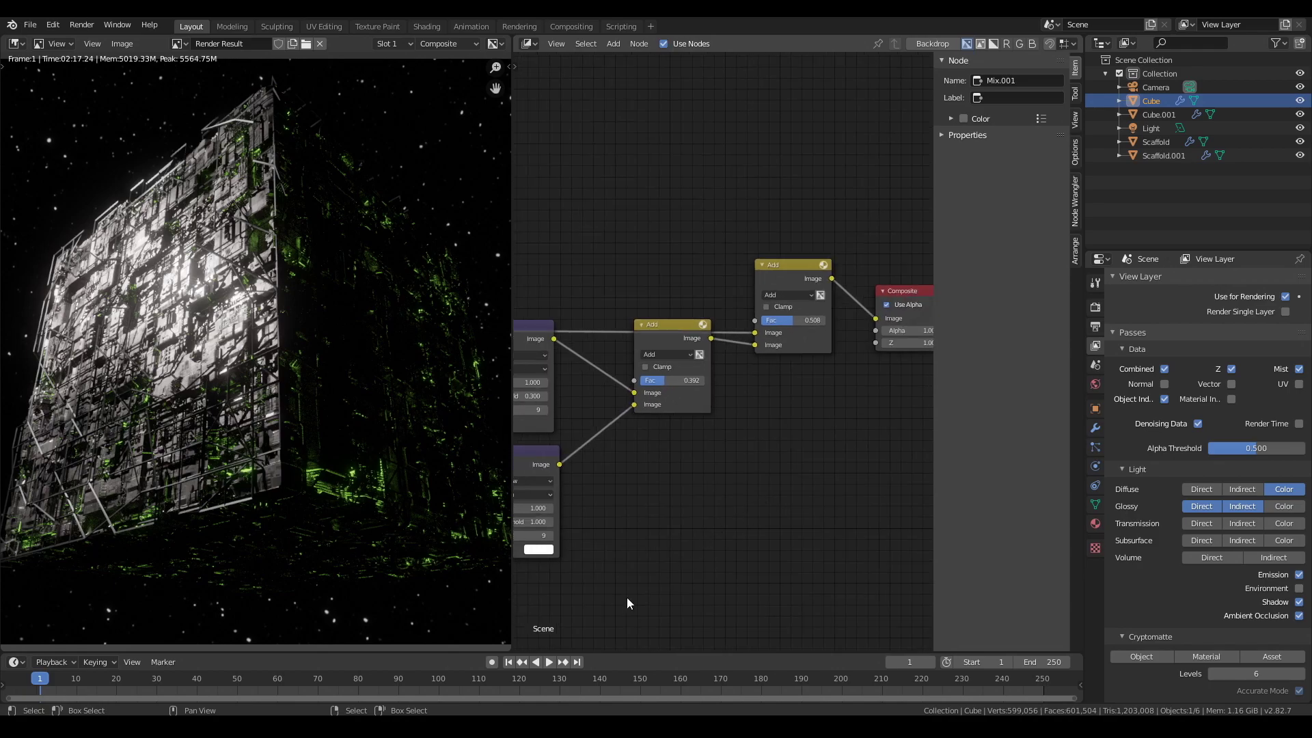
Step: Insert a Lens Distortion node between the final Add node and the Composite node
middle_drag(895, 288, 697, 326)
drag(697, 326, 788, 272)
key(shift+a)
click(672, 379)
text(le)
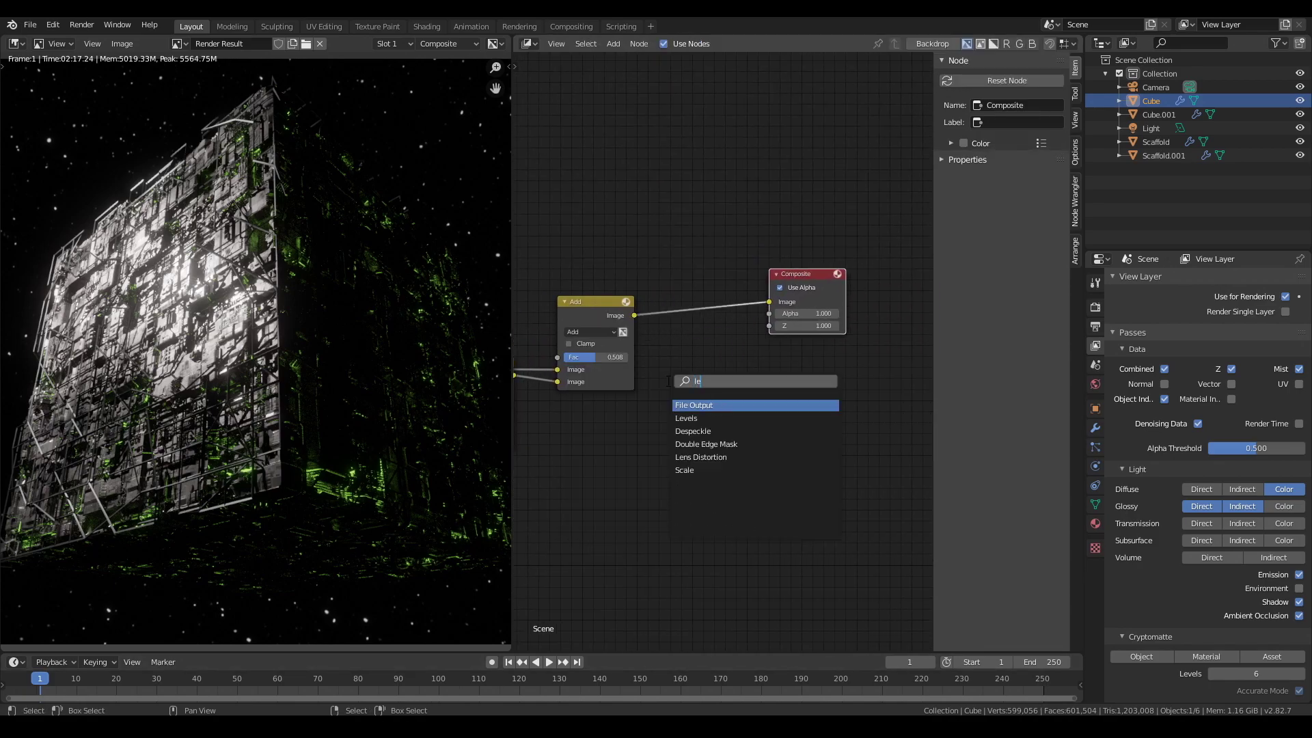
text(ns)
key(Return)
click(749, 399)
scroll(719, 349, up, 3)
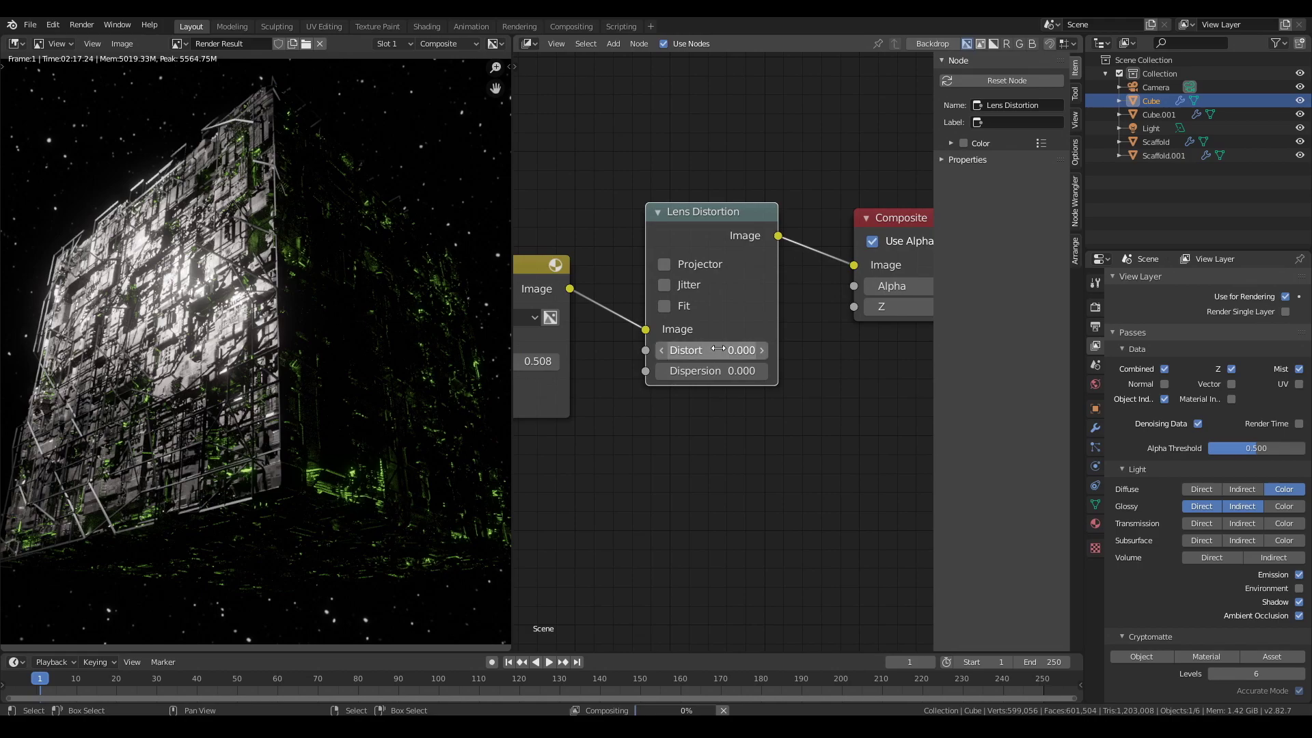
Step: Set the Lens Distortion node's distort and dispersion to 0.010, turn on Fit, and inspect the render
click(718, 348)
key(Return)
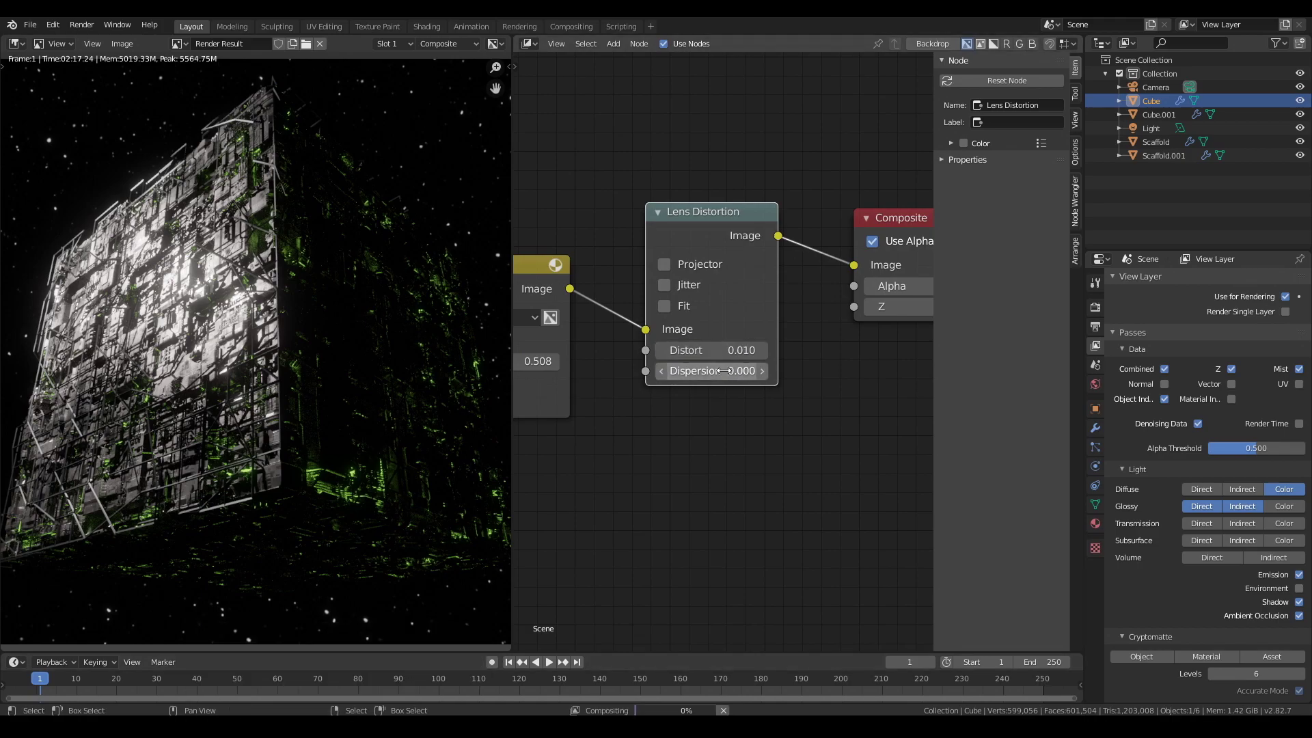
click(712, 370)
text(.01)
key(Return)
click(665, 306)
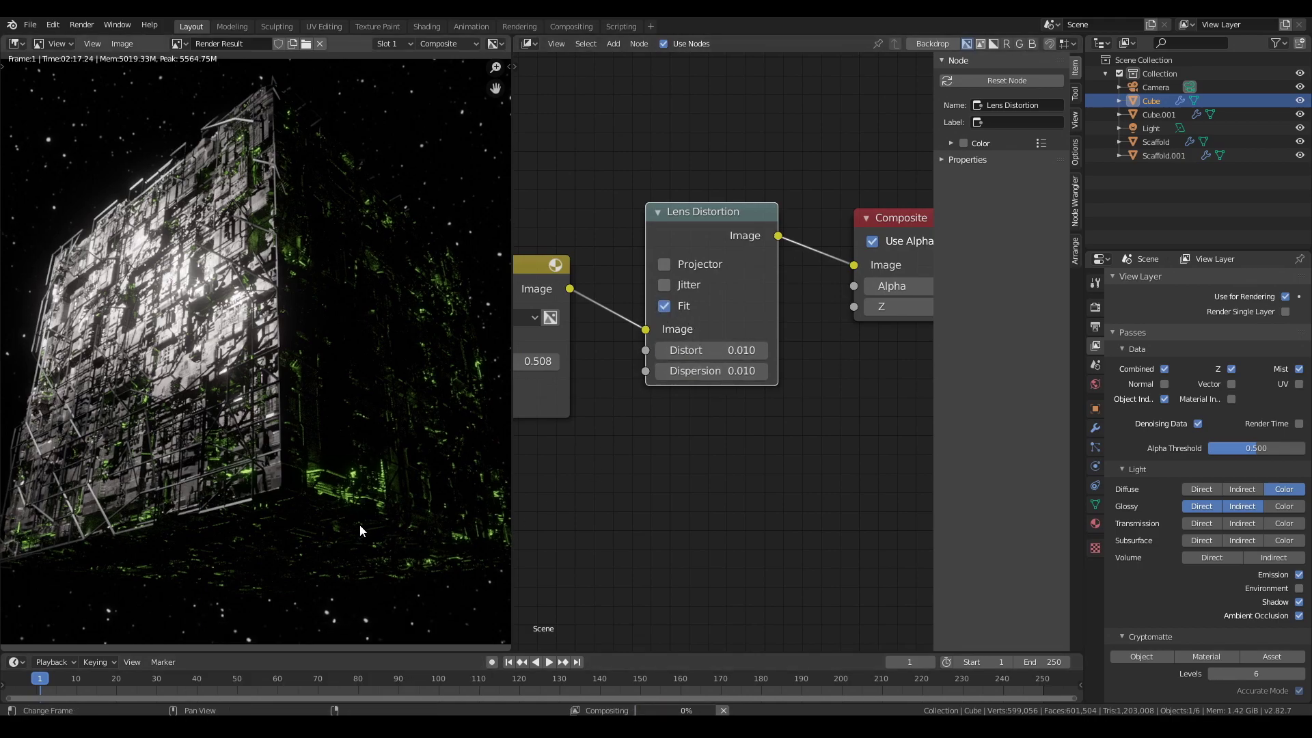
scroll(360, 525, down, 2)
scroll(386, 523, up, 1)
middle_drag(387, 523, 216, 448)
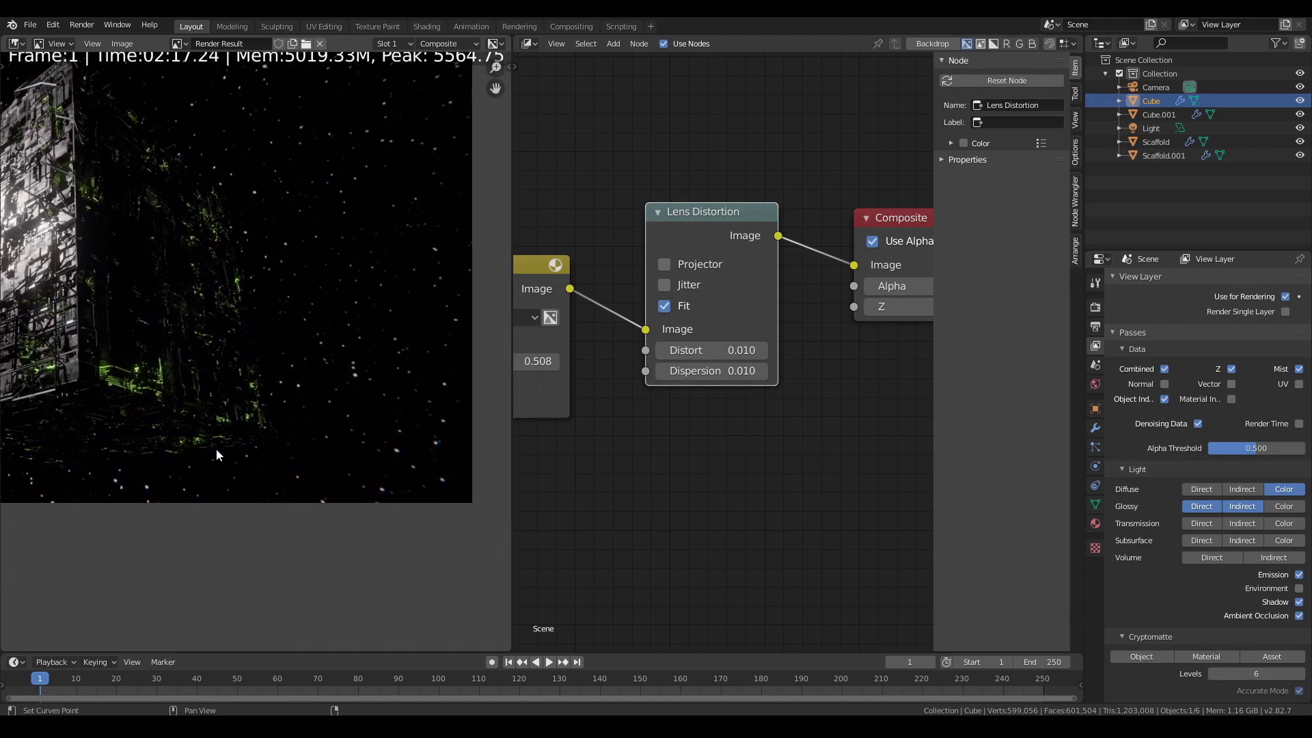
scroll(457, 606, up, 4)
scroll(347, 556, down, 5)
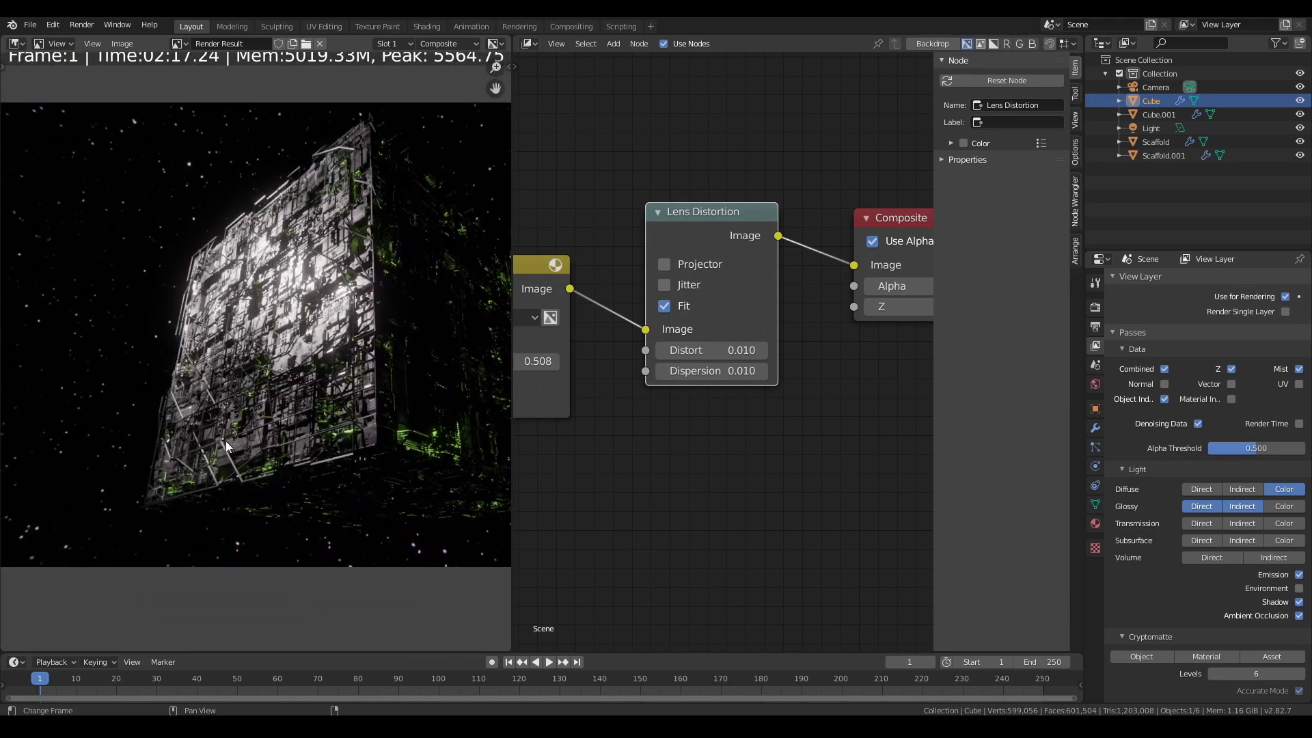
scroll(554, 422, down, 4)
Step: Insert a Color Balance node between the Lens Distortion node and the Composite node, making room by moving the Composite node
middle_drag(554, 423, 524, 426)
drag(759, 283, 860, 263)
click(696, 459)
key(shift+a)
click(695, 459)
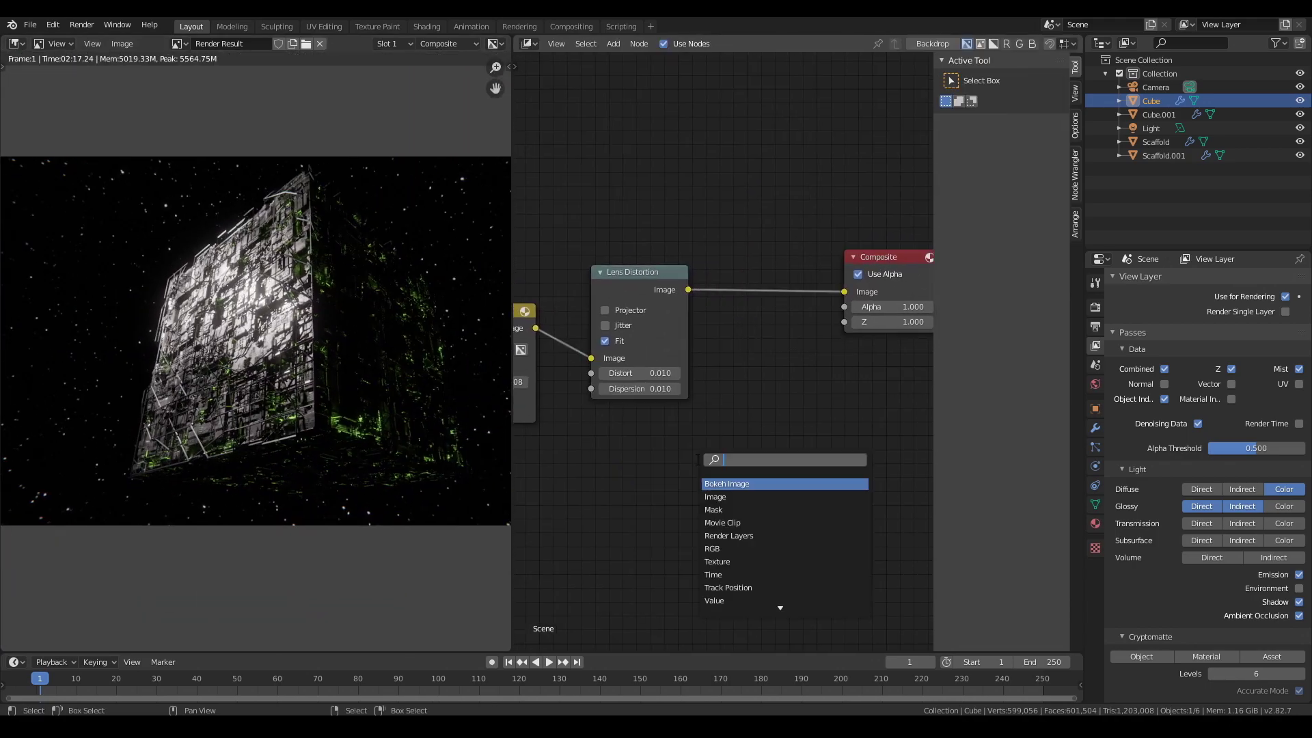
text(col)
key(Return)
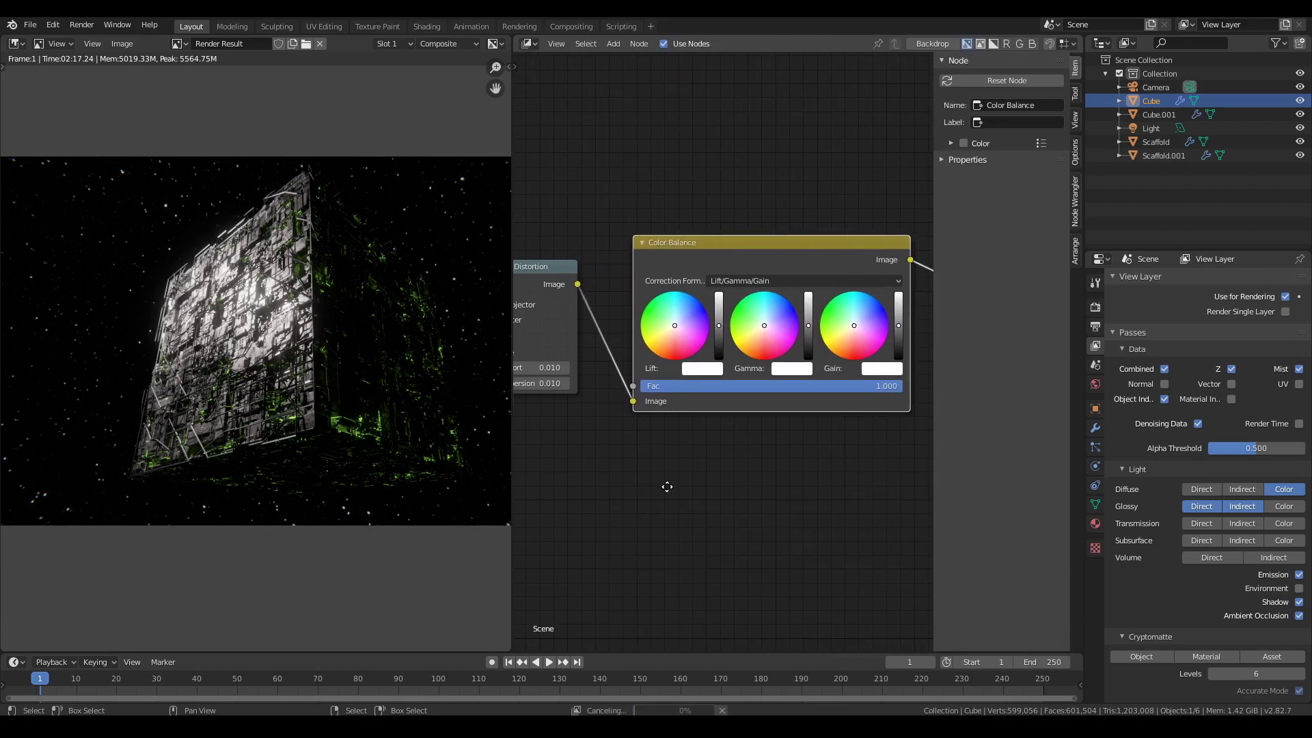
click(631, 378)
Step: Switch the Color Balance node's correction formula to Offset/Power/Slope (ASC-CDL) and tint its offset a dark saturated blue
click(706, 287)
click(686, 319)
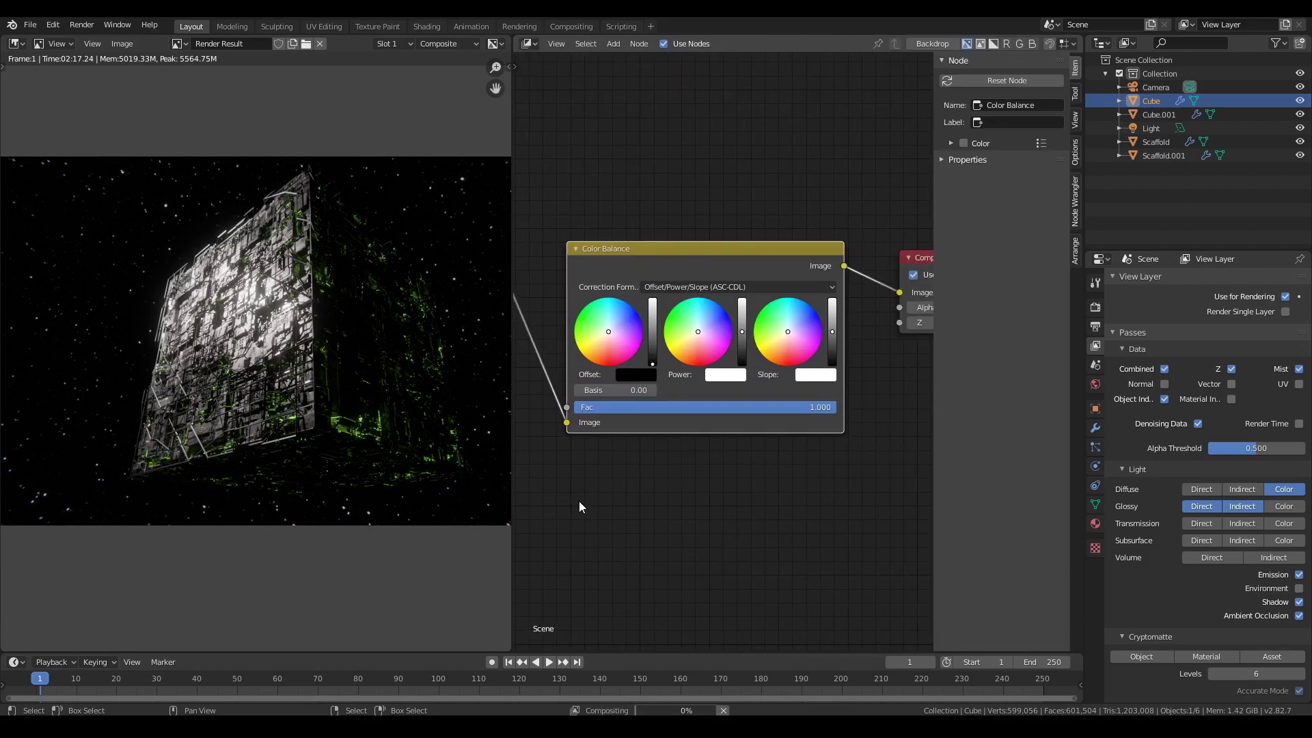
middle_drag(579, 502, 591, 516)
click(646, 391)
click(749, 305)
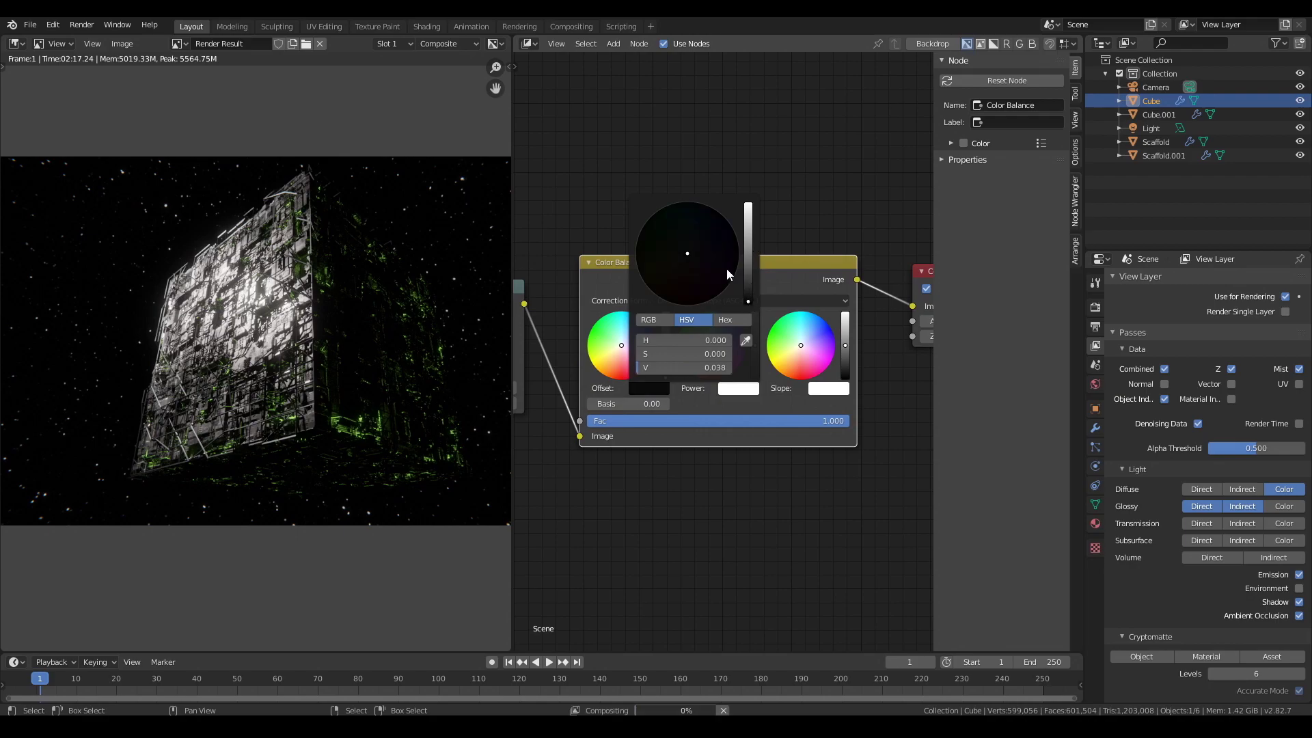
drag(748, 301, 748, 248)
drag(688, 253, 733, 228)
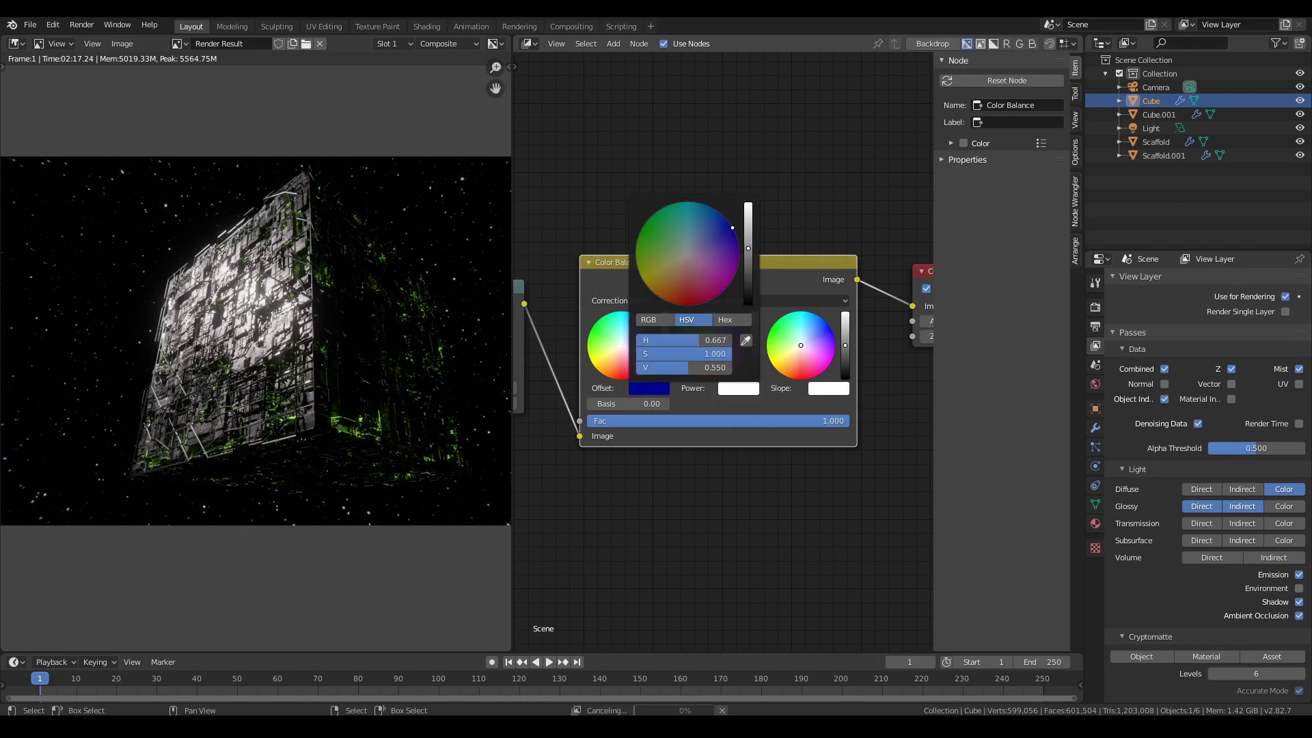
click(744, 302)
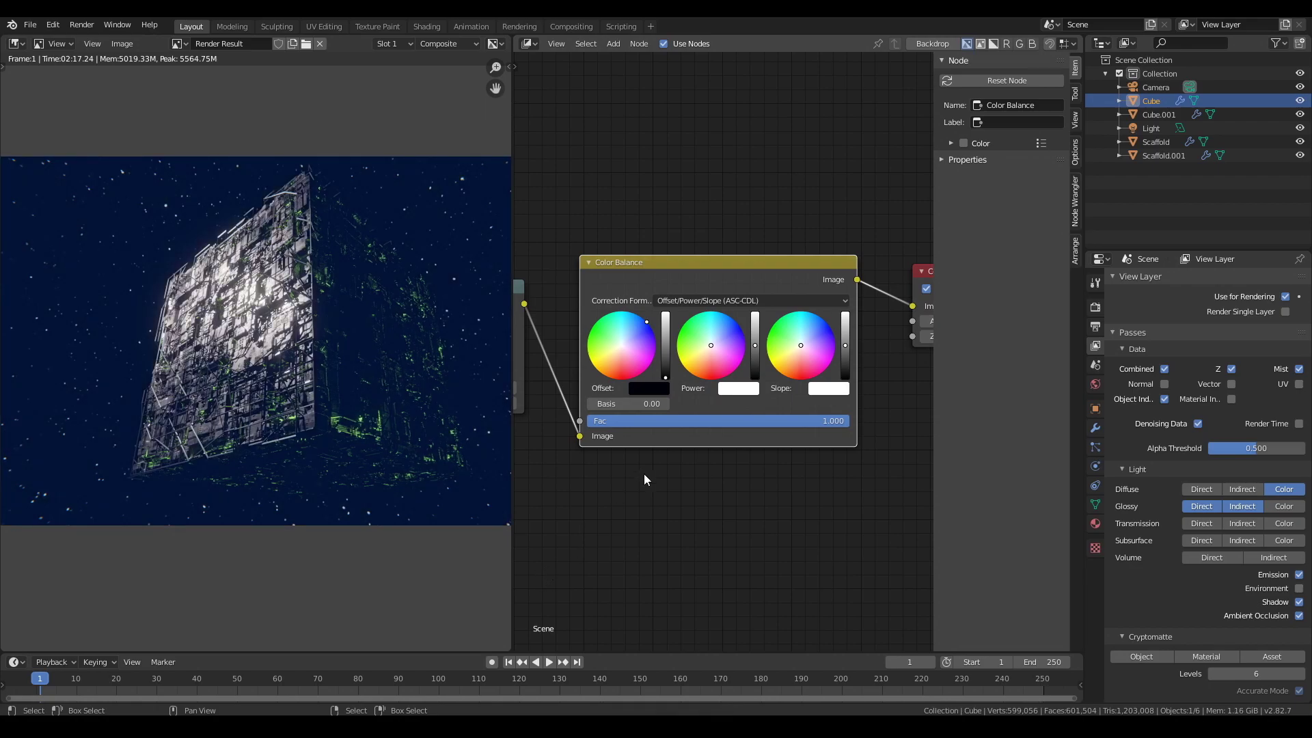
Step: Darken the Color Balance node's blue offset color further, to almost black
scroll(644, 478, up, 4)
scroll(624, 536, up, 1)
middle_drag(624, 536, 765, 521)
click(721, 423)
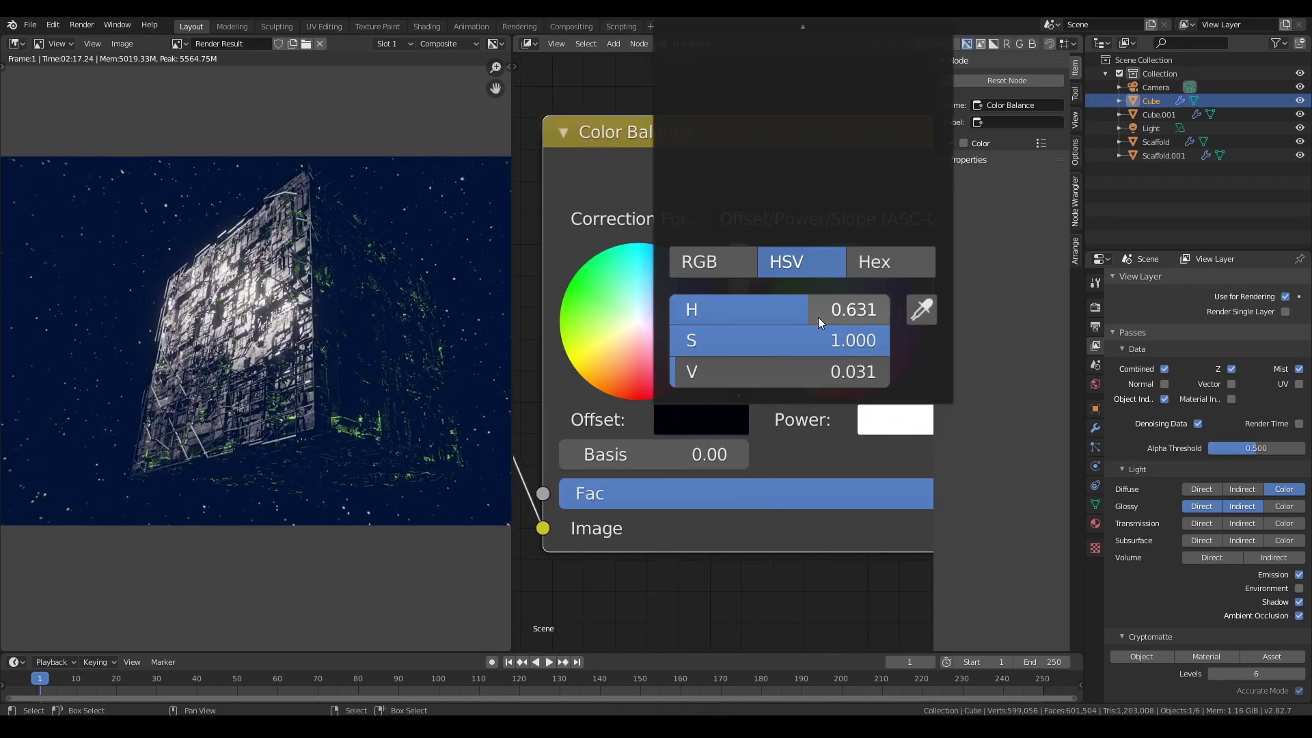
scroll(716, 551, down, 2)
click(621, 447)
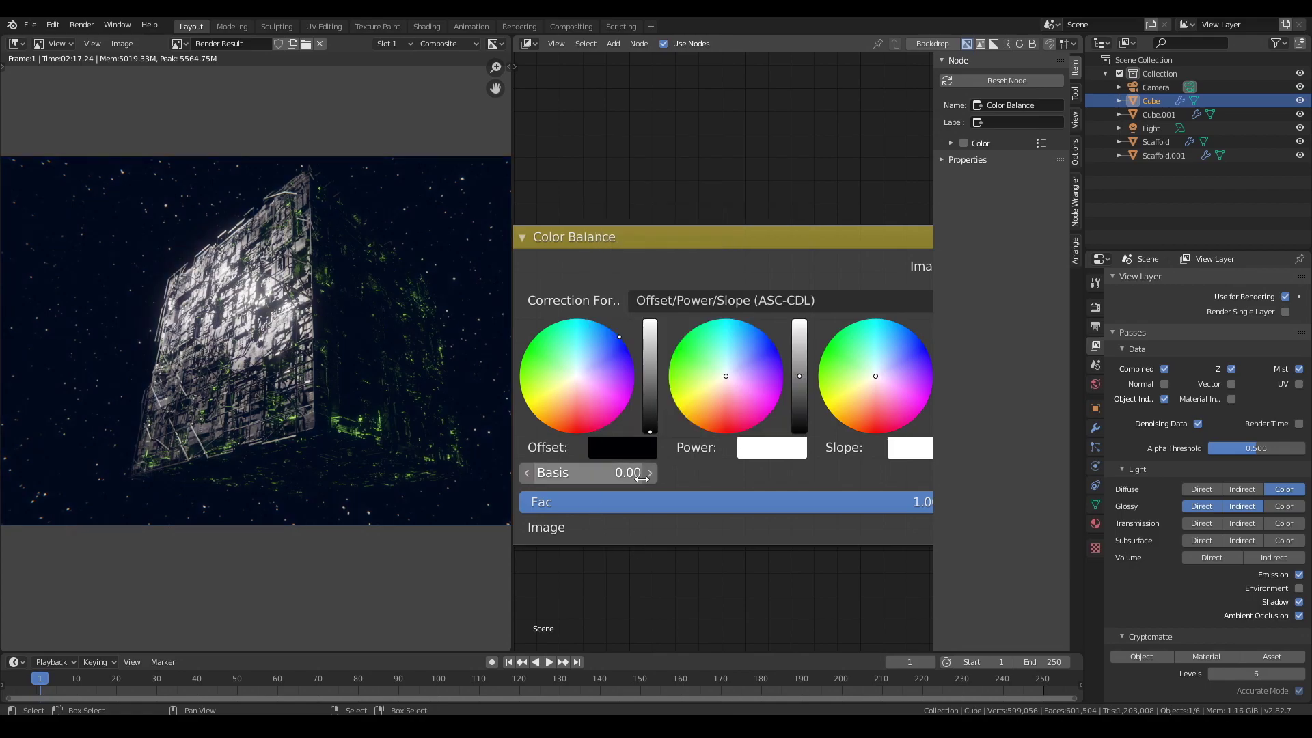
Step: Check the Color Balance settings in the other open Blender file and tint this node's slope a similar pale warm cream
middle_drag(664, 534, 535, 531)
mouse_move(340, 726)
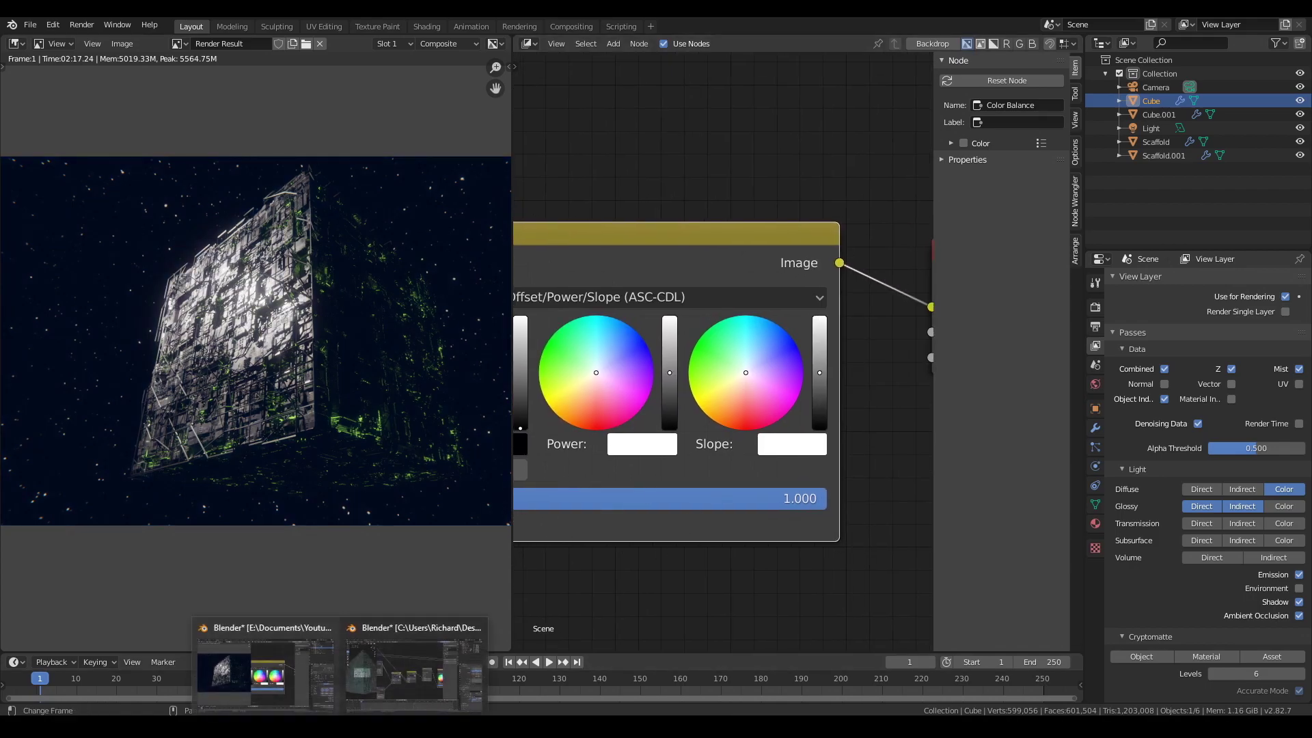
click(390, 682)
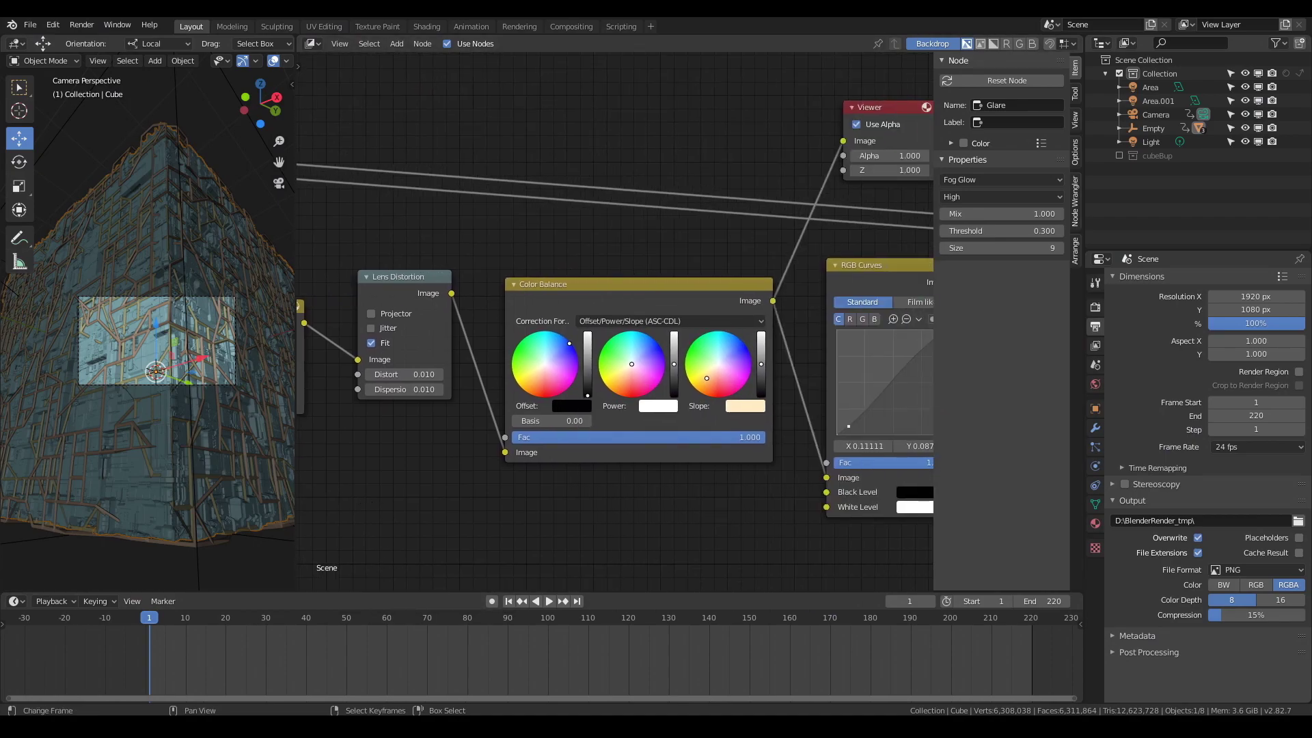
mouse_move(339, 726)
click(273, 682)
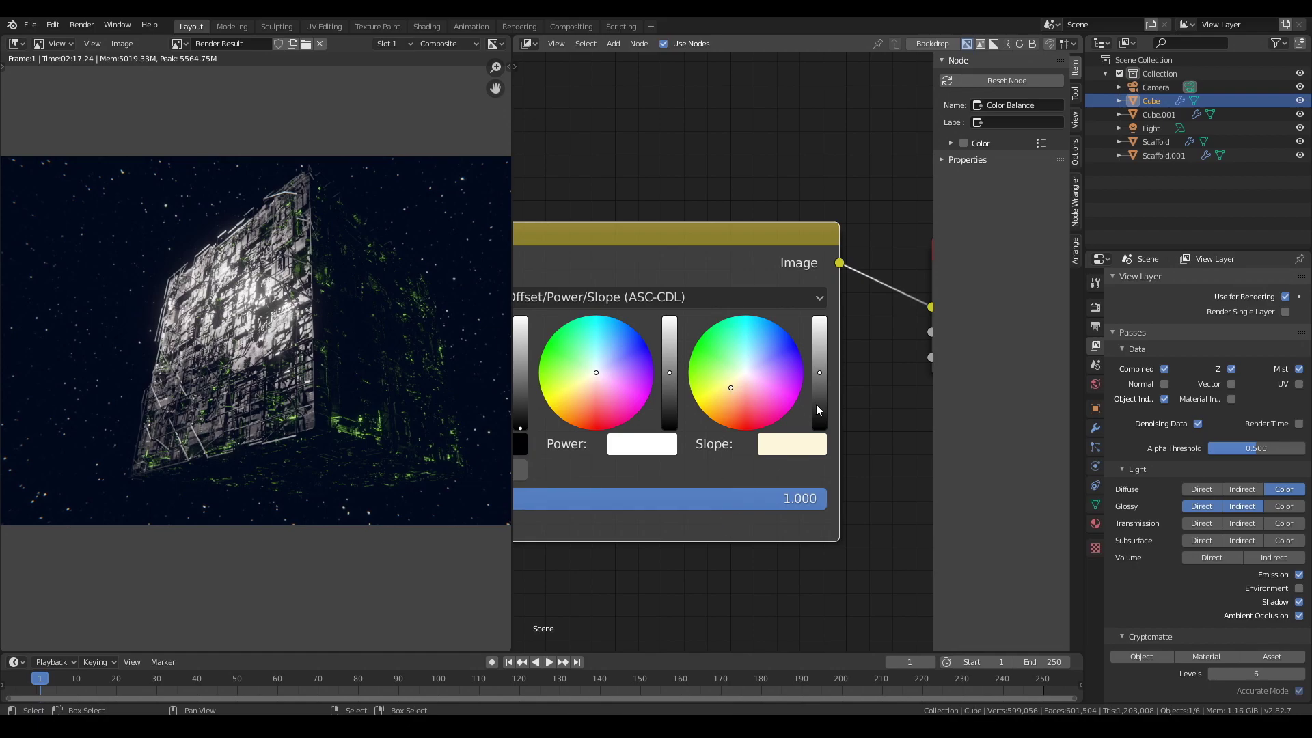
Step: Duplicate the Composite node and place the copy above the original
scroll(605, 550, down, 2)
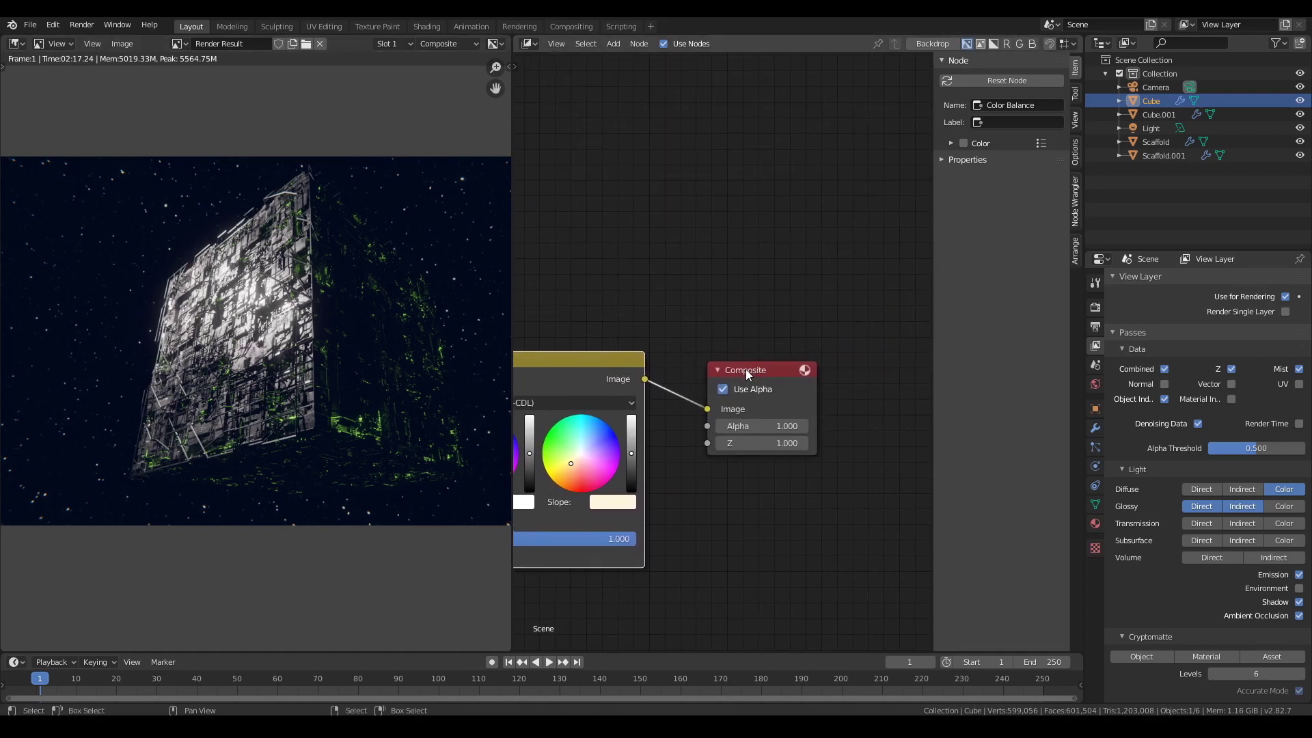
scroll(707, 478, down, 6)
middle_drag(692, 510, 820, 479)
scroll(820, 478, down, 3)
click(858, 395)
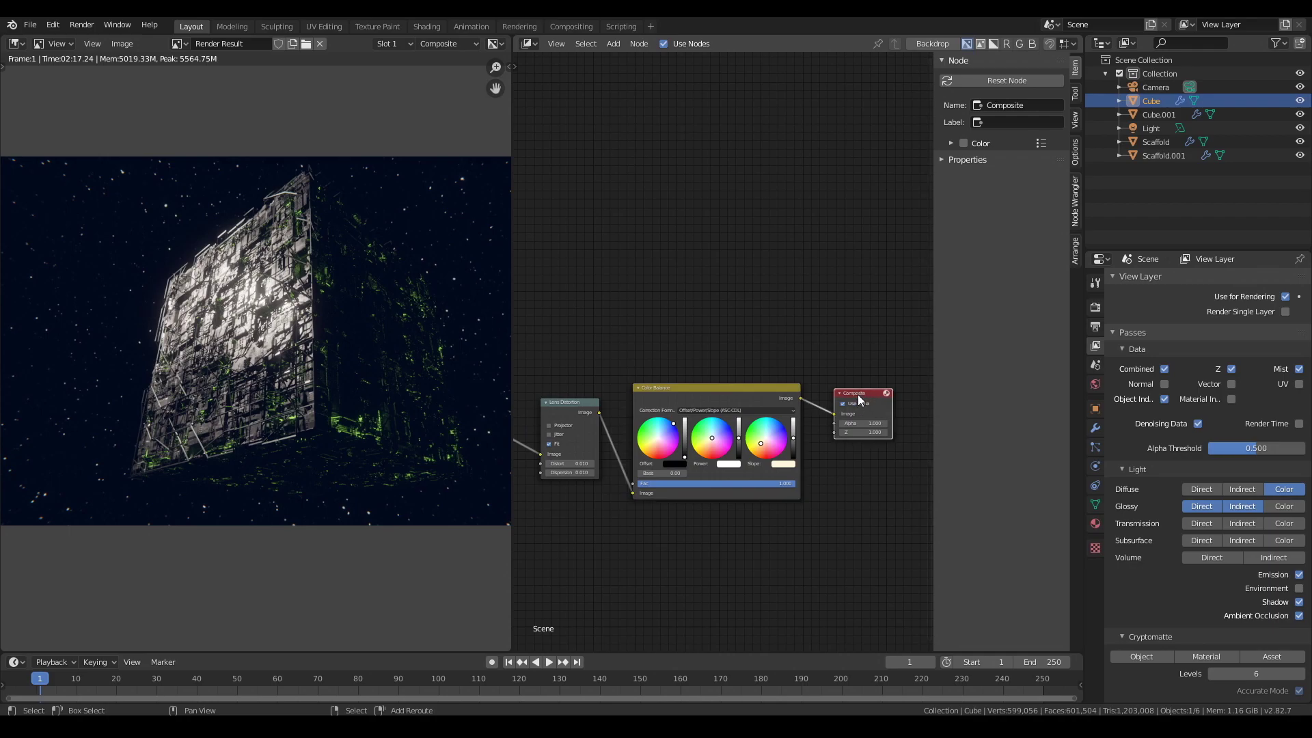
key(shift+d)
click(854, 310)
Step: Link the Render Layers Image output to the duplicated Composite node's image input
scroll(725, 383, down, 4)
scroll(718, 445, down, 6)
mouse_move(629, 440)
middle_down()
mouse_move(728, 448)
mouse_move(653, 441)
middle_up()
scroll(546, 425, up, 2)
middle_drag(546, 425, 620, 377)
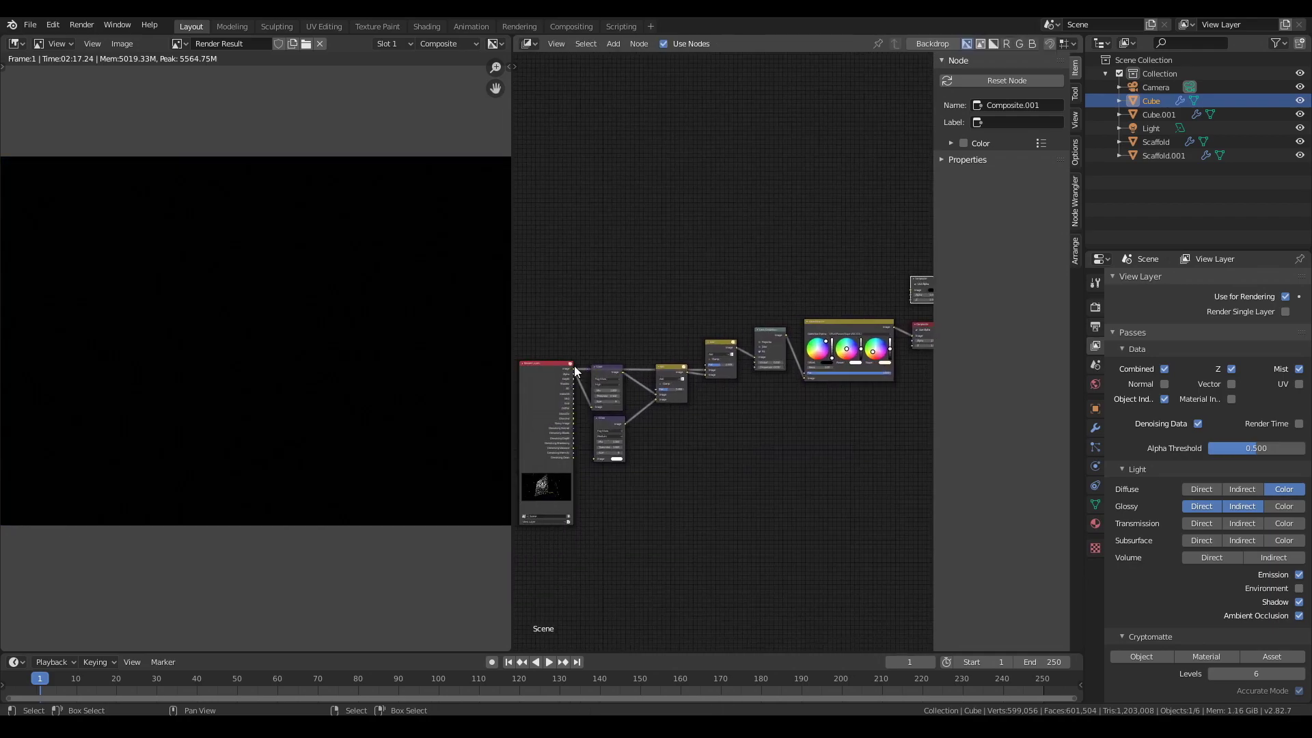
drag(572, 368, 913, 291)
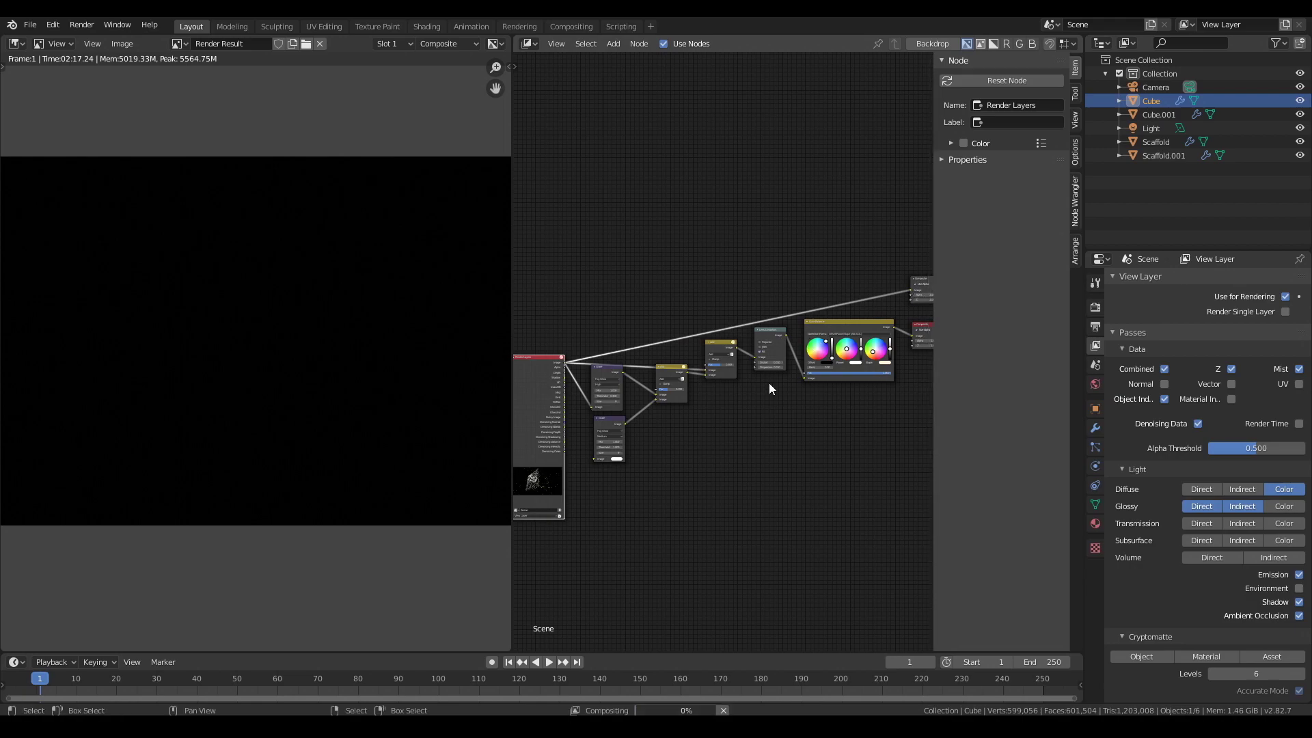
Step: Compare the raw and composited renders by switching the active Composite node, and delete the duplicate Composite node
scroll(821, 443, up, 4)
click(816, 441)
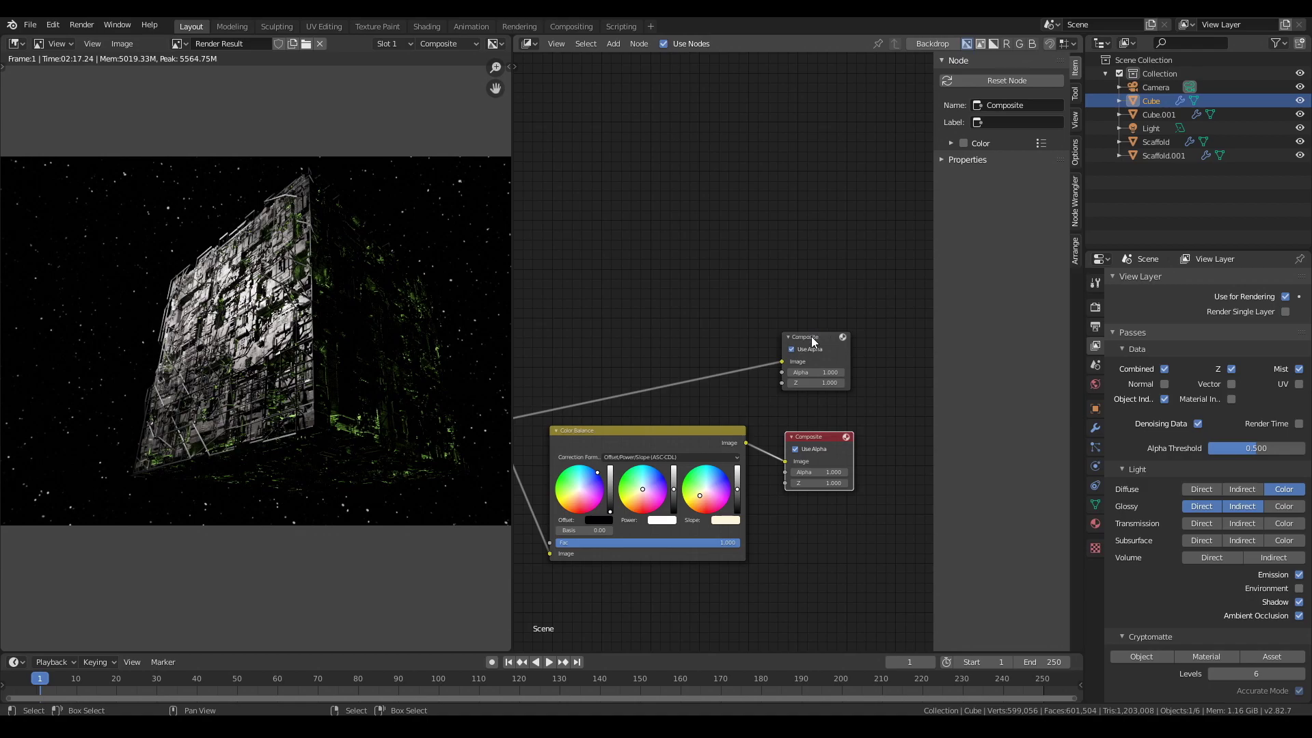
click(810, 336)
click(820, 438)
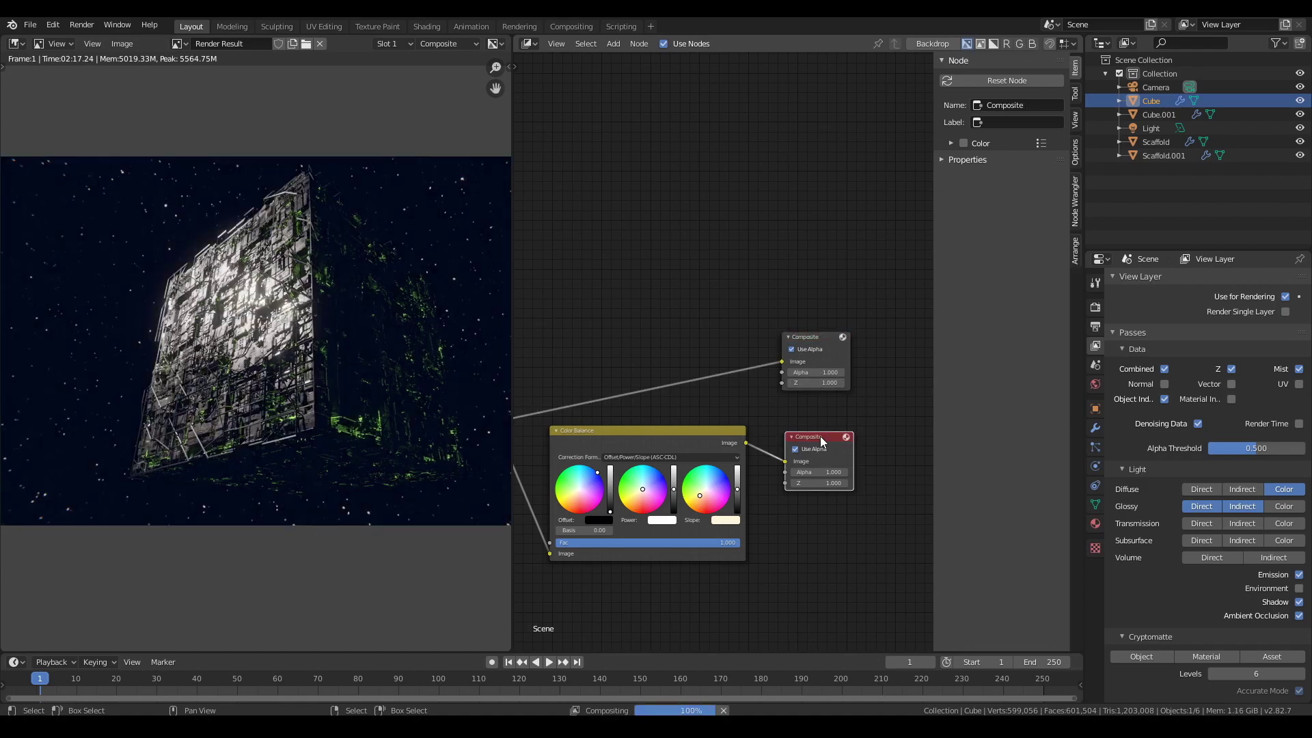
middle_drag(742, 601, 795, 544)
click(860, 287)
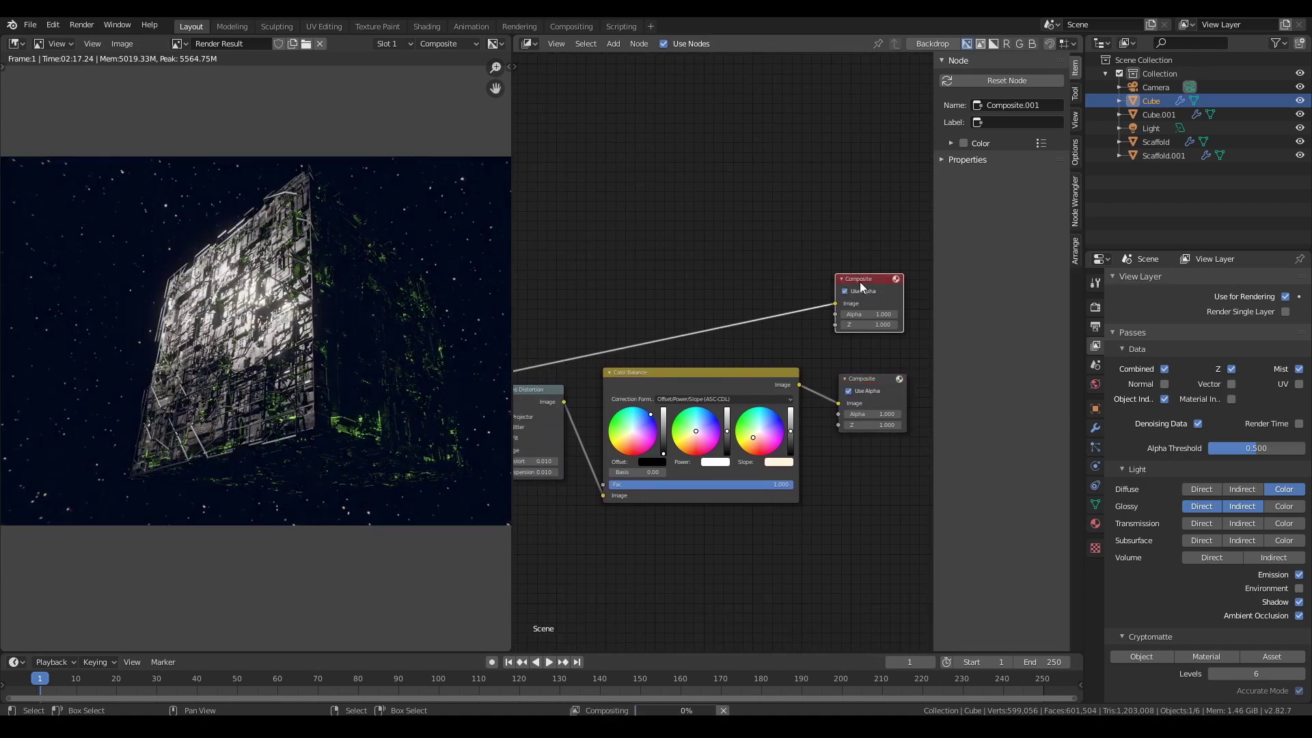
key(x)
Step: Add a Viewer node above the Glare and Add nodes
middle_drag(618, 504, 1115, 346)
drag(550, 298, 555, 244)
key(shift+a)
click(664, 161)
text(vi)
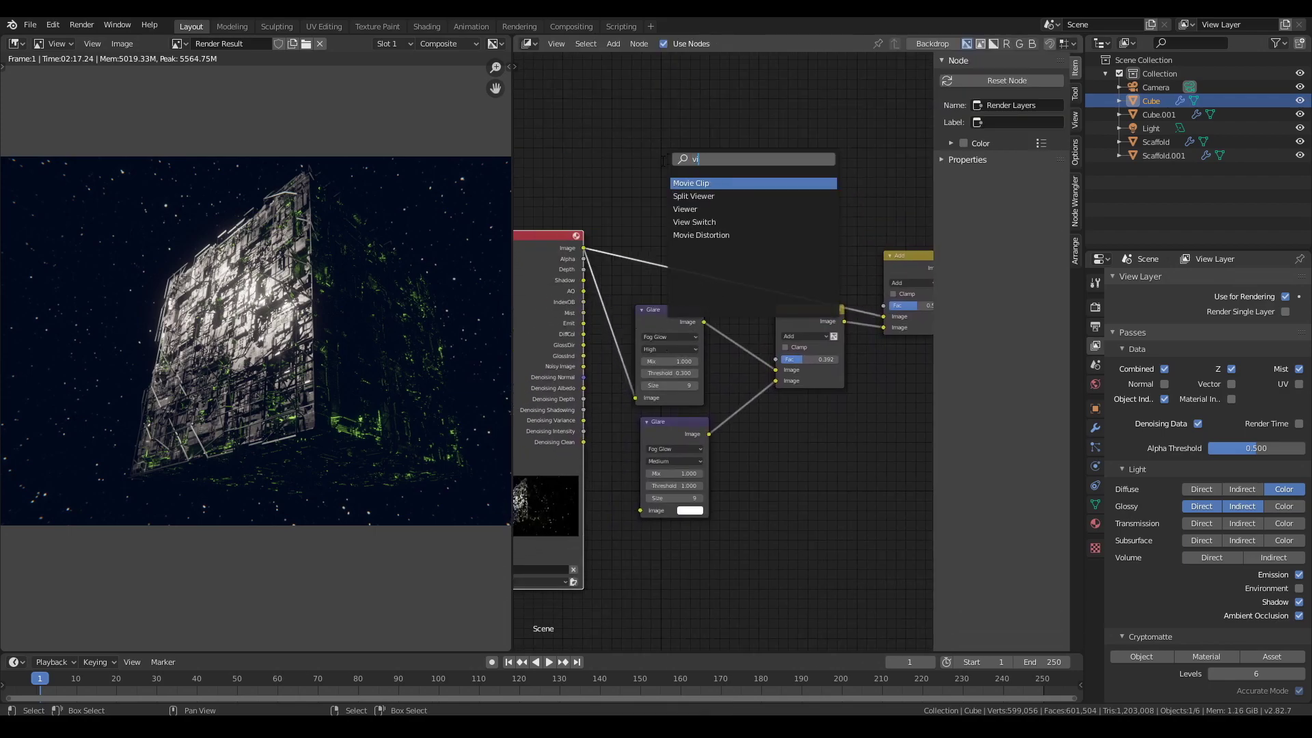
key(Down)
key(Down)
key(Return)
click(730, 82)
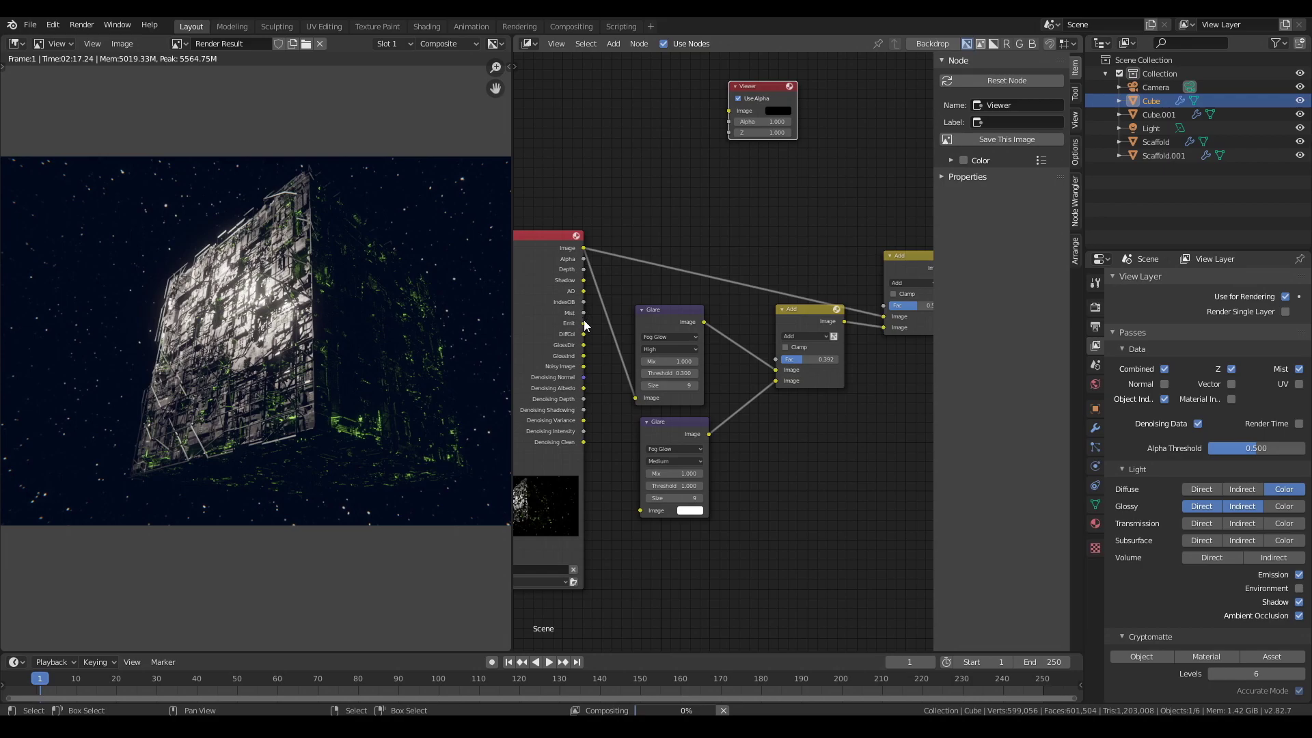
Step: Link the Render Layers Emit pass to the Viewer node and turn on the node editor backdrop
drag(584, 325, 729, 110)
click(920, 41)
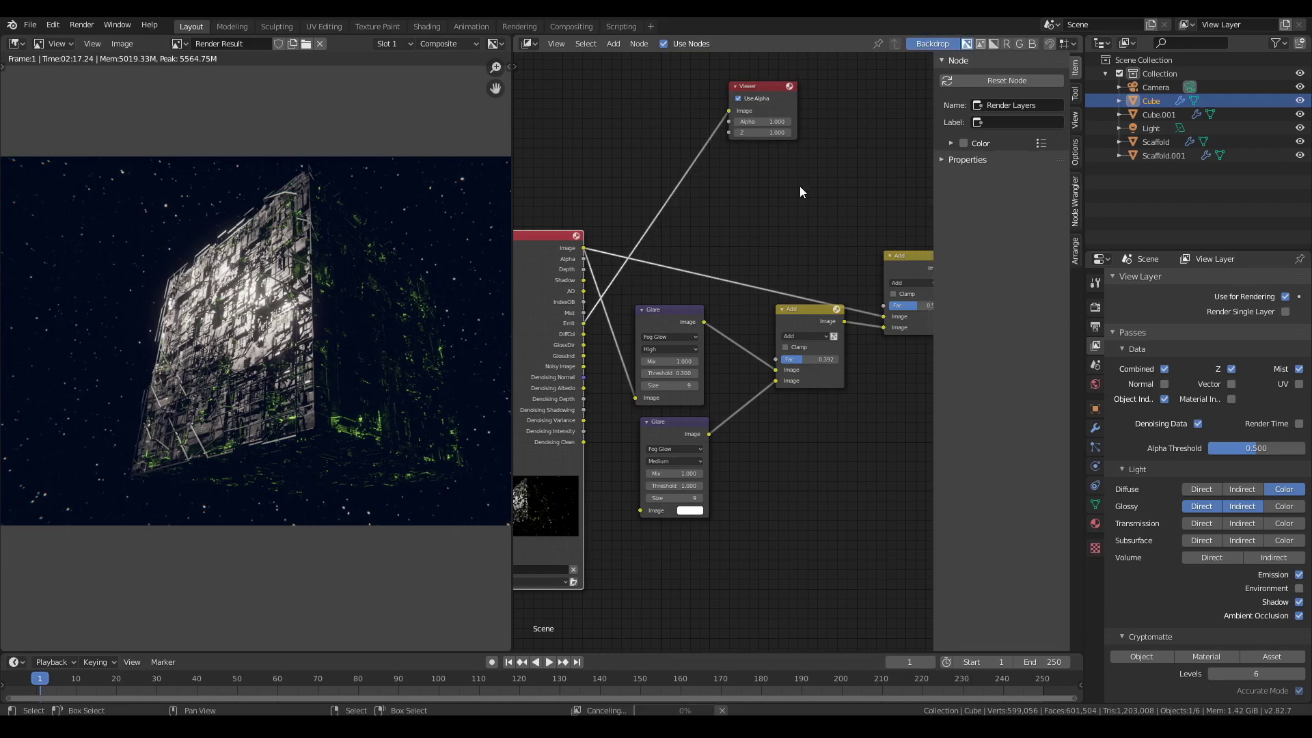
middle_drag(749, 216, 653, 239)
Step: Duplicate the high-quality Fog Glow Glare node and insert the copy between the Emit pass and the Viewer node
drag(662, 117, 777, 123)
click(570, 334)
key(shift+d)
click(671, 132)
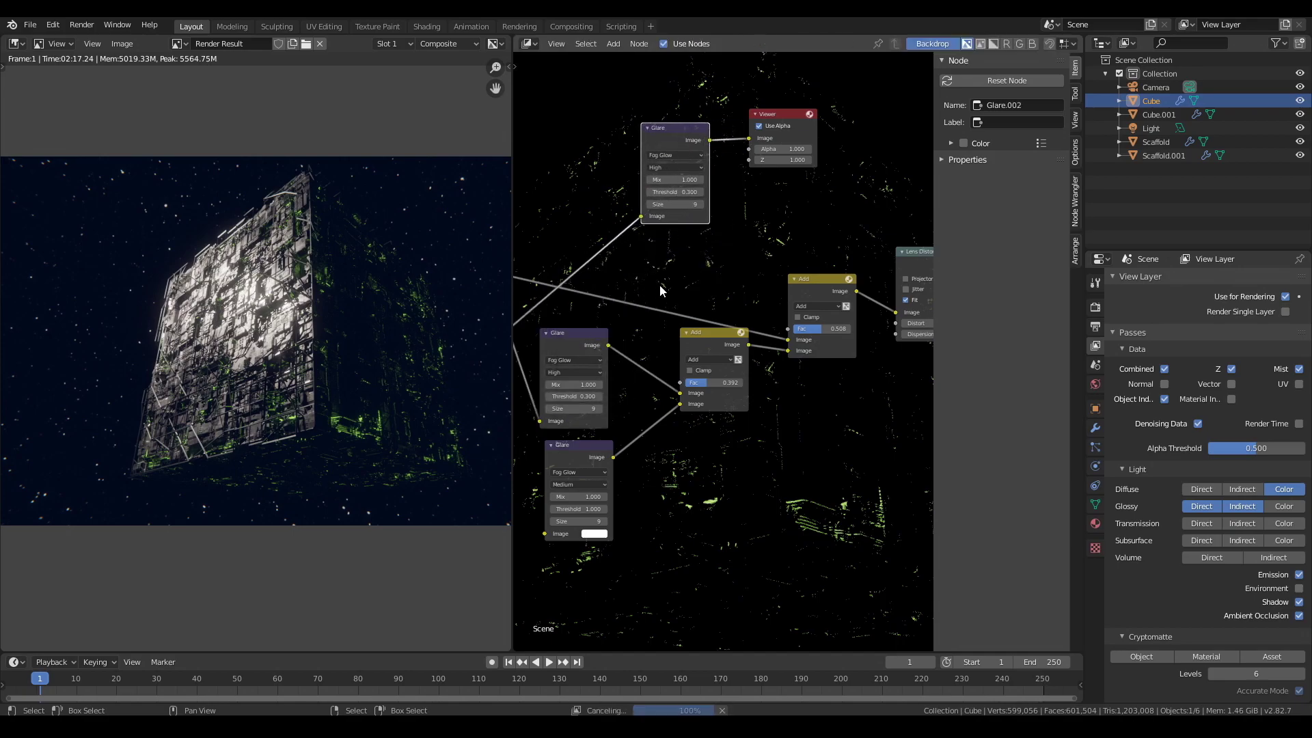
Step: Set the duplicated Glare node's threshold to 0.100
scroll(619, 318, up, 3)
middle_drag(667, 272, 698, 232)
text(1)
key(Return)
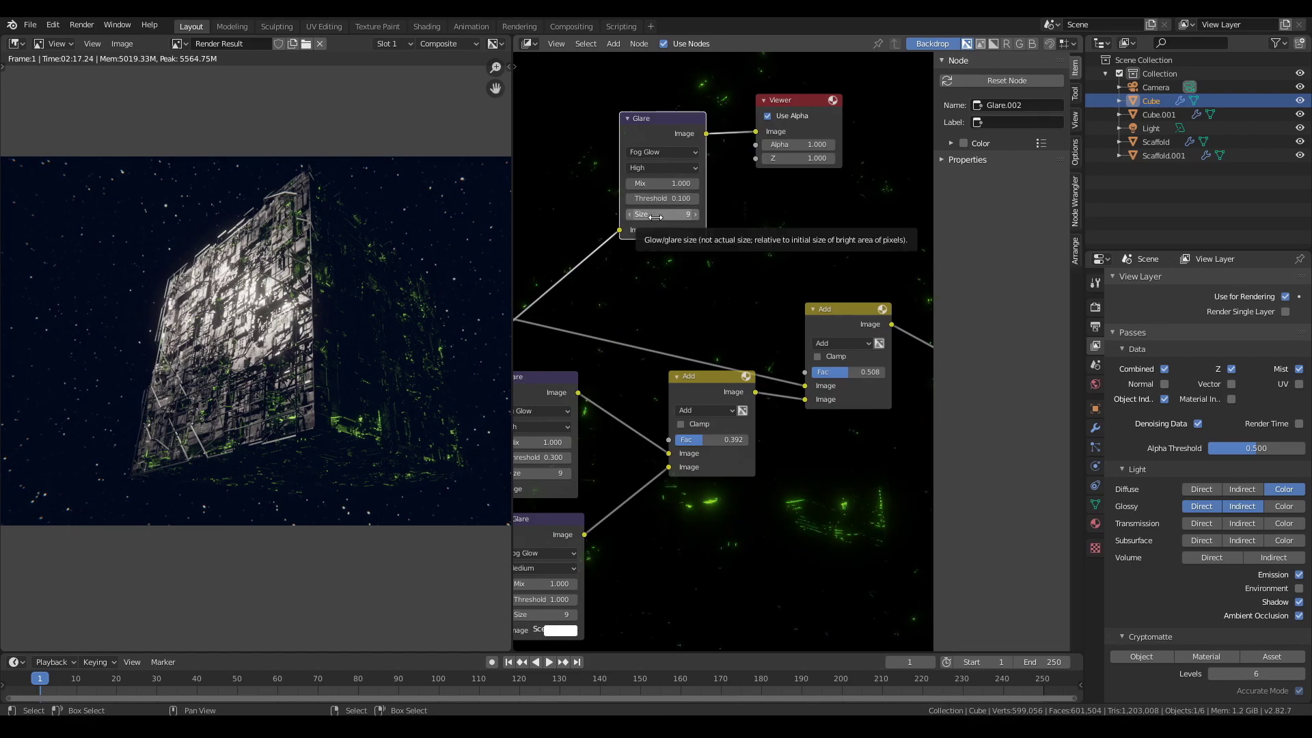
Step: Change the Emit pass's Glare node to Simple Star with mix 0.100 and threshold 0.010
ctrl+scroll(659, 154, up, 1)
mouse_move(661, 159)
mouse_down()
mouse_move(643, 146)
mouse_move(431, 159)
mouse_up()
ctrl+scroll(643, 146, up, 1)
ctrl+scroll(643, 147, down, 1)
scroll(649, 254, up, 2)
mouse_move(608, 158)
mouse_down()
mouse_move(635, 158)
mouse_move(605, 176)
mouse_up()
Step: Duplicate the glare-combining Add node, insert the copy before the final Add node, and feed the Simple Star glare into it
scroll(617, 176, down, 3)
middle_drag(751, 136, 697, 164)
drag(717, 127, 811, 88)
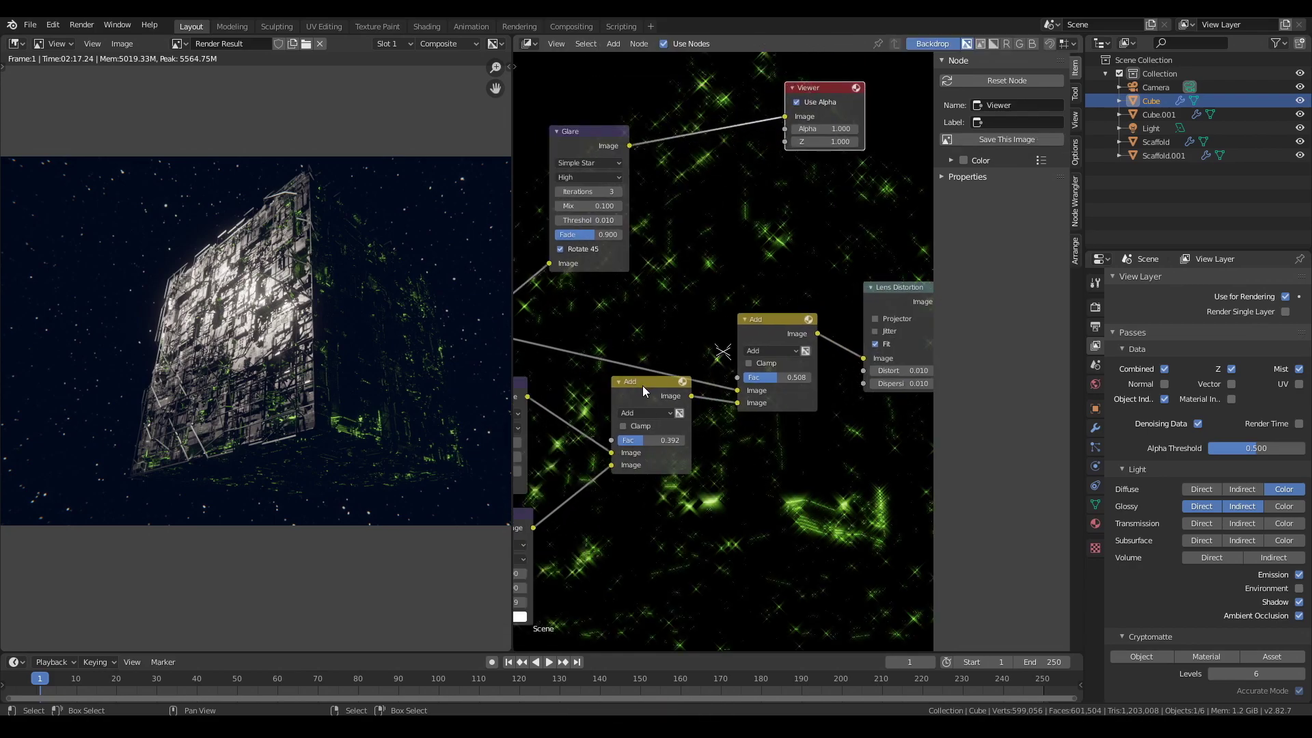
drag(642, 385, 589, 436)
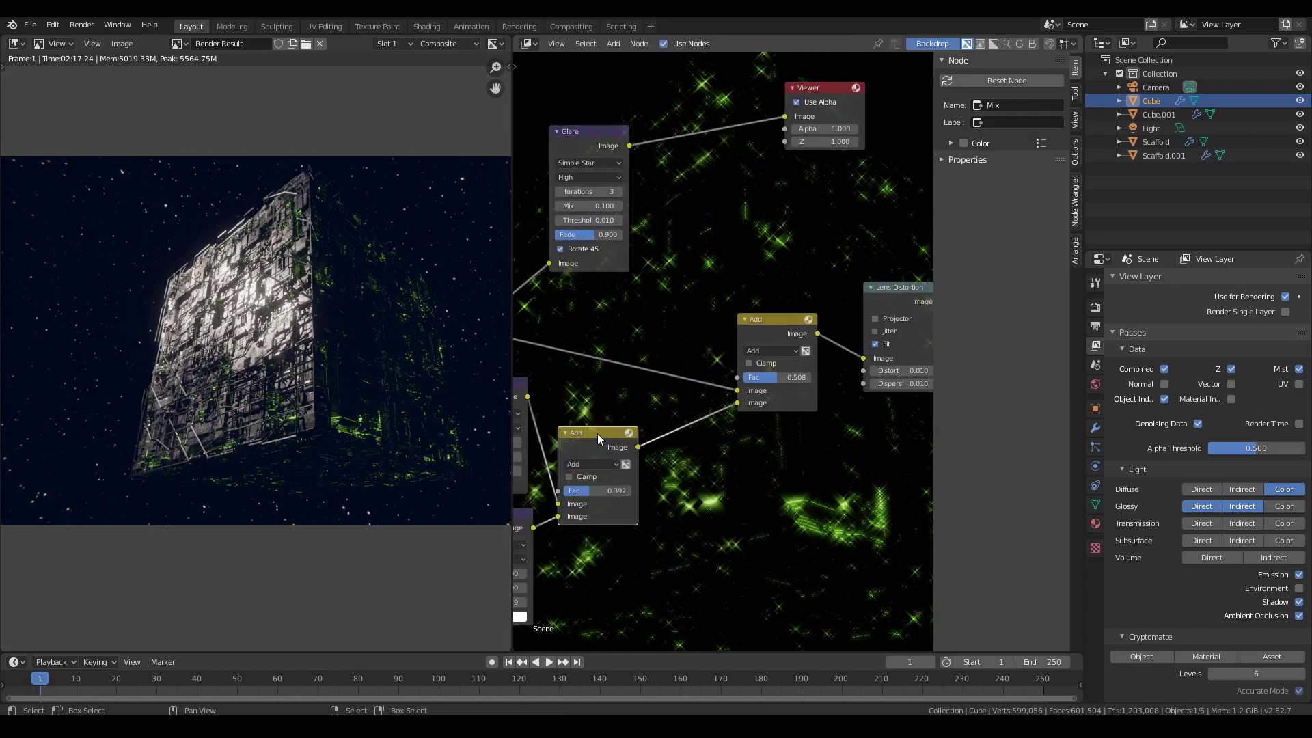
key(shift+d)
click(749, 424)
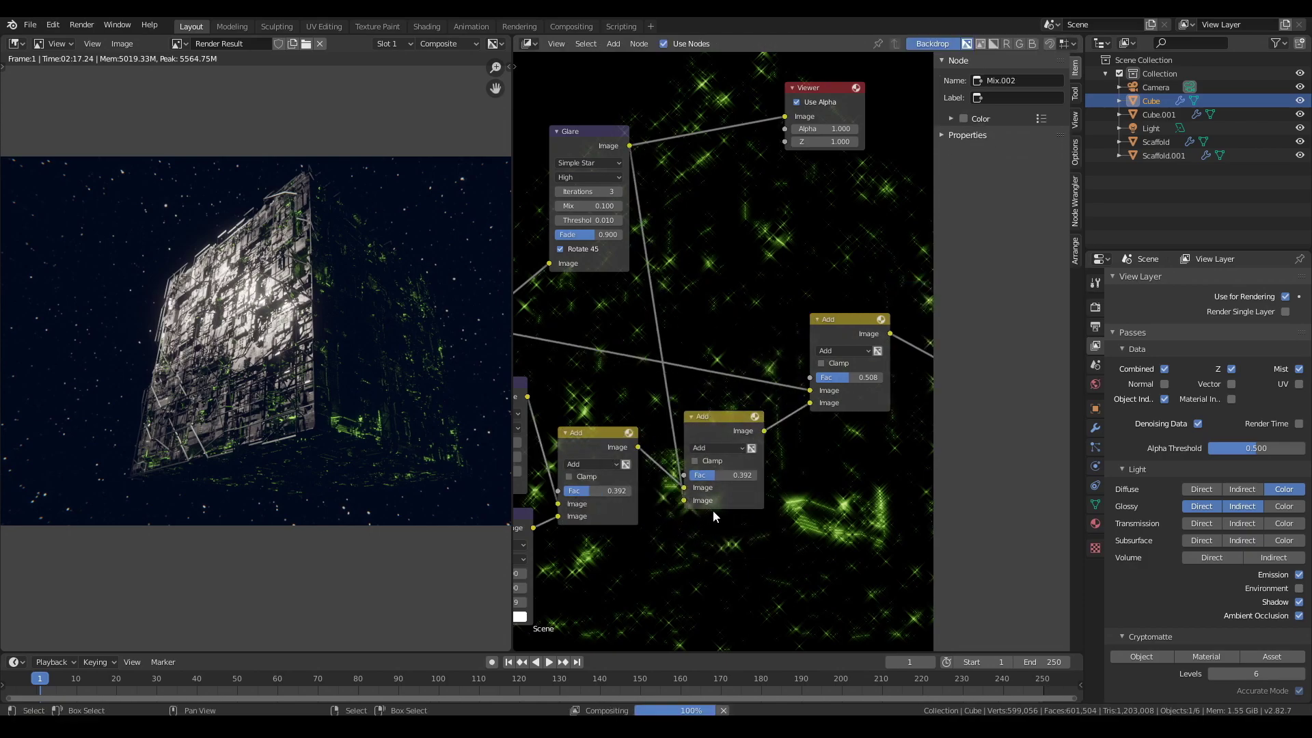
Step: Raise the new Add node's factor to 1.000 to strengthen the star glare
scroll(465, 478, up, 5)
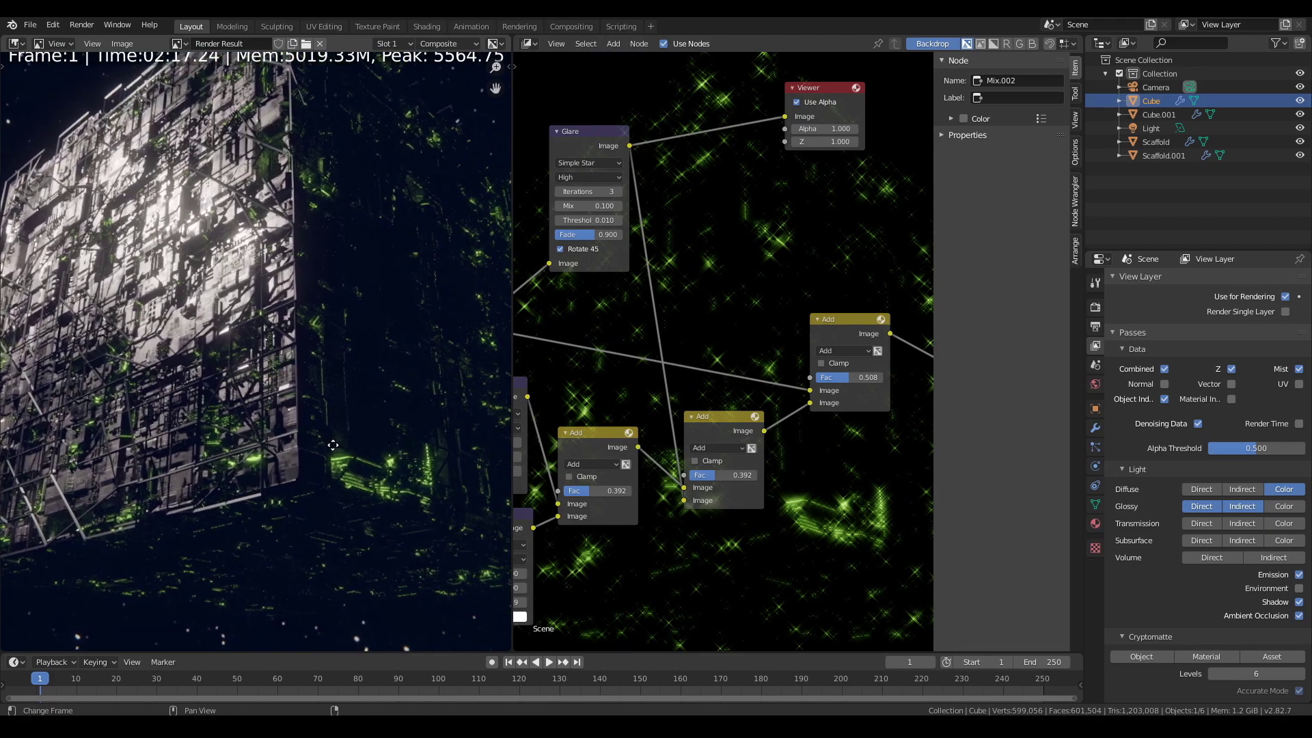
drag(714, 475, 758, 476)
scroll(313, 407, down, 2)
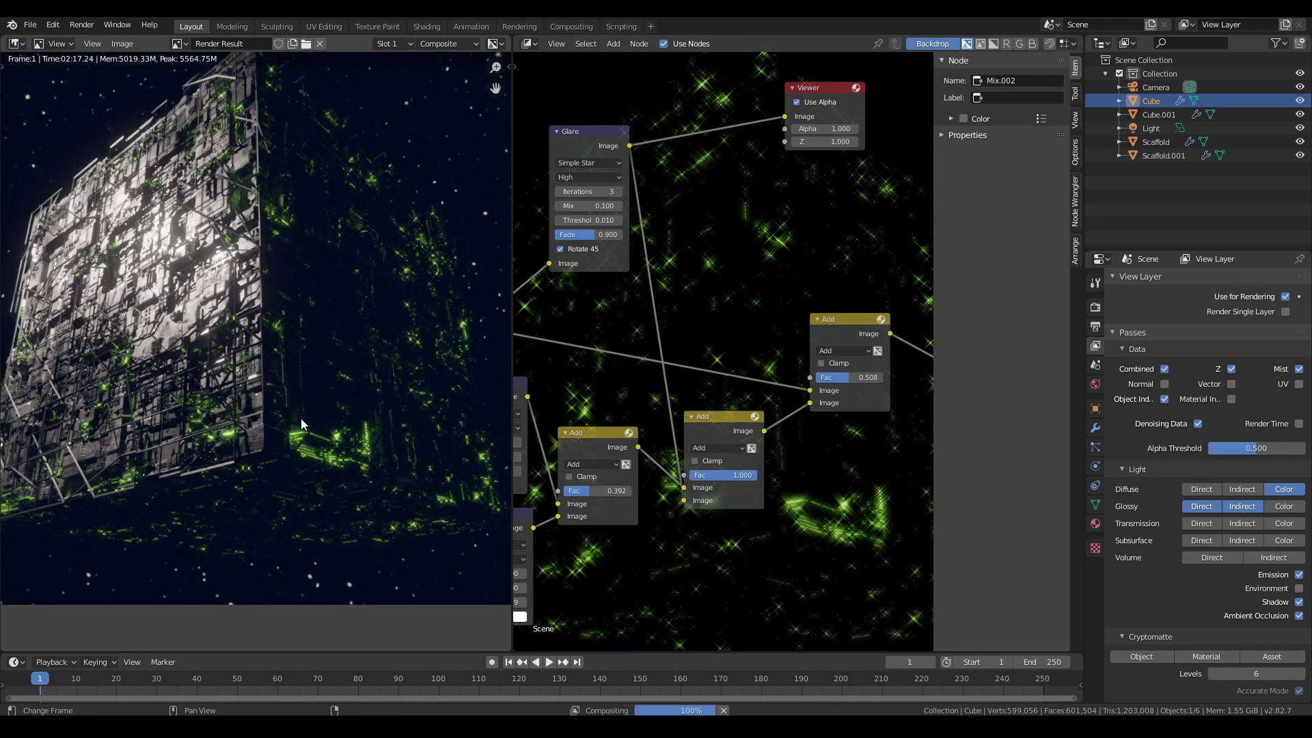
Step: Set the Simple Star Glare node's fade to 0.833
scroll(543, 390, up, 2)
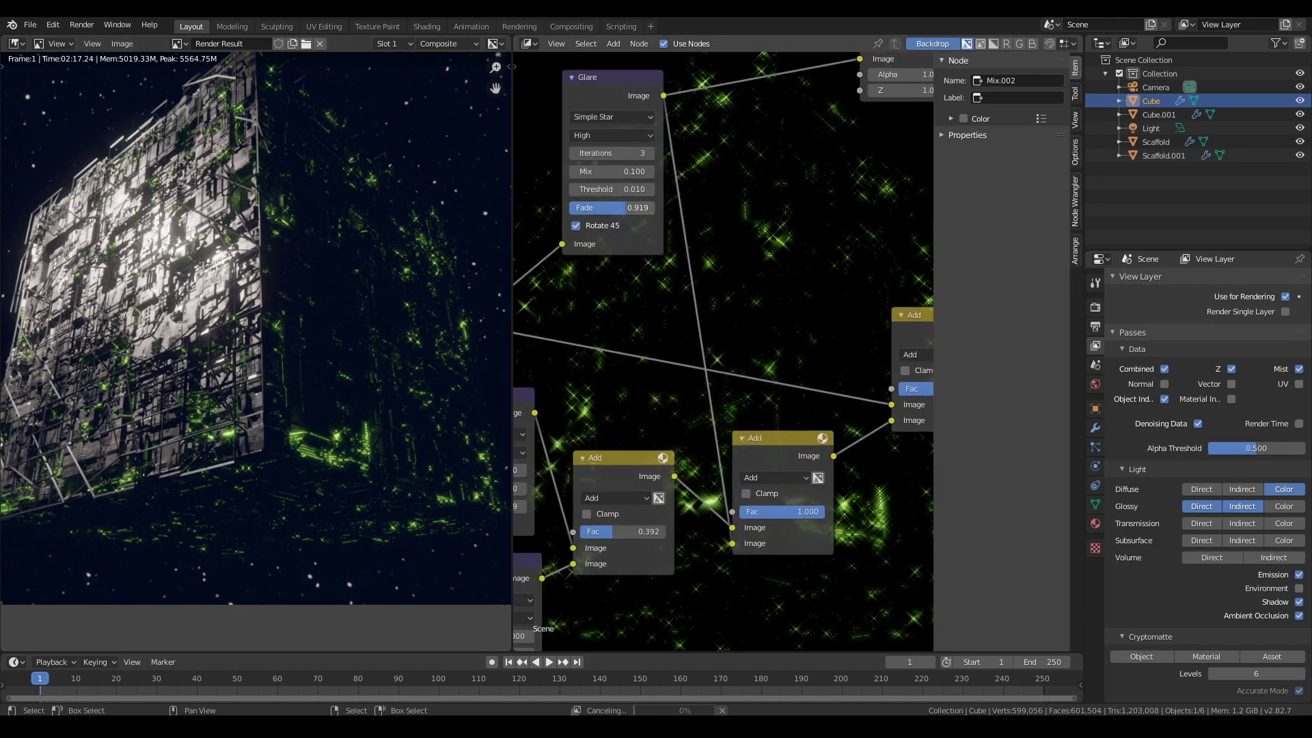
drag(632, 208, 597, 208)
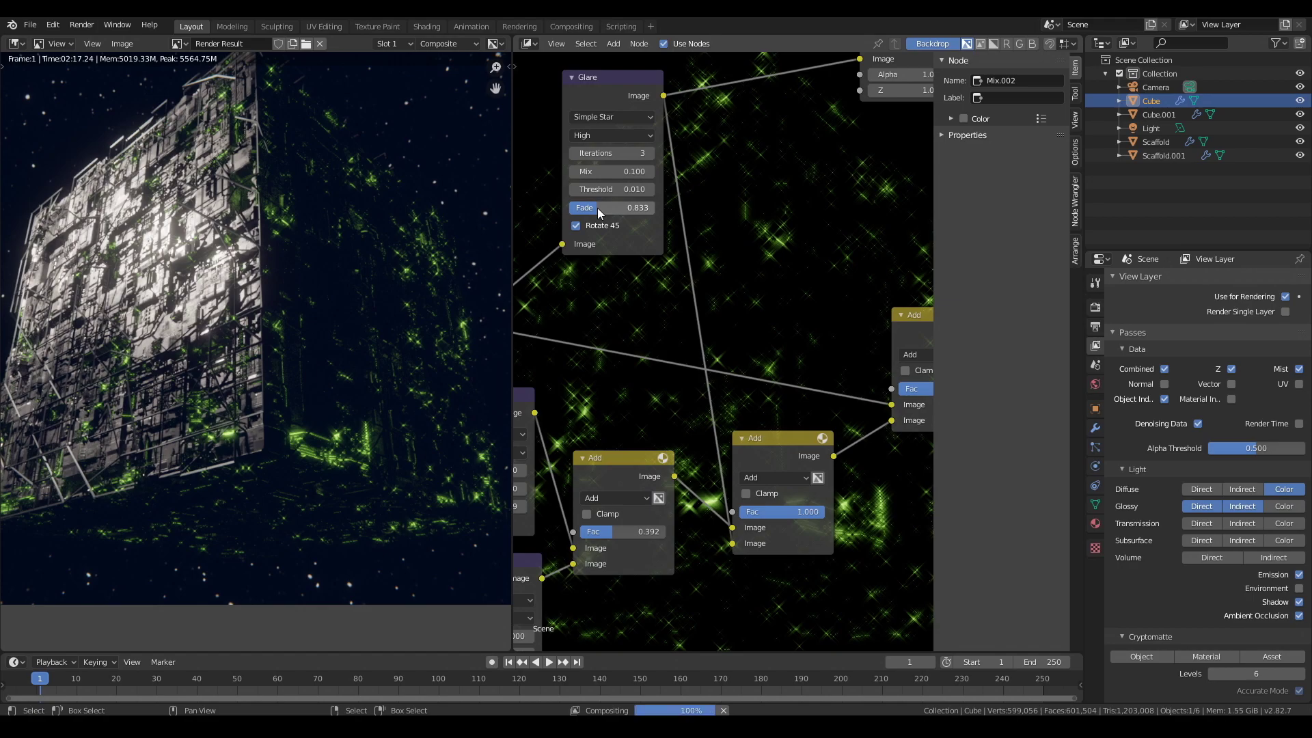
middle_drag(645, 266, 644, 291)
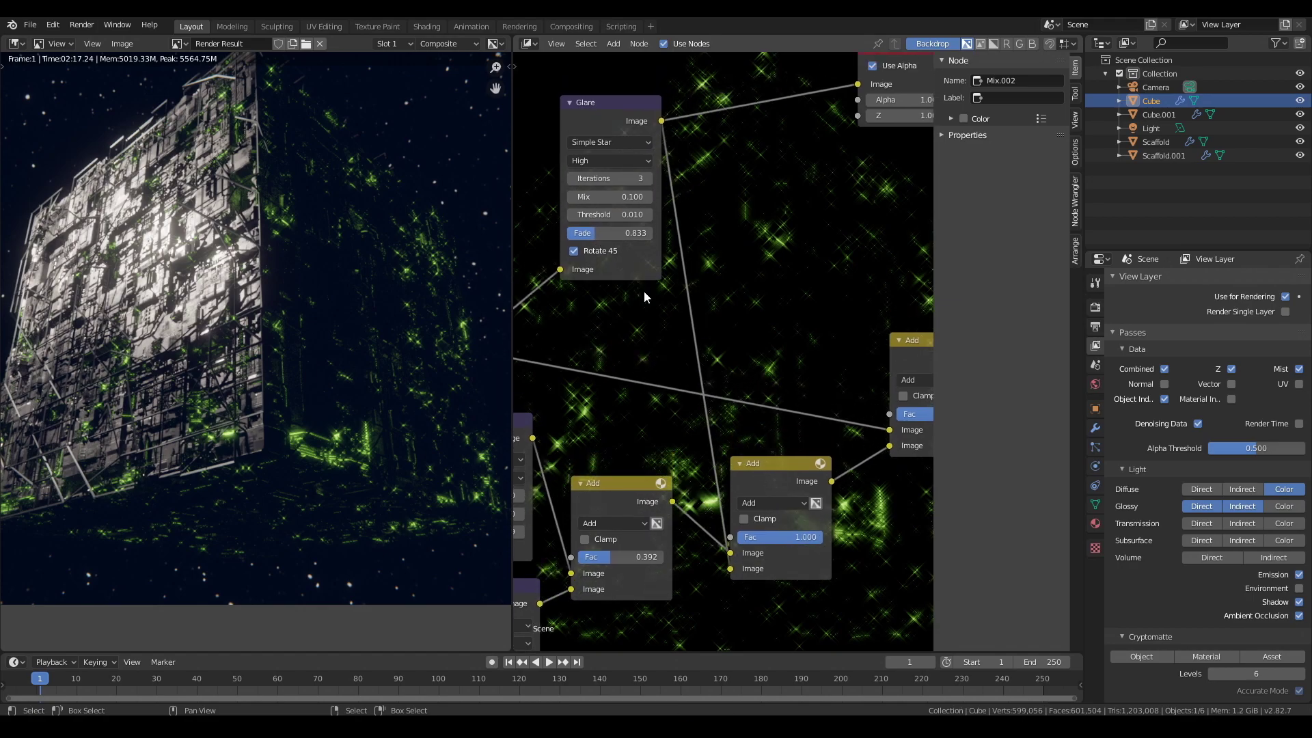
Step: Try the Screen blending mode on the Add node that mixes in the star glare
click(778, 503)
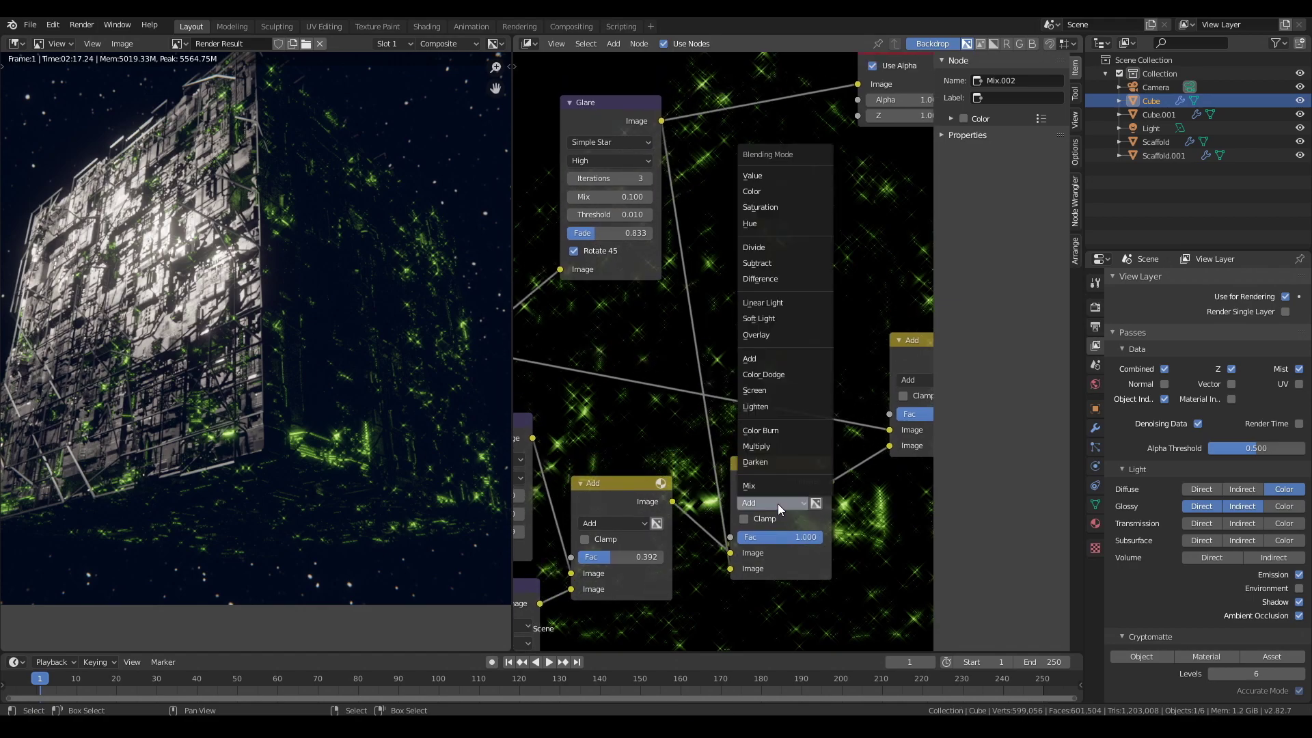
click(755, 391)
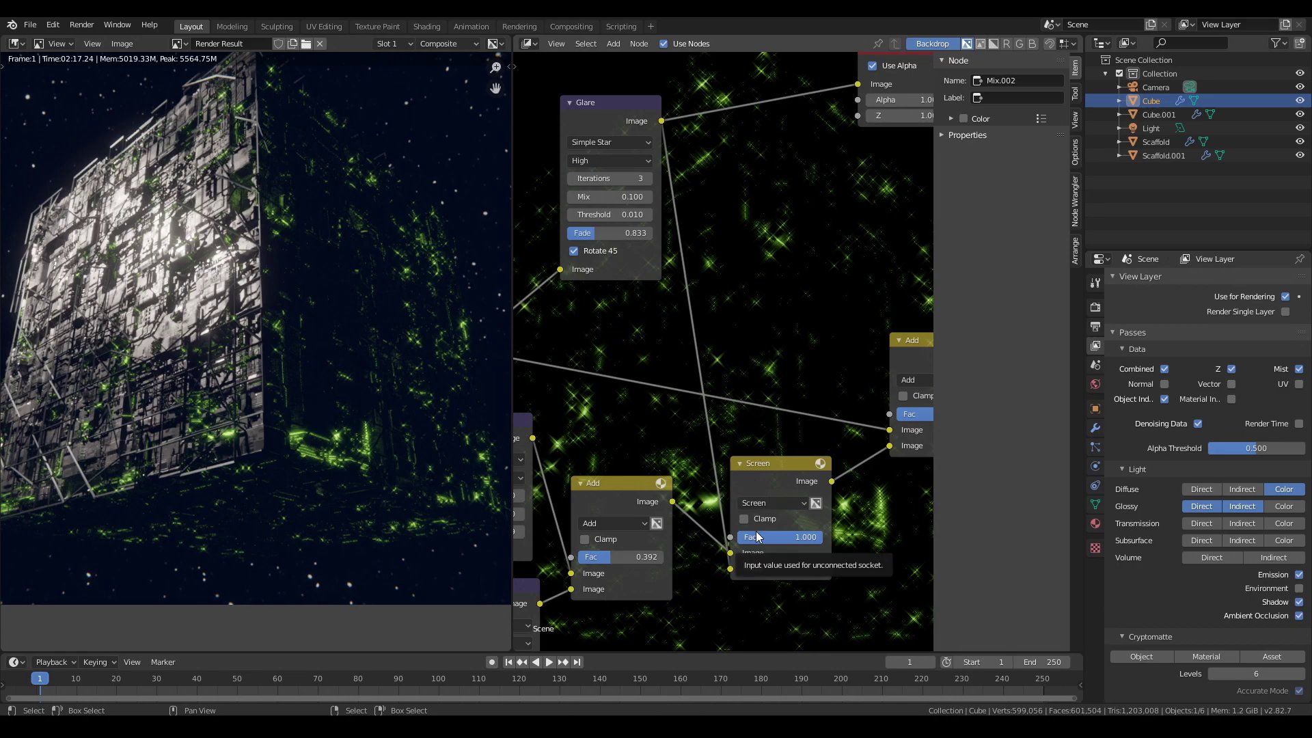
Step: Change the Simple Star Glare node to Streaks with 5 iterations, mix 0.100 and fade 0.935
click(646, 177)
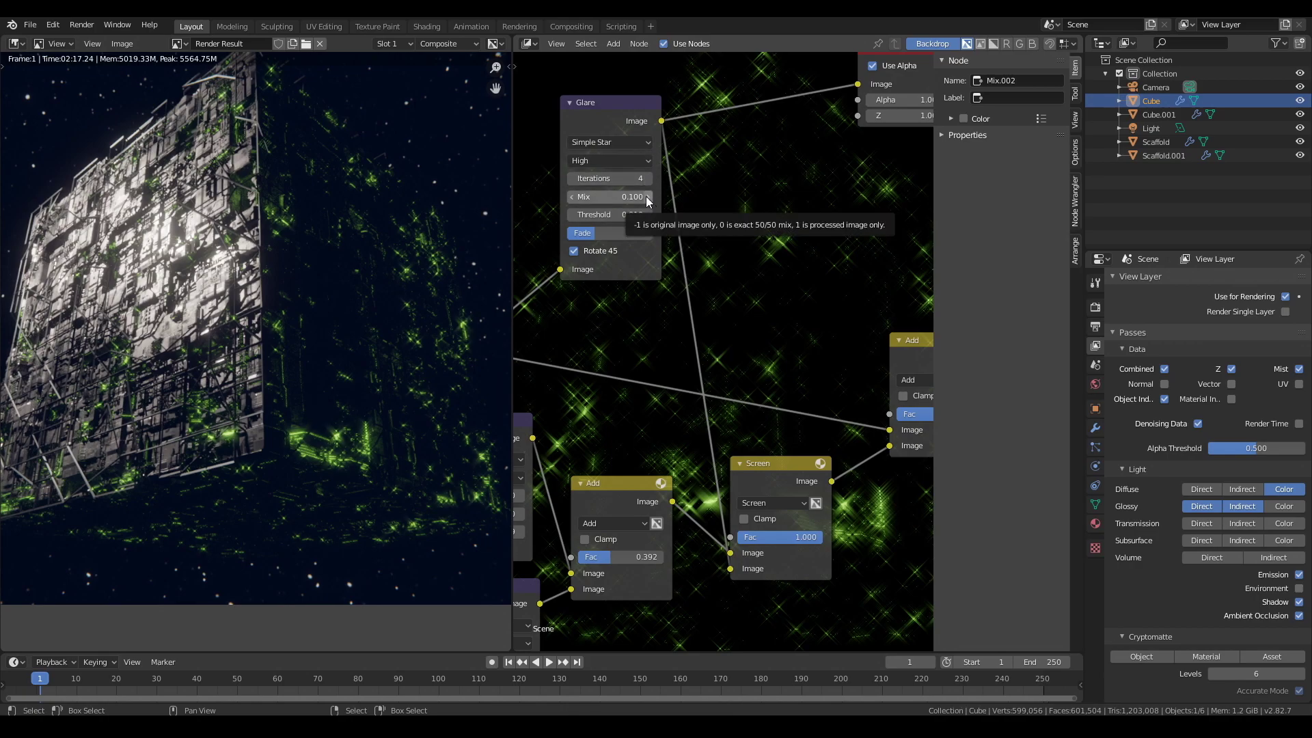
drag(619, 196, 667, 196)
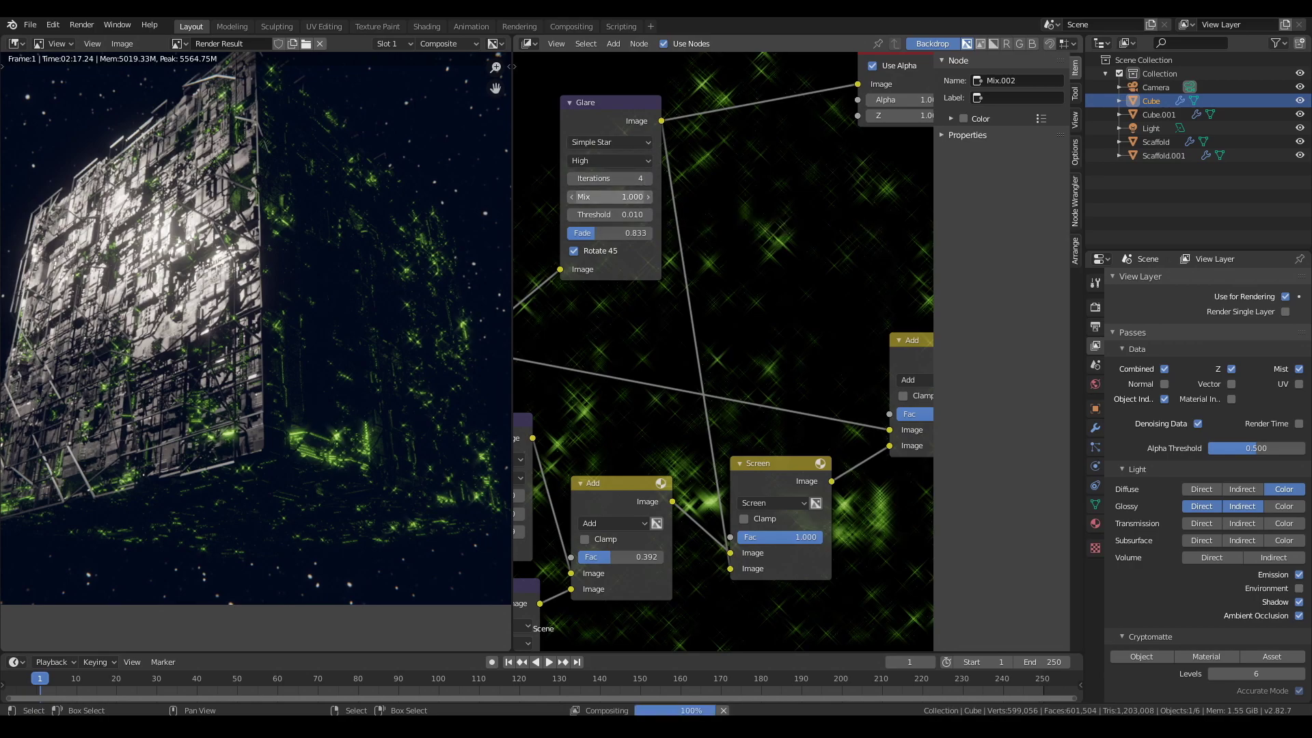
click(600, 143)
click(597, 174)
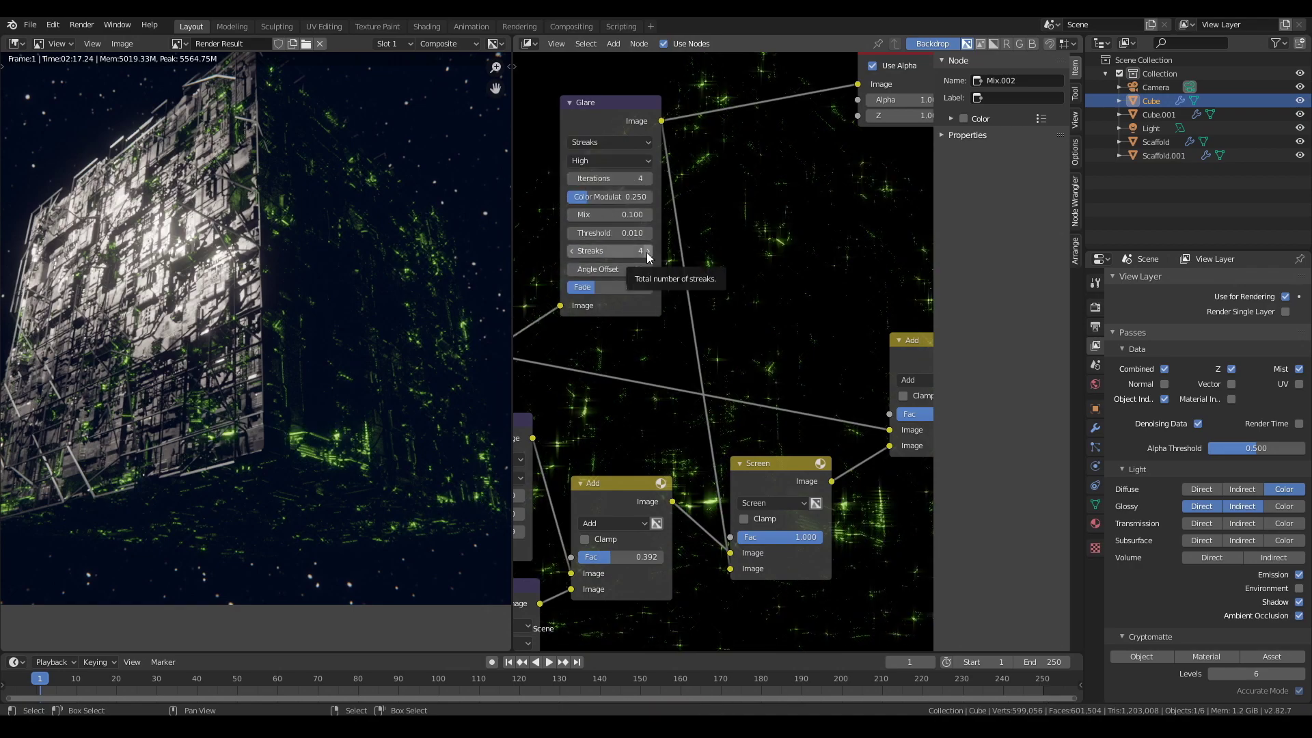
drag(578, 287, 627, 287)
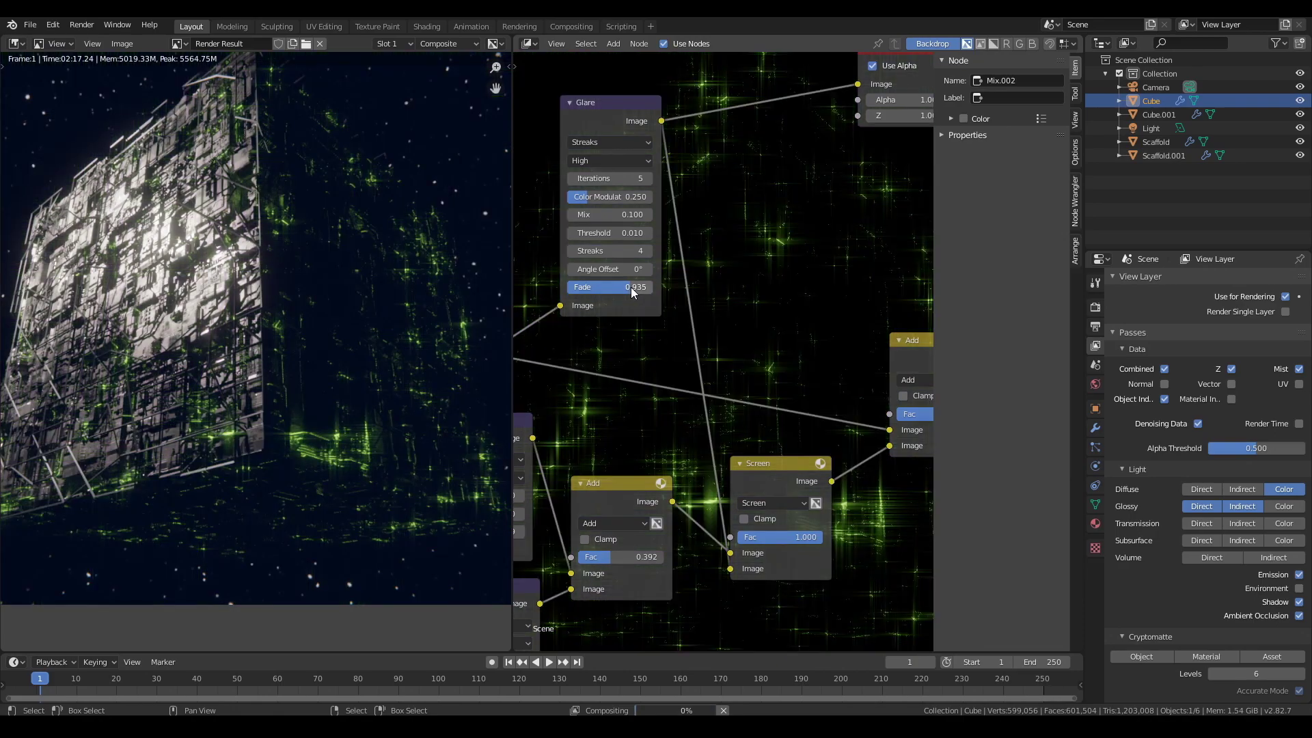
Step: Try Color Dodge on the node mixing in the streak glare, and return its blending mode to Add
click(772, 503)
click(779, 376)
click(768, 506)
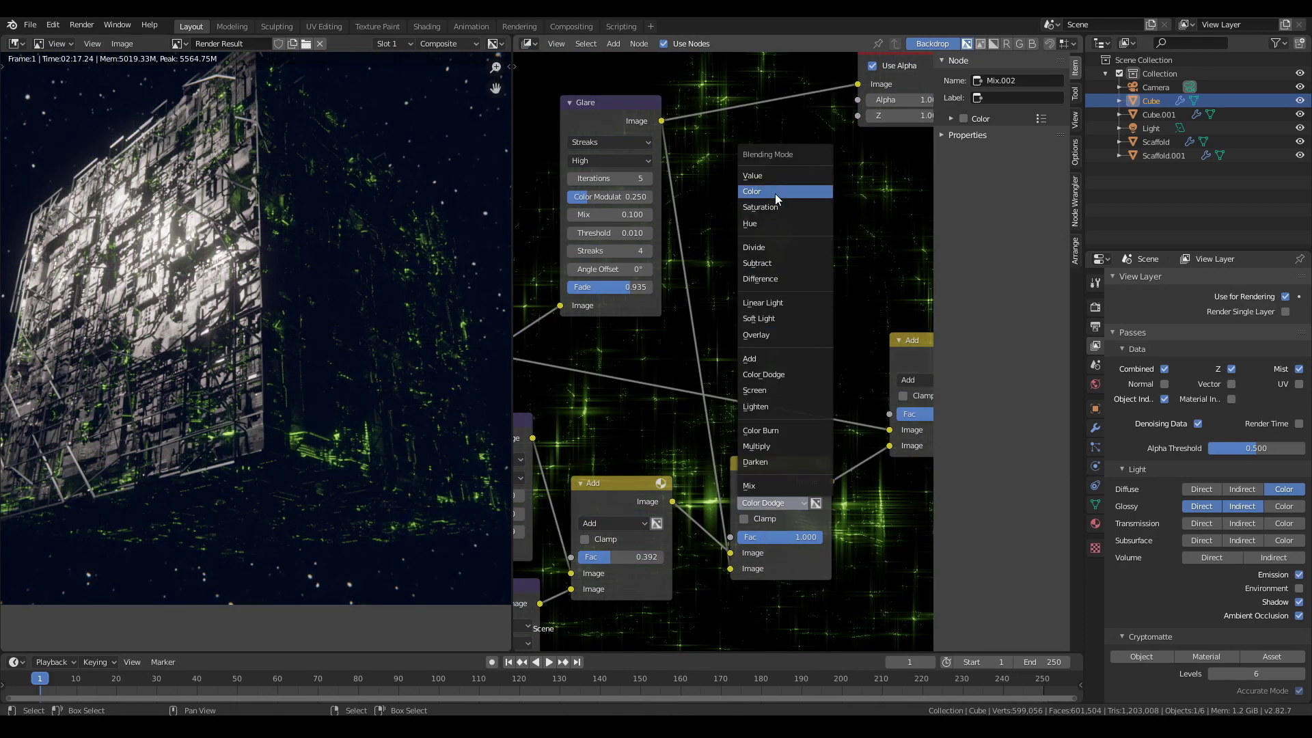
click(772, 374)
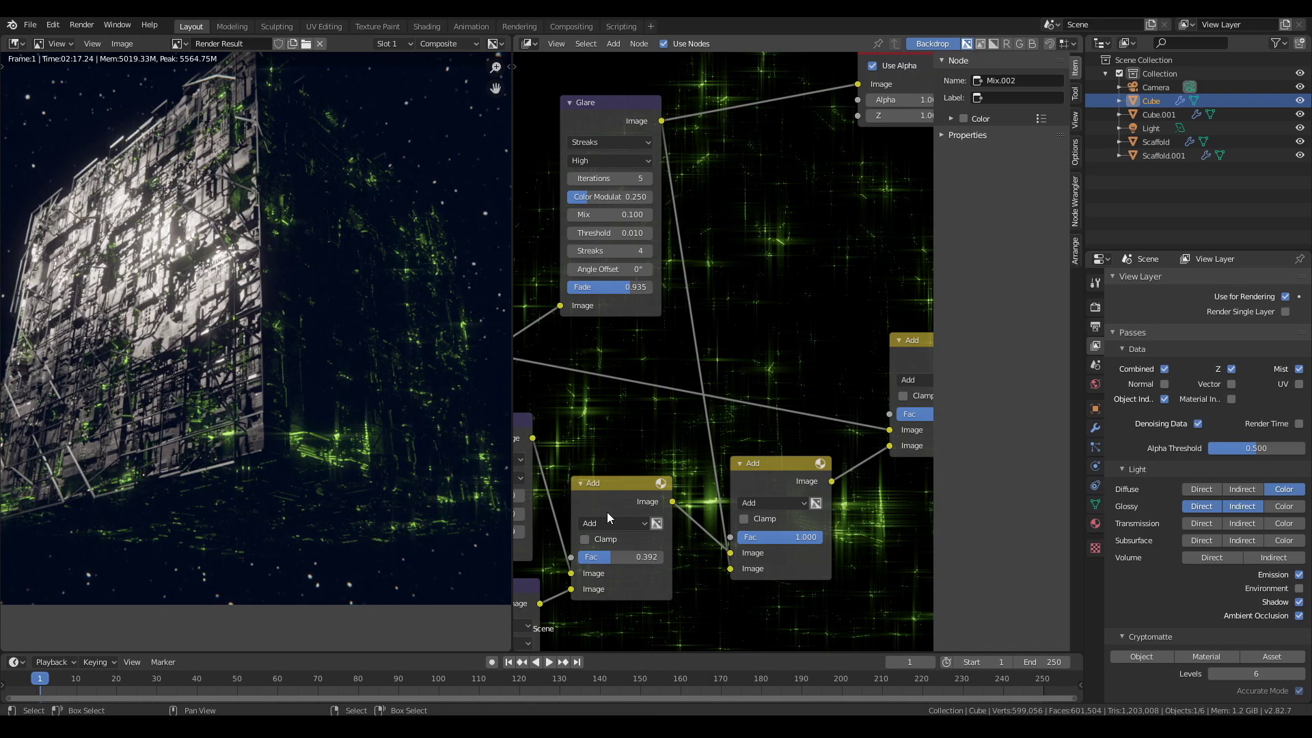
Step: Set the threshold of the medium-quality Fog Glow Glare node to 0.5 and check the rendered cube
middle_drag(642, 581, 744, 461)
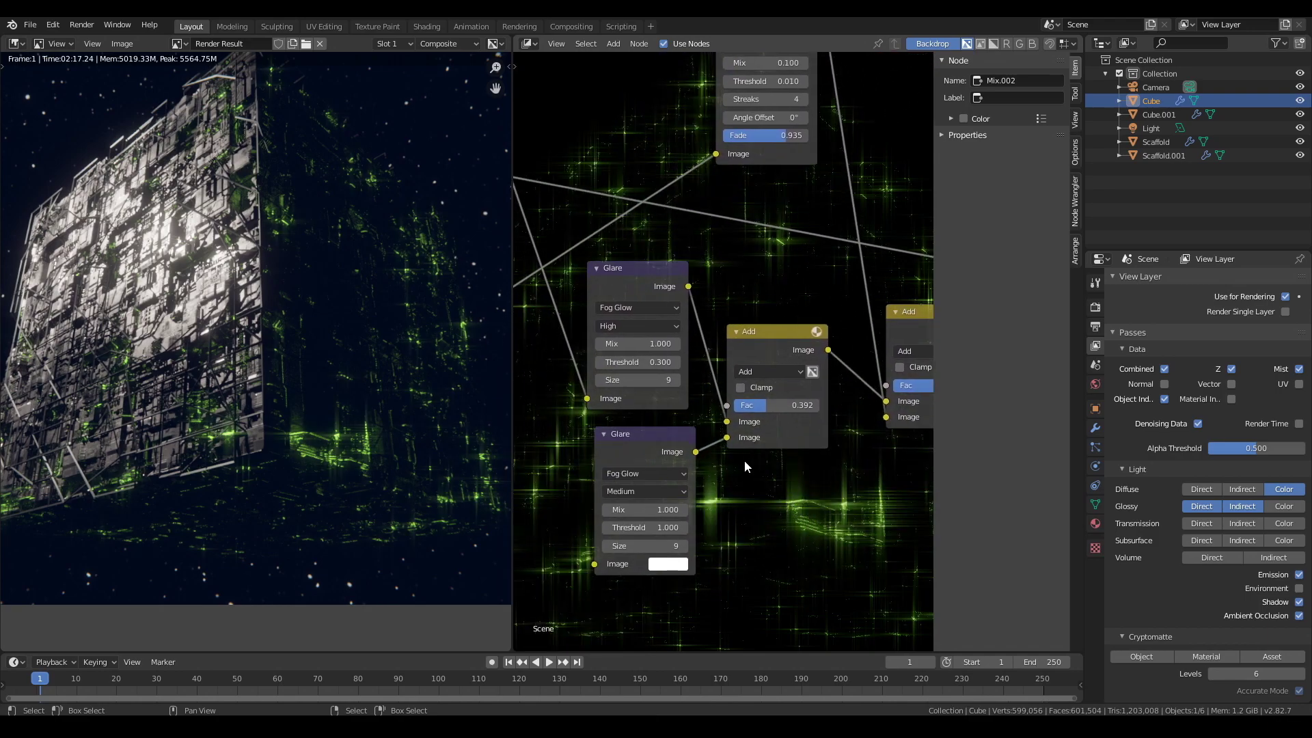
click(654, 532)
text(.5)
key(Return)
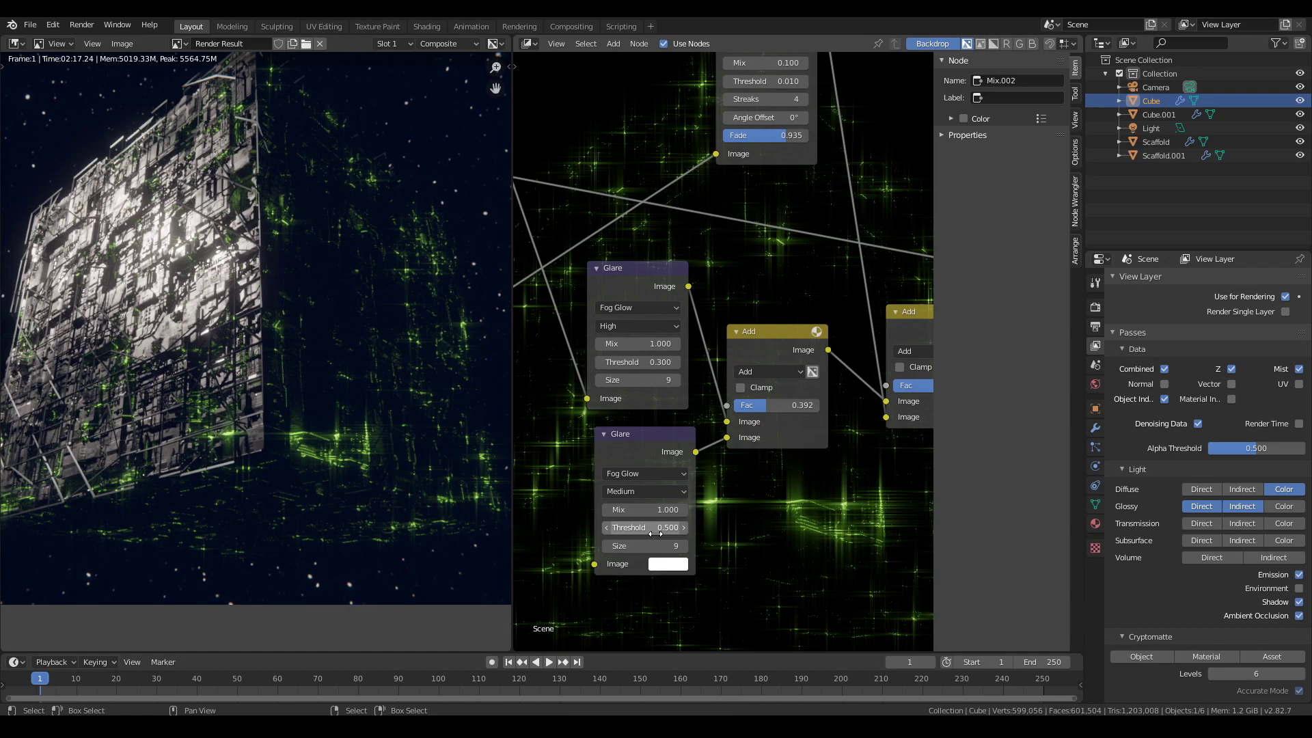
scroll(251, 453, down, 3)
scroll(197, 391, up, 2)
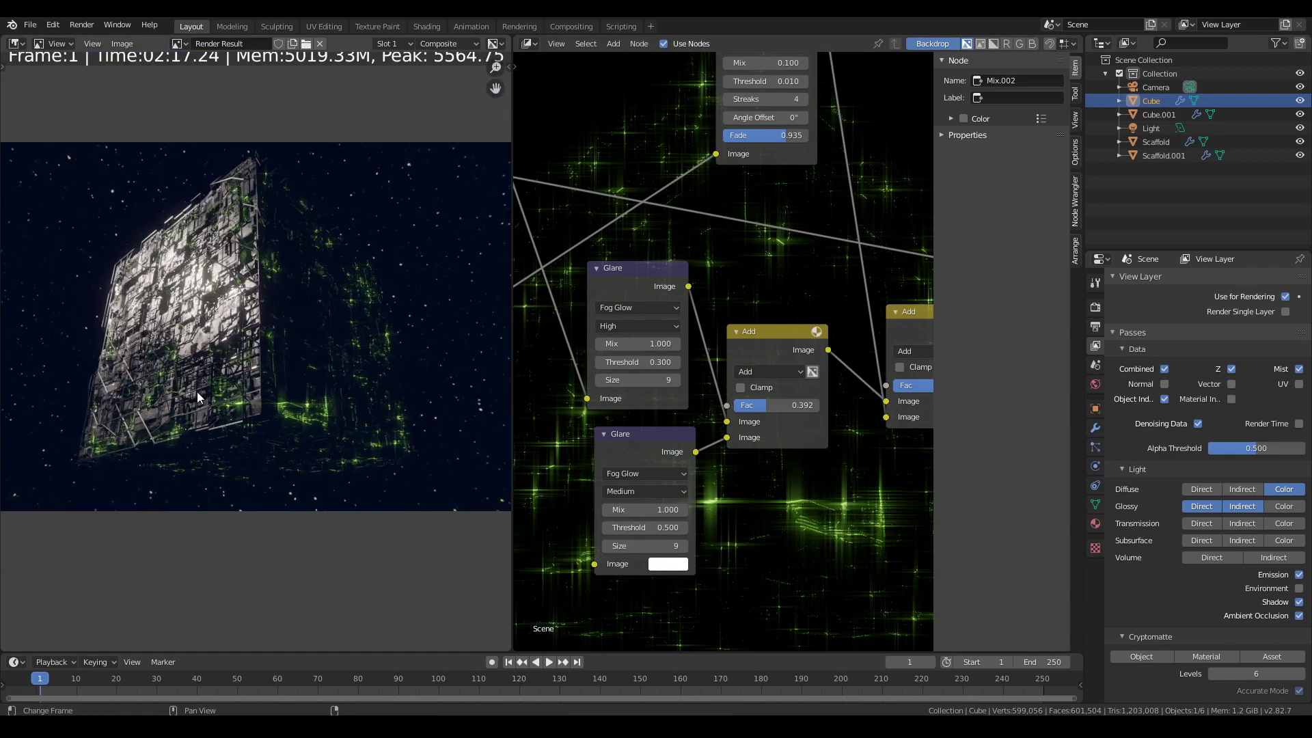
scroll(197, 392, down, 1)
scroll(177, 356, up, 2)
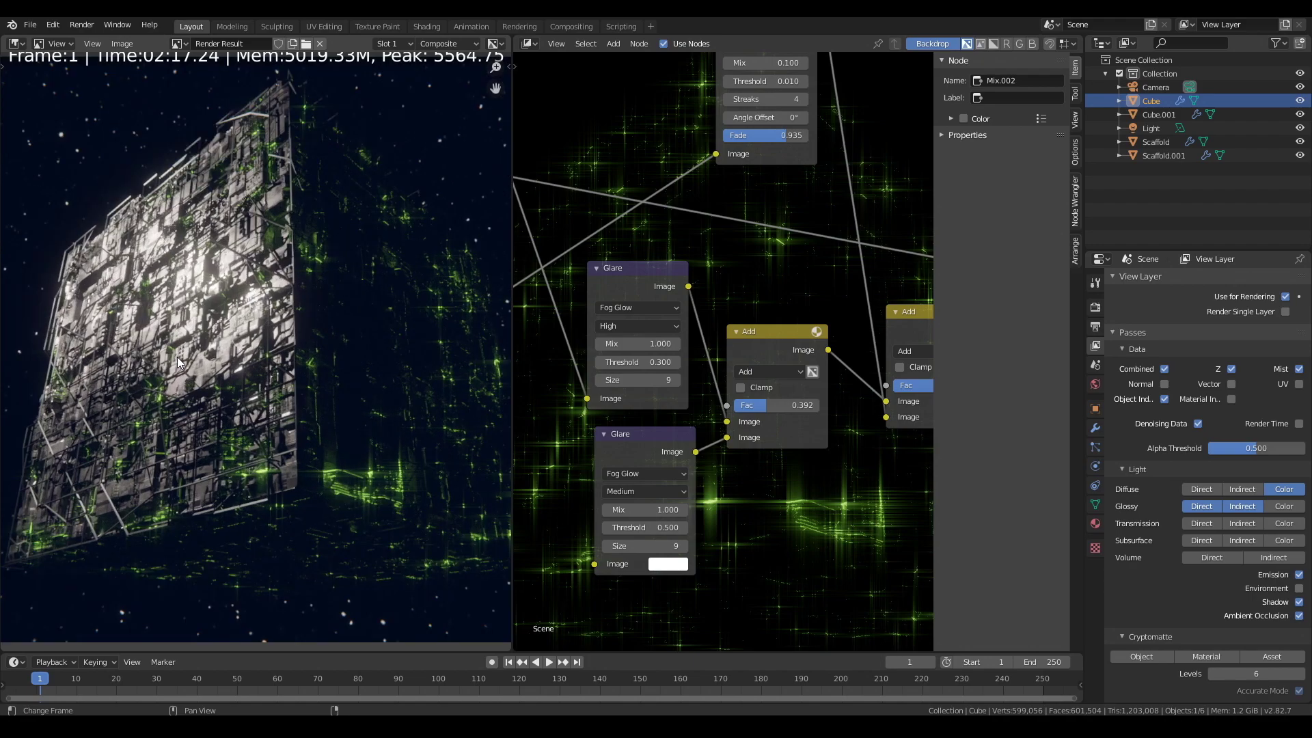